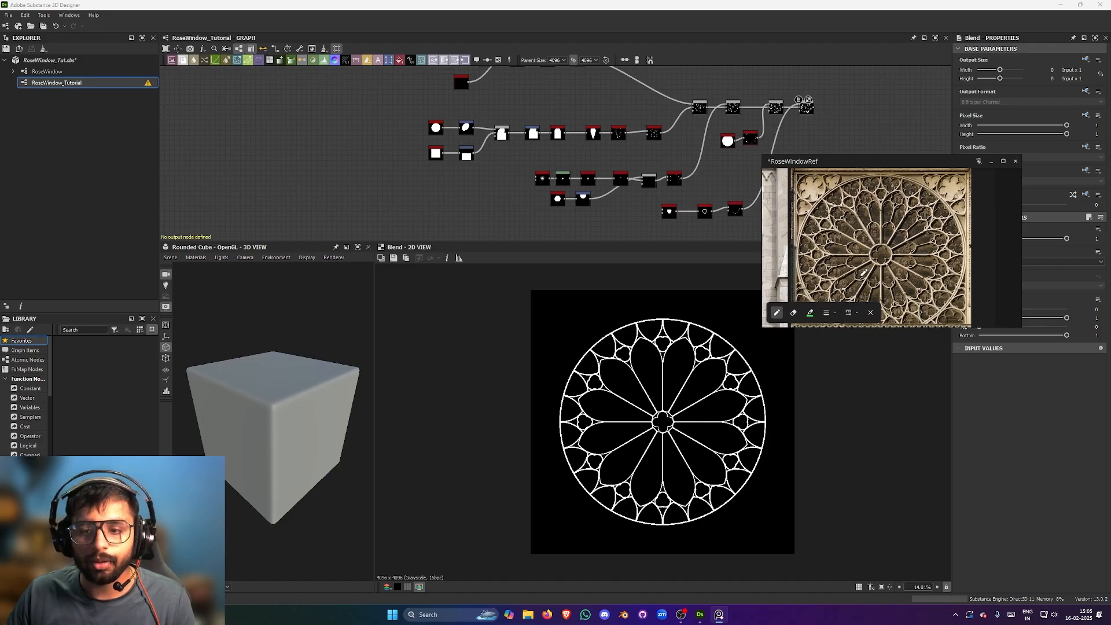
- Outline the inner petal and the two petals beyond it in green on the rose window reference image
{"action": "key", "text": "ctrl+f"}
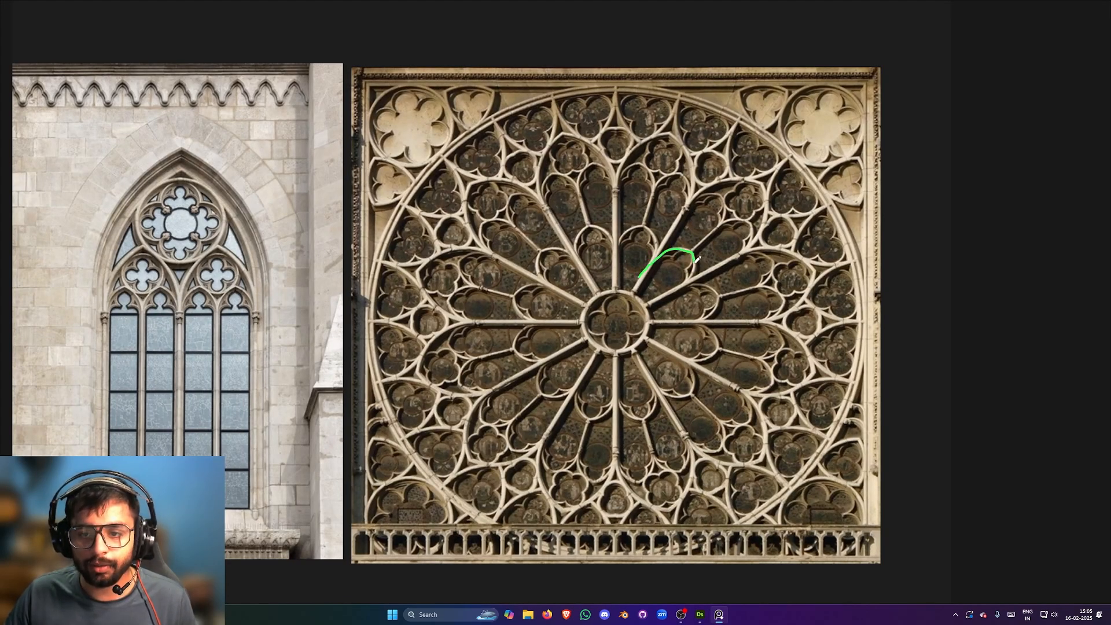
{"action": "left_click_drag", "start_coordinate": [641, 291], "coordinate": [664, 262]}
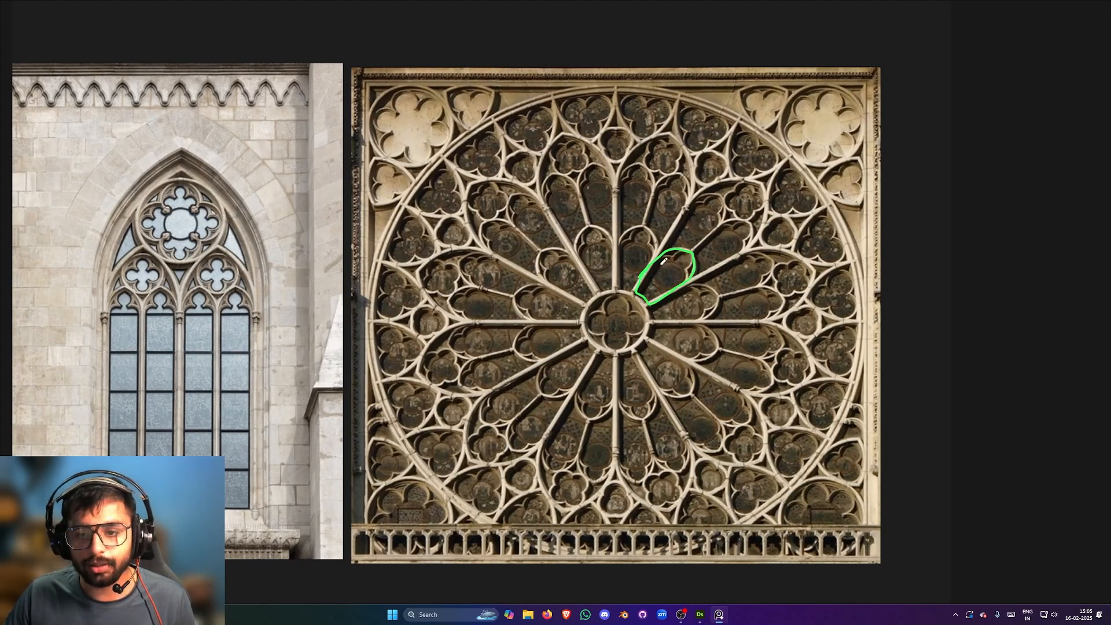
{"action": "left_click_drag", "start_coordinate": [694, 204], "coordinate": [719, 192]}
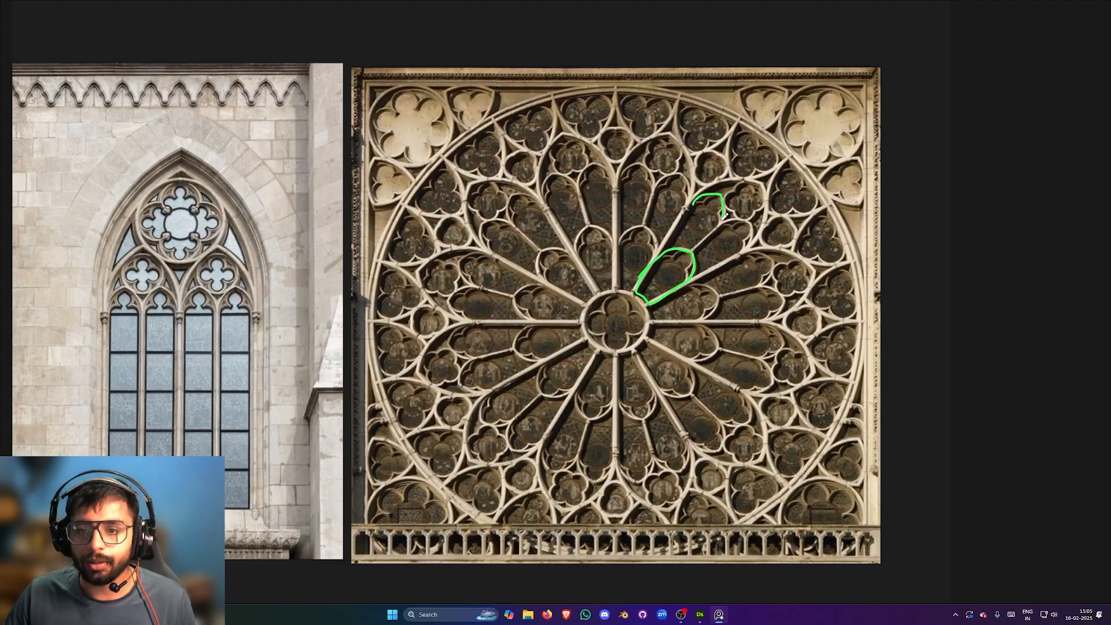
{"action": "left_click_drag", "start_coordinate": [680, 244], "coordinate": [691, 212]}
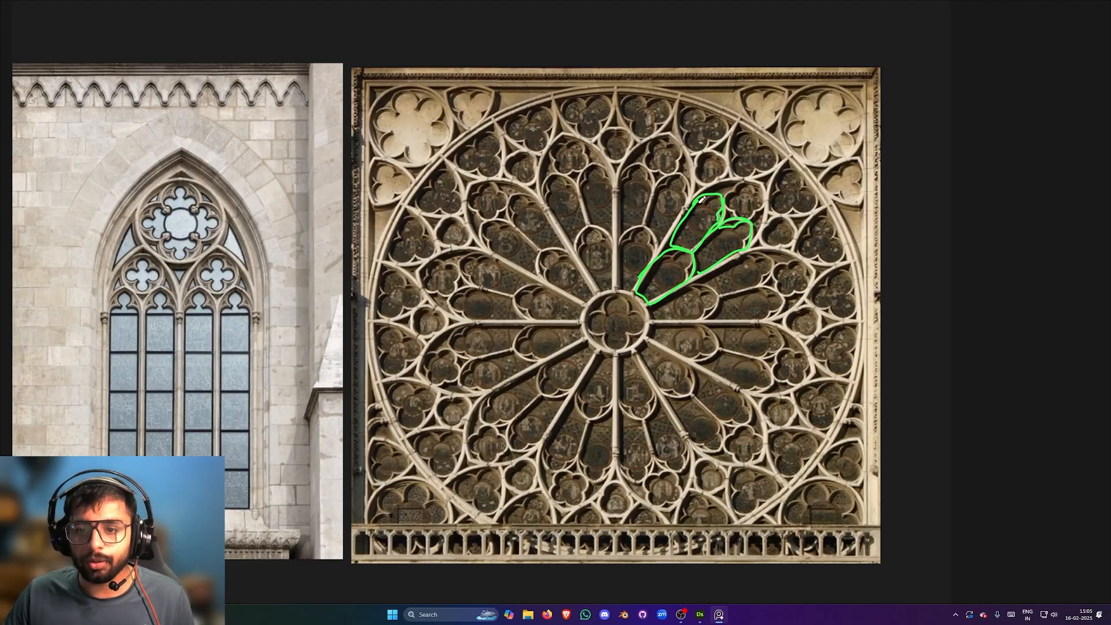
{"action": "key", "text": "ctrl+f"}
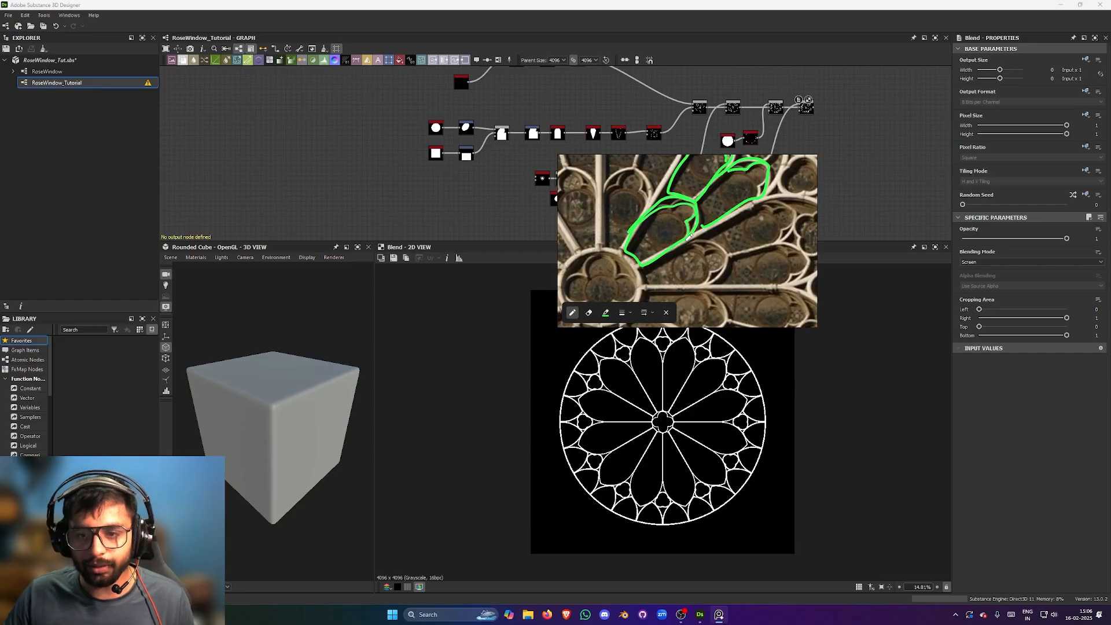
{"action": "mouse_move", "coordinate": [658, 159]}
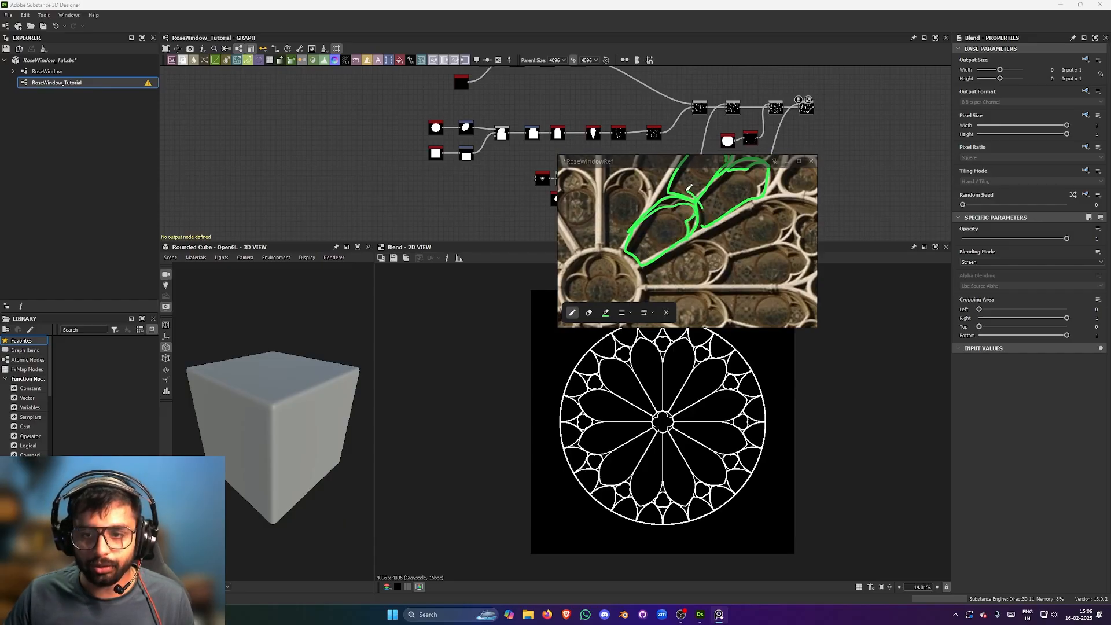
{"action": "mouse_move", "coordinate": [665, 186]}
{"action": "left_mouse_down"}
{"action": "mouse_move", "coordinate": [631, 200]}
{"action": "mouse_move", "coordinate": [614, 258]}
{"action": "mouse_move", "coordinate": [691, 237]}
{"action": "left_mouse_up"}
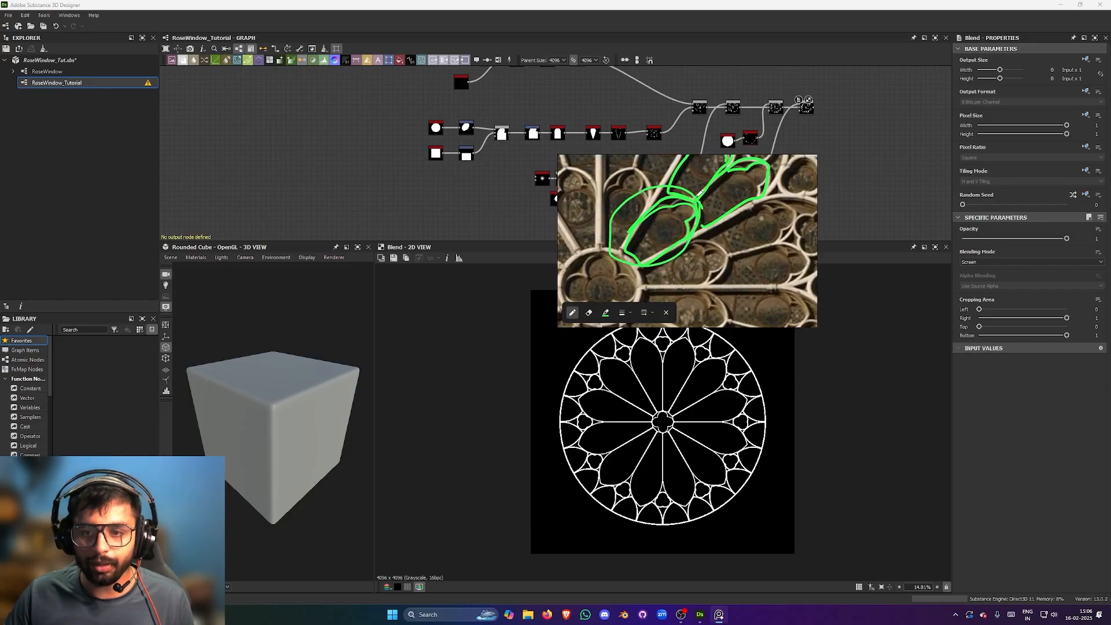
- Sketch a pointed arch with a cusped inner outline beside the reference image, and minimise the reference window
{"action": "scroll", "coordinate": [730, 233], "scroll_direction": "down", "scroll_amount": 3}
{"action": "middle_click_drag", "start_coordinate": [781, 237], "coordinate": [608, 246]}
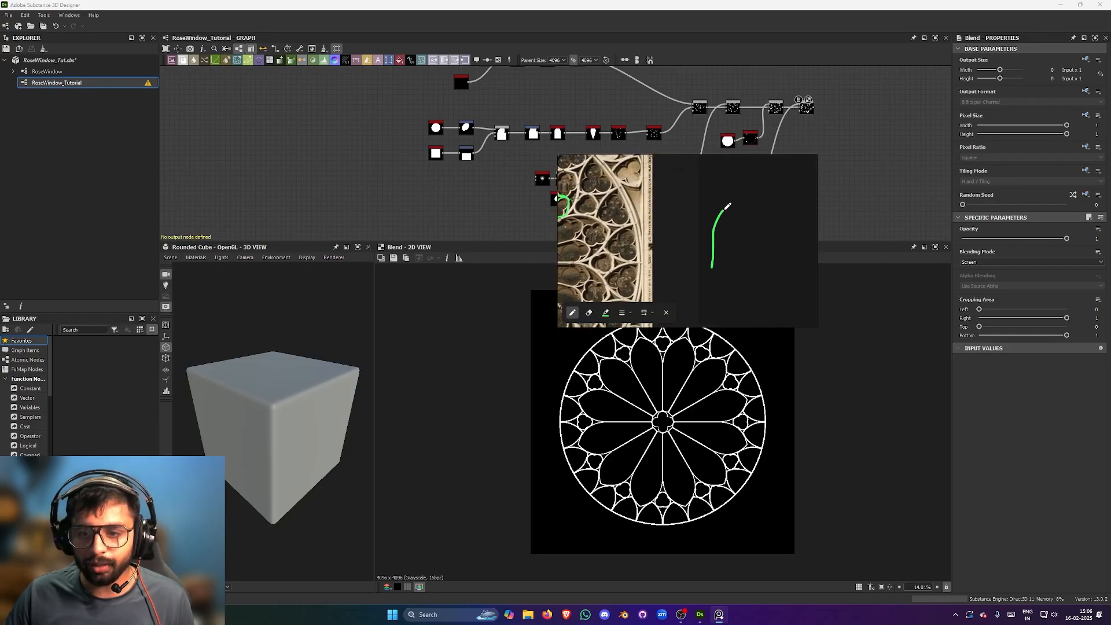
{"action": "left_click_drag", "start_coordinate": [738, 197], "coordinate": [762, 264]}
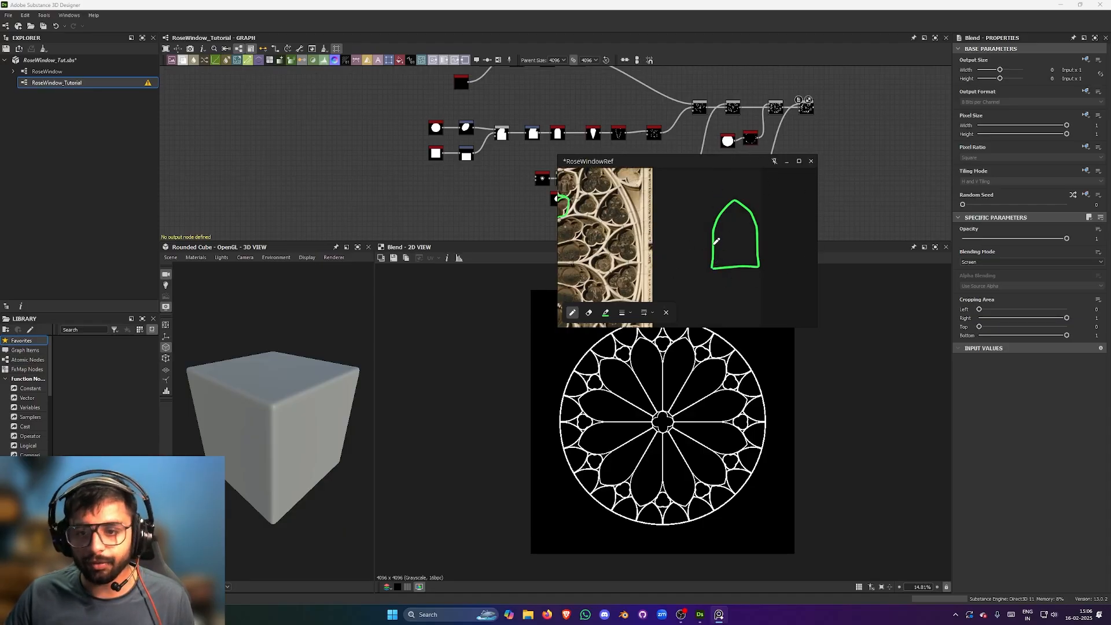
{"action": "scroll", "coordinate": [716, 241], "scroll_direction": "up", "scroll_amount": 1}
{"action": "middle_click_drag", "start_coordinate": [741, 248], "coordinate": [675, 248]}
{"action": "scroll", "coordinate": [669, 245], "scroll_direction": "up", "scroll_amount": 1}
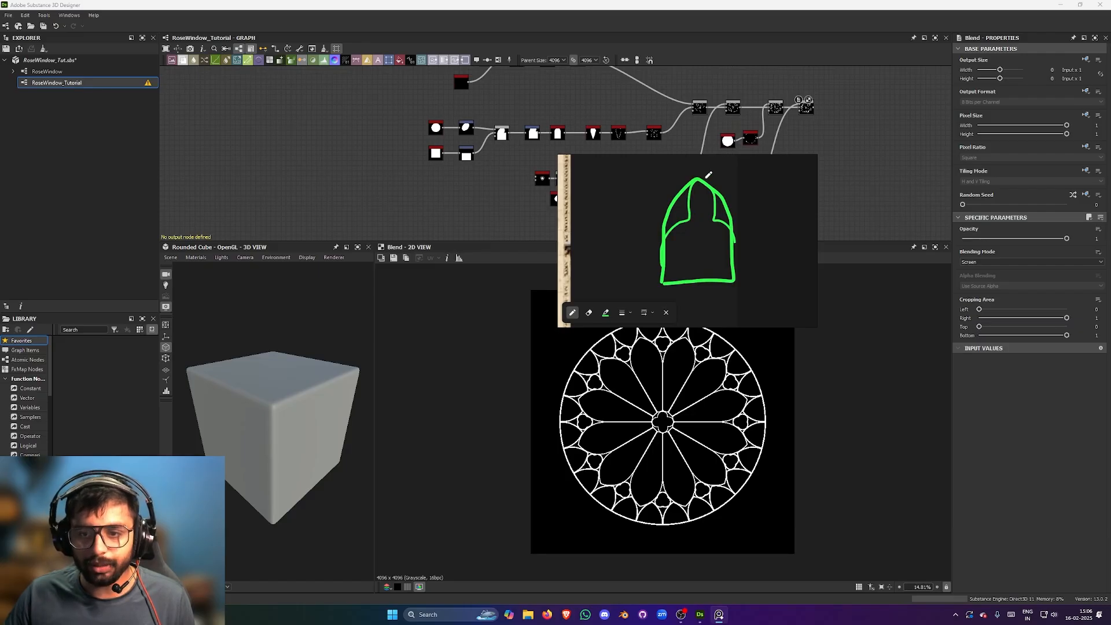
{"action": "scroll", "coordinate": [653, 232], "scroll_direction": "down", "scroll_amount": 5}
{"action": "middle_click_drag", "start_coordinate": [682, 227], "coordinate": [726, 200]}
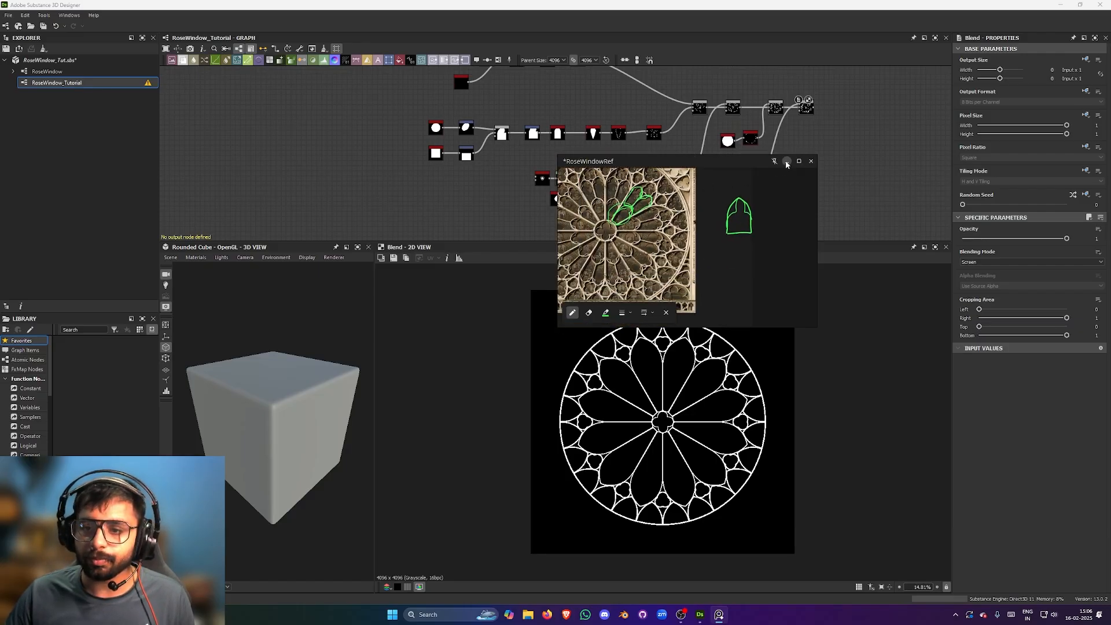
{"action": "left_click", "coordinate": [786, 163]}
- Preview the Mirror Grayscale node of the existing arch chain in the 2D view
{"action": "scroll", "coordinate": [507, 169], "scroll_direction": "down", "scroll_amount": 1}
{"action": "scroll", "coordinate": [776, 127], "scroll_direction": "up", "scroll_amount": 4}
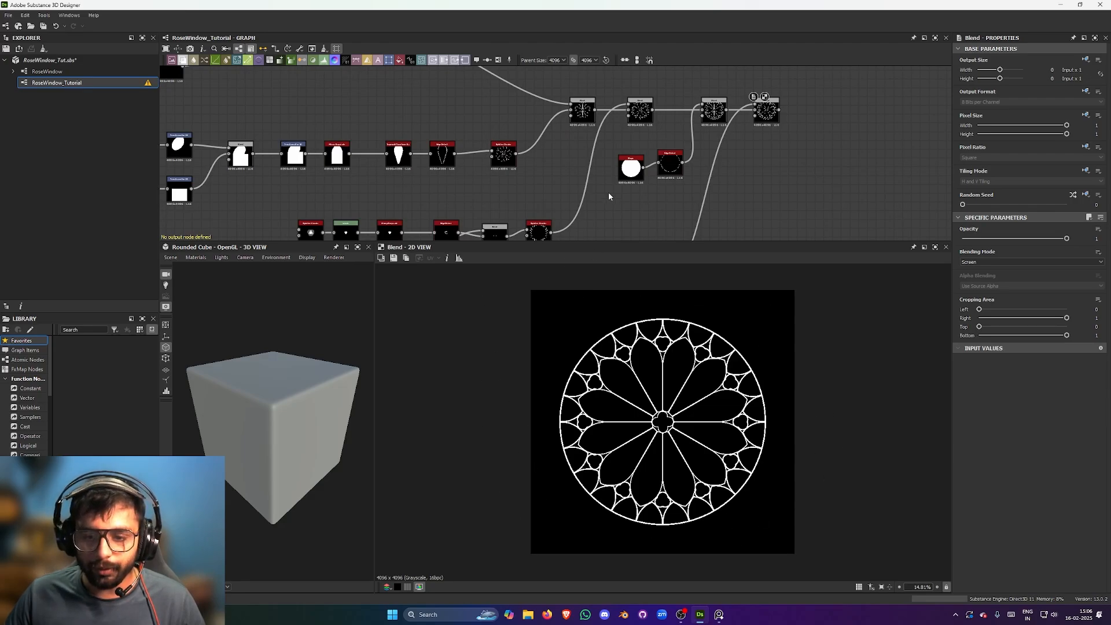
{"action": "scroll", "coordinate": [609, 197], "scroll_direction": "down", "scroll_amount": 3}
{"action": "middle_click_drag", "start_coordinate": [578, 143], "coordinate": [682, 184]}
{"action": "scroll", "coordinate": [593, 171], "scroll_direction": "up", "scroll_amount": 3}
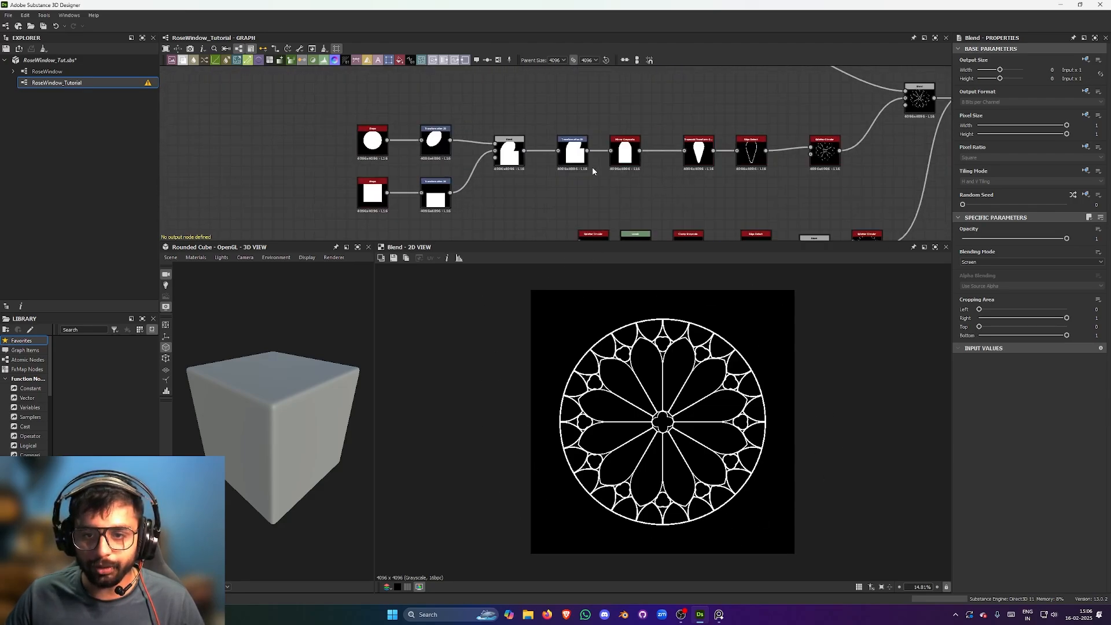
{"action": "left_click_drag", "start_coordinate": [324, 106], "coordinate": [637, 192]}
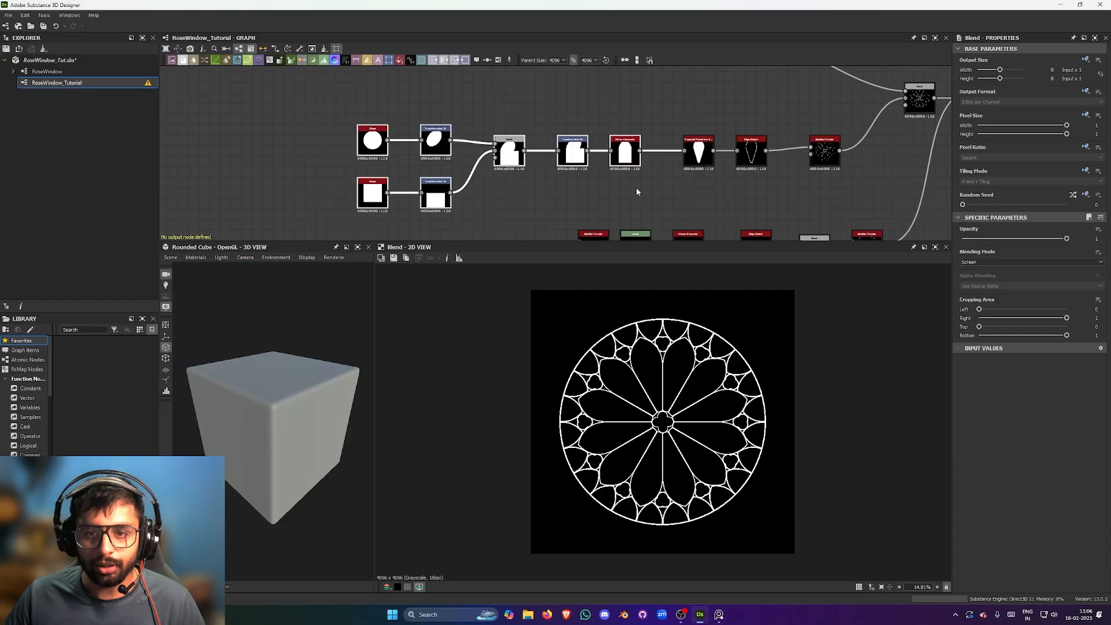
{"action": "double_click", "coordinate": [625, 151]}
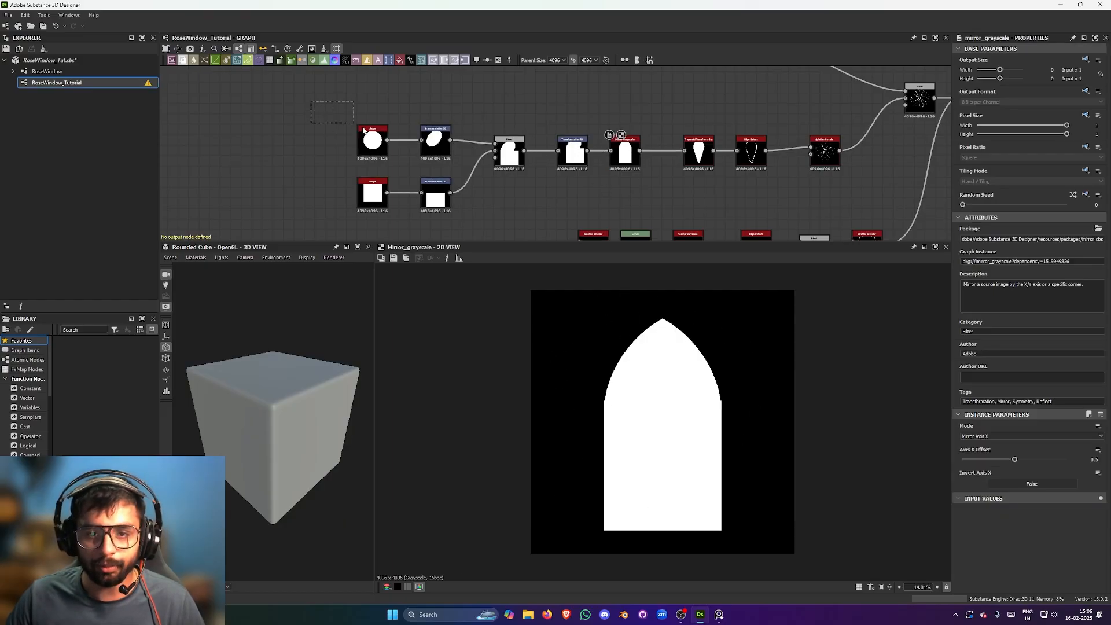
- Copy the arch chain from its two Shape nodes through Mirror Grayscale and paste it in empty space below the graph
{"action": "left_click_drag", "start_coordinate": [311, 103], "coordinate": [633, 203]}
{"action": "scroll", "coordinate": [628, 202], "scroll_direction": "down", "scroll_amount": 2}
{"action": "middle_click_drag", "start_coordinate": [617, 203], "coordinate": [631, 70]}
{"action": "scroll", "coordinate": [556, 186], "scroll_direction": "down", "scroll_amount": 2}
{"action": "middle_click_drag", "start_coordinate": [550, 206], "coordinate": [569, 181]}
{"action": "key", "text": "ctrl+v"}
{"action": "left_click_drag", "start_coordinate": [631, 145], "coordinate": [643, 179]}
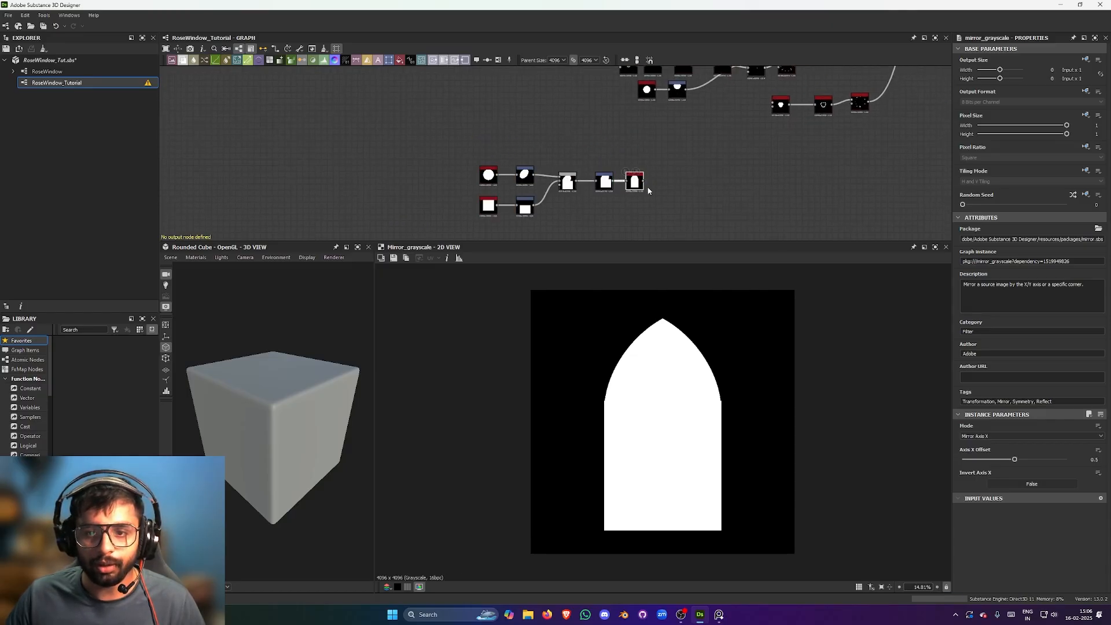
{"action": "scroll", "coordinate": [654, 191], "scroll_direction": "up", "scroll_amount": 3}
{"action": "scroll", "coordinate": [598, 183], "scroll_direction": "up", "scroll_amount": 1}
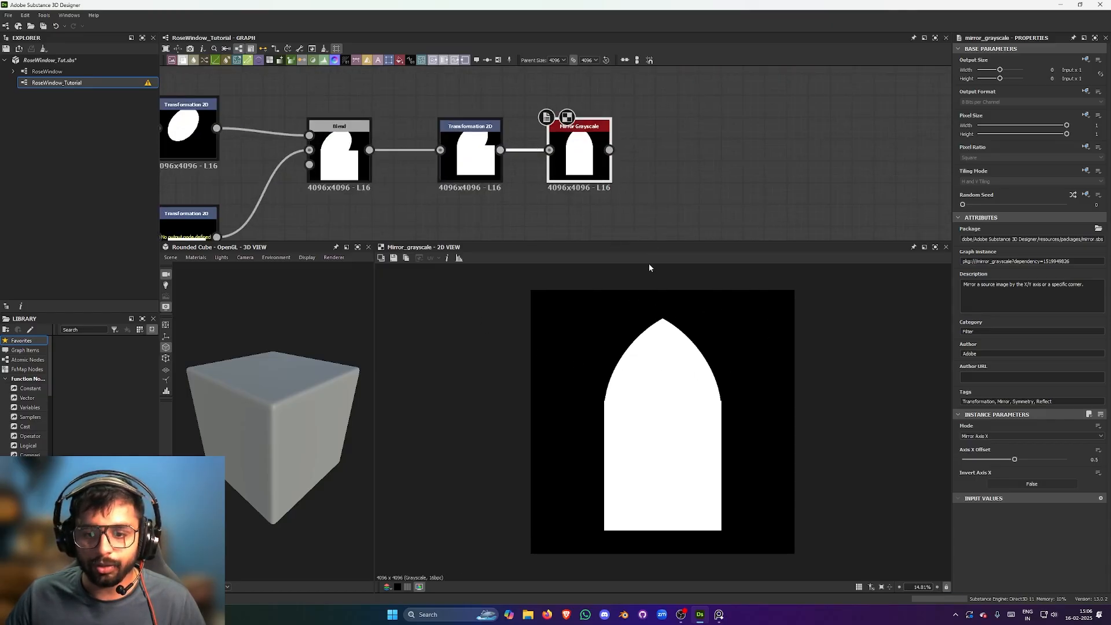
{"action": "scroll", "coordinate": [652, 404], "scroll_direction": "up", "scroll_amount": 1}
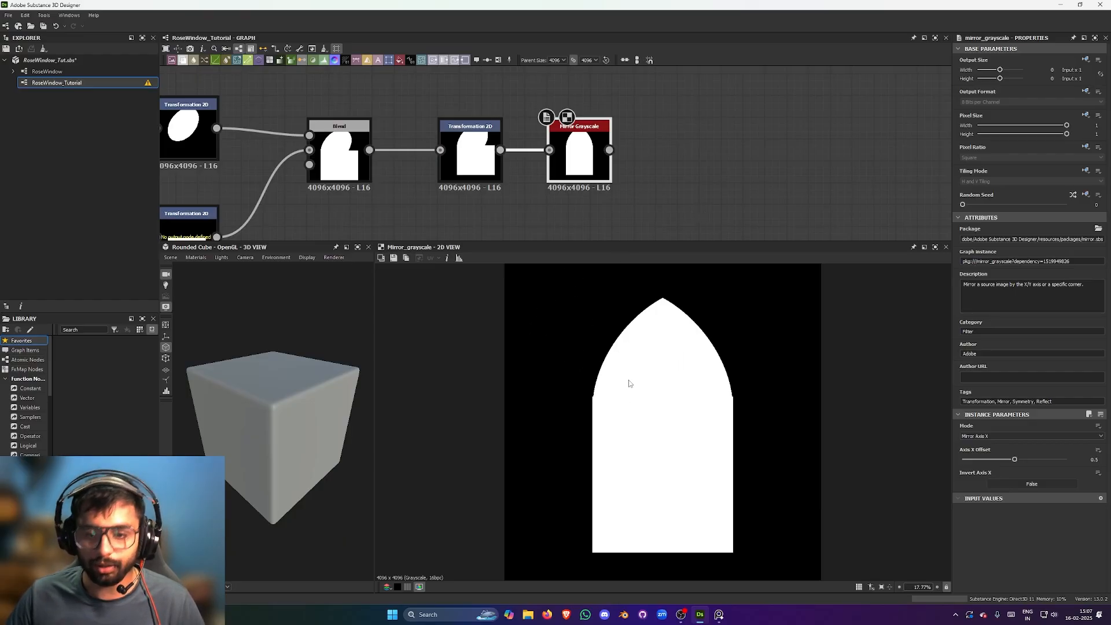
{"action": "scroll", "coordinate": [639, 353], "scroll_direction": "down", "scroll_amount": 1}
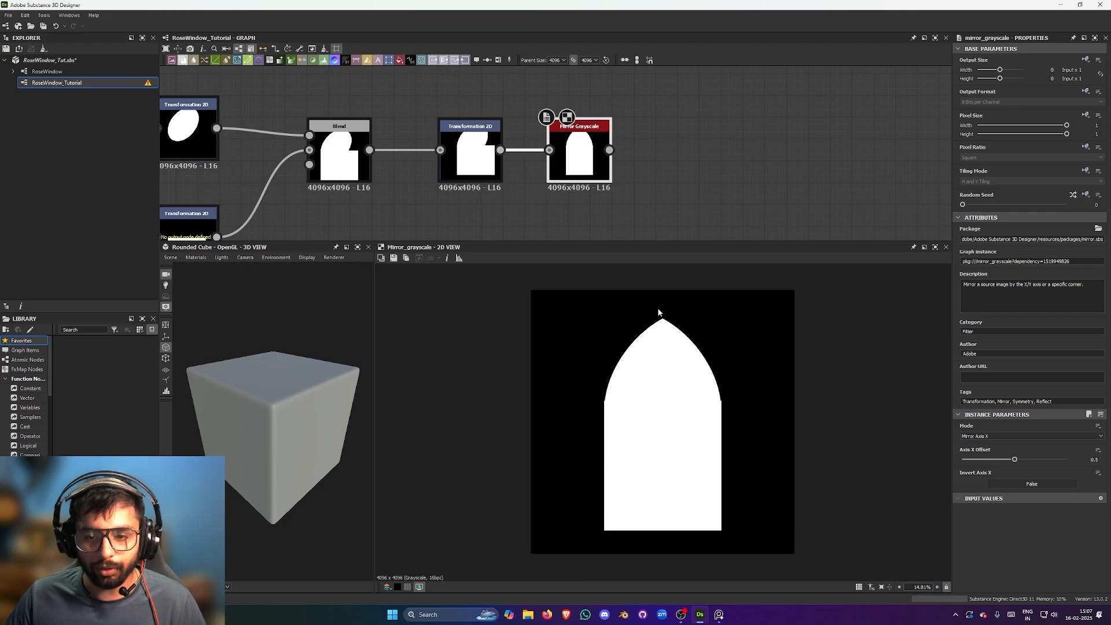
- Duplicate the disc Shape node of the copied chain, place it below the chain, and preview it in the 2D view
{"action": "middle_click_drag", "start_coordinate": [405, 156], "coordinate": [753, 167]}
{"action": "left_click", "coordinate": [405, 160]}
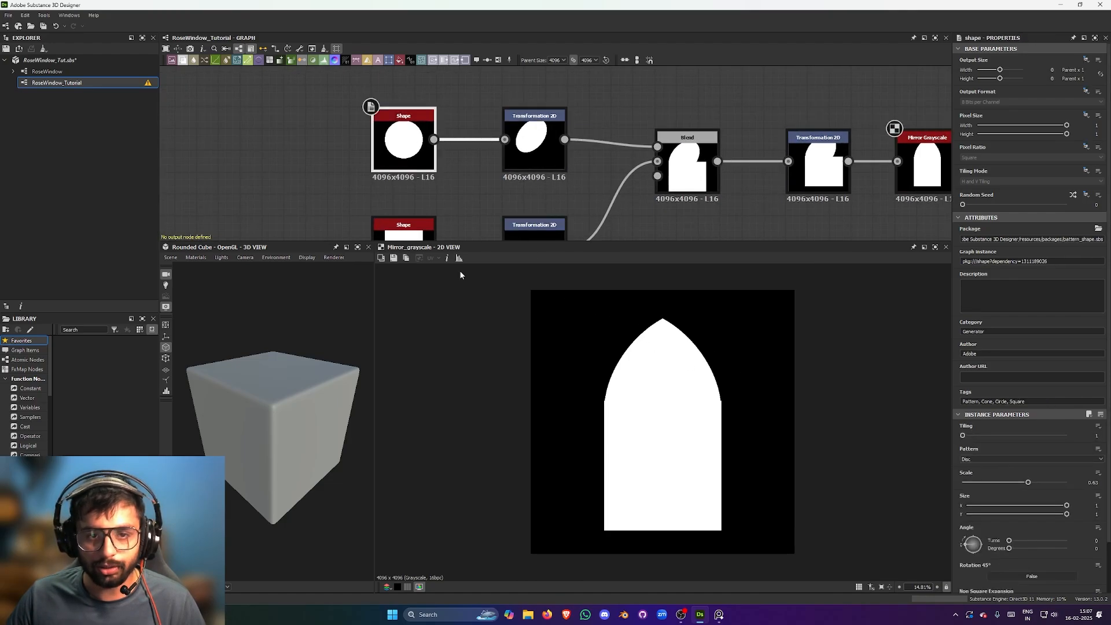
{"action": "middle_click_drag", "start_coordinate": [727, 215], "coordinate": [593, 192]}
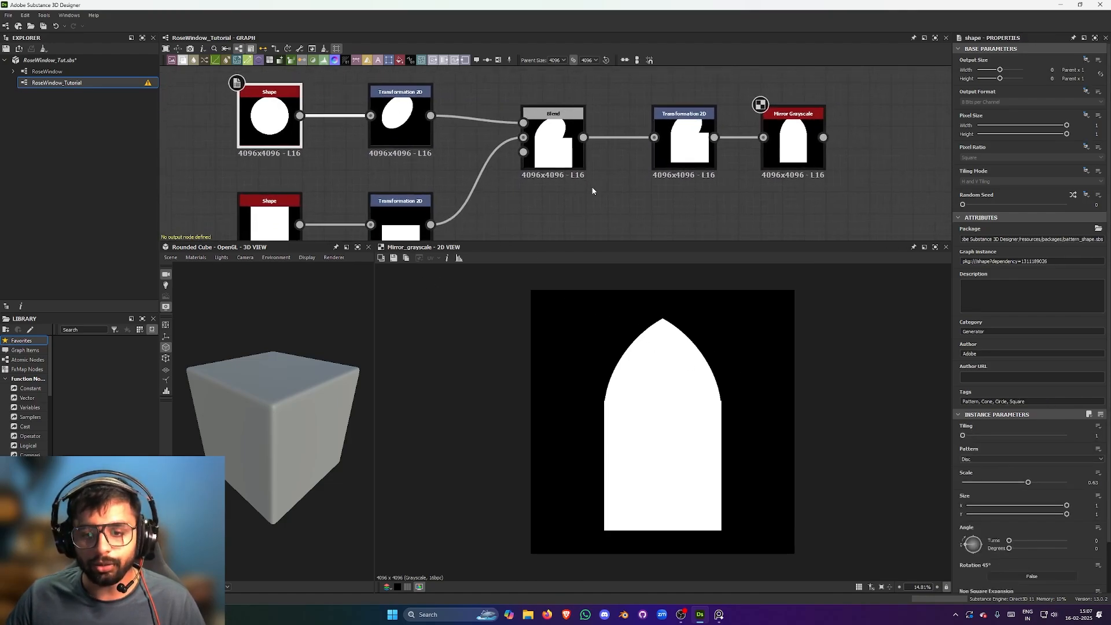
{"action": "scroll", "coordinate": [487, 127], "scroll_direction": "down", "scroll_amount": 1}
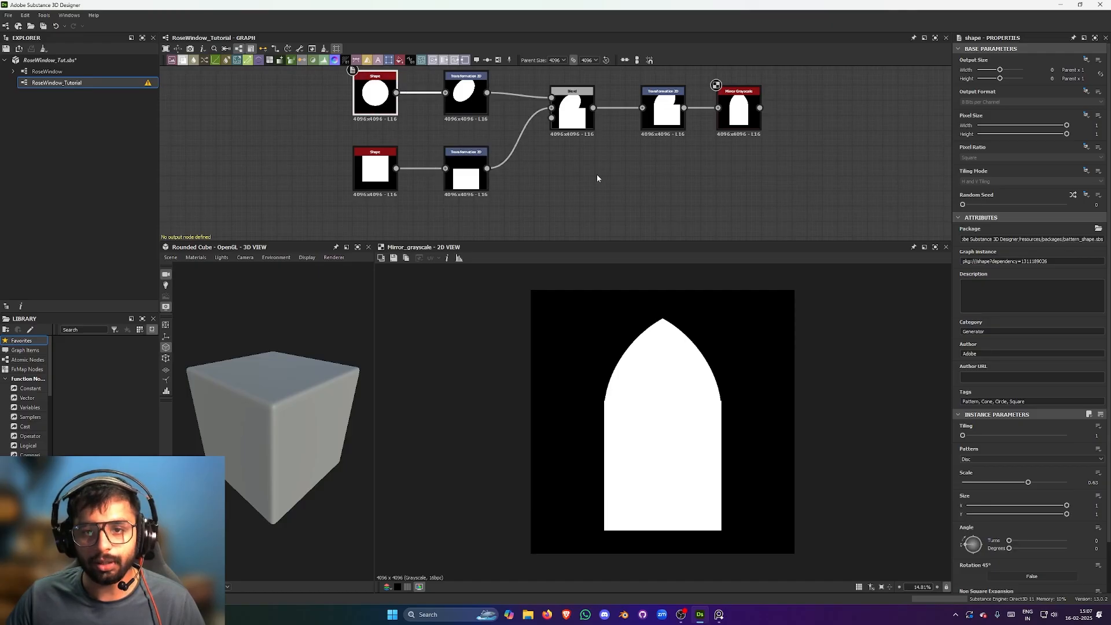
{"action": "mouse_move", "coordinate": [437, 132]}
{"action": "middle_mouse_down"}
{"action": "mouse_move", "coordinate": [440, 101]}
{"action": "mouse_move", "coordinate": [445, 137]}
{"action": "middle_mouse_up"}
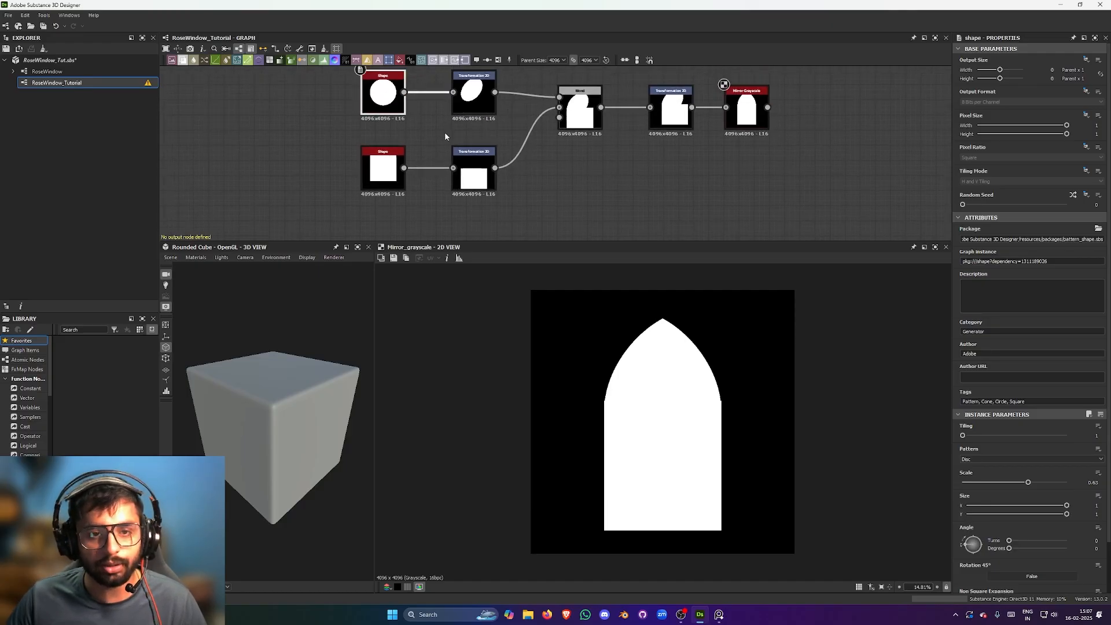
{"action": "key", "text": "ctrl+d"}
{"action": "left_click_drag", "start_coordinate": [535, 146], "coordinate": [530, 237]}
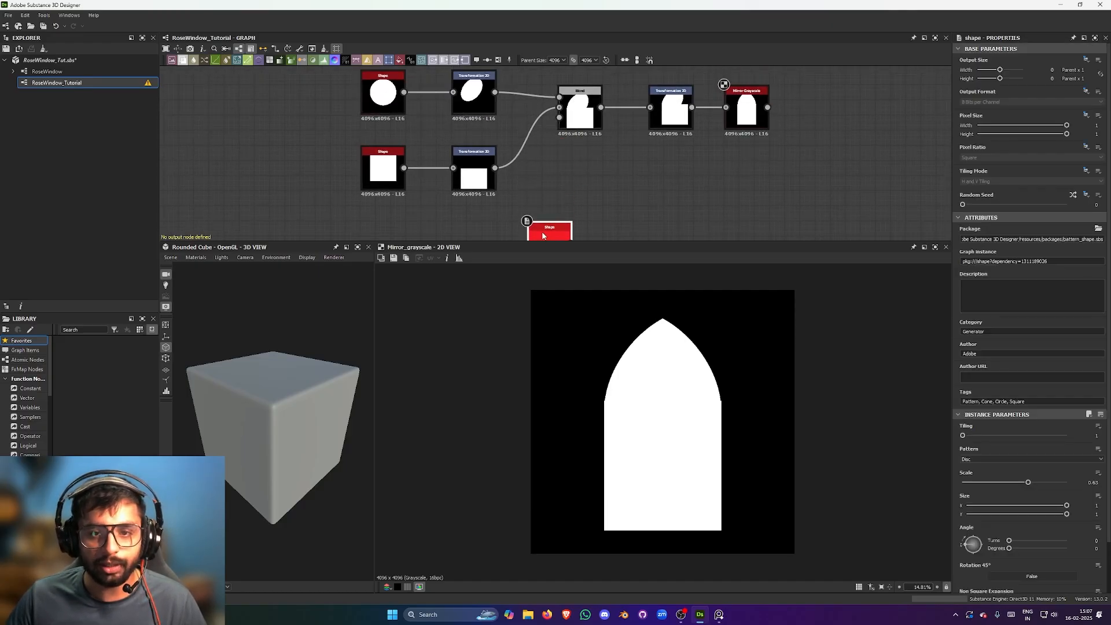
{"action": "middle_click_drag", "start_coordinate": [585, 179], "coordinate": [515, 156]}
{"action": "scroll", "coordinate": [515, 159], "scroll_direction": "down", "scroll_amount": 1}
{"action": "double_click", "coordinate": [512, 212]}
{"action": "middle_click_drag", "start_coordinate": [620, 127], "coordinate": [584, 153]}
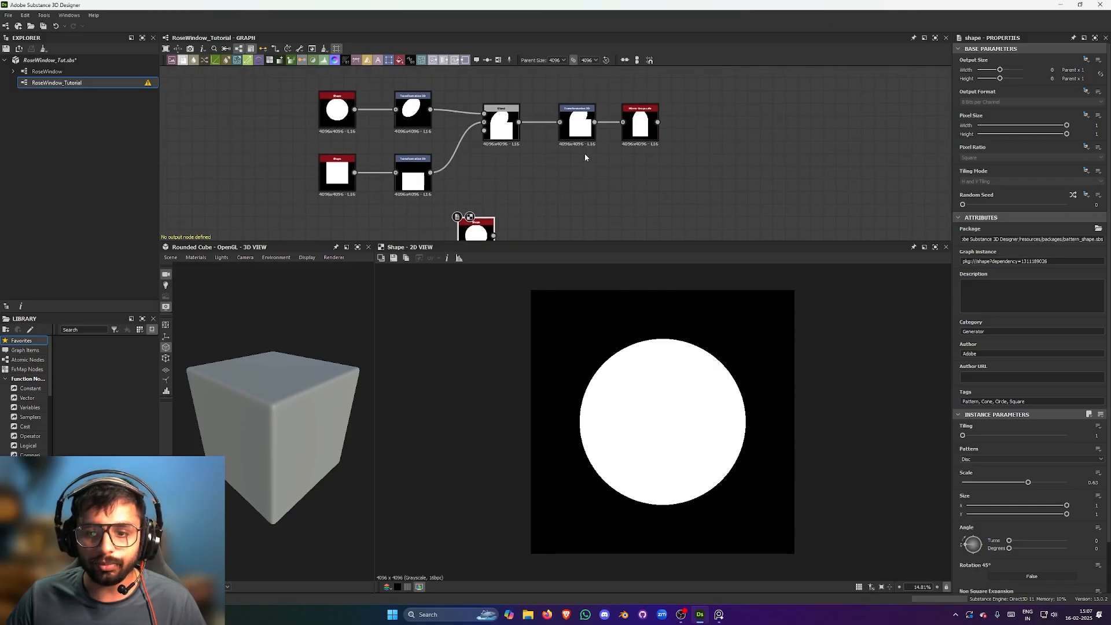
- Space the copied chain's Mirror Grayscale node farther from Transformation 2D to make room for another node
{"action": "left_click_drag", "start_coordinate": [651, 121], "coordinate": [768, 131]}
{"action": "left_click_drag", "start_coordinate": [579, 123], "coordinate": [667, 128]}
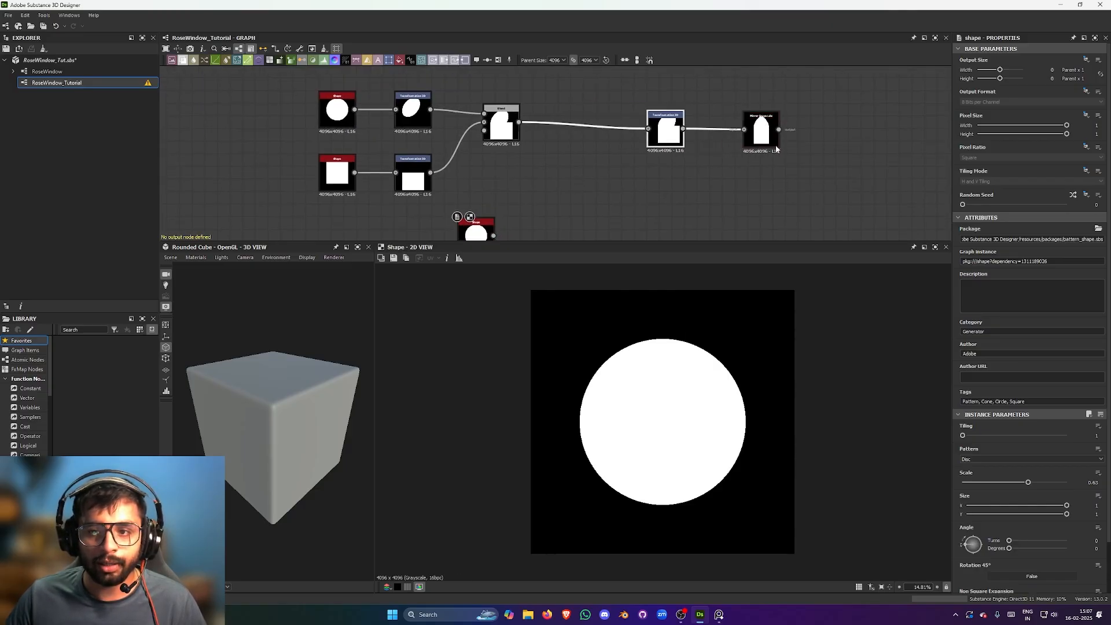
{"action": "left_click_drag", "start_coordinate": [758, 130], "coordinate": [745, 124]}
{"action": "left_click_drag", "start_coordinate": [666, 127], "coordinate": [565, 124]}
{"action": "left_click_drag", "start_coordinate": [746, 123], "coordinate": [679, 123]}
- Insert a Blend node between Transformation 2D and Mirror Grayscale and set its blending mode to Screen
{"action": "scroll", "coordinate": [586, 130], "scroll_direction": "up", "scroll_amount": 1}
{"action": "left_click", "coordinate": [561, 122]}
{"action": "key", "text": "space"}
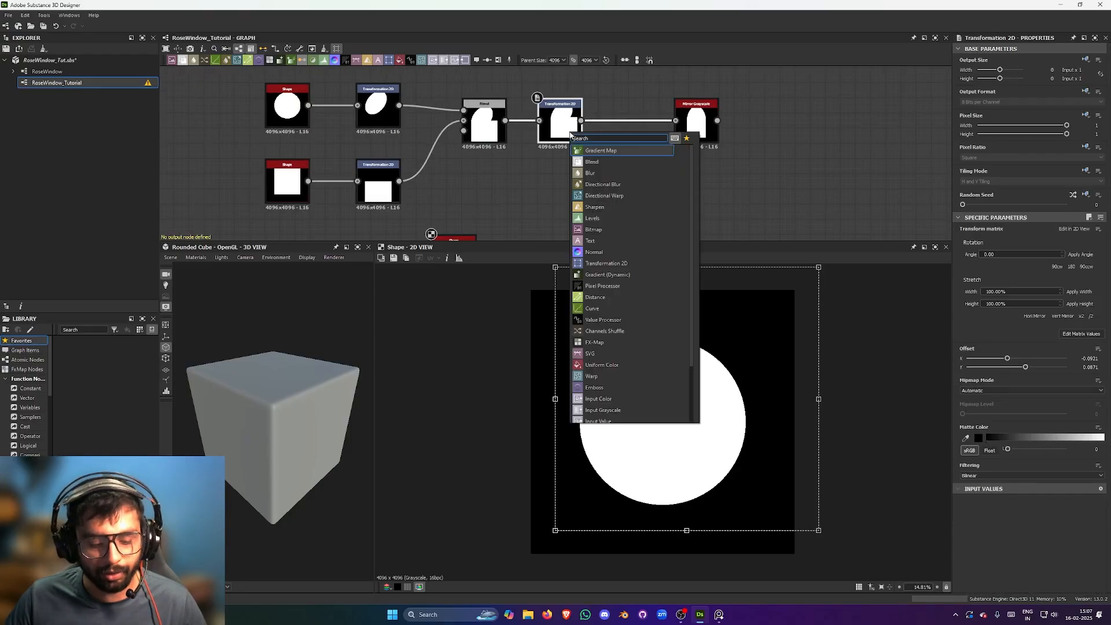
{"action": "type", "text": "bl"}
{"action": "left_click", "coordinate": [609, 152]}
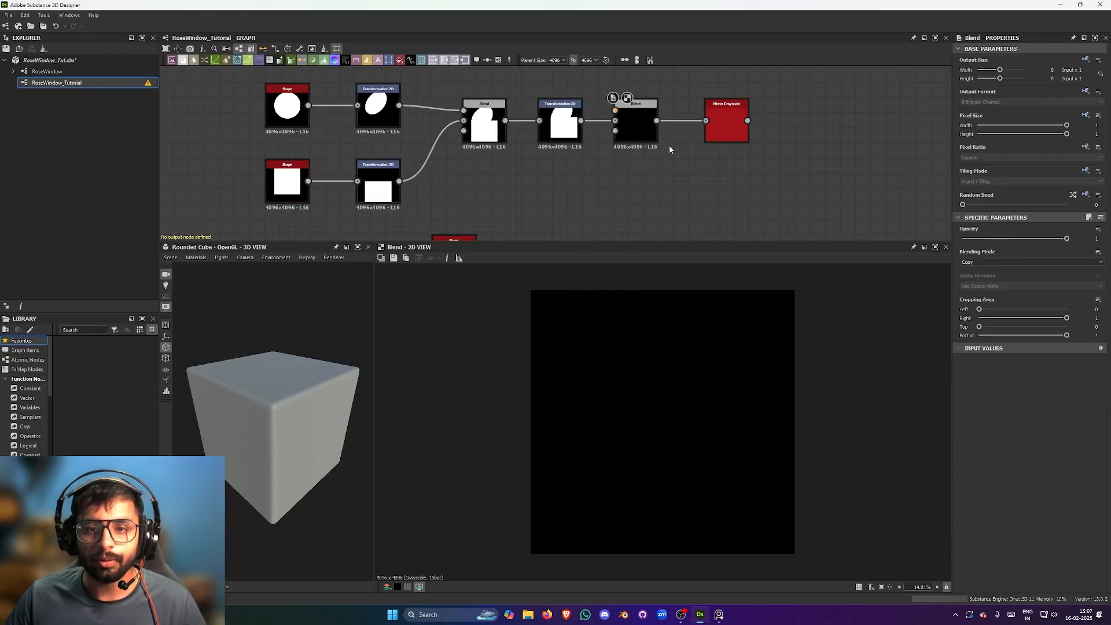
{"action": "left_click", "coordinate": [1031, 262]}
{"action": "left_click", "coordinate": [984, 316]}
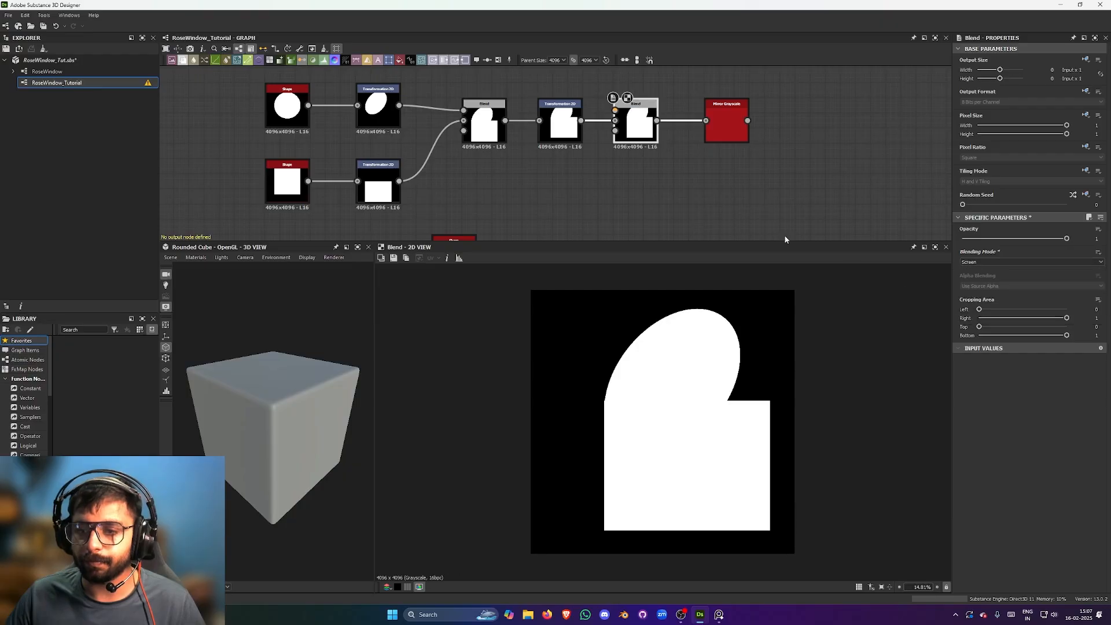
- Connect the duplicated disc Shape to the new Blend's foreground input and preview the Mirror Grayscale output
{"action": "middle_click_drag", "start_coordinate": [589, 188], "coordinate": [641, 160]}
{"action": "left_click_drag", "start_coordinate": [527, 227], "coordinate": [667, 80]}
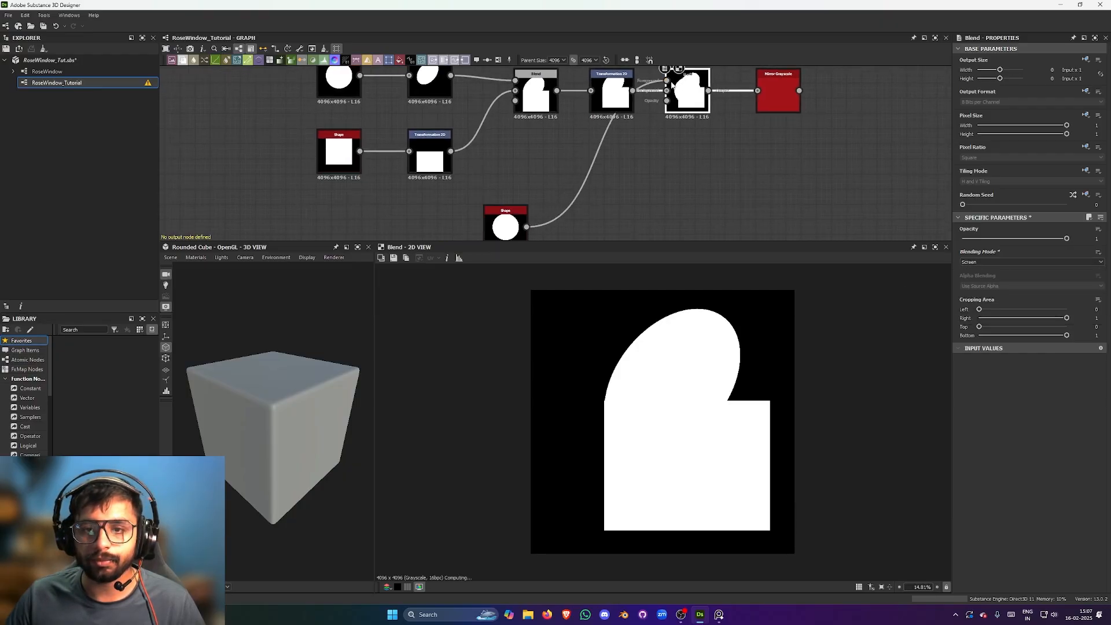
{"action": "middle_click_drag", "start_coordinate": [727, 173], "coordinate": [714, 183]}
{"action": "left_click", "coordinate": [780, 101]}
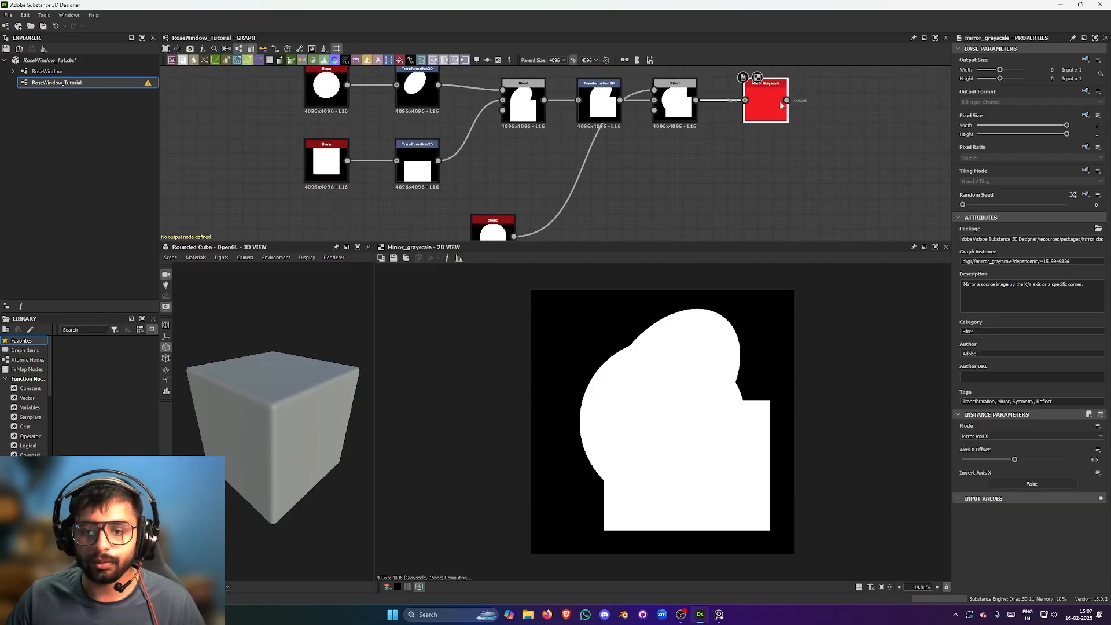
{"action": "middle_click_drag", "start_coordinate": [668, 153], "coordinate": [664, 175]}
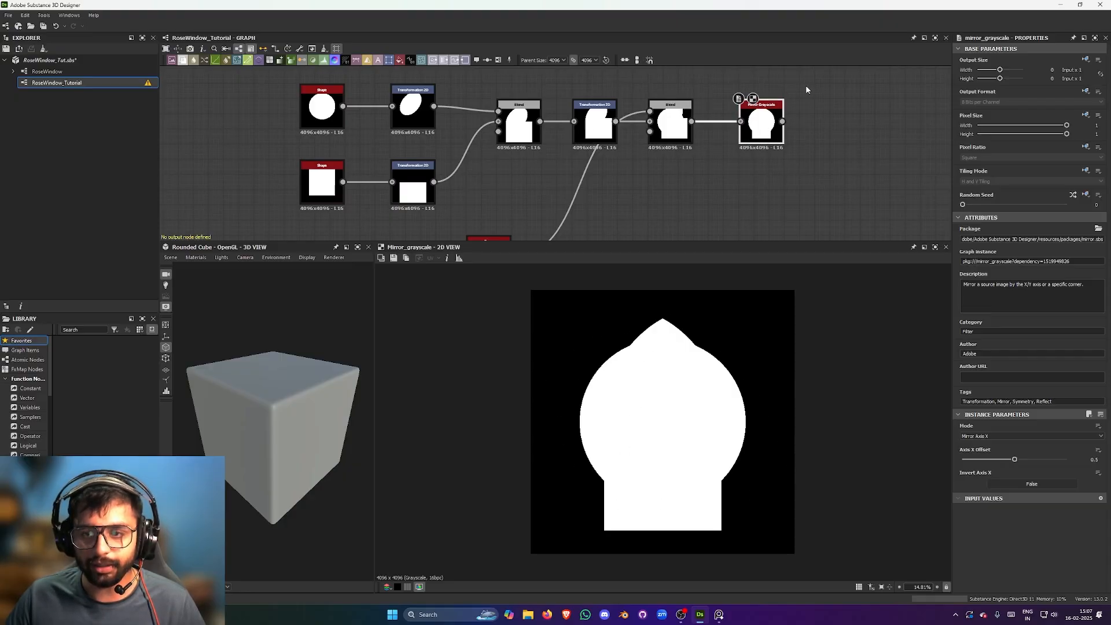
- Move the duplicated disc Shape nearer the Blend and insert a Transformation 2D node between them
{"action": "middle_click_drag", "start_coordinate": [669, 168], "coordinate": [675, 145]}
{"action": "left_click_drag", "start_coordinate": [495, 231], "coordinate": [569, 178]}
{"action": "key", "text": "space"}
{"action": "type", "text": "tr"}
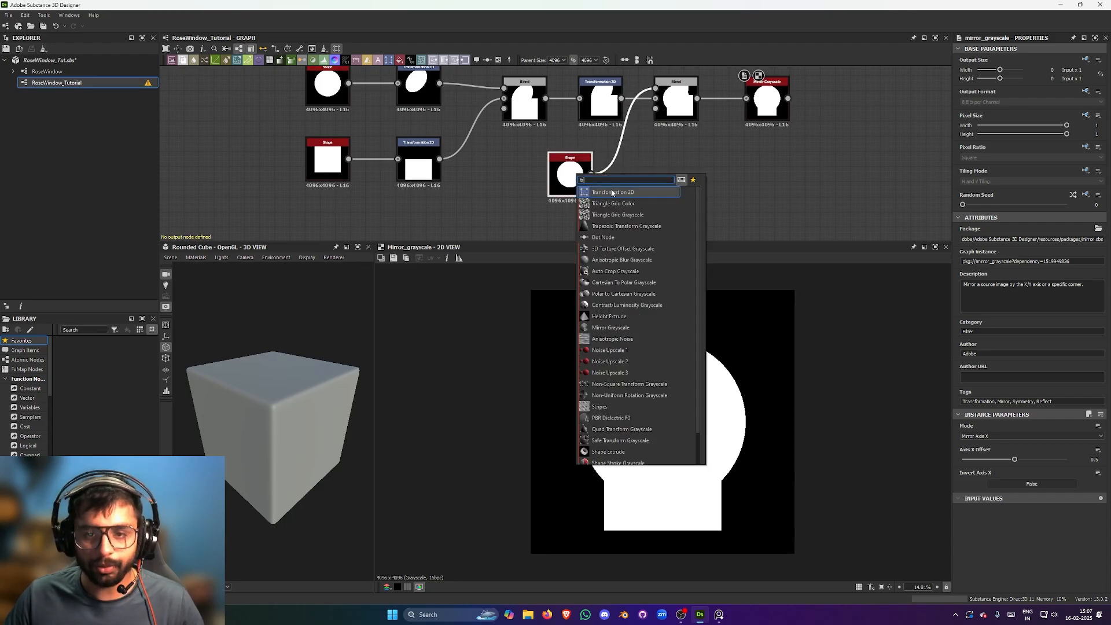
{"action": "left_click", "coordinate": [612, 192]}
{"action": "left_click_drag", "start_coordinate": [635, 174], "coordinate": [629, 174]}
- Preview the Mirror Grayscale output and try shifting the duplicated disc with its Transformation 2D
{"action": "double_click", "coordinate": [777, 109]}
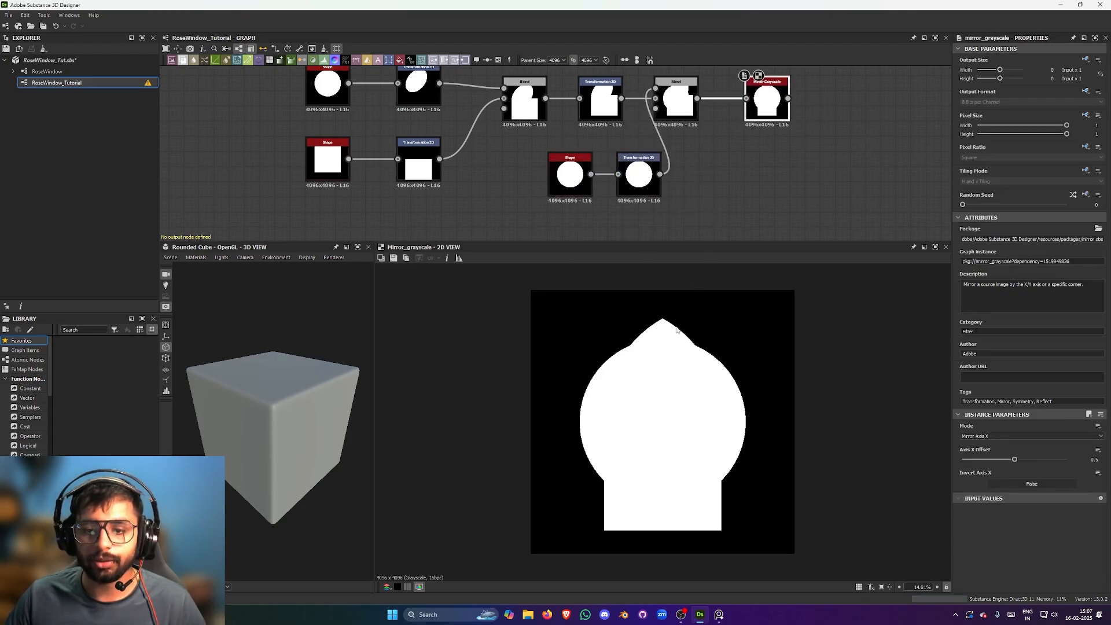
{"action": "left_click", "coordinate": [639, 173]}
{"action": "mouse_move", "coordinate": [690, 417]}
{"action": "left_mouse_down"}
{"action": "mouse_move", "coordinate": [700, 372]}
{"action": "mouse_move", "coordinate": [694, 412]}
{"action": "left_mouse_up"}
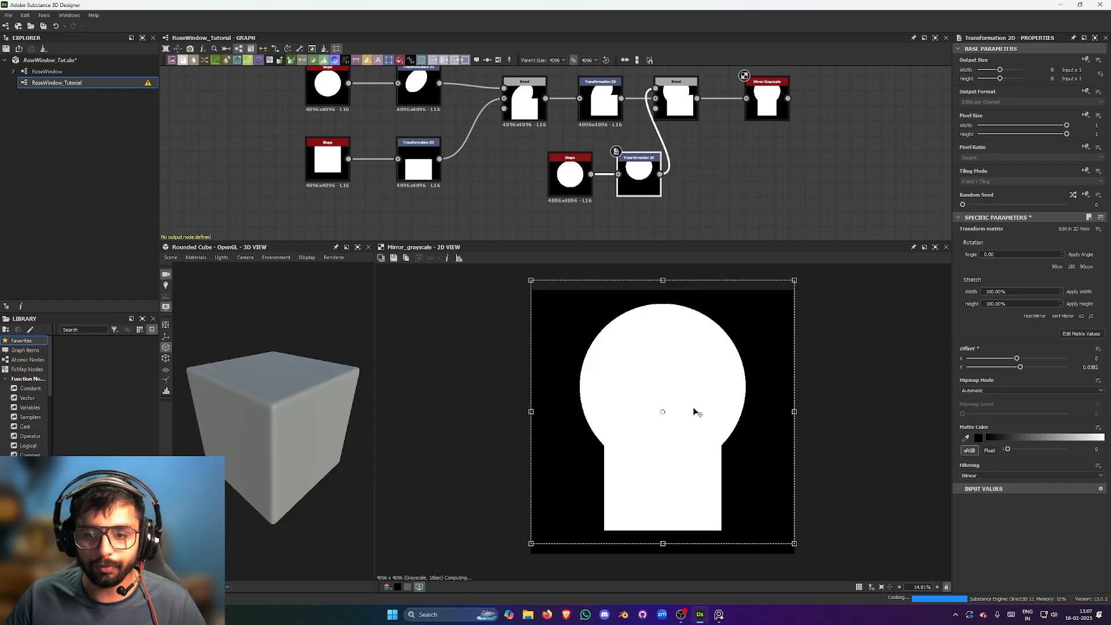
{"action": "key", "text": "ctrl+z"}
- Replace the upper disc's Transformation 2D with a fresh Transformation 2D node and preview the Mirror Grayscale output
{"action": "middle_click_drag", "start_coordinate": [488, 138], "coordinate": [533, 142]}
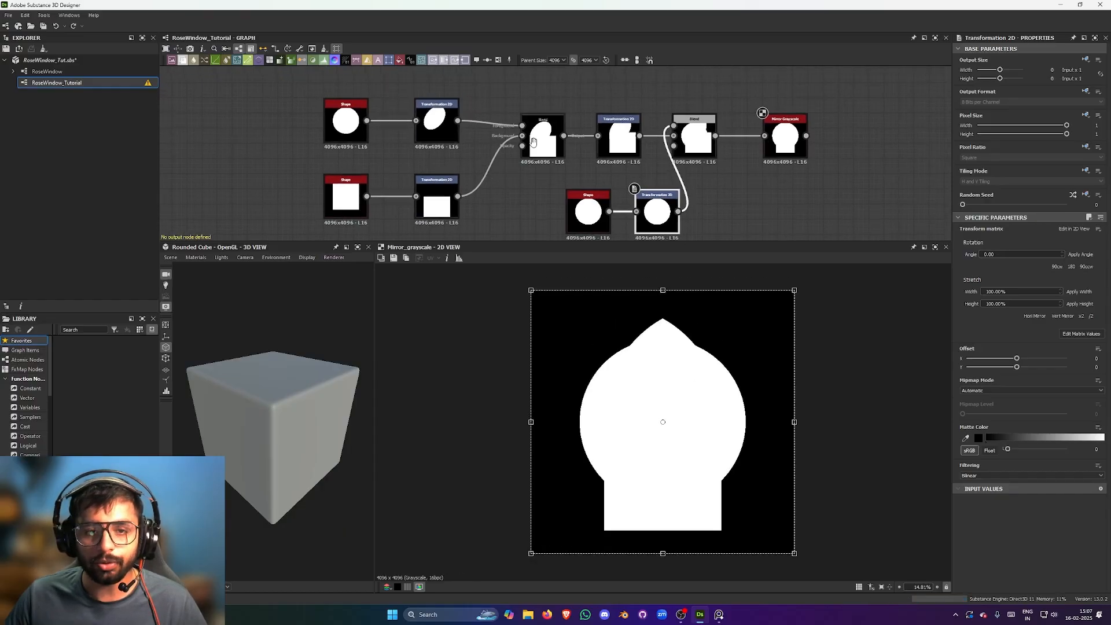
{"action": "left_click", "coordinate": [435, 123]}
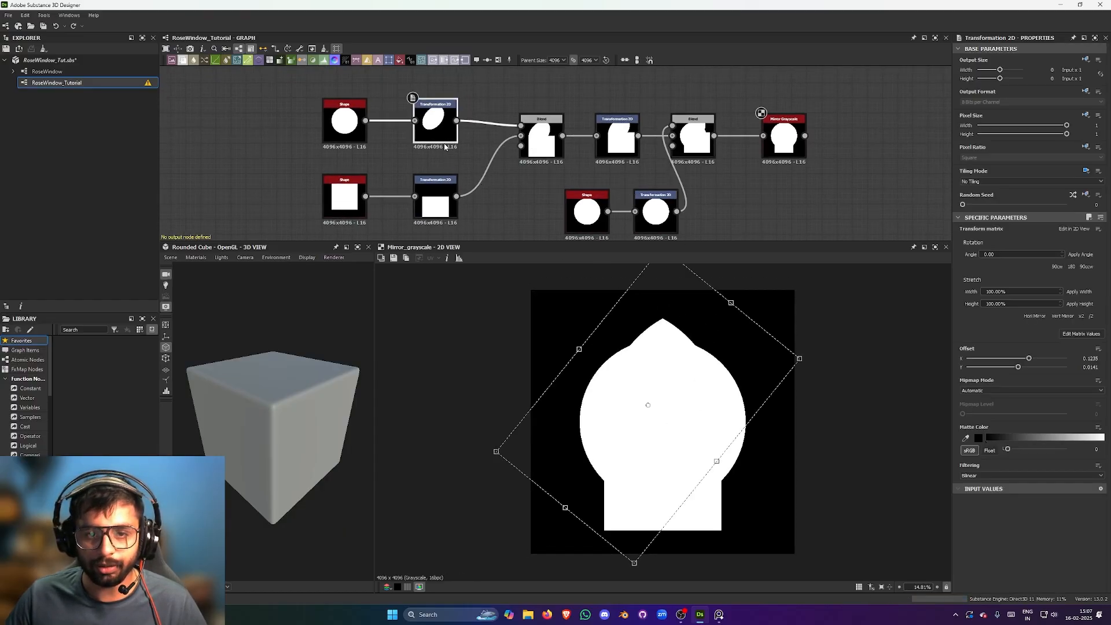
{"action": "left_click", "coordinate": [346, 133]}
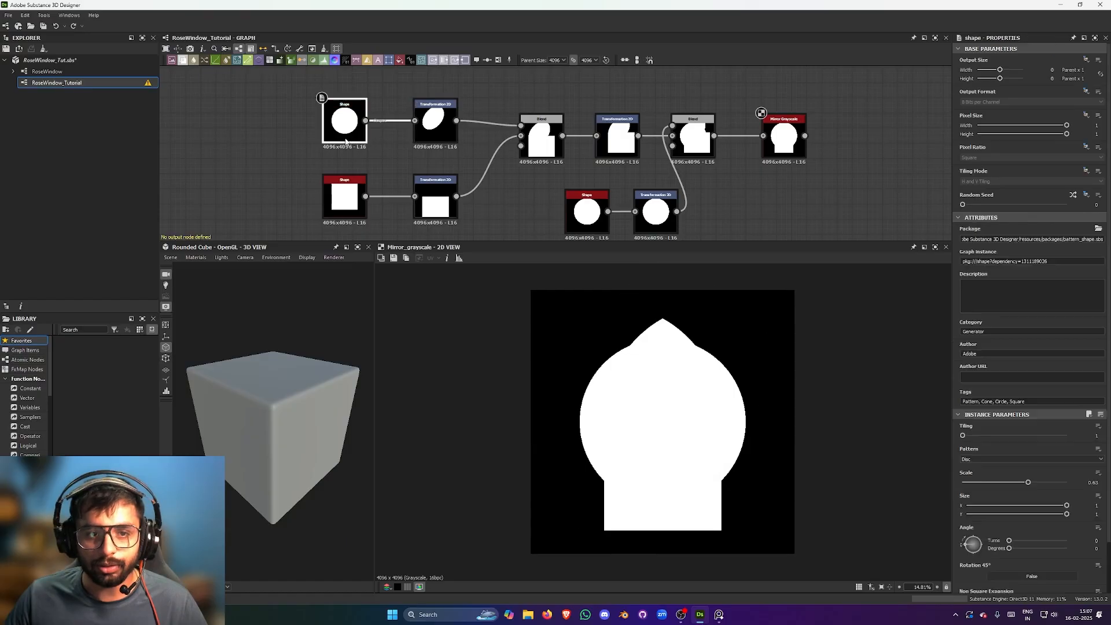
{"action": "left_click", "coordinate": [444, 115]}
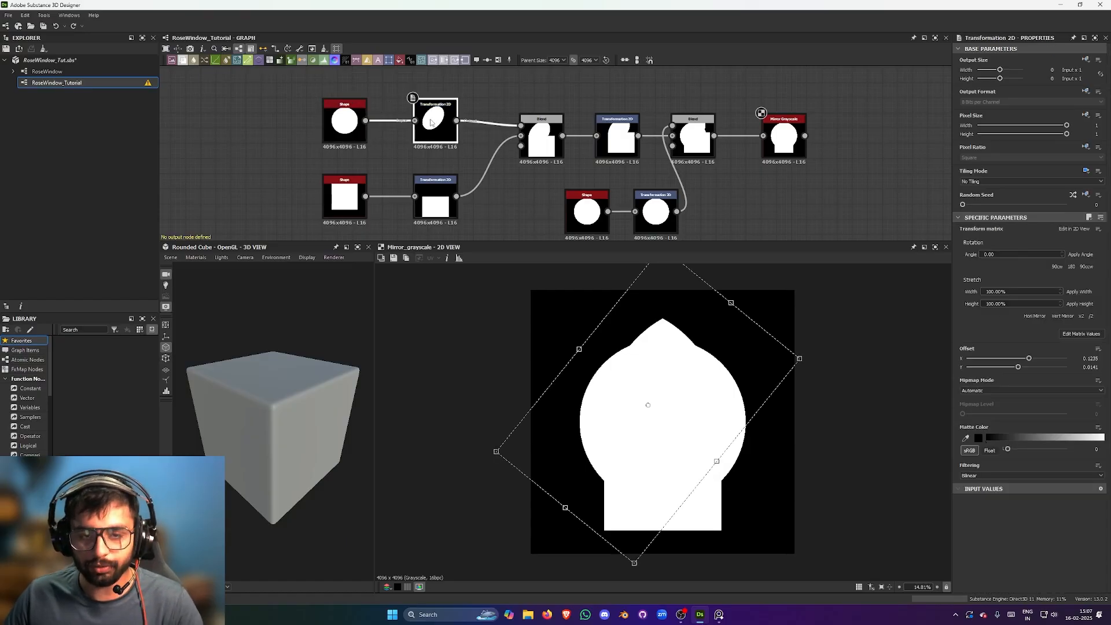
{"action": "key", "text": "BackSpace"}
{"action": "left_click", "coordinate": [354, 130]}
{"action": "key", "text": "space"}
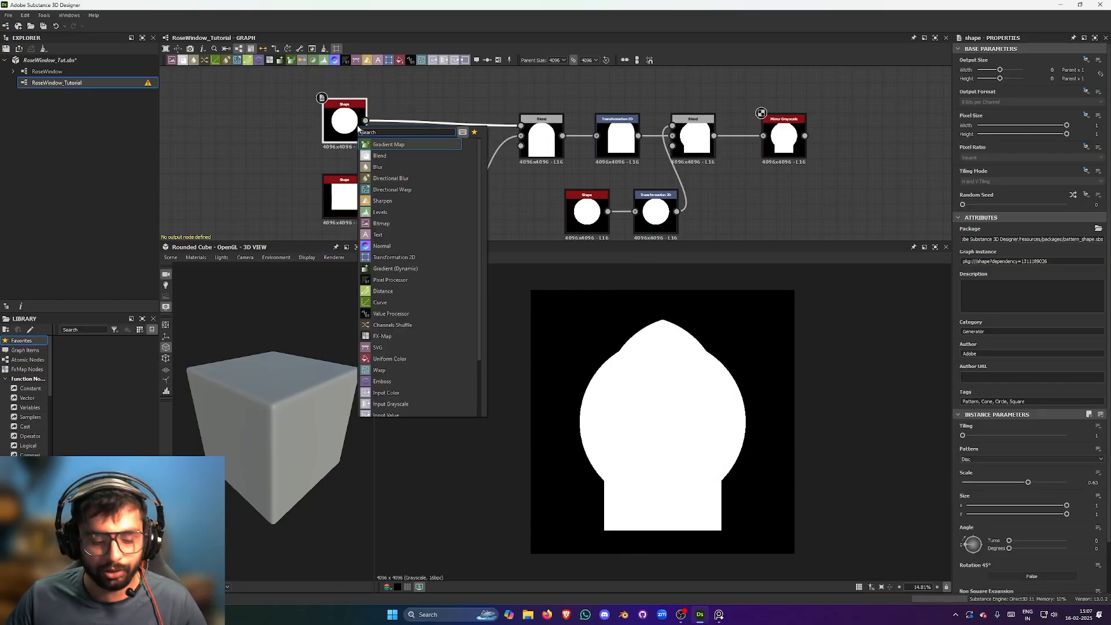
{"action": "type", "text": "tr"}
{"action": "left_click", "coordinate": [390, 145]}
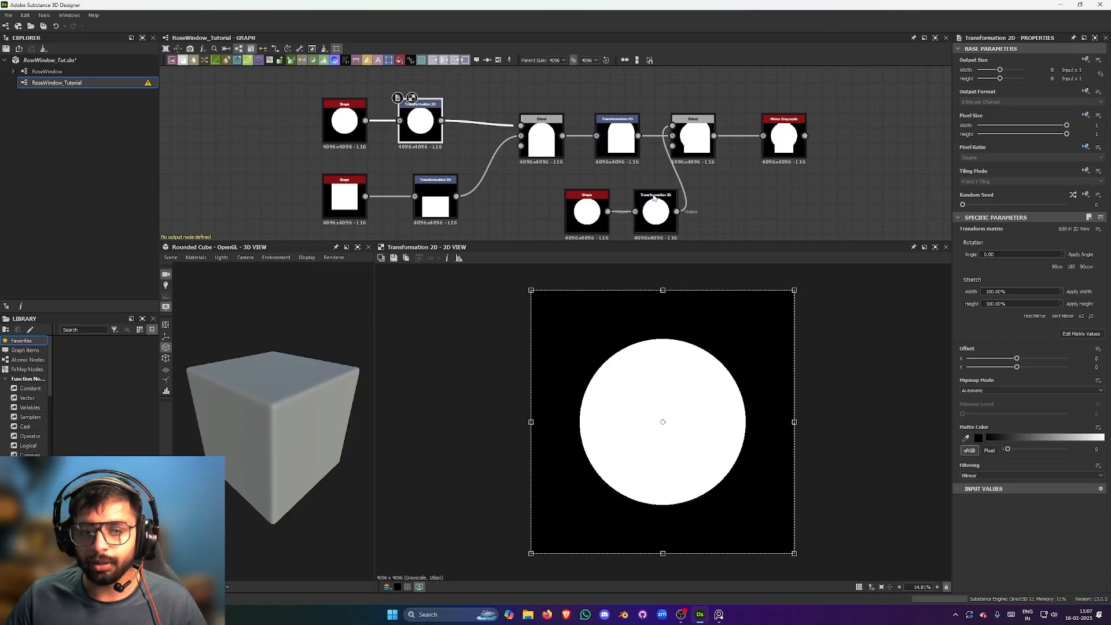
{"action": "double_click", "coordinate": [799, 152]}
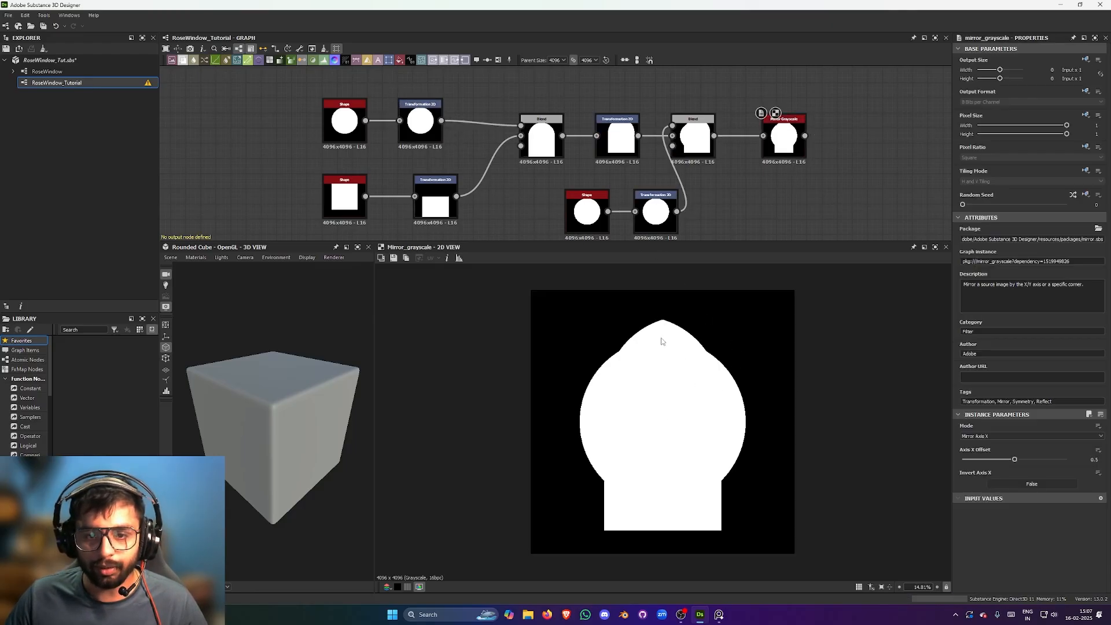
{"action": "left_click", "coordinate": [427, 132]}
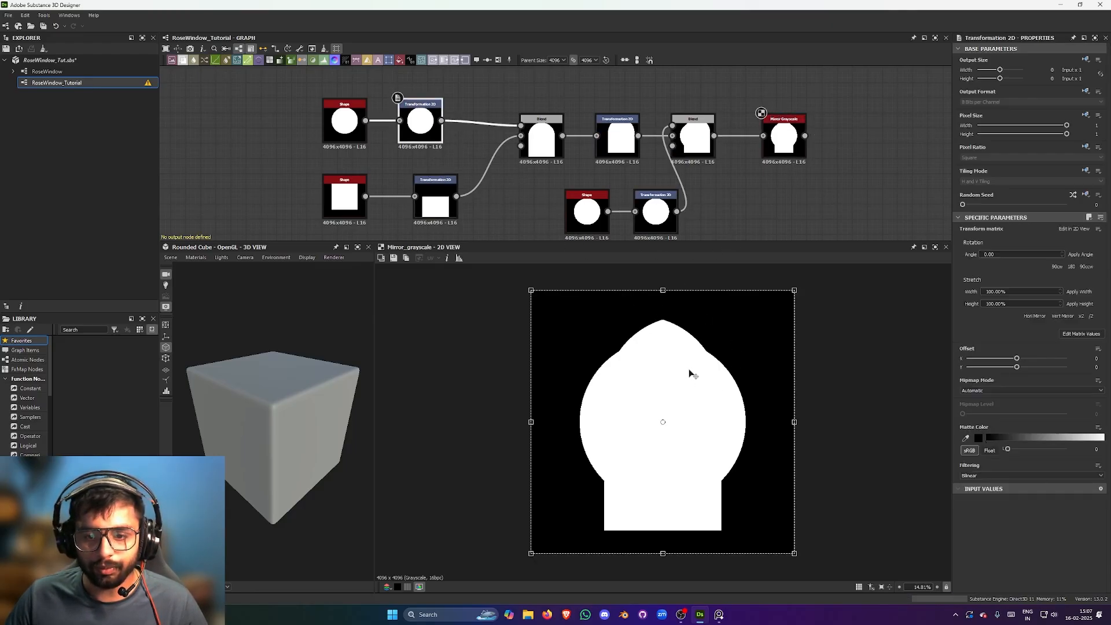
{"action": "left_click_drag", "start_coordinate": [689, 374], "coordinate": [688, 378]}
{"action": "key", "text": "ctrl+z"}
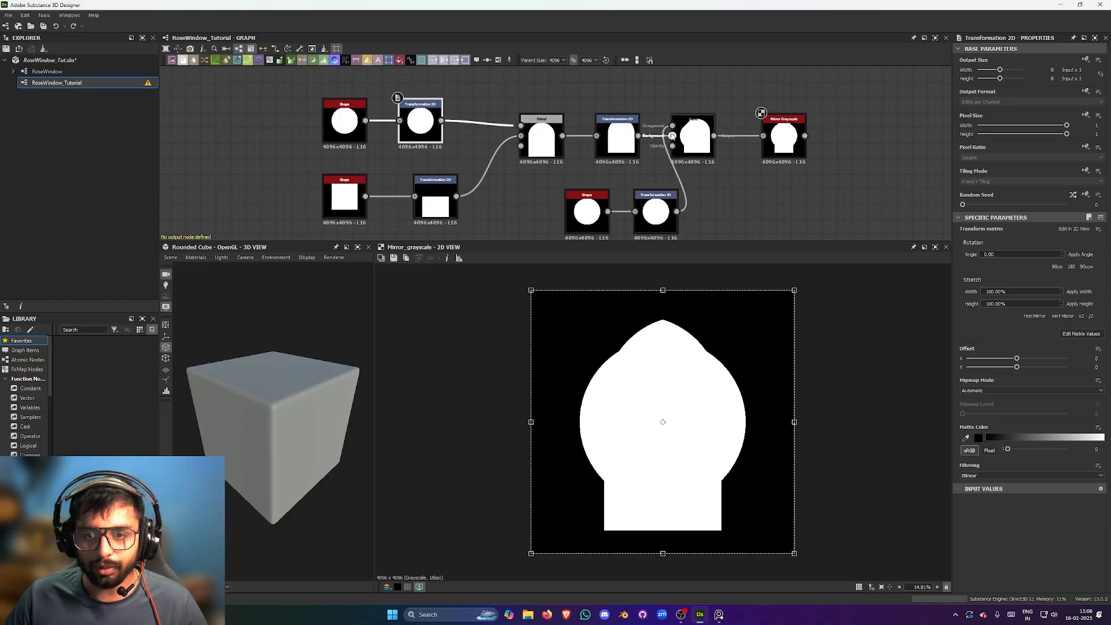
- Disable the Screen Blend node that feeds Mirror Grayscale
{"action": "left_click", "coordinate": [677, 169]}
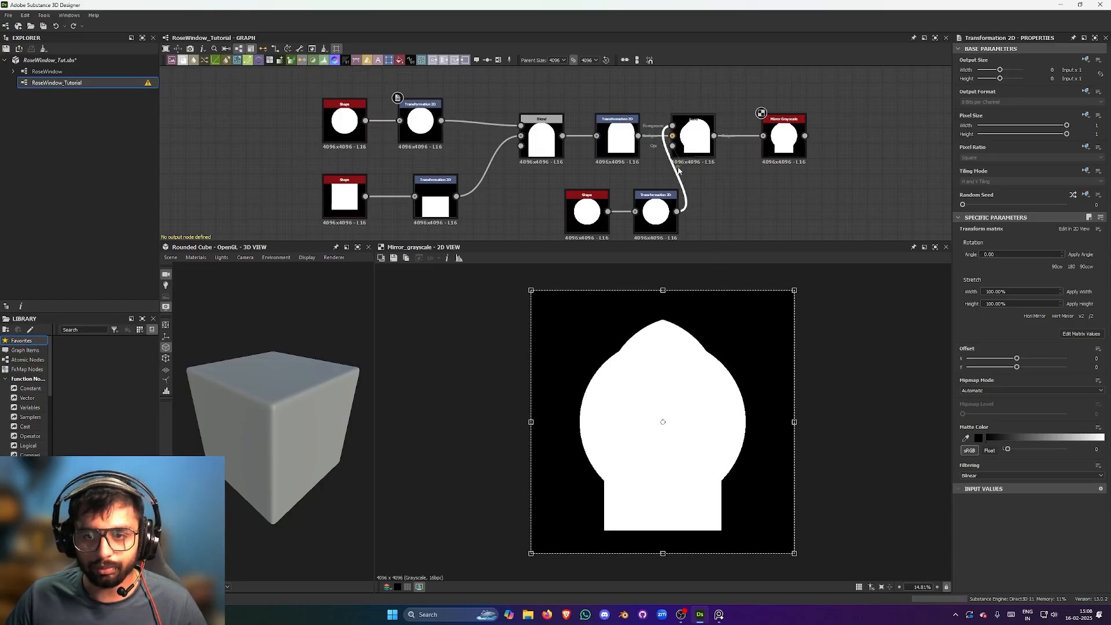
{"action": "left_click", "coordinate": [698, 149]}
{"action": "key", "text": "shift+d"}
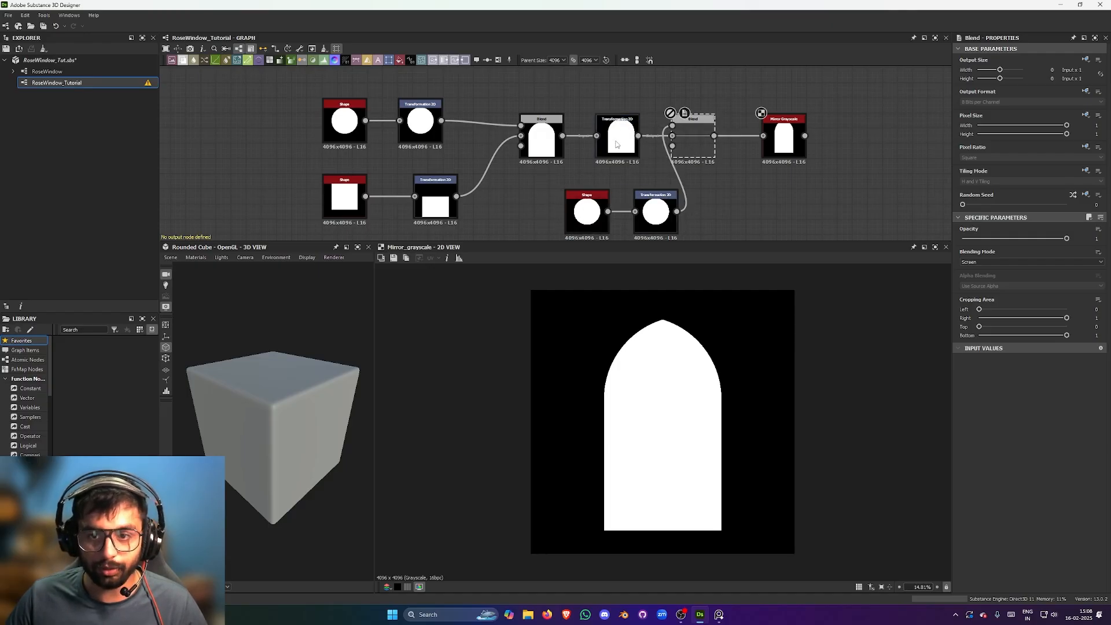
- Shift the upper disc lower with its Transformation 2D and set the Shape's Scale to 0.47
{"action": "left_click", "coordinate": [420, 134]}
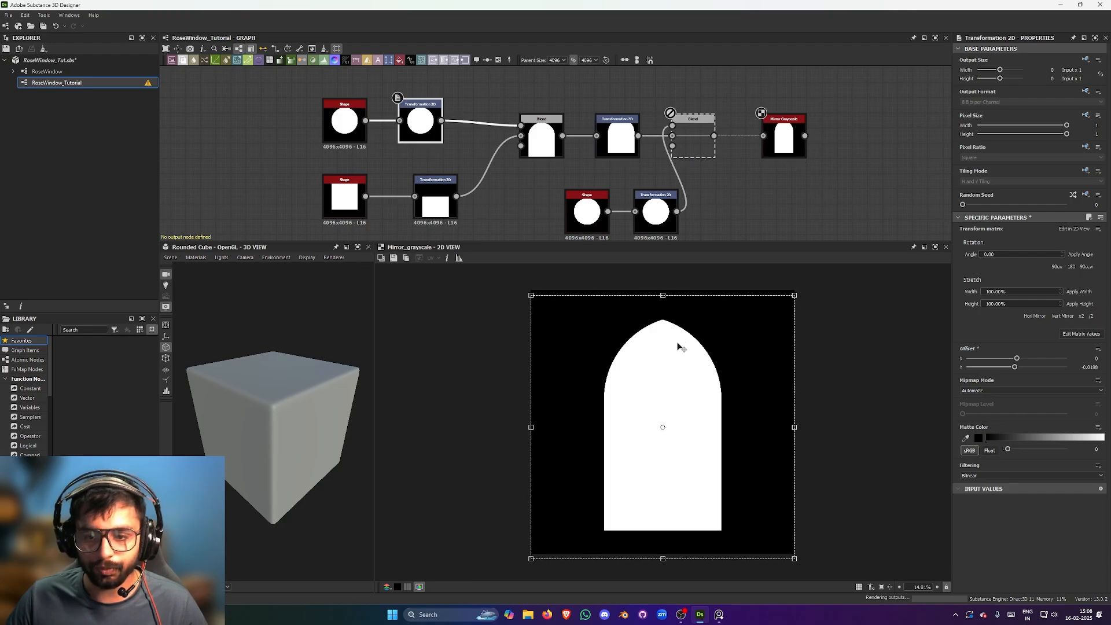
{"action": "left_click_drag", "start_coordinate": [680, 347], "coordinate": [703, 387]}
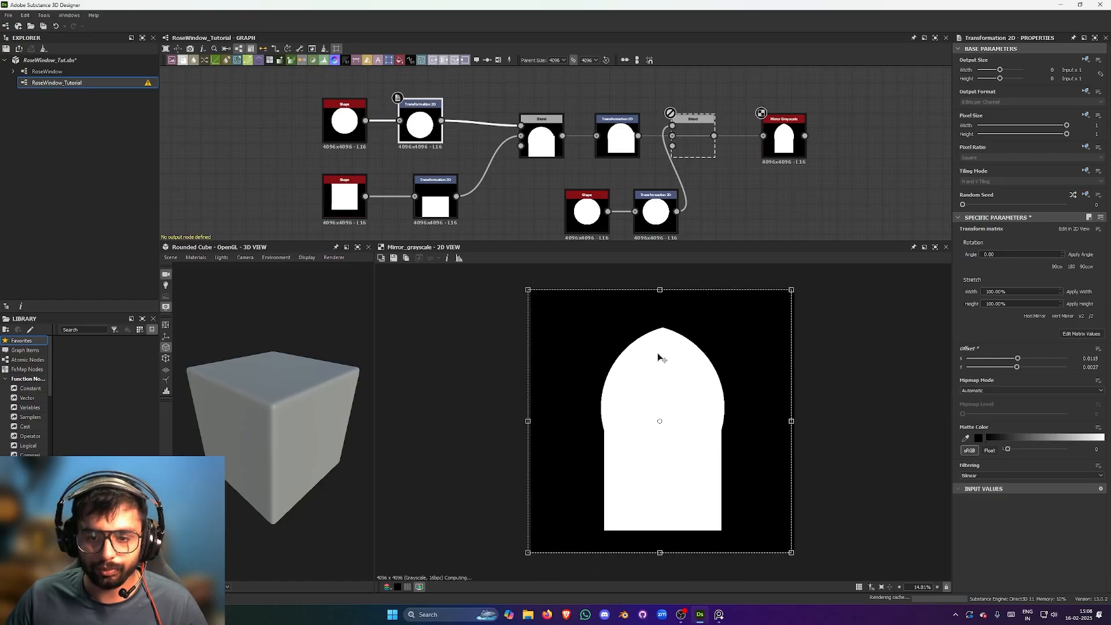
{"action": "left_click", "coordinate": [345, 123]}
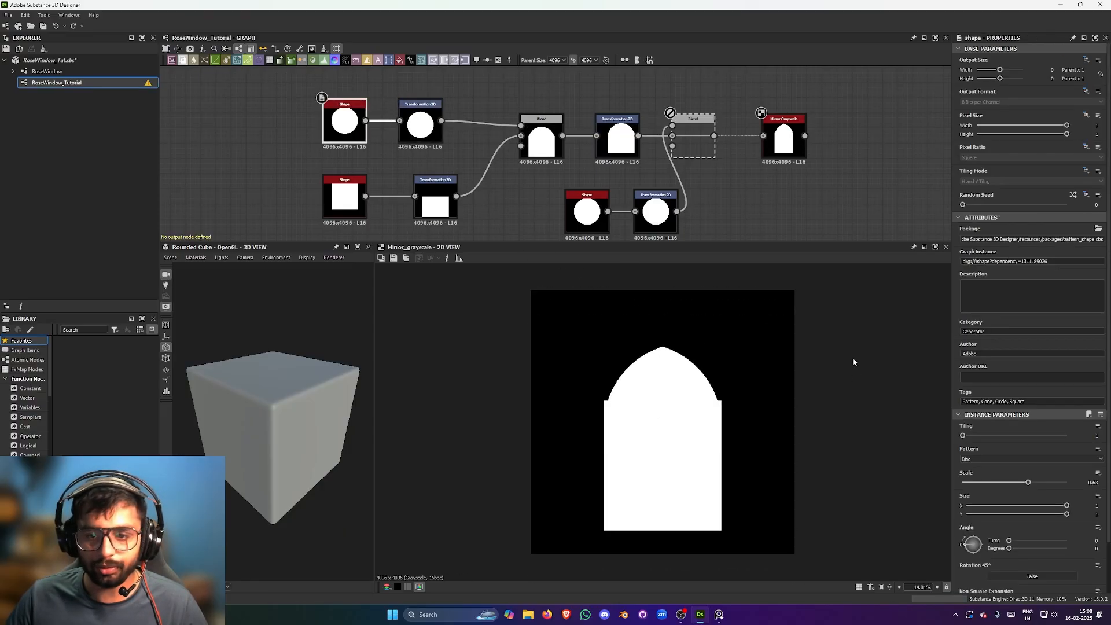
{"action": "left_click_drag", "start_coordinate": [1017, 458], "coordinate": [1012, 457]}
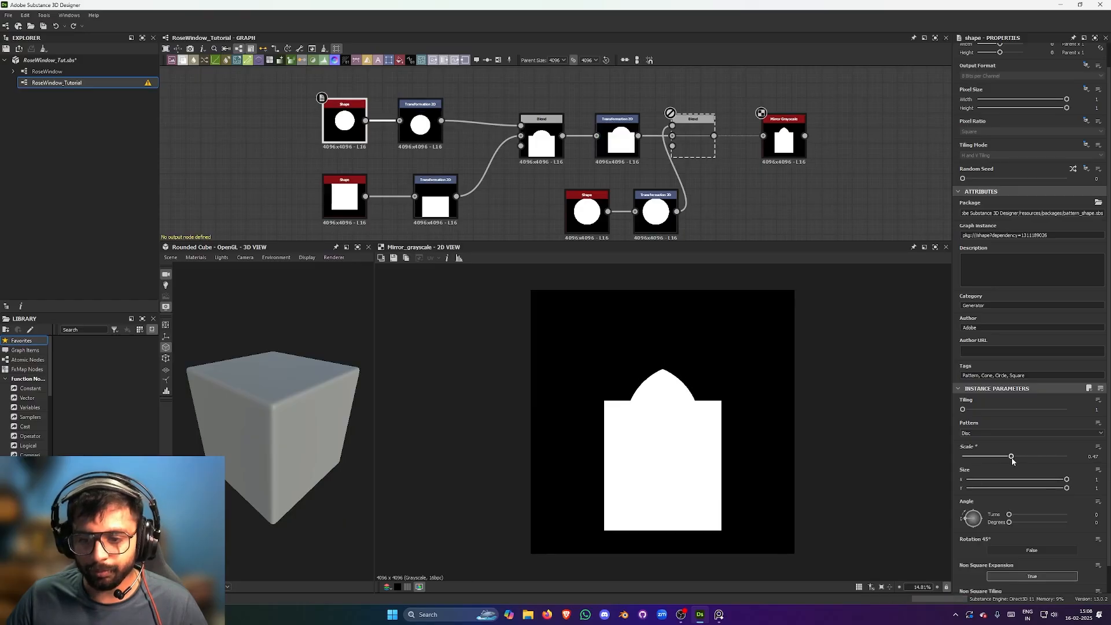
- Reduce the upper disc's Scale to about 0.41 and offset its Transformation 2D to about X 0.1097, Y -0.0278
{"action": "left_click", "coordinate": [420, 123]}
{"action": "left_click_drag", "start_coordinate": [708, 429], "coordinate": [696, 374]}
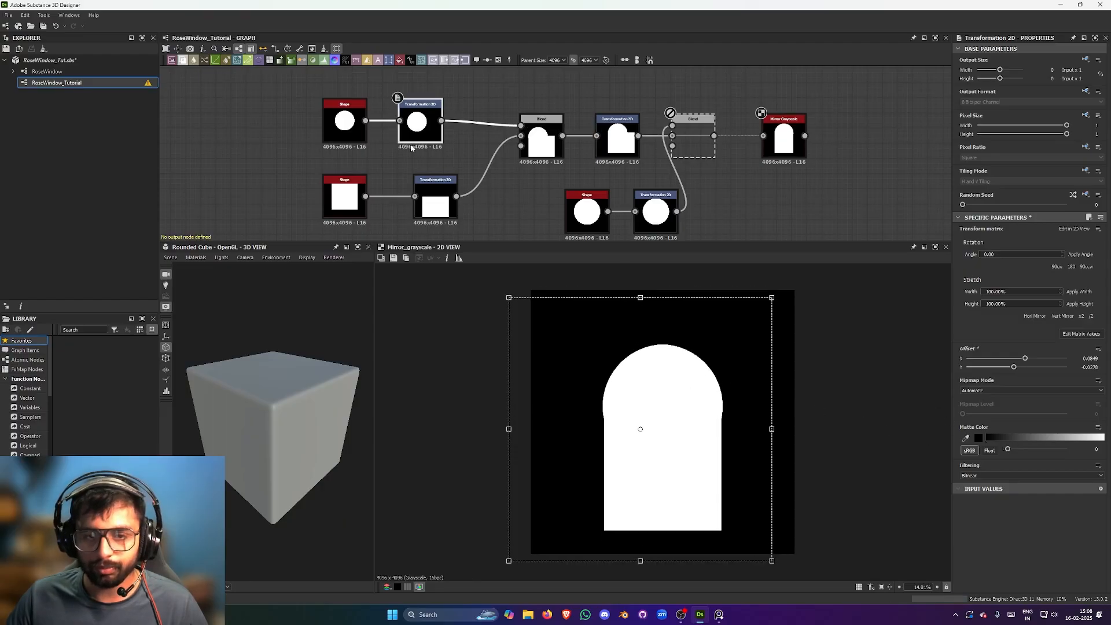
{"action": "left_click", "coordinate": [345, 122]}
{"action": "left_click_drag", "start_coordinate": [1012, 483], "coordinate": [1006, 484]}
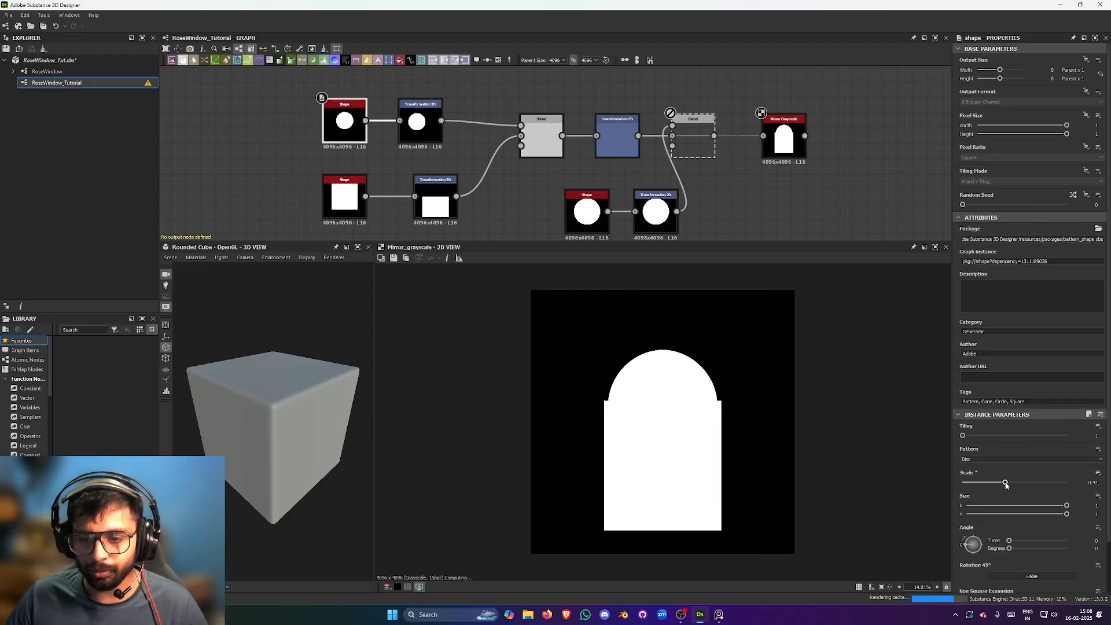
{"action": "left_click", "coordinate": [418, 122]}
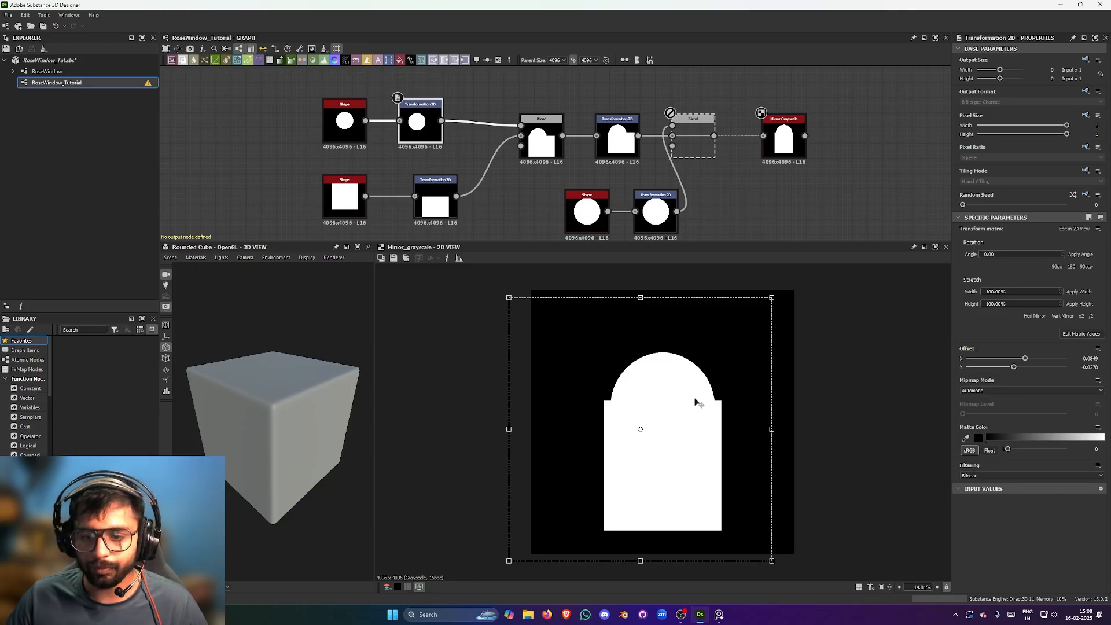
{"action": "left_click_drag", "start_coordinate": [695, 401], "coordinate": [689, 402]}
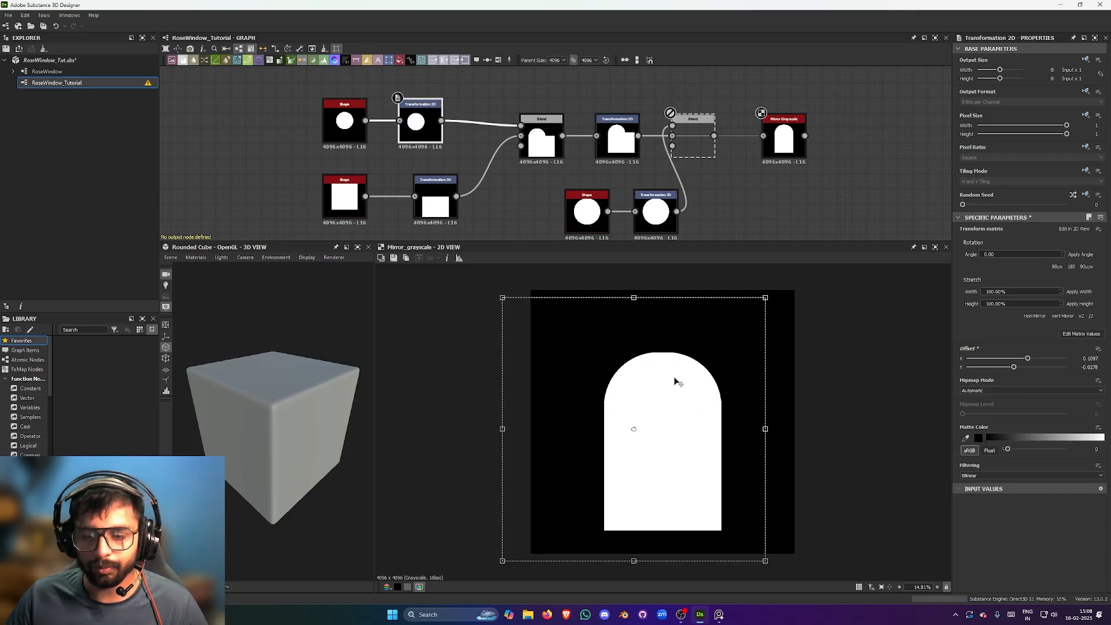
- Switch to the RoseWindowRef reference board, move it clear of the 2D preview and zoom in on the green-outlined arch panel
{"action": "middle_click_drag", "start_coordinate": [727, 200], "coordinate": [709, 197]}
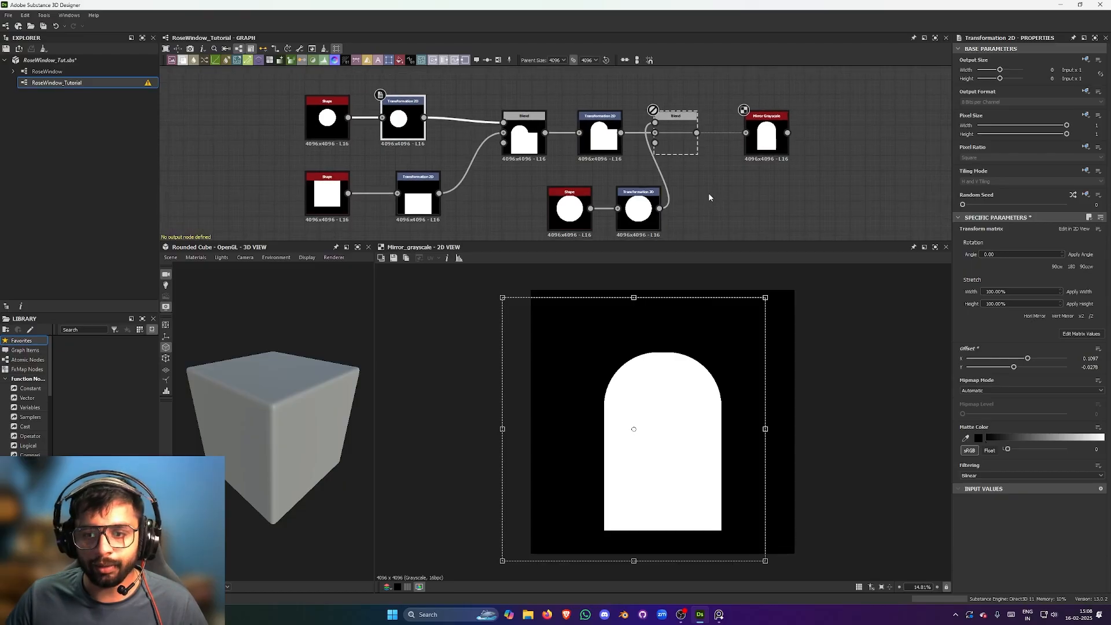
{"action": "left_click", "coordinate": [719, 615]}
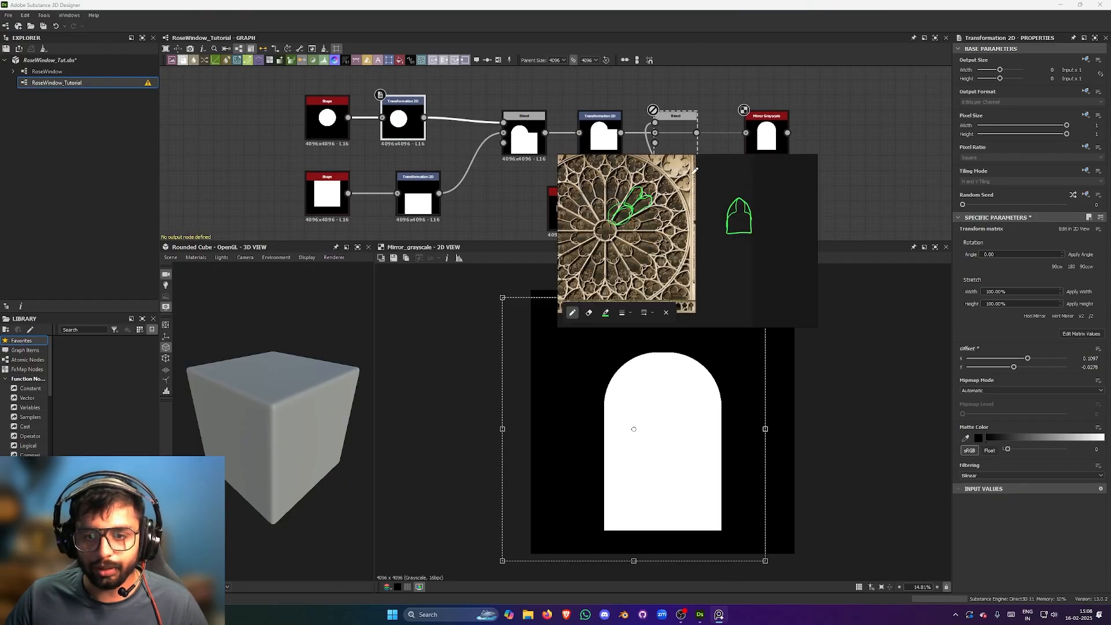
{"action": "scroll", "coordinate": [666, 214], "scroll_direction": "up", "scroll_amount": 6}
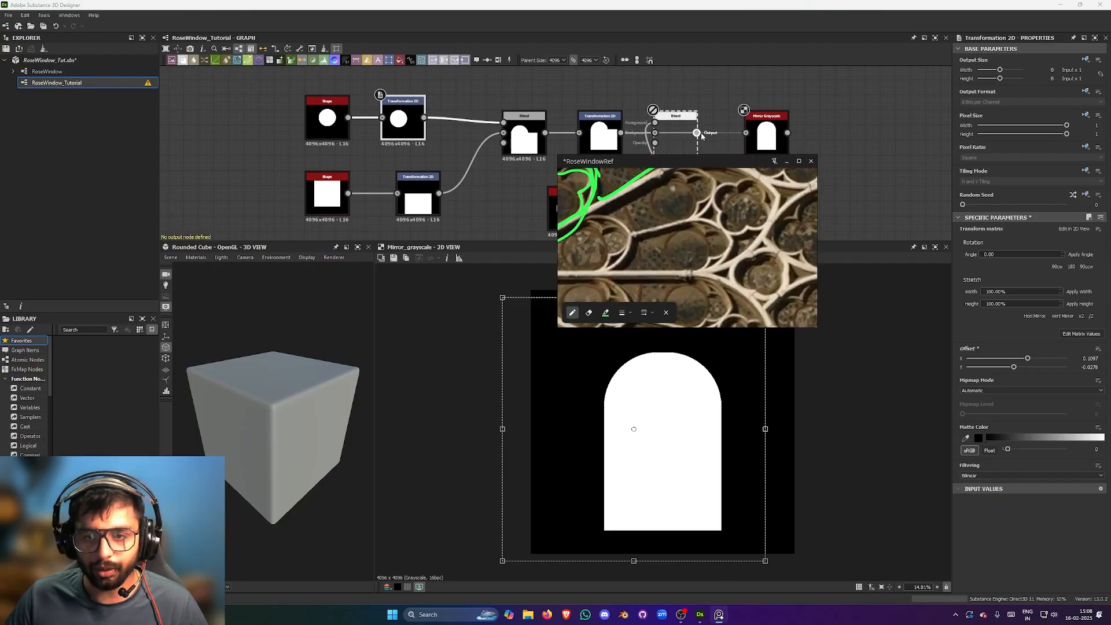
{"action": "left_click_drag", "start_coordinate": [637, 162], "coordinate": [231, 179]}
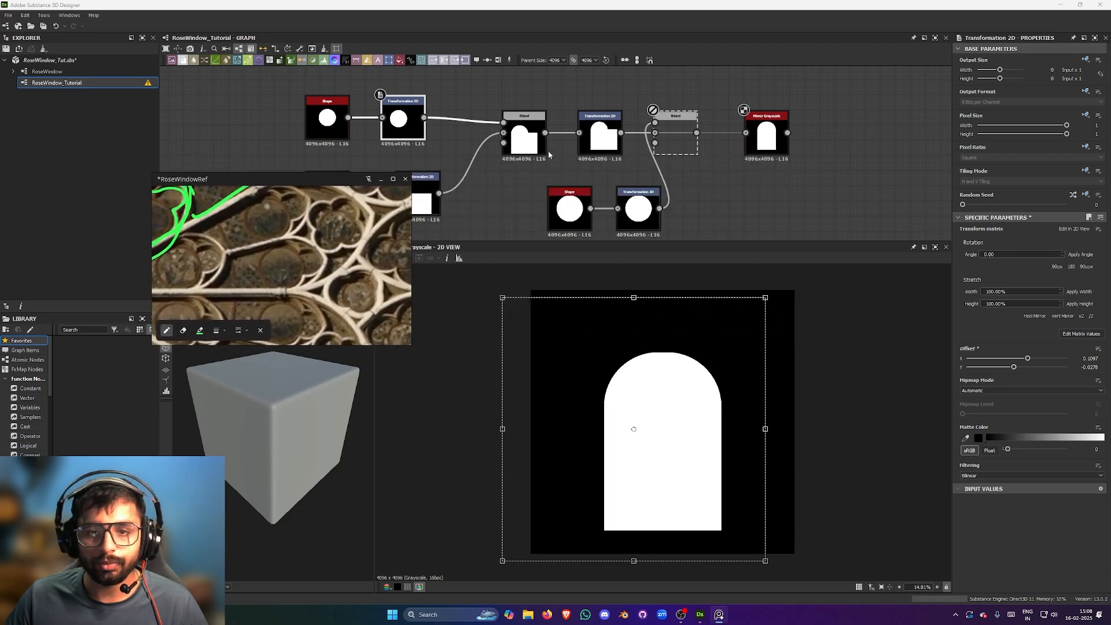
{"action": "left_click", "coordinate": [320, 120]}
{"action": "scroll", "coordinate": [359, 243], "scroll_direction": "down", "scroll_amount": 4}
{"action": "scroll", "coordinate": [375, 243], "scroll_direction": "up", "scroll_amount": 3}
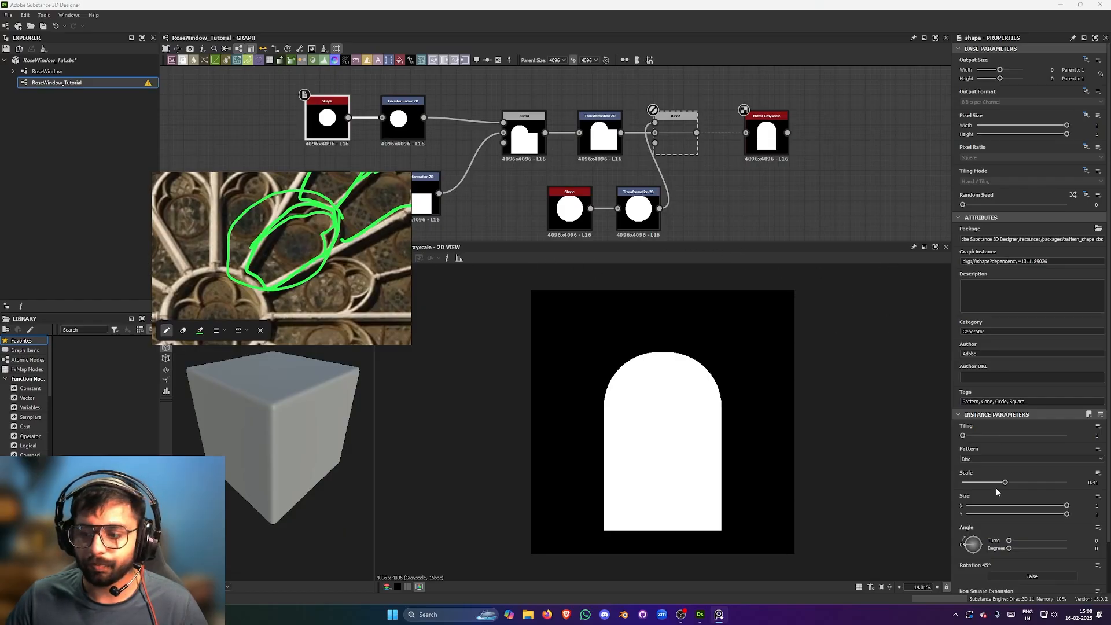
- Fine-tune the upper disc's Scale and set its Transformation 2D X offset to about 0.1048 so it meets the arch's straight sides
{"action": "left_click_drag", "start_coordinate": [1006, 483], "coordinate": [1006, 484]}
{"action": "left_click", "coordinate": [416, 119]}
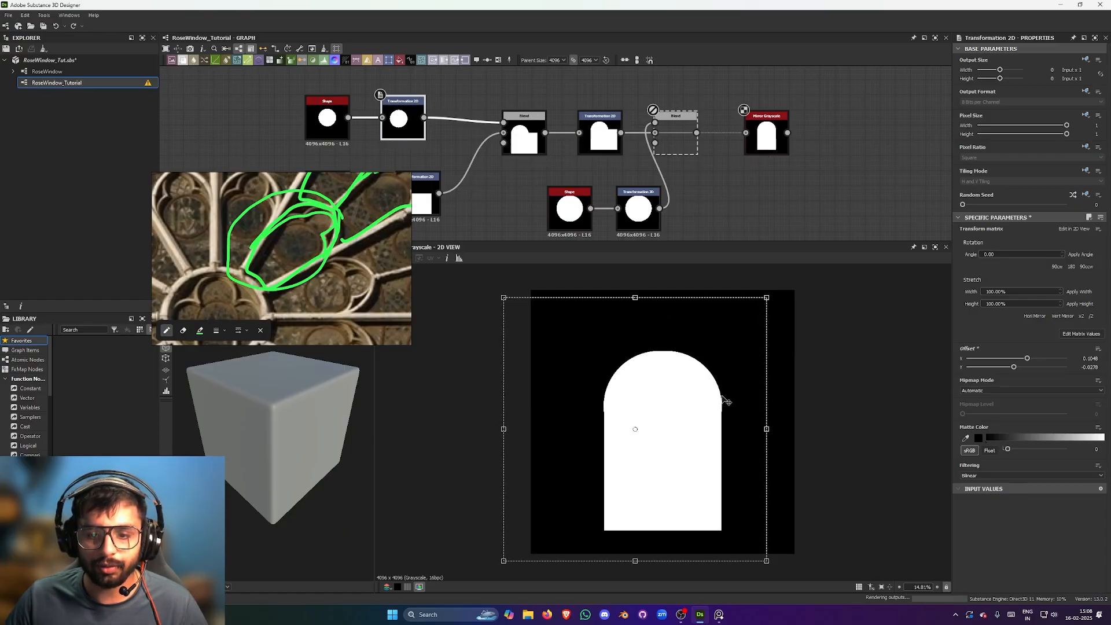
{"action": "scroll", "coordinate": [729, 405], "scroll_direction": "up", "scroll_amount": 2}
{"action": "scroll", "coordinate": [738, 442], "scroll_direction": "down", "scroll_amount": 1}
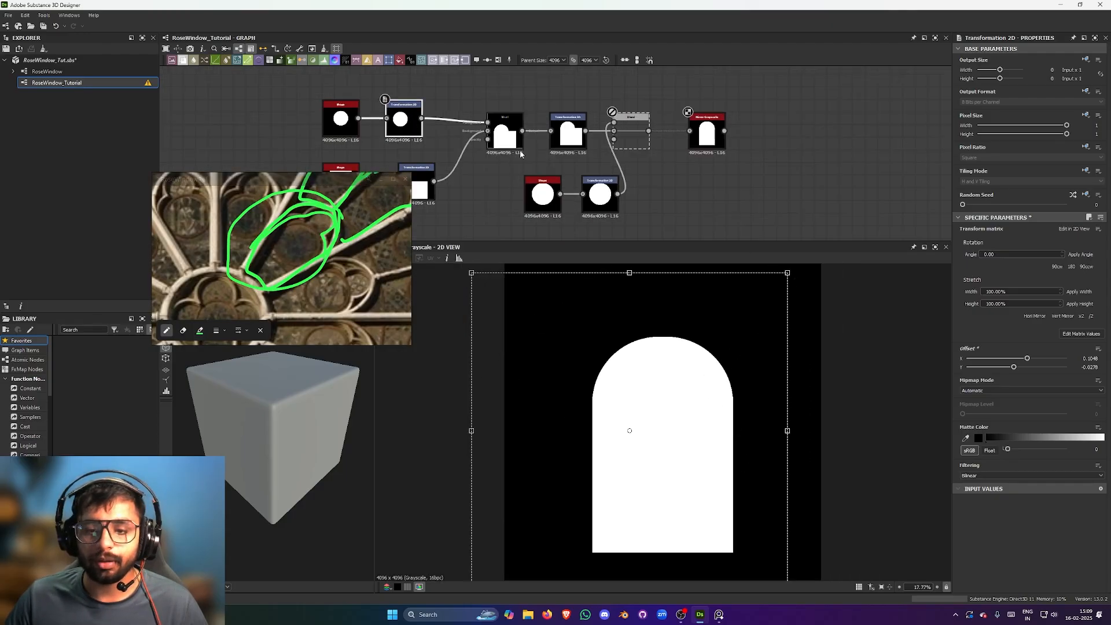
{"action": "scroll", "coordinate": [624, 184], "scroll_direction": "down", "scroll_amount": 2}
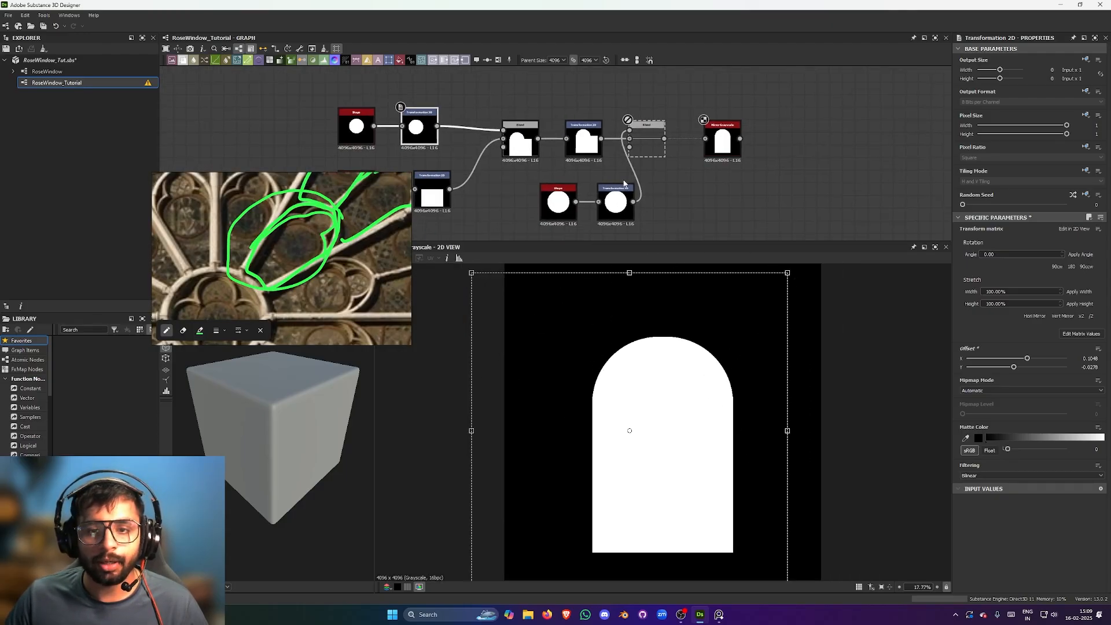
- Re-enable the Screen Blend node that feeds Mirror Grayscale
{"action": "left_click", "coordinate": [641, 138]}
{"action": "left_click", "coordinate": [549, 203]}
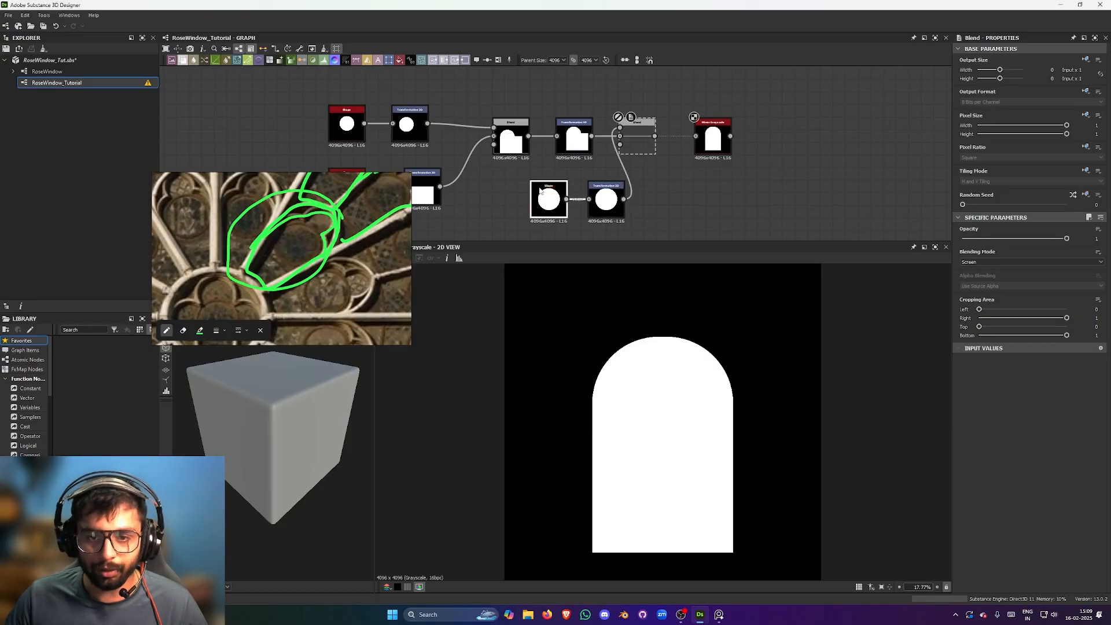
{"action": "left_click", "coordinate": [637, 139]}
{"action": "scroll", "coordinate": [649, 170], "scroll_direction": "up", "scroll_amount": 3}
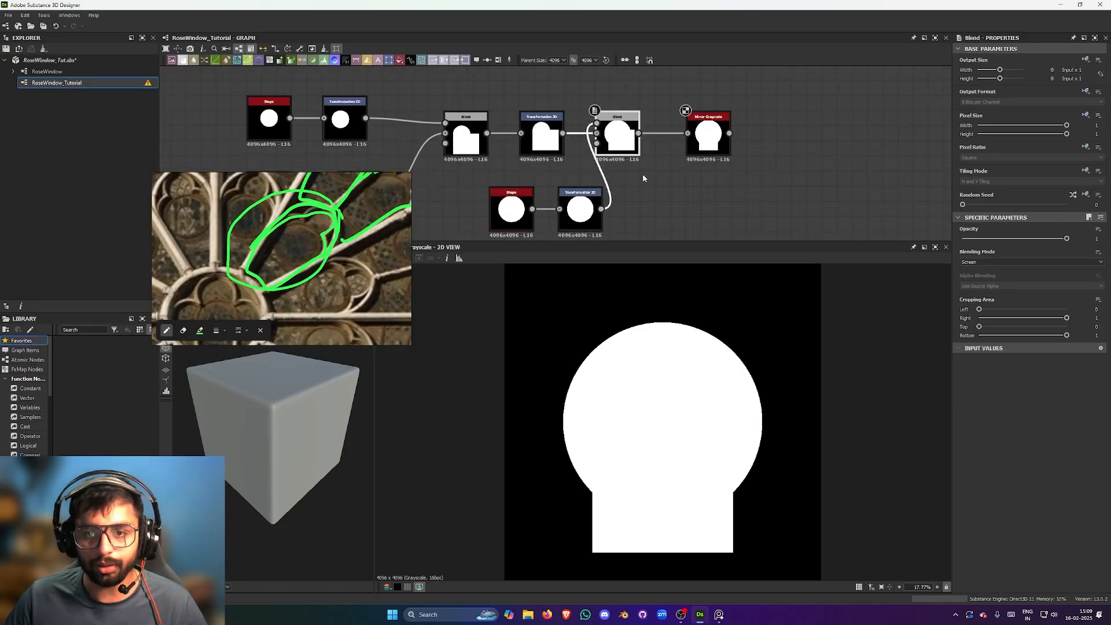
- Set the Scale of the duplicated disc Shape feeding the second Blend to 0.45
{"action": "left_click", "coordinate": [718, 135]}
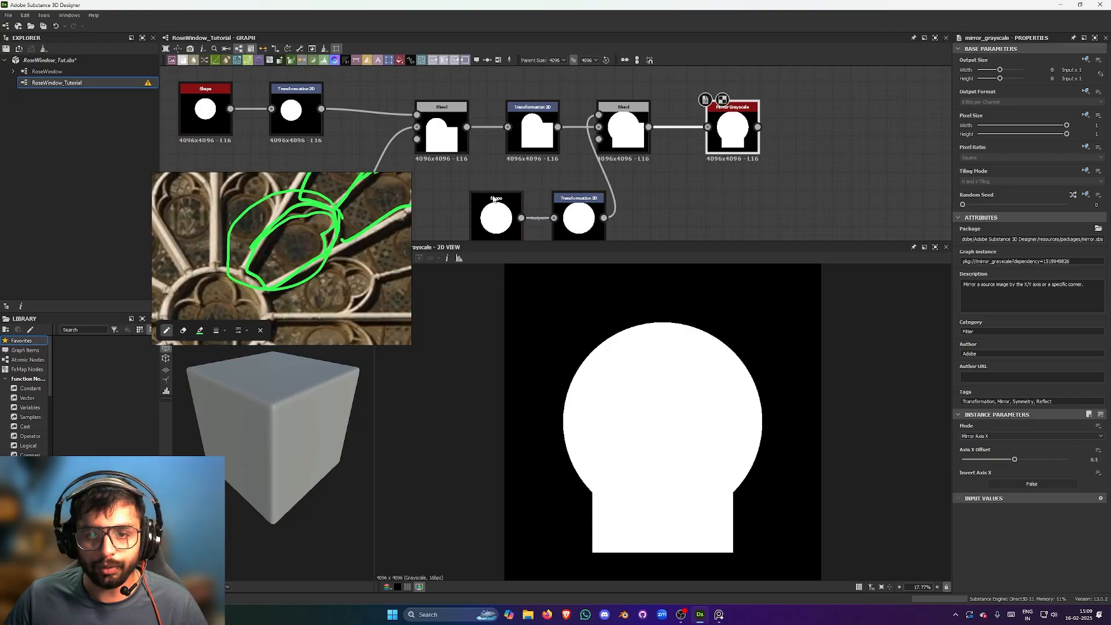
{"action": "left_click", "coordinate": [496, 214]}
{"action": "left_click", "coordinate": [579, 215]}
{"action": "left_click", "coordinate": [502, 223]}
{"action": "left_click", "coordinate": [1008, 483]}
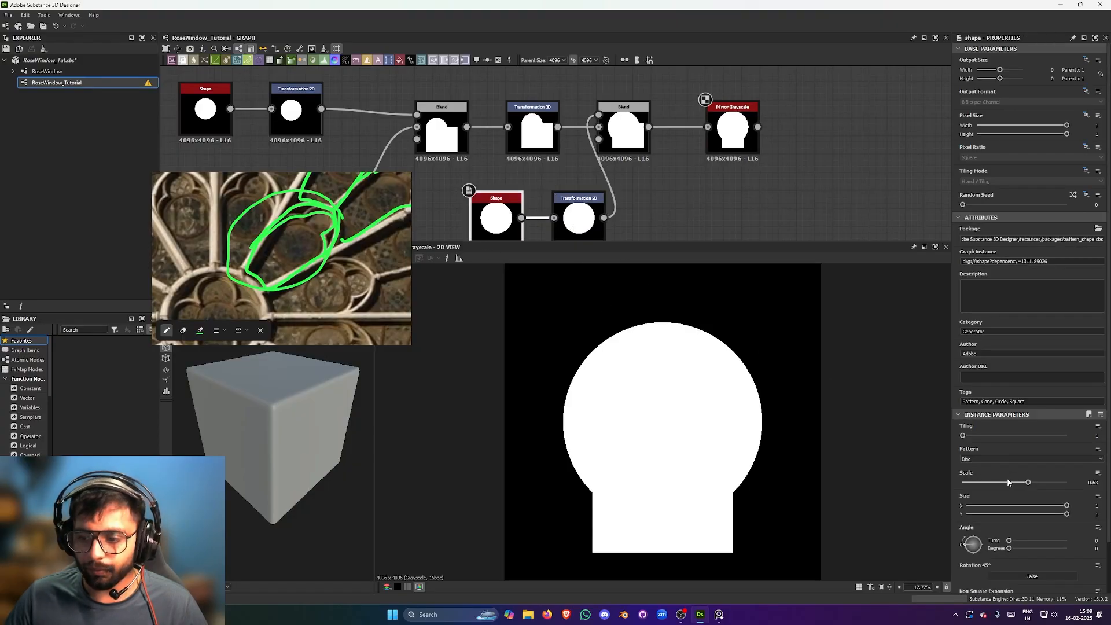
- Raise the duplicated disc to the top of the arch by setting its Transformation 2D Y offset to about 0.23
{"action": "left_click", "coordinate": [579, 218]}
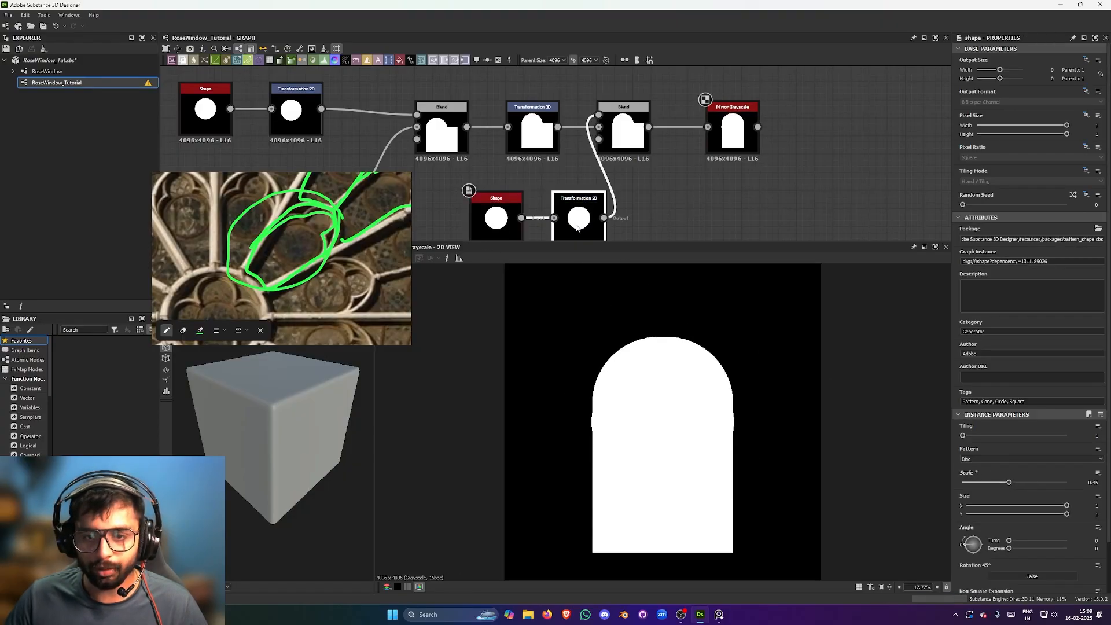
{"action": "left_click_drag", "start_coordinate": [706, 377], "coordinate": [708, 354]}
{"action": "left_click", "coordinate": [496, 219]}
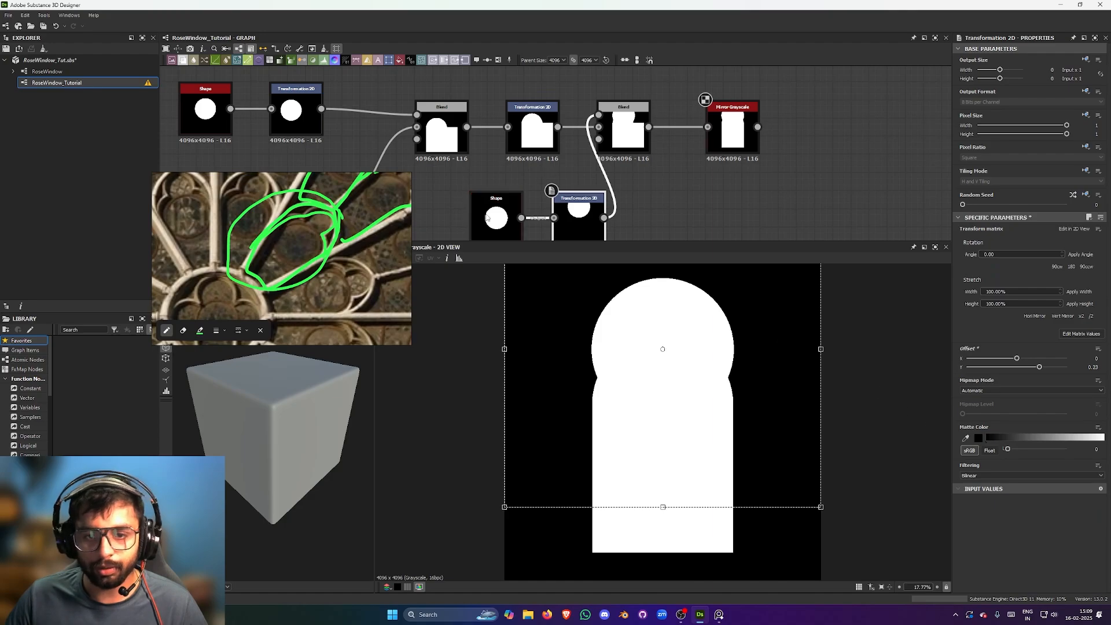
- Set the top disc Shape's Scale to 0.32 and its Transformation 2D X offset to about -0.0345 to give the arch a pointed tip
{"action": "left_click", "coordinate": [994, 483]}
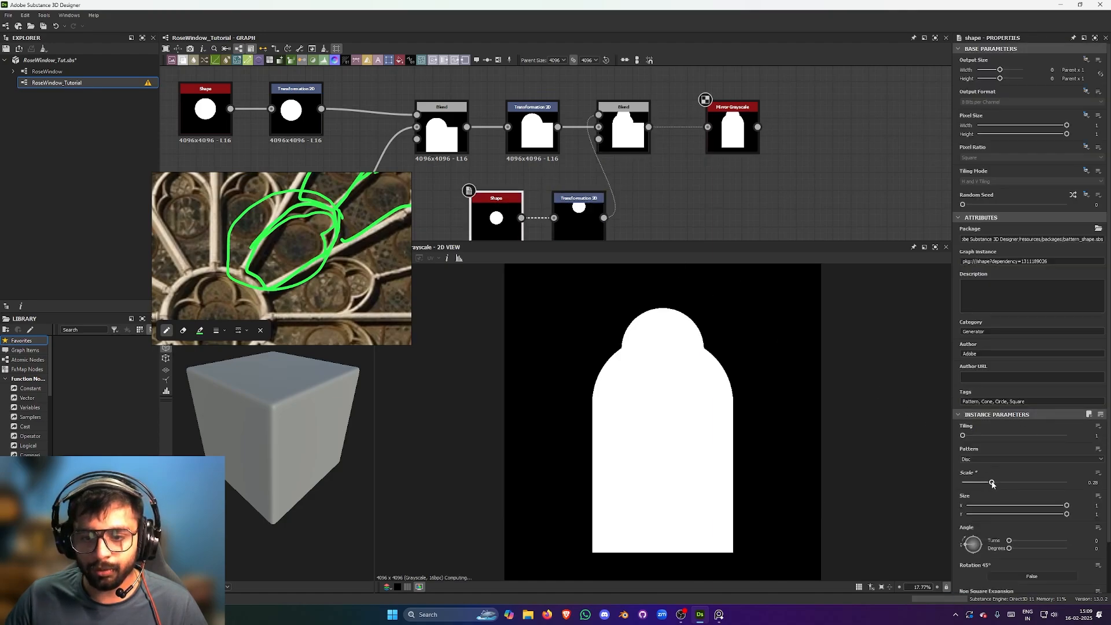
{"action": "left_click_drag", "start_coordinate": [995, 483], "coordinate": [996, 483]}
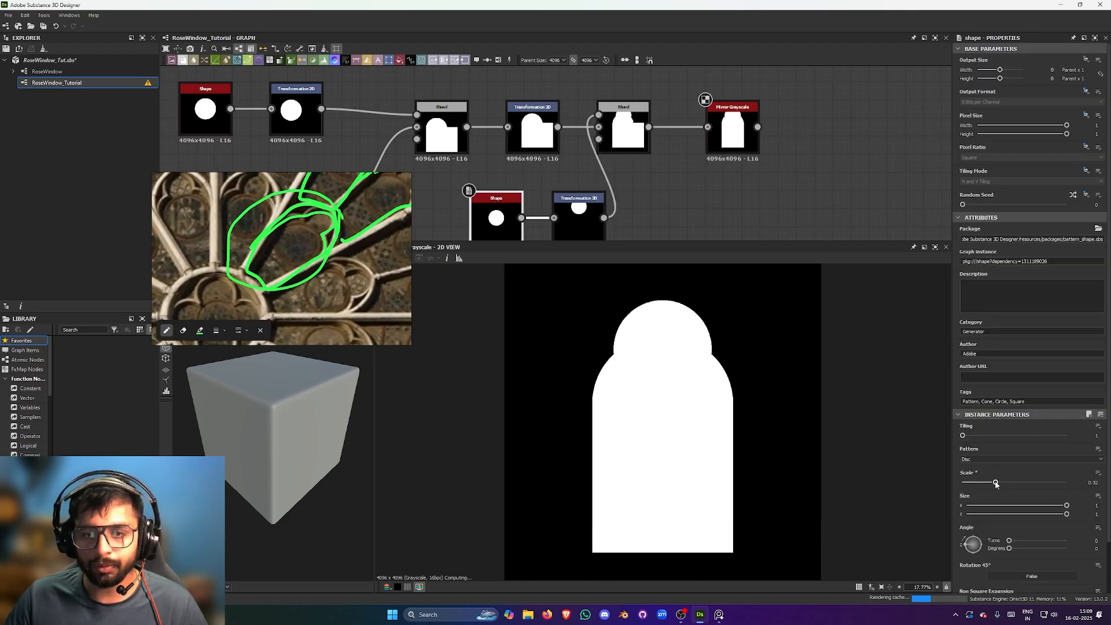
{"action": "middle_click_drag", "start_coordinate": [675, 155], "coordinate": [702, 135]}
{"action": "left_click", "coordinate": [562, 227]}
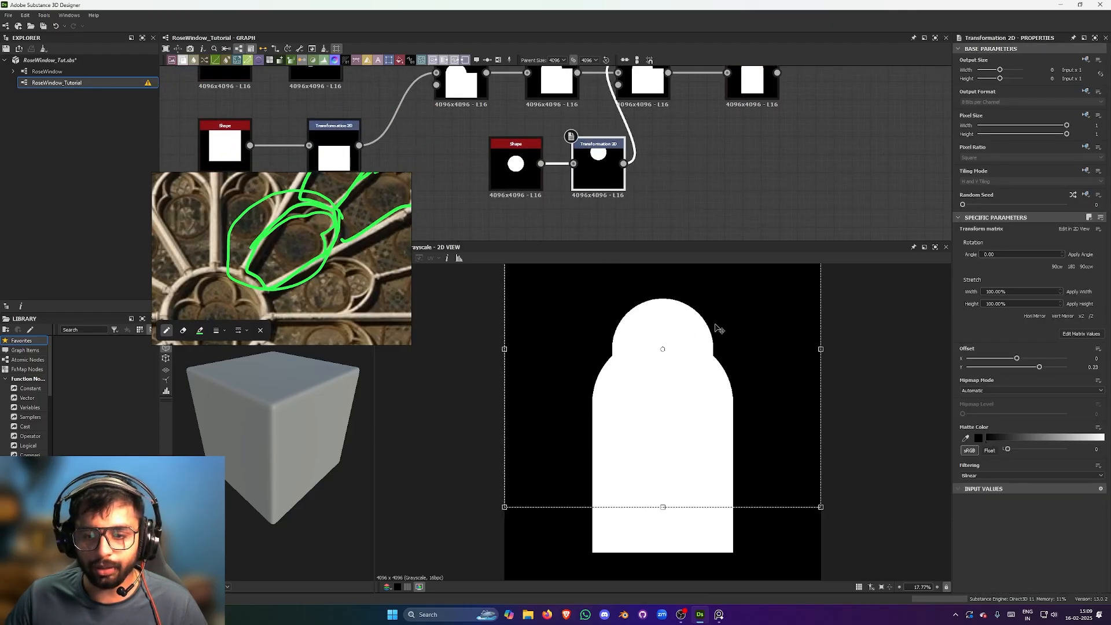
{"action": "left_click_drag", "start_coordinate": [718, 328], "coordinate": [728, 329]}
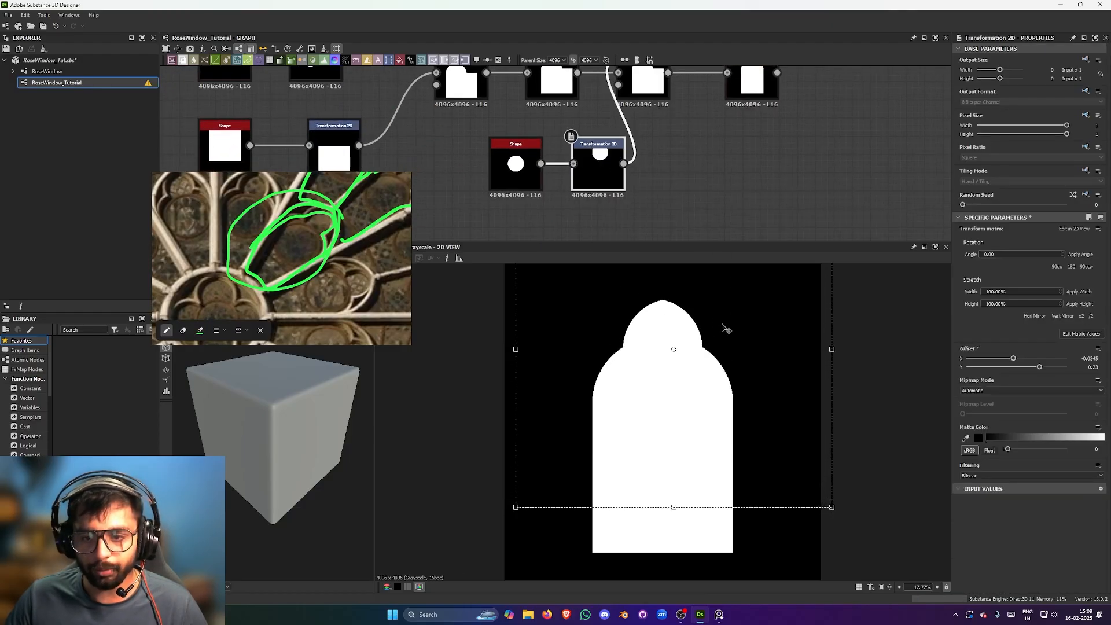
{"action": "scroll", "coordinate": [664, 307], "scroll_direction": "up", "scroll_amount": 4}
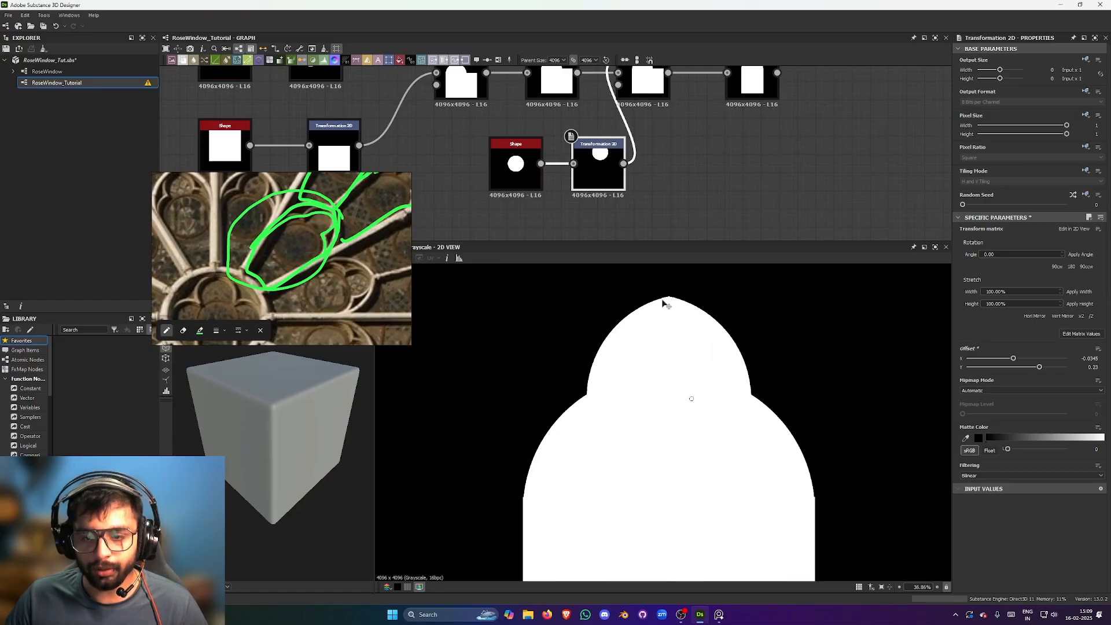
{"action": "scroll", "coordinate": [664, 302], "scroll_direction": "down", "scroll_amount": 4}
{"action": "scroll", "coordinate": [660, 301], "scroll_direction": "up", "scroll_amount": 5}
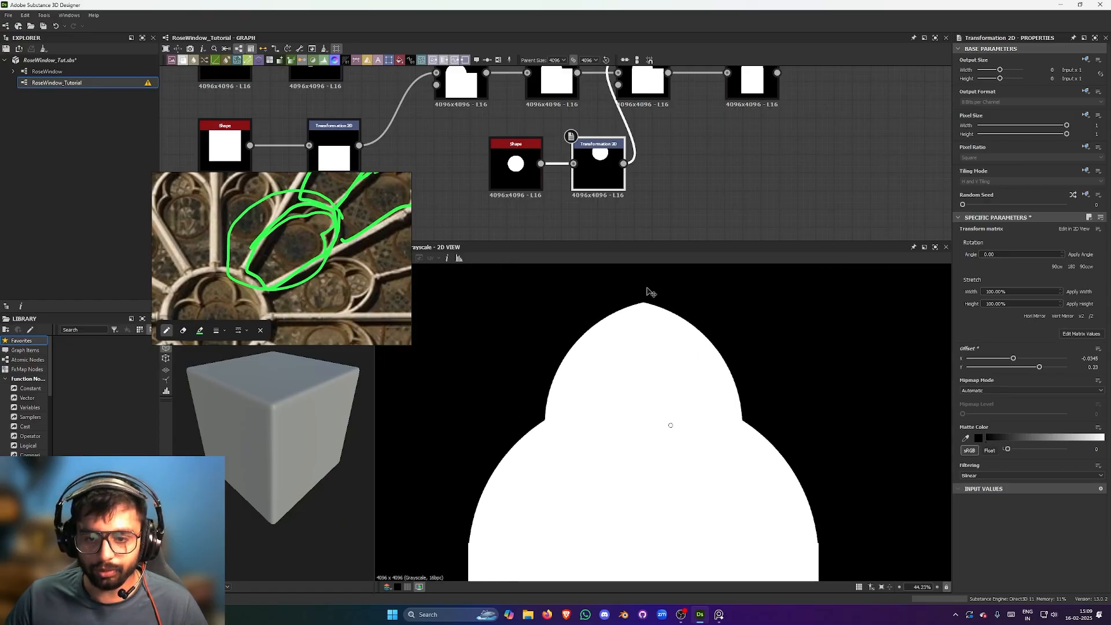
{"action": "scroll", "coordinate": [650, 291], "scroll_direction": "down", "scroll_amount": 5}
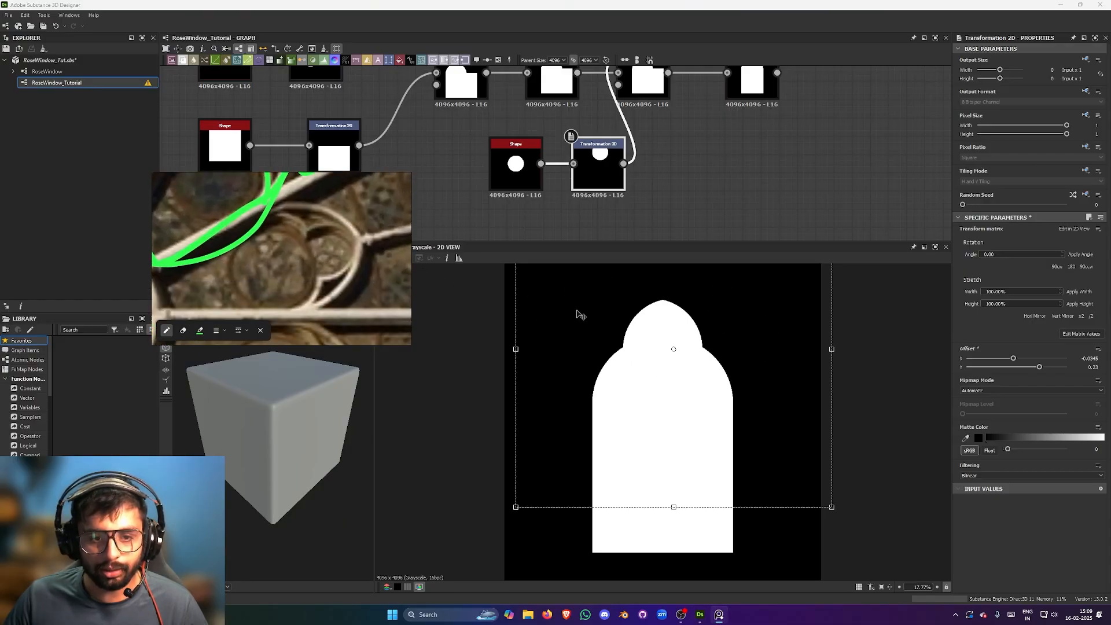
- Fine-tune the top disc's Transformation 2D offset to about X -0.0427 and Y 0.254
{"action": "left_click", "coordinate": [499, 147]}
{"action": "left_click", "coordinate": [588, 173]}
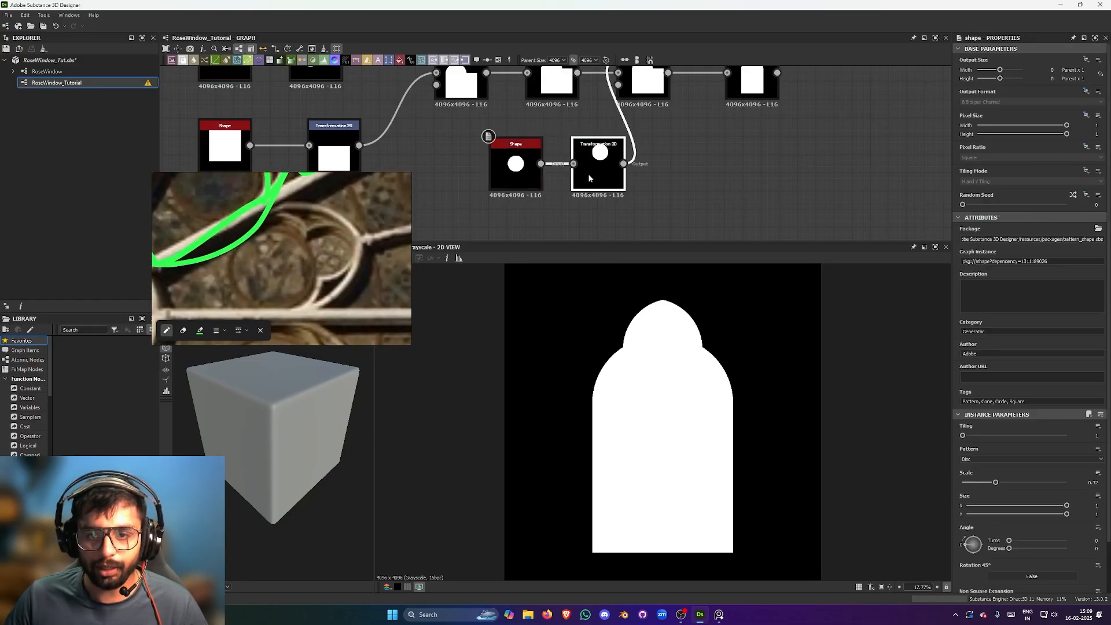
{"action": "left_click_drag", "start_coordinate": [693, 374], "coordinate": [699, 381]}
{"action": "scroll", "coordinate": [719, 351], "scroll_direction": "down", "scroll_amount": 2}
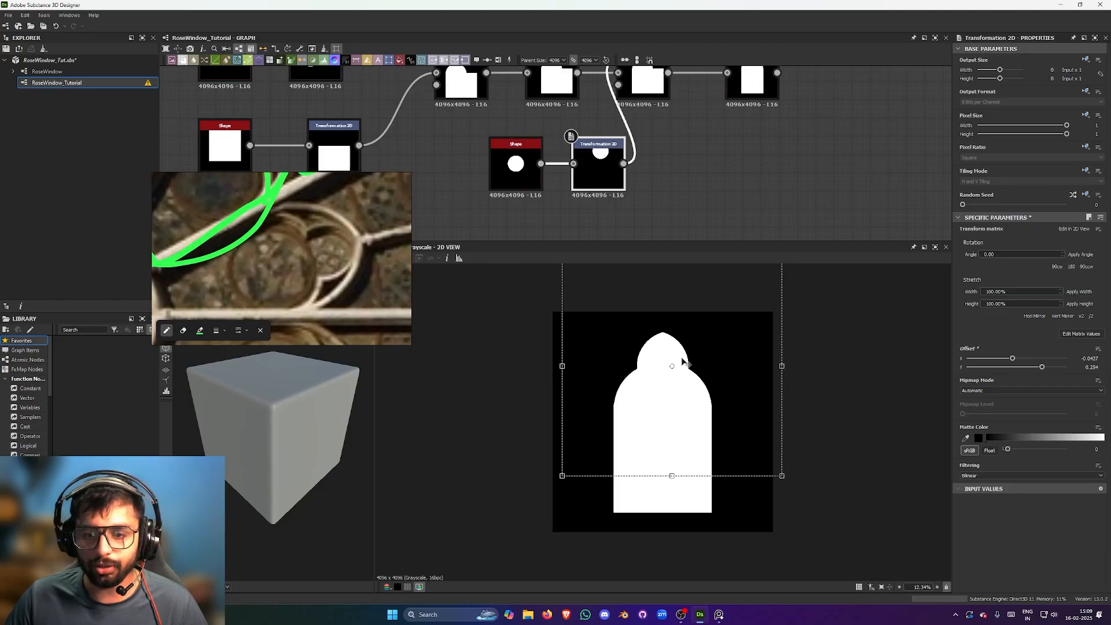
{"action": "scroll", "coordinate": [694, 180], "scroll_direction": "down", "scroll_amount": 1}
- Duplicate the original pointed arch chain, from its two Shape nodes through Mirror Grayscale
{"action": "middle_click_drag", "start_coordinate": [707, 169], "coordinate": [625, 196]}
{"action": "left_click", "coordinate": [646, 133]}
{"action": "scroll", "coordinate": [647, 137], "scroll_direction": "down", "scroll_amount": 2}
{"action": "middle_click_drag", "start_coordinate": [668, 81], "coordinate": [645, 112]}
{"action": "scroll", "coordinate": [619, 188], "scroll_direction": "up", "scroll_amount": 2}
{"action": "scroll", "coordinate": [637, 198], "scroll_direction": "down", "scroll_amount": 2}
{"action": "middle_click_drag", "start_coordinate": [641, 181], "coordinate": [742, 169]}
{"action": "scroll", "coordinate": [630, 150], "scroll_direction": "down", "scroll_amount": 1}
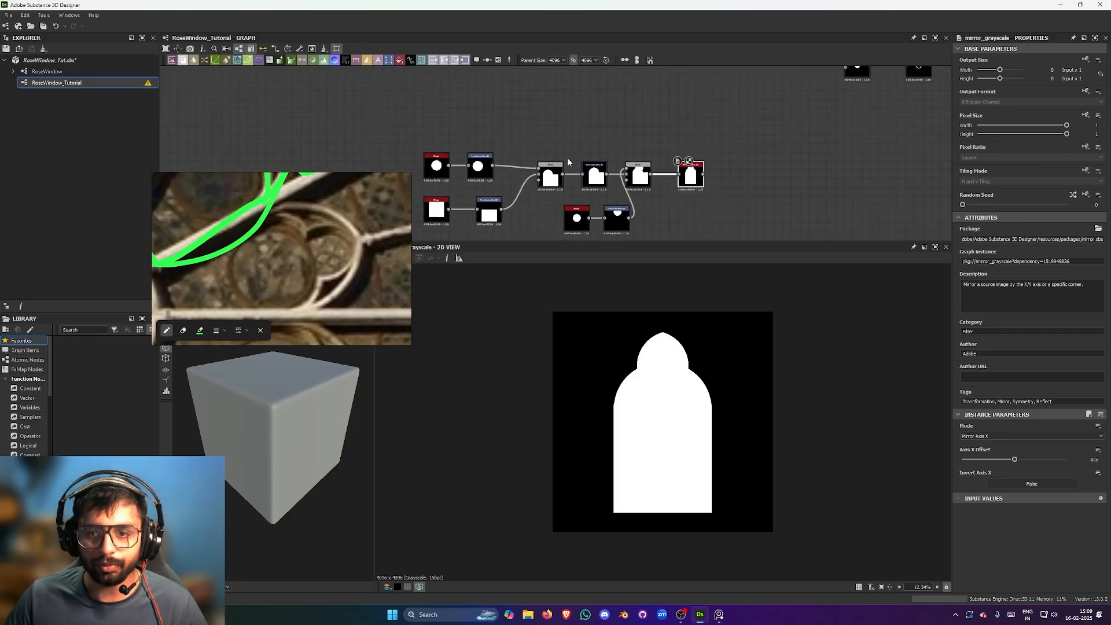
{"action": "scroll", "coordinate": [544, 160], "scroll_direction": "down", "scroll_amount": 1}
{"action": "scroll", "coordinate": [594, 86], "scroll_direction": "down", "scroll_amount": 1}
{"action": "middle_click_drag", "start_coordinate": [594, 85], "coordinate": [553, 226]}
{"action": "scroll", "coordinate": [428, 78], "scroll_direction": "up", "scroll_amount": 1}
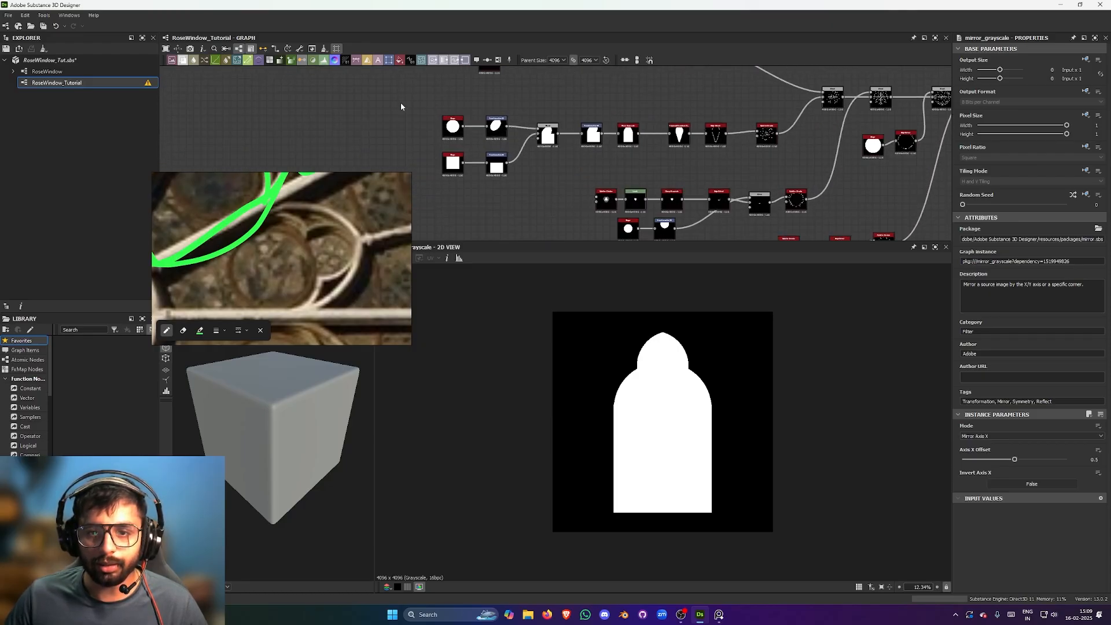
{"action": "left_click_drag", "start_coordinate": [402, 106], "coordinate": [631, 168]}
{"action": "key", "text": "ctrl+c"}
{"action": "middle_click_drag", "start_coordinate": [609, 151], "coordinate": [638, 127]}
{"action": "key", "text": "ctrl+v"}
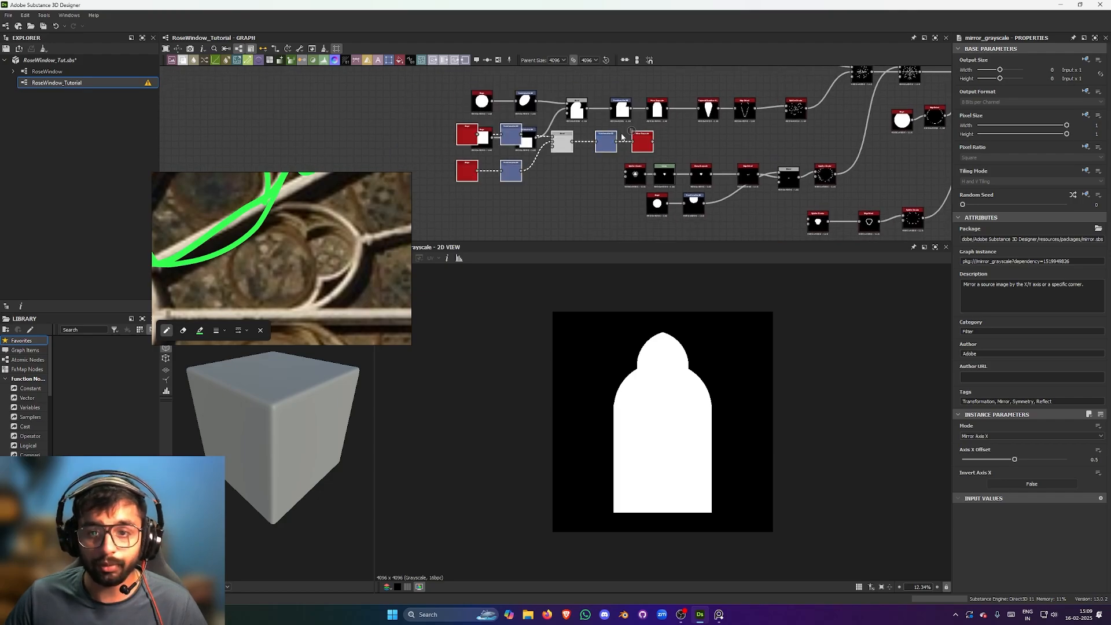
- Place the duplicated pointed arch chain in the free space directly above the cusped arch chain
{"action": "middle_click_drag", "start_coordinate": [598, 162], "coordinate": [620, 106]}
{"action": "left_click_drag", "start_coordinate": [626, 90], "coordinate": [611, 221]}
{"action": "middle_click_drag", "start_coordinate": [640, 189], "coordinate": [648, 110]}
{"action": "scroll", "coordinate": [649, 111], "scroll_direction": "up", "scroll_amount": 3}
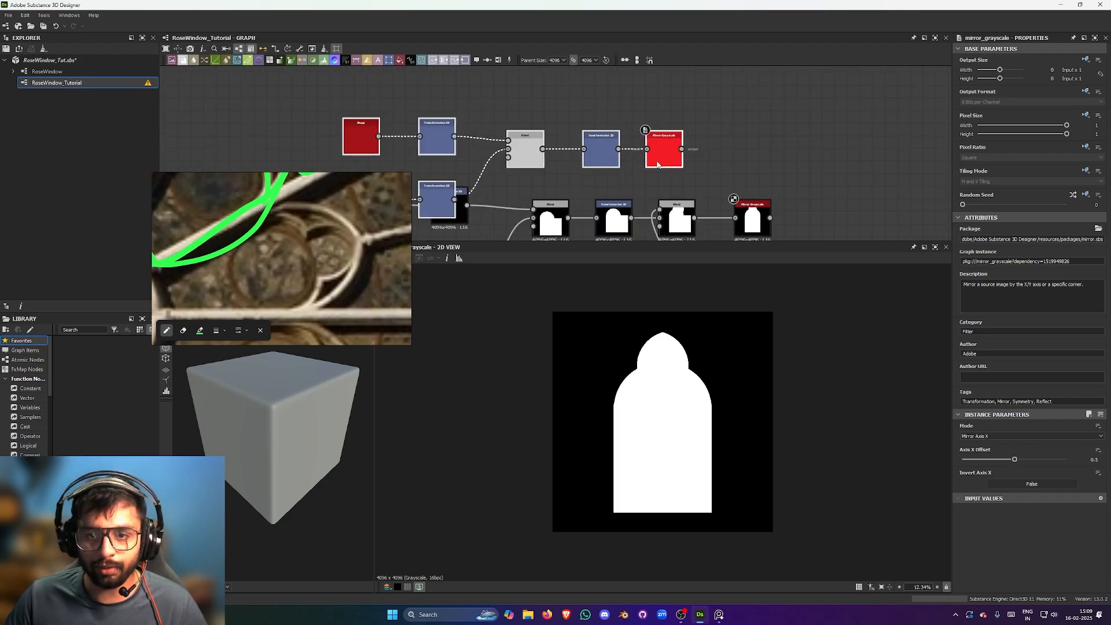
{"action": "left_click_drag", "start_coordinate": [658, 165], "coordinate": [715, 108]}
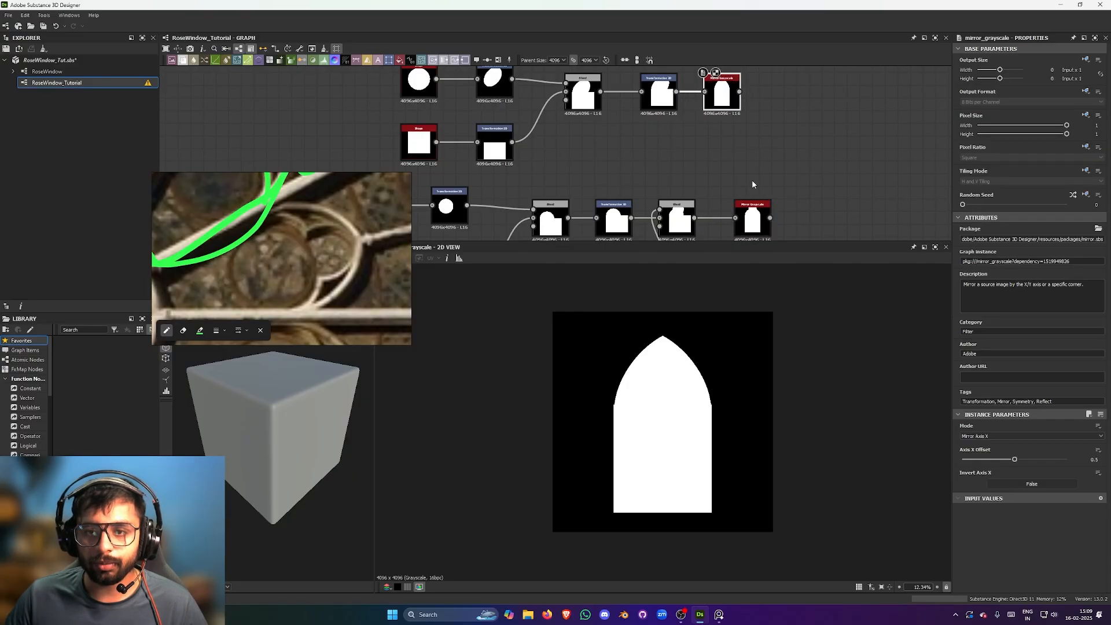
- Add an Edge Detect after the duplicated pointed arch's Mirror Grayscale, with Invert set to True and Edge Roundness 0
{"action": "left_click_drag", "start_coordinate": [740, 91], "coordinate": [774, 87]}
{"action": "type", "text": "ed"}
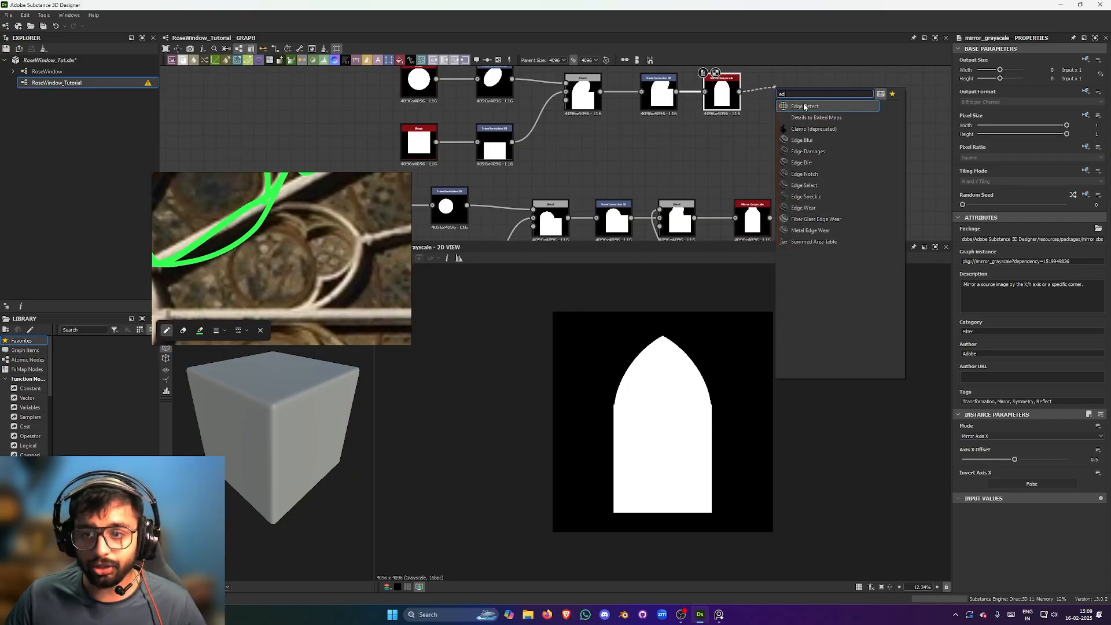
{"action": "left_click", "coordinate": [805, 106]}
{"action": "left_click", "coordinate": [1006, 483]}
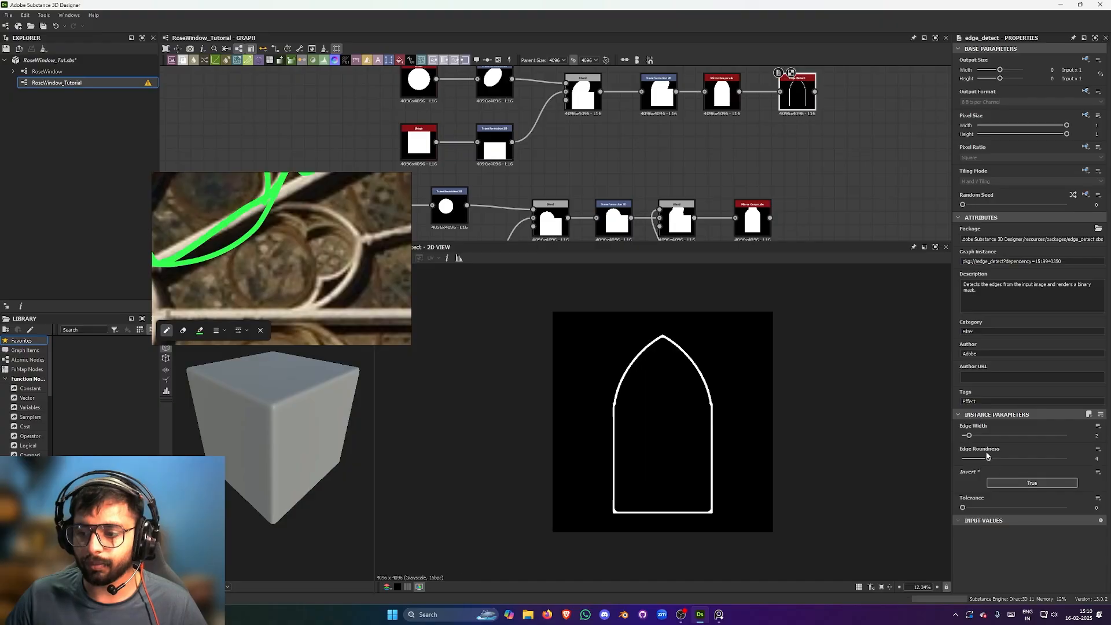
{"action": "left_click_drag", "start_coordinate": [988, 458], "coordinate": [916, 480]}
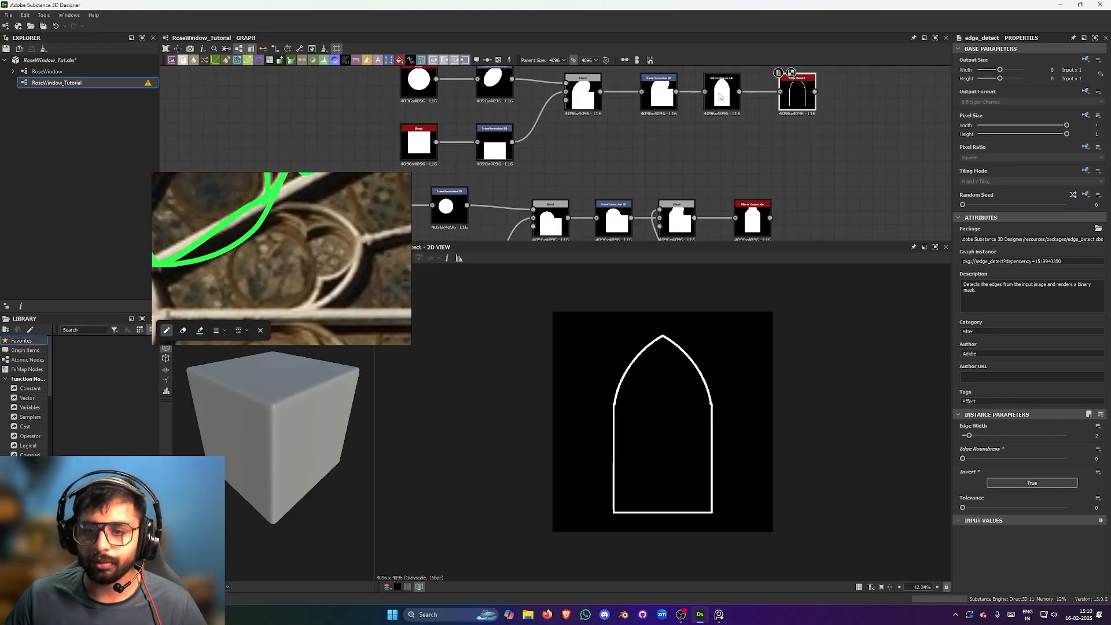
- Add an Edge Detect after the cusped arch's Mirror Grayscale, with Invert set to True and Edge Roundness 0
{"action": "middle_click_drag", "start_coordinate": [797, 154], "coordinate": [747, 148]}
{"action": "left_click", "coordinate": [702, 210]}
{"action": "left_click_drag", "start_coordinate": [721, 211], "coordinate": [731, 200]}
{"action": "type", "text": "ed"}
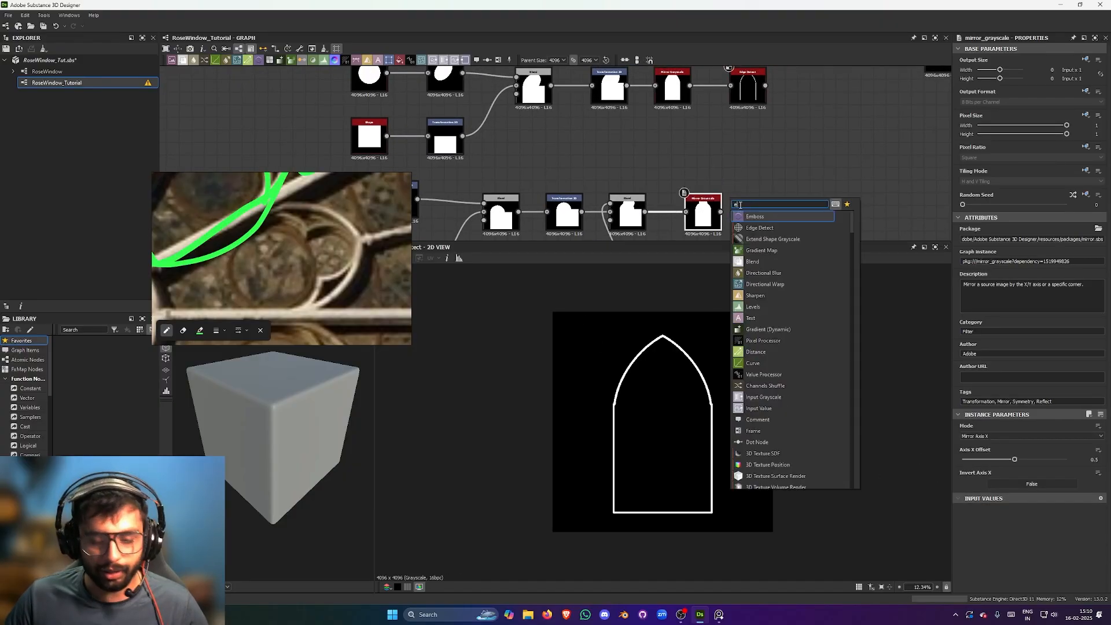
{"action": "left_click", "coordinate": [766, 226]}
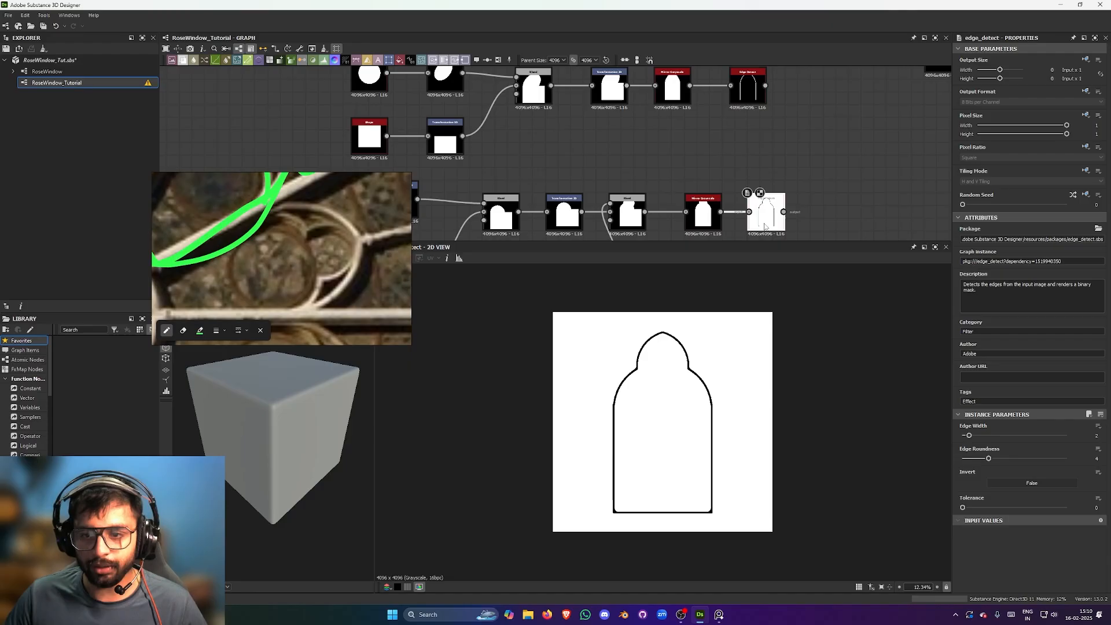
{"action": "left_click", "coordinate": [1012, 484]}
{"action": "left_click_drag", "start_coordinate": [989, 459], "coordinate": [962, 458]}
- Align the two Edge Detect nodes and feed both outlines into a new Blend node
{"action": "middle_click_drag", "start_coordinate": [783, 103], "coordinate": [724, 156]}
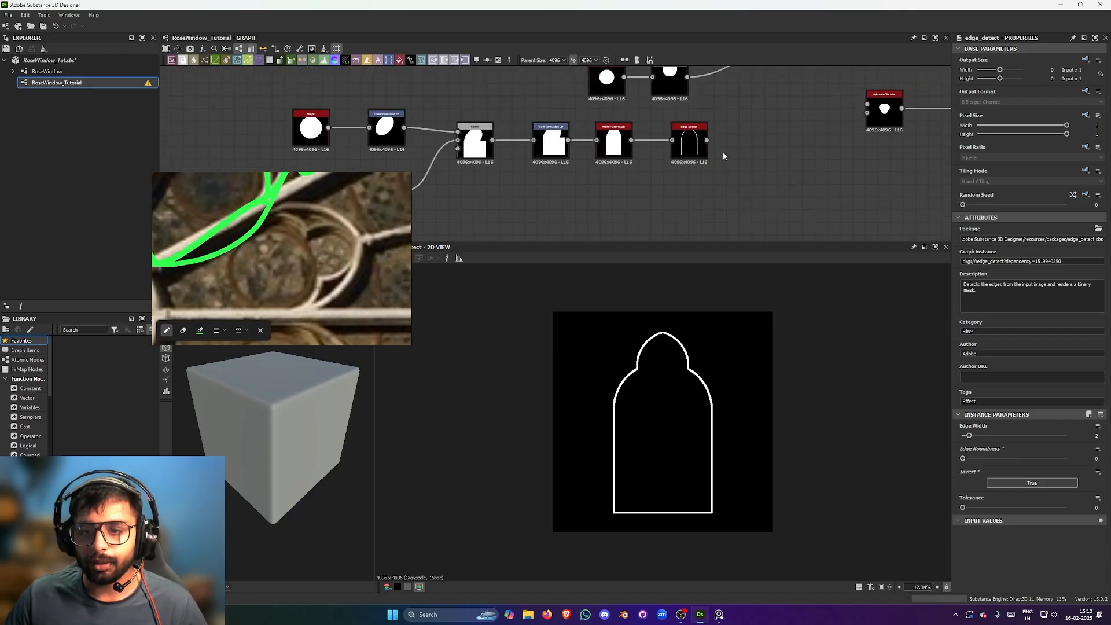
{"action": "scroll", "coordinate": [718, 155], "scroll_direction": "down", "scroll_amount": 2}
{"action": "left_click_drag", "start_coordinate": [700, 152], "coordinate": [713, 153]}
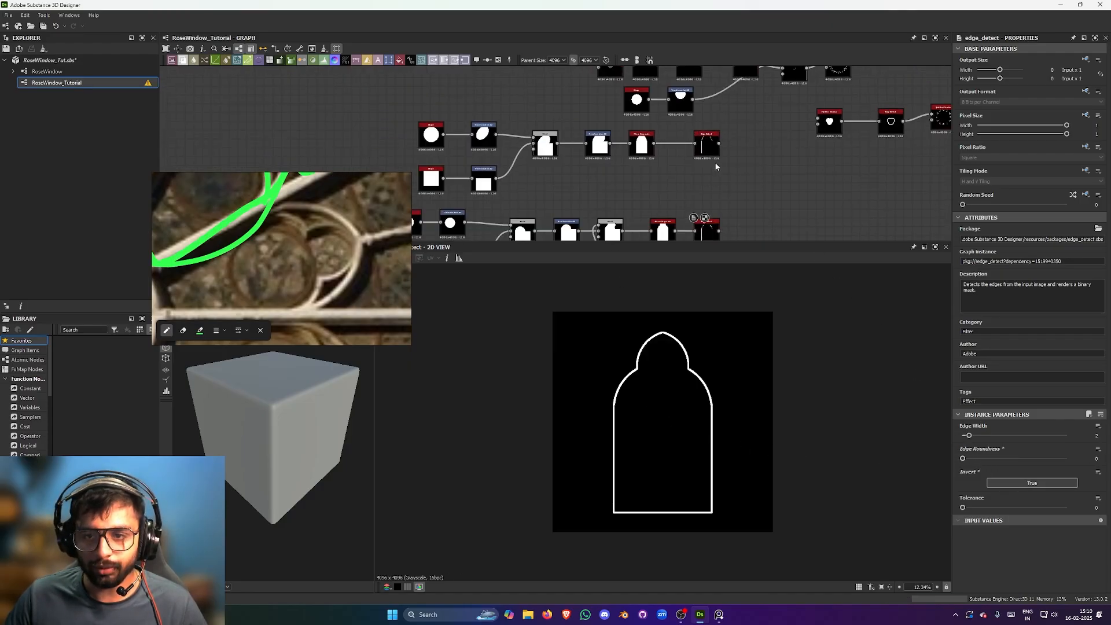
{"action": "left_click", "coordinate": [709, 151]}
{"action": "key", "text": "space"}
{"action": "type", "text": "b"}
{"action": "left_click", "coordinate": [753, 169]}
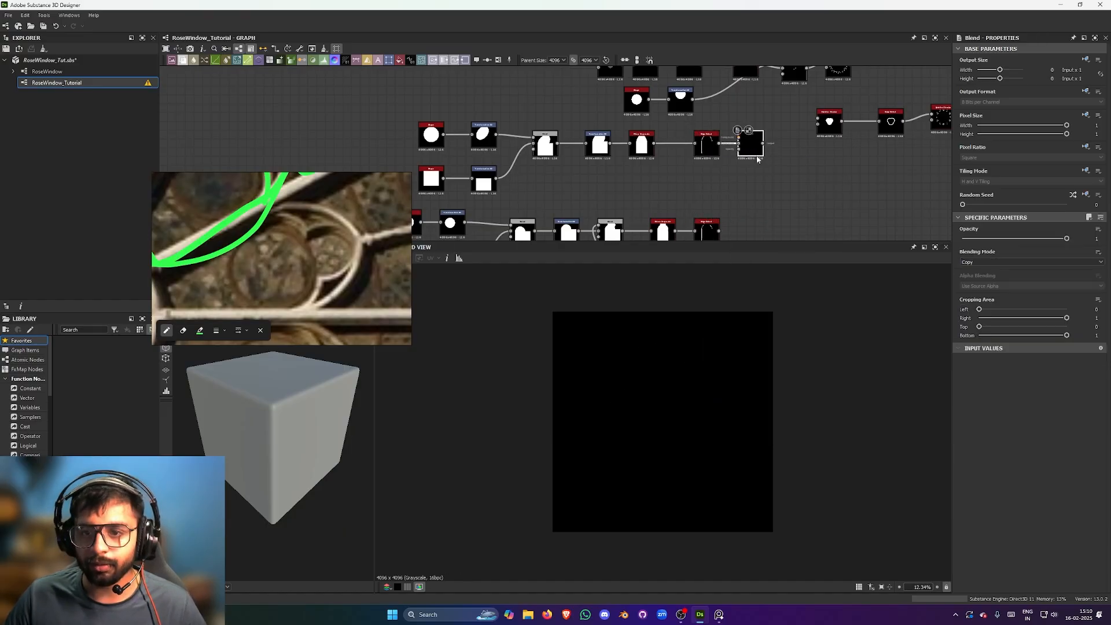
{"action": "scroll", "coordinate": [771, 209], "scroll_direction": "up", "scroll_amount": 2}
{"action": "left_click_drag", "start_coordinate": [700, 171], "coordinate": [779, 78]}
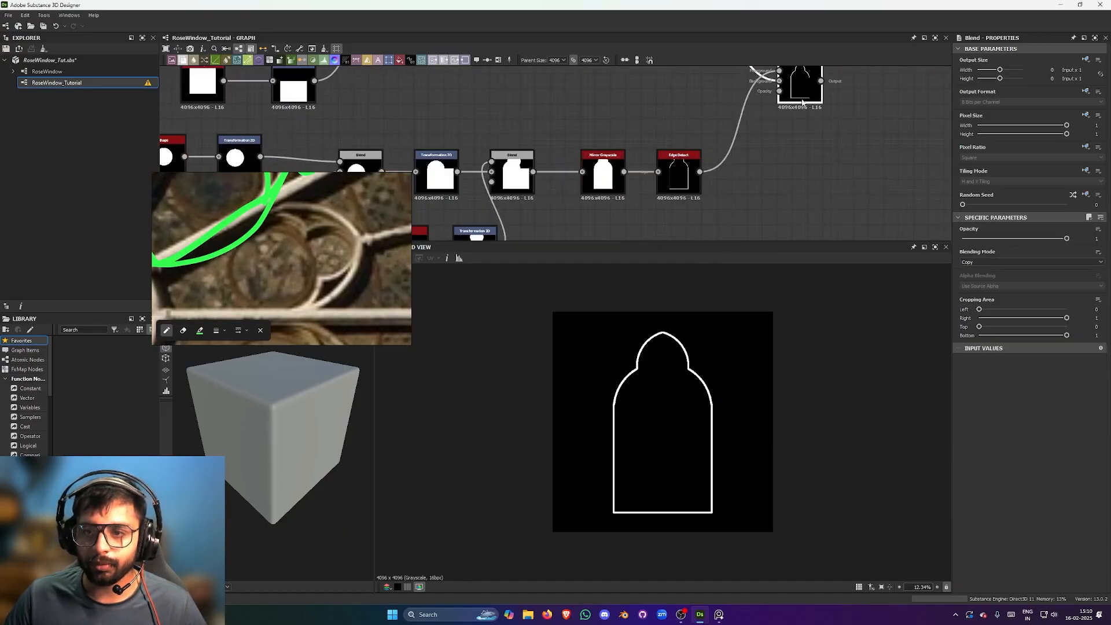
- Set the new Blend's mode to Screen and inspect how the two outlines overlap at the arch tip
{"action": "left_click", "coordinate": [990, 262]}
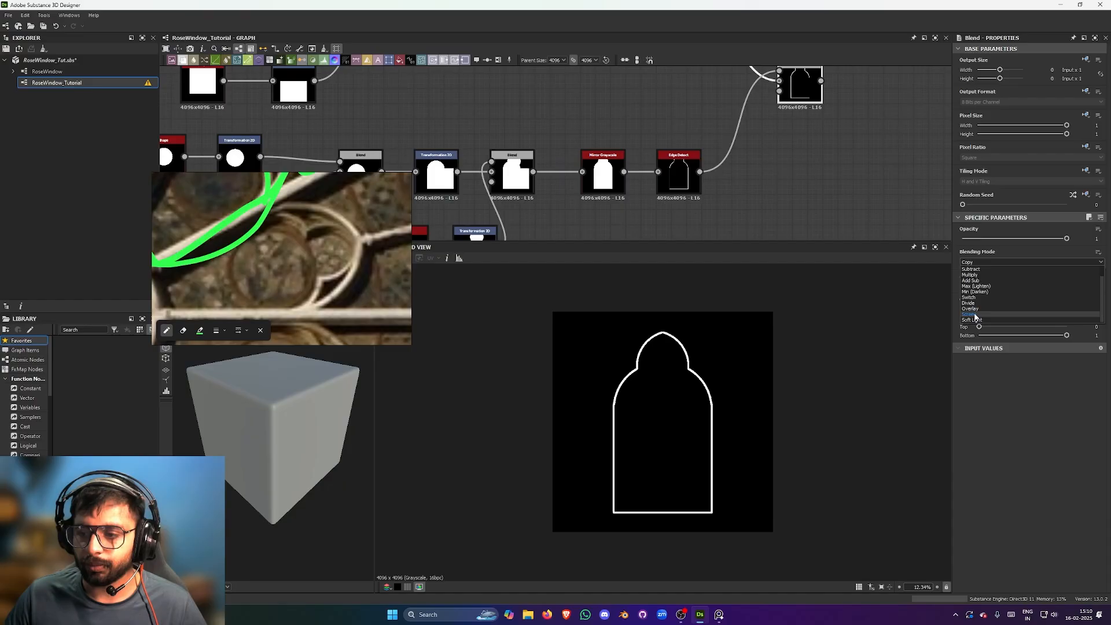
{"action": "left_click", "coordinate": [975, 315]}
{"action": "scroll", "coordinate": [683, 363], "scroll_direction": "up", "scroll_amount": 2}
{"action": "scroll", "coordinate": [684, 338], "scroll_direction": "up", "scroll_amount": 1}
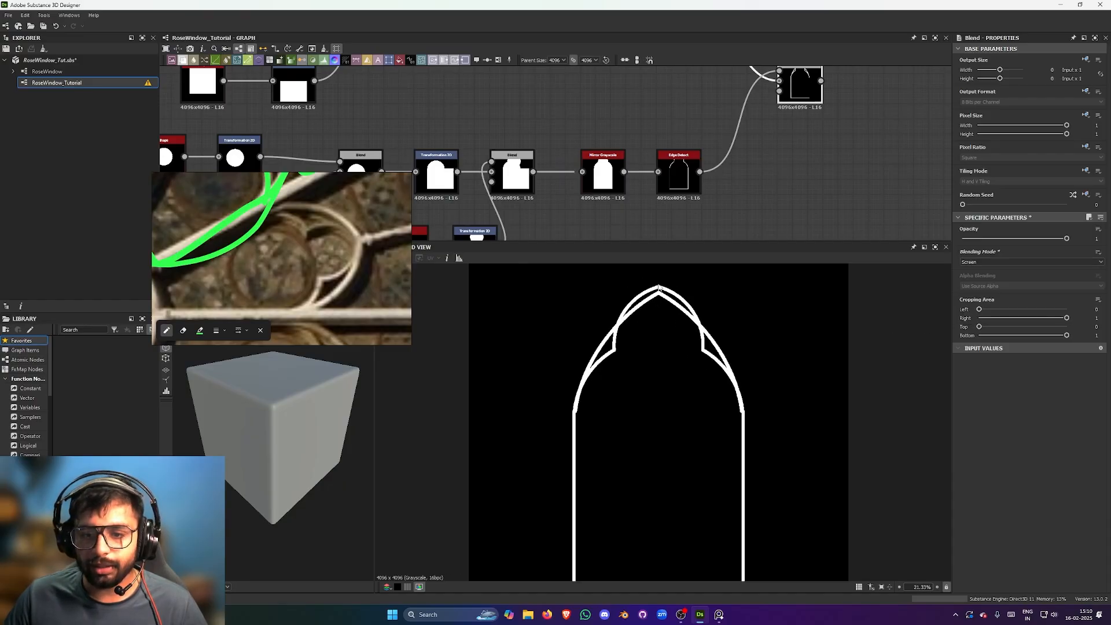
{"action": "scroll", "coordinate": [638, 296], "scroll_direction": "up", "scroll_amount": 2}
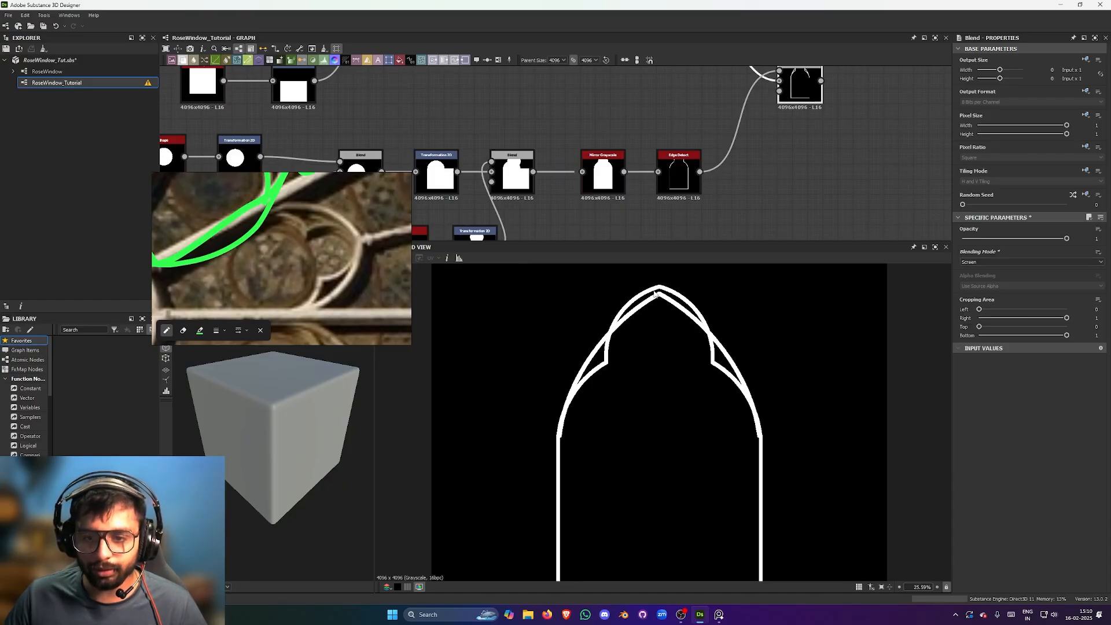
{"action": "scroll", "coordinate": [615, 149], "scroll_direction": "down", "scroll_amount": 1}
- Adjust the top disc's Transformation 2D offset to about X -0.064 and Y 0.2421 so the cusp fits inside the pointed arch
{"action": "middle_click_drag", "start_coordinate": [575, 139], "coordinate": [699, 106]}
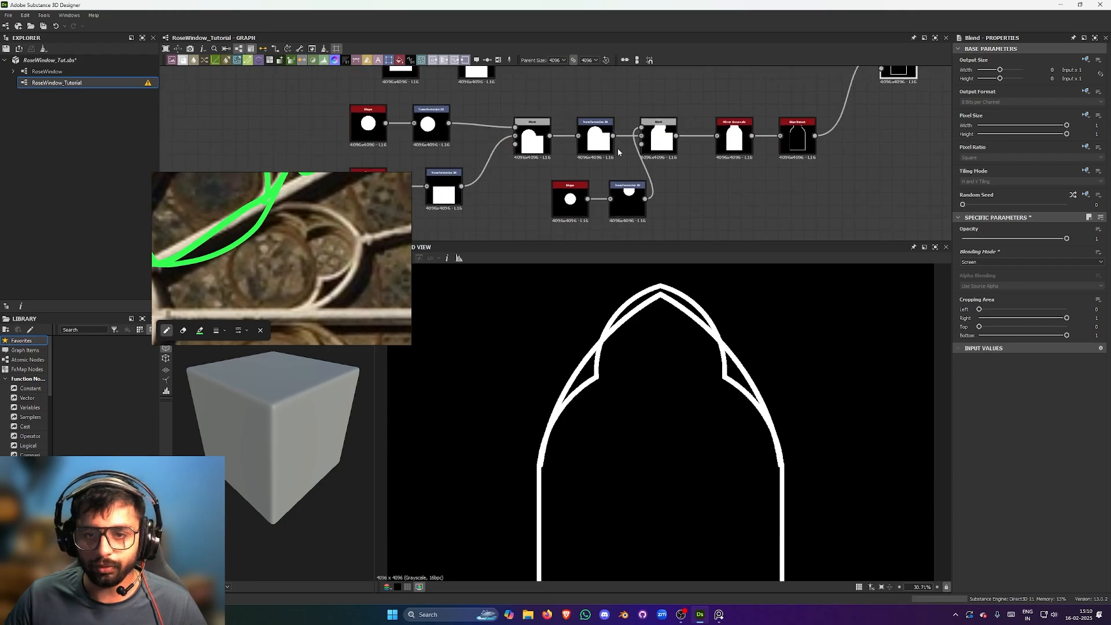
{"action": "left_click", "coordinate": [621, 199]}
{"action": "left_click_drag", "start_coordinate": [687, 355], "coordinate": [715, 345]}
{"action": "scroll", "coordinate": [712, 342], "scroll_direction": "down", "scroll_amount": 2}
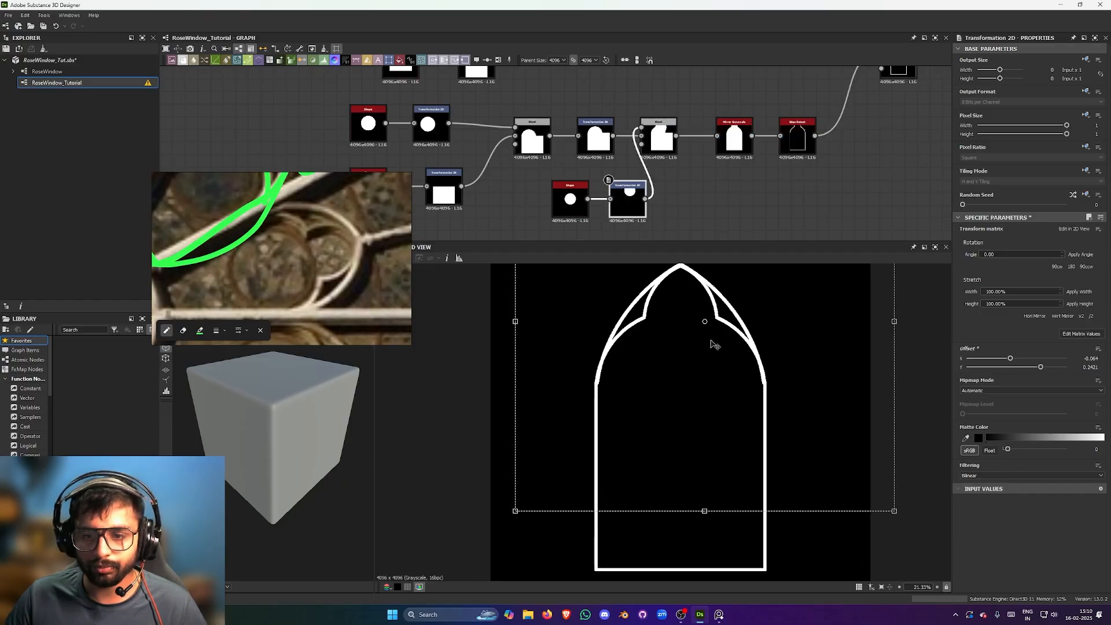
- Shift the side disc's Transformation 2D offset to about X 0.1117 and Y -0.0691, and reduce the Scale of its Shape
{"action": "middle_click_drag", "start_coordinate": [449, 167], "coordinate": [482, 132]}
{"action": "left_click", "coordinate": [463, 93]}
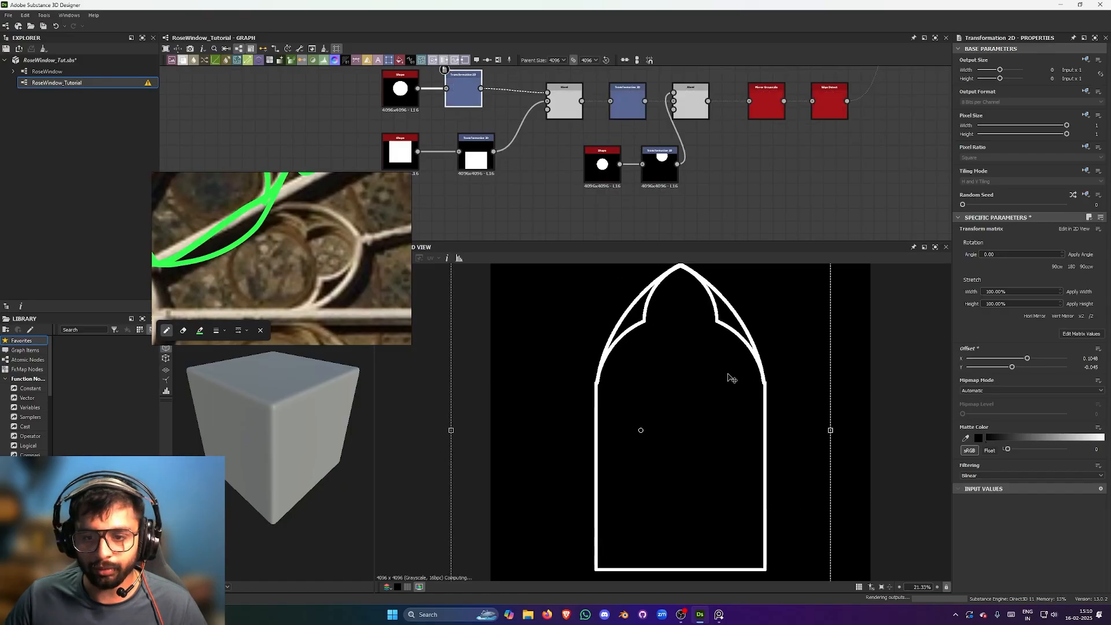
{"action": "left_click_drag", "start_coordinate": [731, 377], "coordinate": [740, 383]}
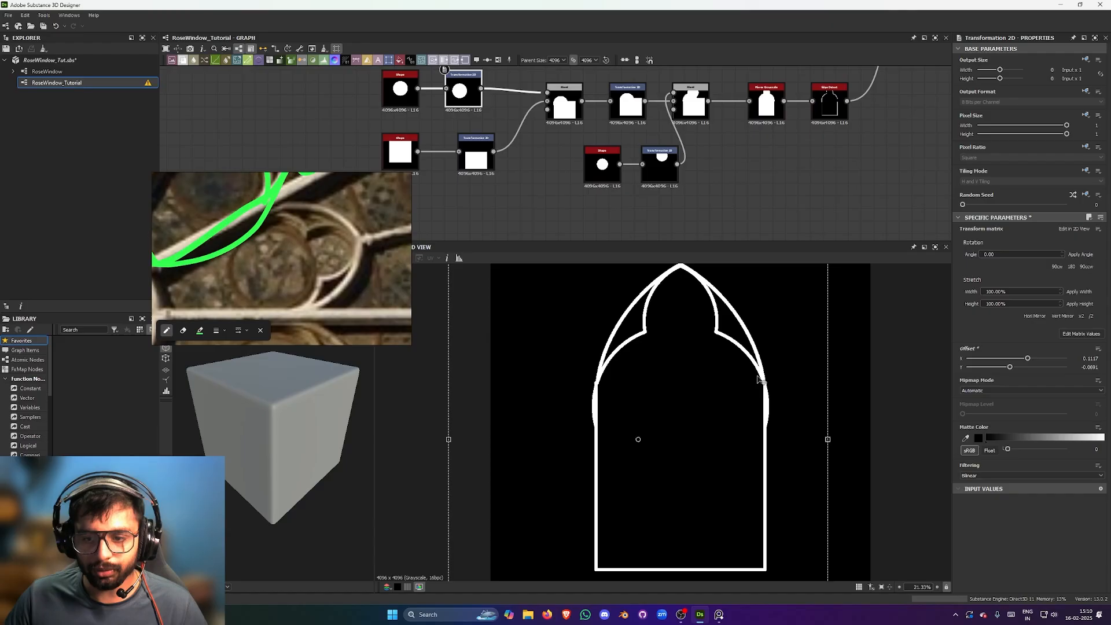
{"action": "scroll", "coordinate": [759, 376], "scroll_direction": "down", "scroll_amount": 3}
{"action": "left_click", "coordinate": [399, 89]}
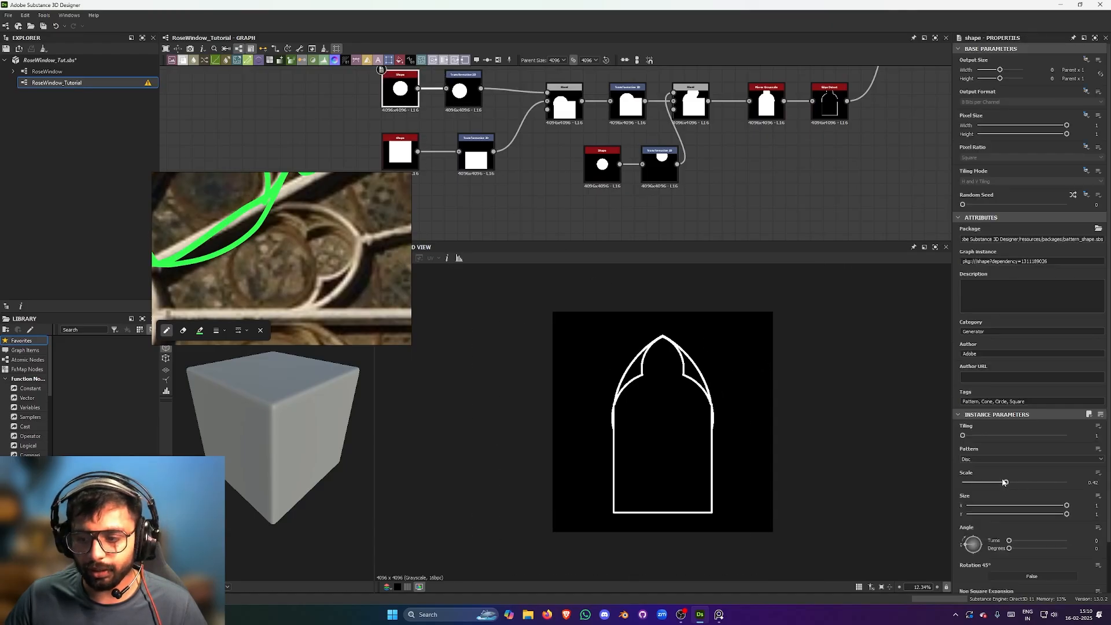
{"action": "left_click", "coordinate": [994, 481]}
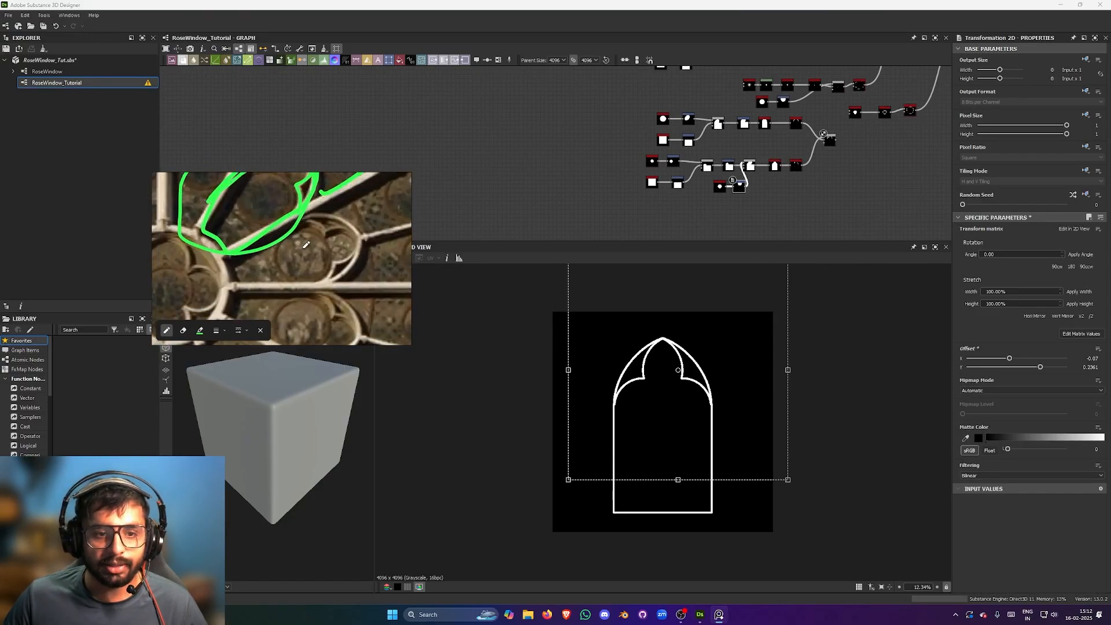
- Examine the blended arch outline and its node chains, and compare them with the repeated petals in the rose window reference photo
{"action": "scroll", "coordinate": [720, 413], "scroll_direction": "up", "scroll_amount": 1}
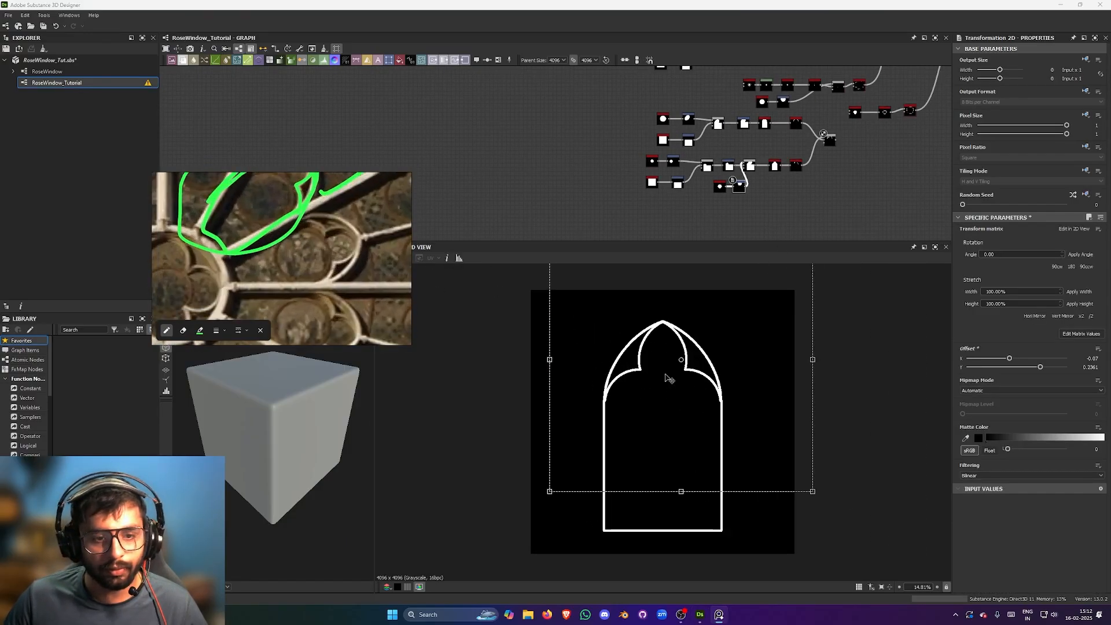
{"action": "scroll", "coordinate": [667, 376], "scroll_direction": "down", "scroll_amount": 1}
{"action": "middle_click_drag", "start_coordinate": [804, 158], "coordinate": [676, 149]}
{"action": "scroll", "coordinate": [654, 203], "scroll_direction": "up", "scroll_amount": 2}
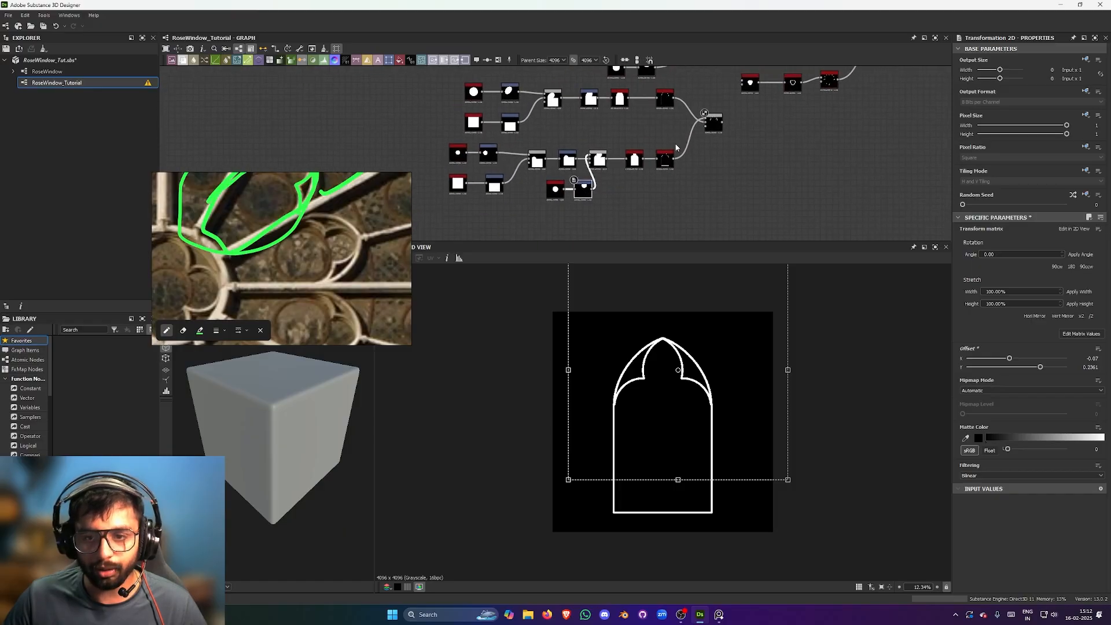
{"action": "middle_click_drag", "start_coordinate": [726, 196], "coordinate": [737, 201]}
{"action": "left_click_drag", "start_coordinate": [761, 210], "coordinate": [470, 103]}
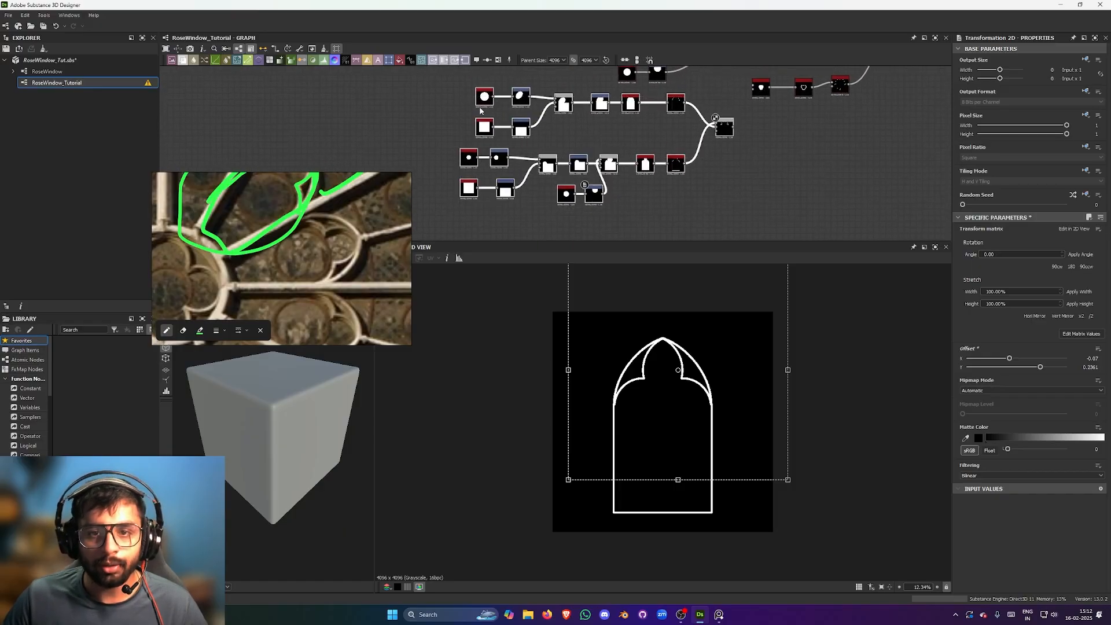
{"action": "middle_click_drag", "start_coordinate": [672, 105], "coordinate": [661, 190]}
{"action": "left_click", "coordinate": [538, 173]}
{"action": "scroll", "coordinate": [538, 173], "scroll_direction": "down", "scroll_amount": 3}
{"action": "scroll", "coordinate": [317, 249], "scroll_direction": "down", "scroll_amount": 7}
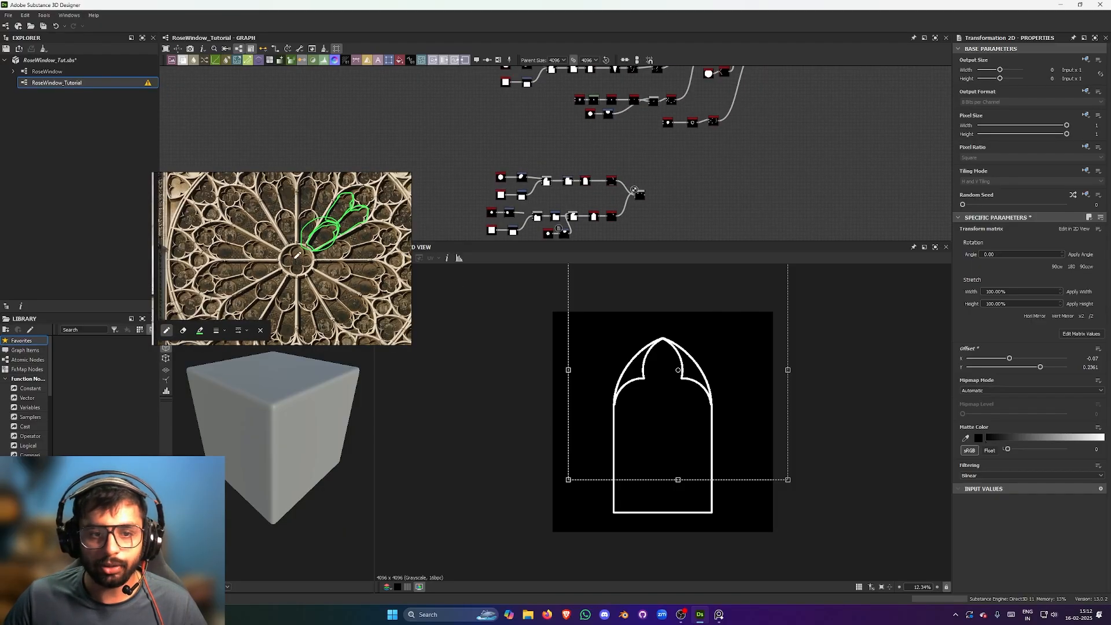
{"action": "scroll", "coordinate": [306, 255], "scroll_direction": "up", "scroll_amount": 2}
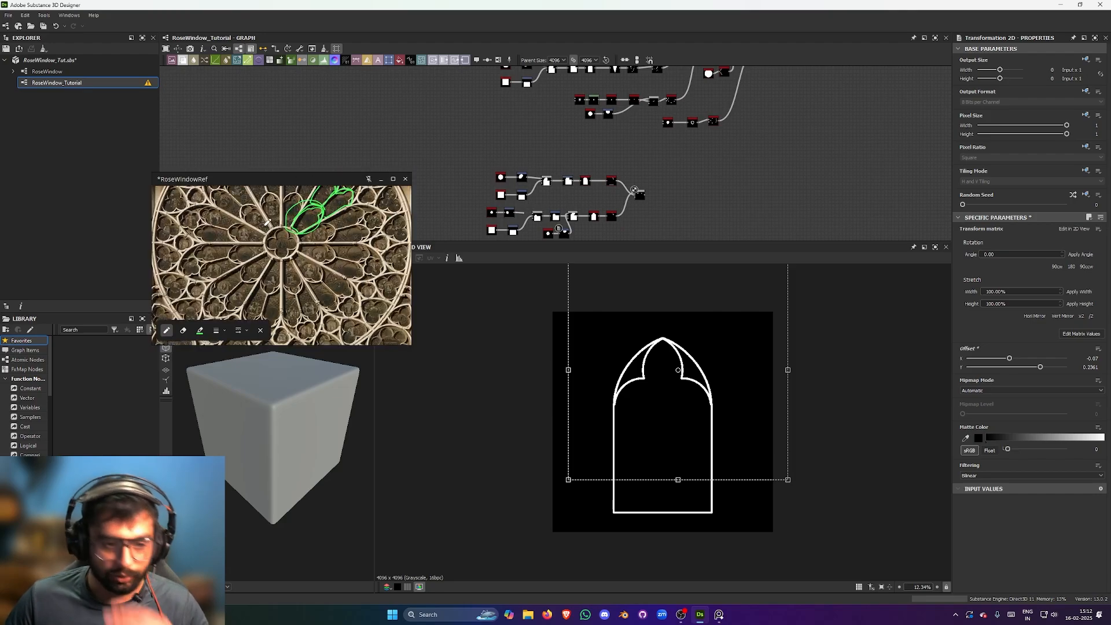
{"action": "scroll", "coordinate": [272, 226], "scroll_direction": "up", "scroll_amount": 2}
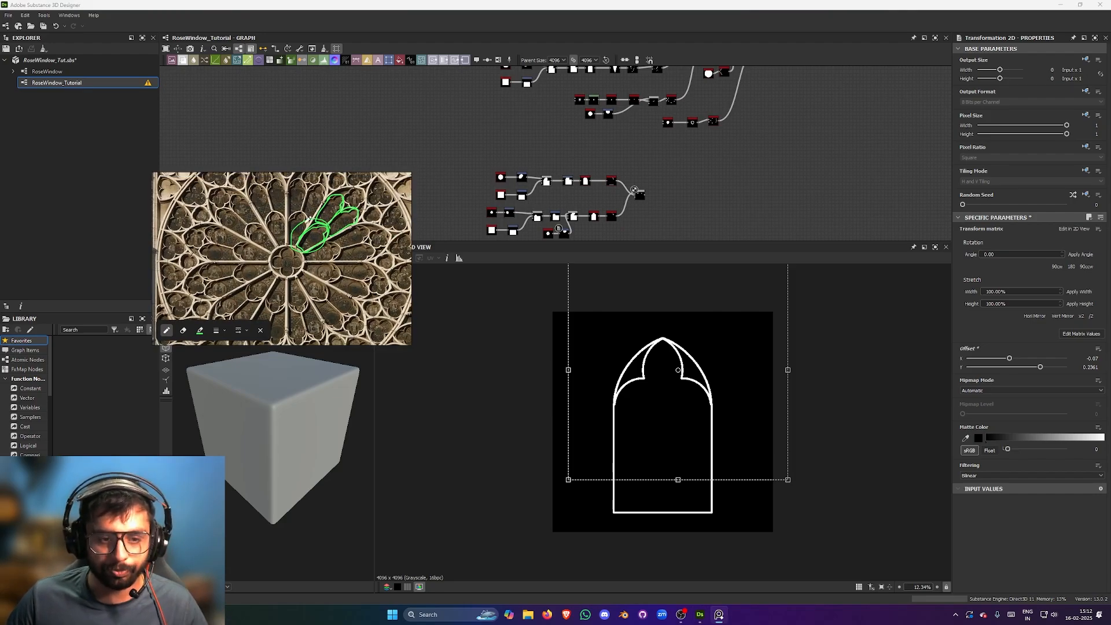
{"action": "scroll", "coordinate": [649, 191], "scroll_direction": "up", "scroll_amount": 5}
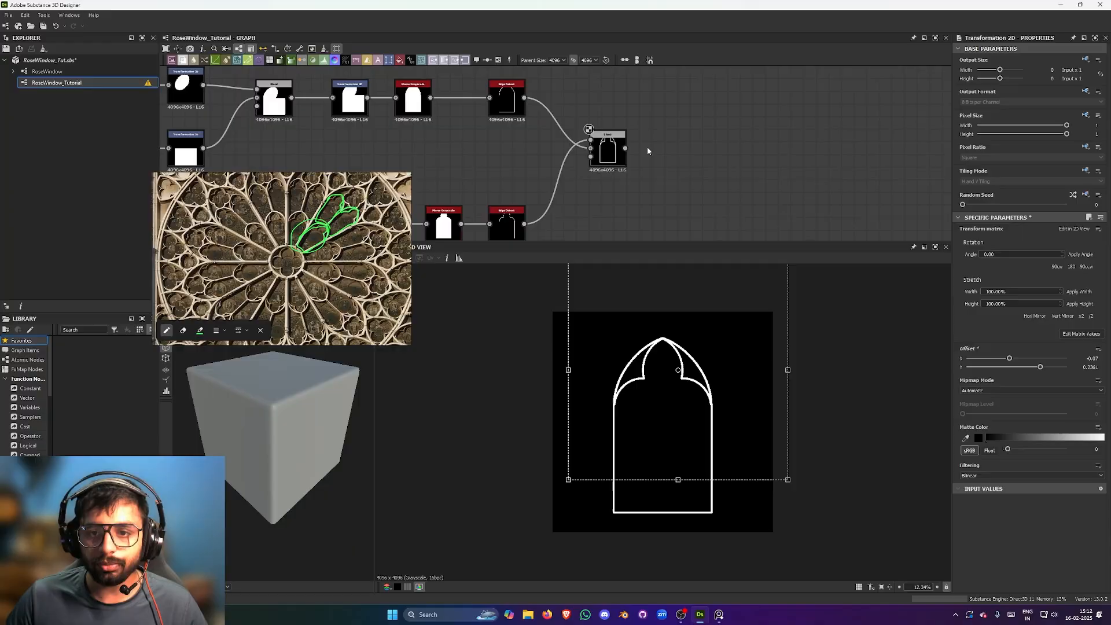
- Add a Splatter Circular node after the arch Blend and rewire the Blend's output into its pattern image input
{"action": "left_click_drag", "start_coordinate": [625, 148], "coordinate": [751, 142]}
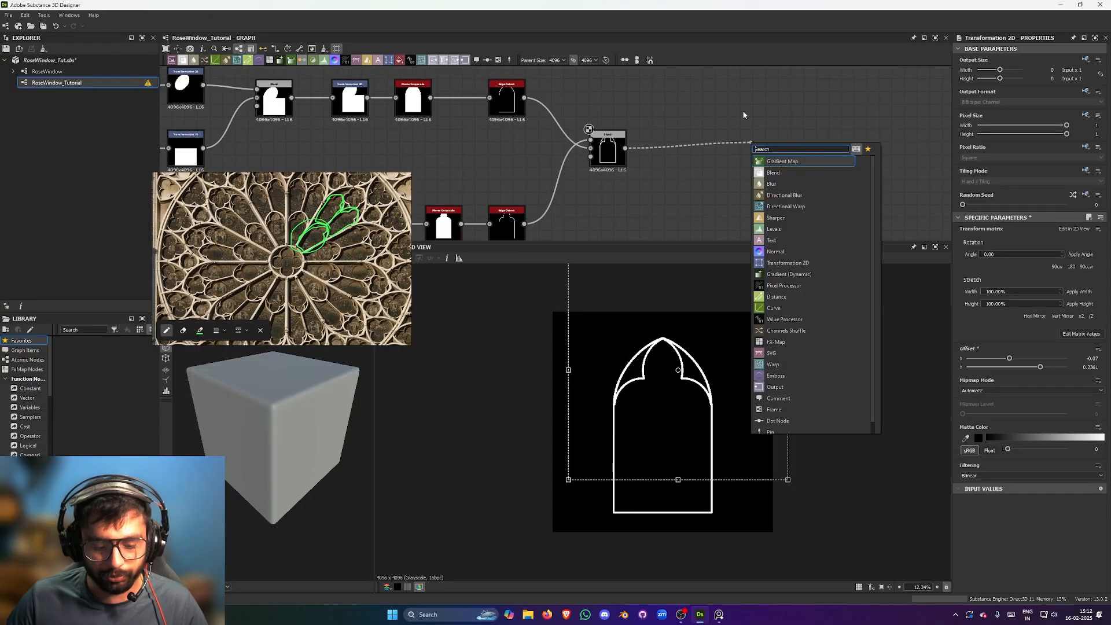
{"action": "type", "text": "cir"}
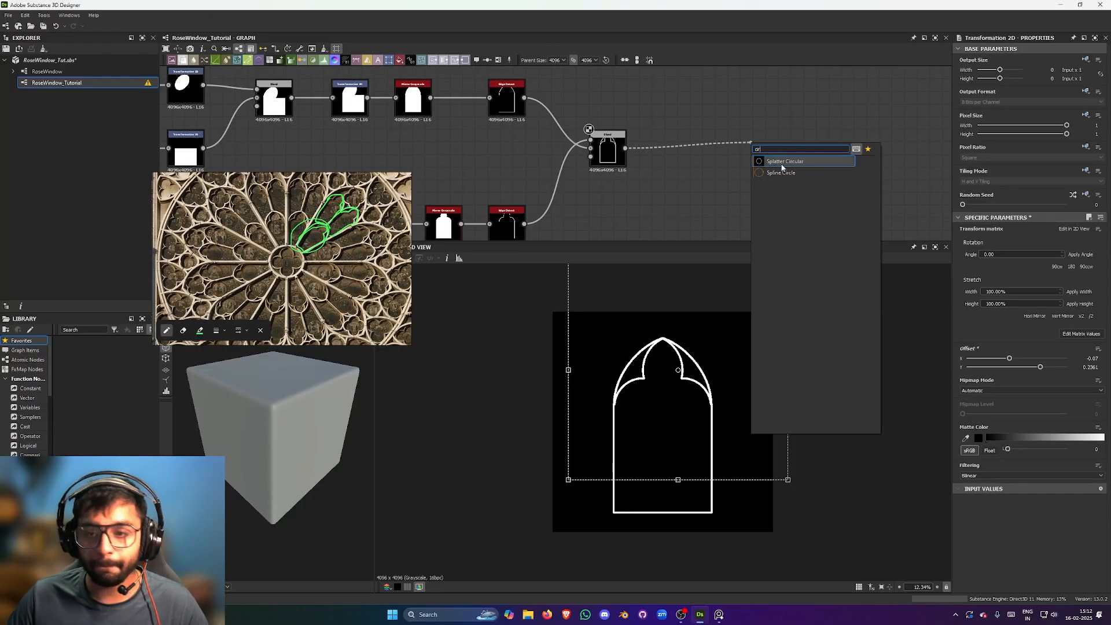
{"action": "left_click", "coordinate": [785, 163]}
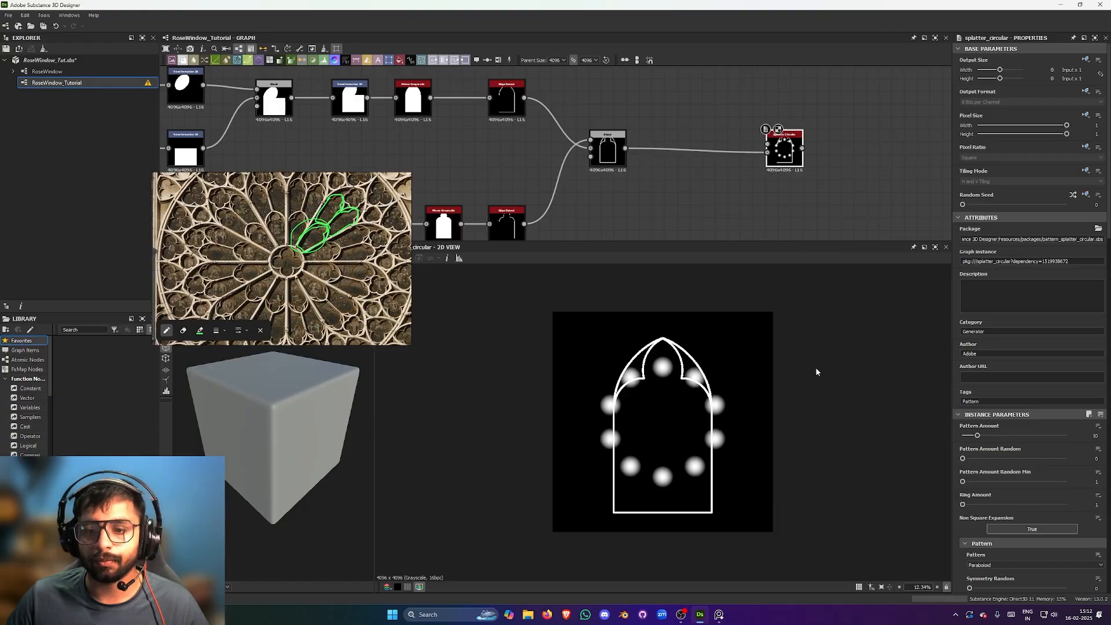
{"action": "left_click", "coordinate": [678, 150]}
{"action": "key", "text": "Delete"}
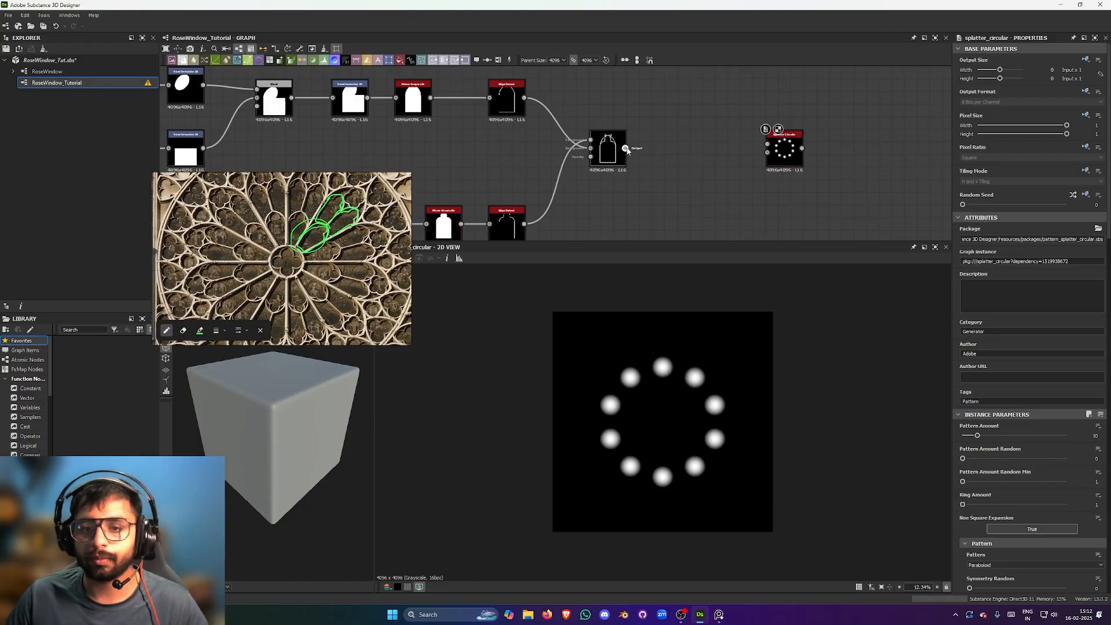
{"action": "left_click_drag", "start_coordinate": [625, 149], "coordinate": [769, 143]}
- Set the Splatter Circular's Pattern to Image Input so it scatters the arch outline
{"action": "scroll", "coordinate": [988, 464], "scroll_direction": "down", "scroll_amount": 3}
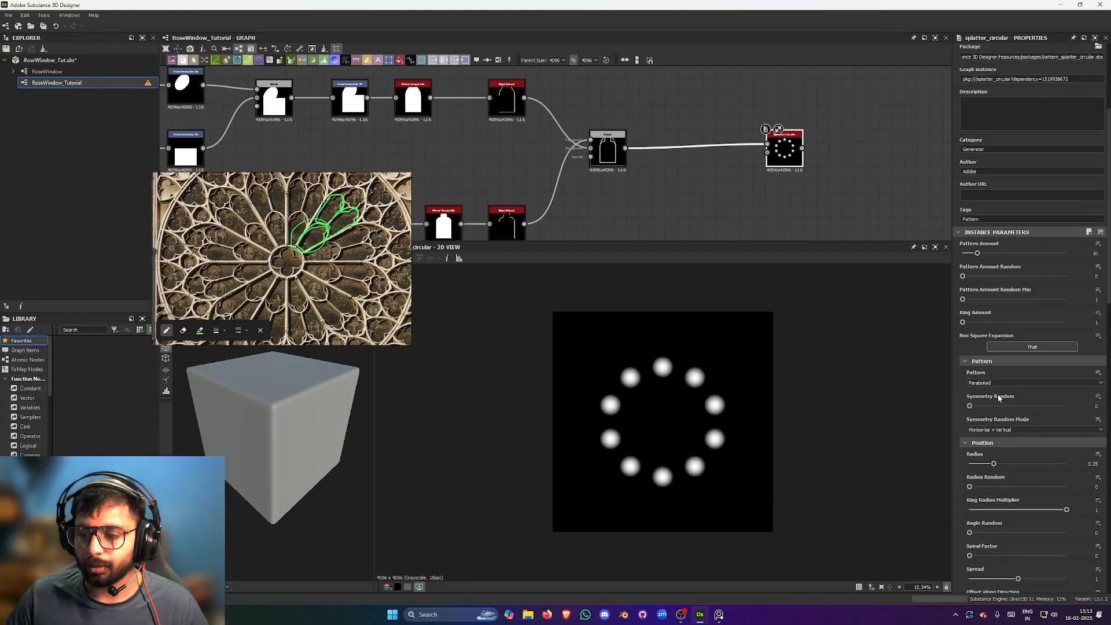
{"action": "left_click", "coordinate": [1007, 383]}
{"action": "left_click", "coordinate": [995, 398]}
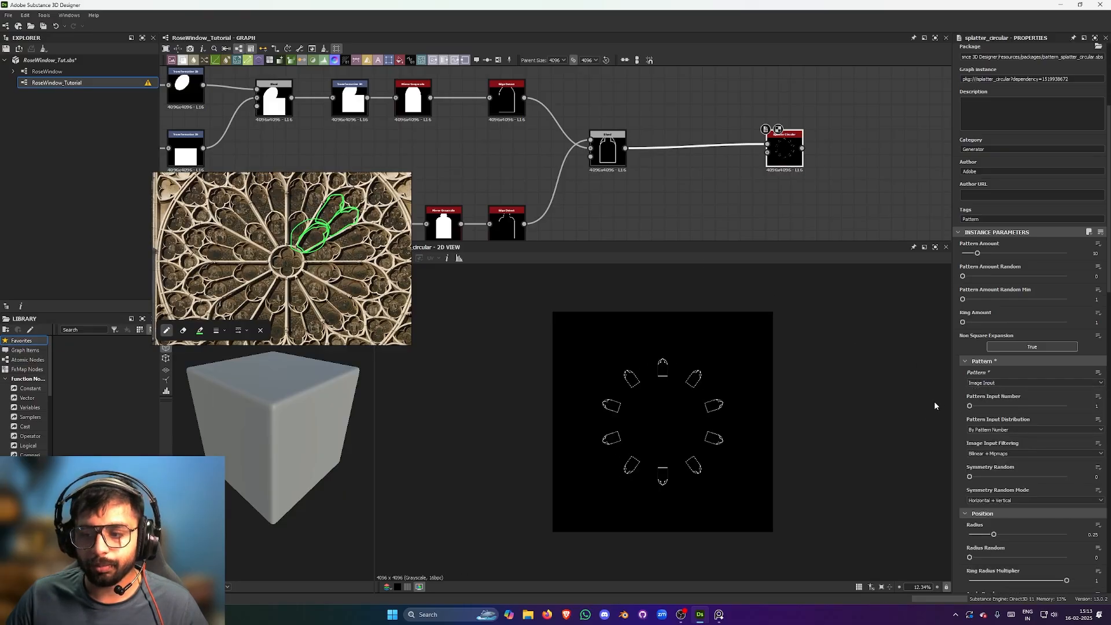
{"action": "scroll", "coordinate": [737, 378], "scroll_direction": "up", "scroll_amount": 2}
- Move the arch node chains and their Splatter Circular sideways as a group, beneath the end of the main rose window network
{"action": "scroll", "coordinate": [687, 174], "scroll_direction": "down", "scroll_amount": 8}
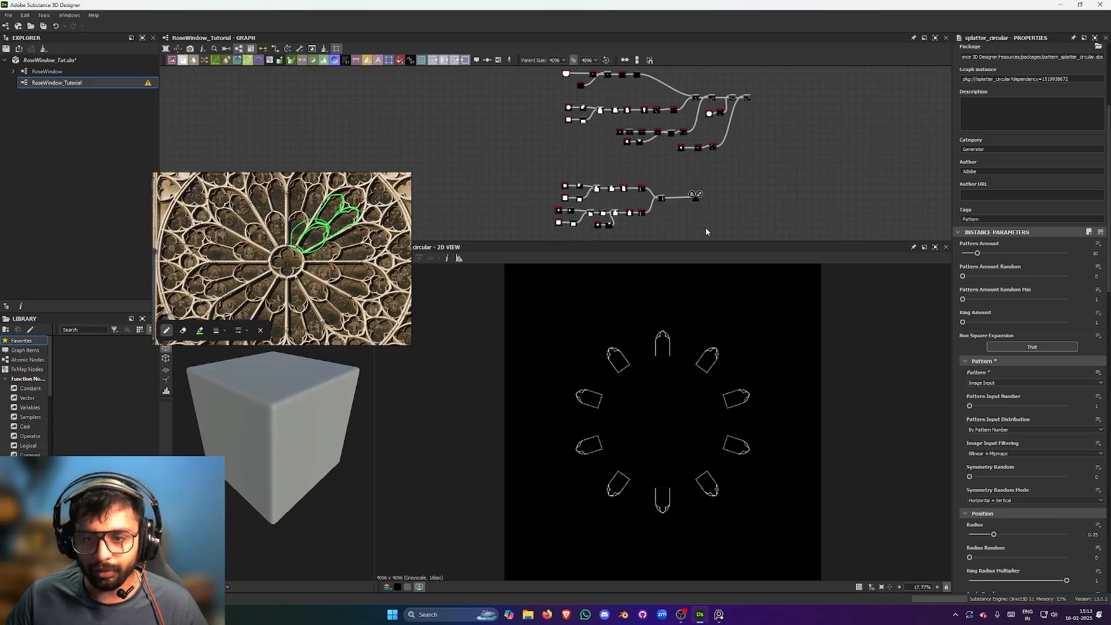
{"action": "left_click_drag", "start_coordinate": [706, 232], "coordinate": [692, 193]}
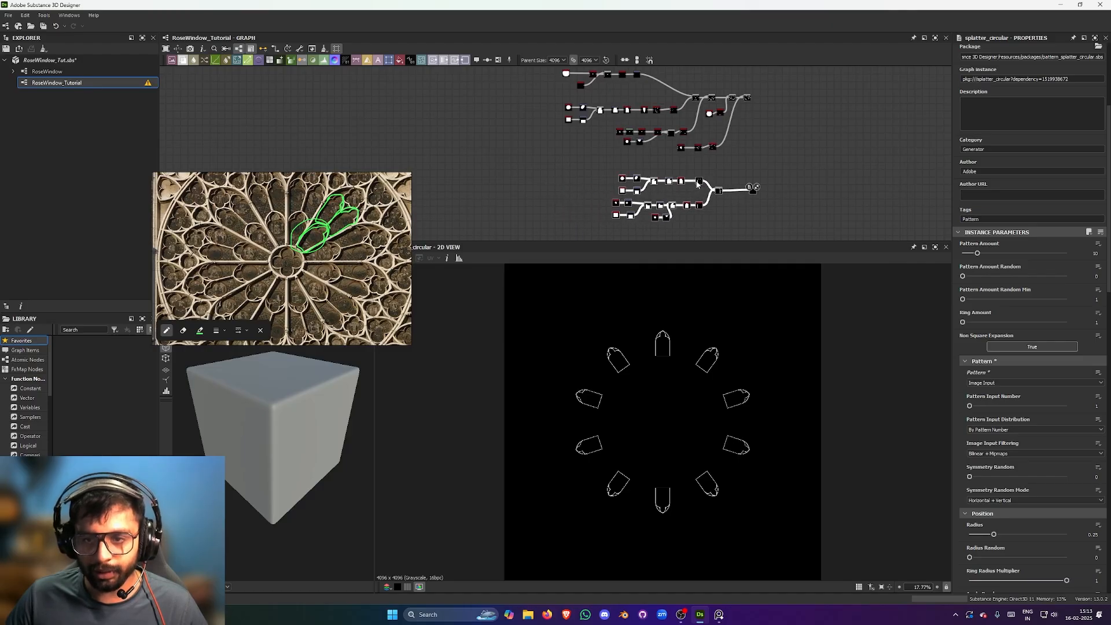
{"action": "scroll", "coordinate": [660, 155], "scroll_direction": "up", "scroll_amount": 3}
- Preview the last Blend of the main network, attach a Dot node to its output and name the dot Design_Primary
{"action": "double_click", "coordinate": [676, 139]}
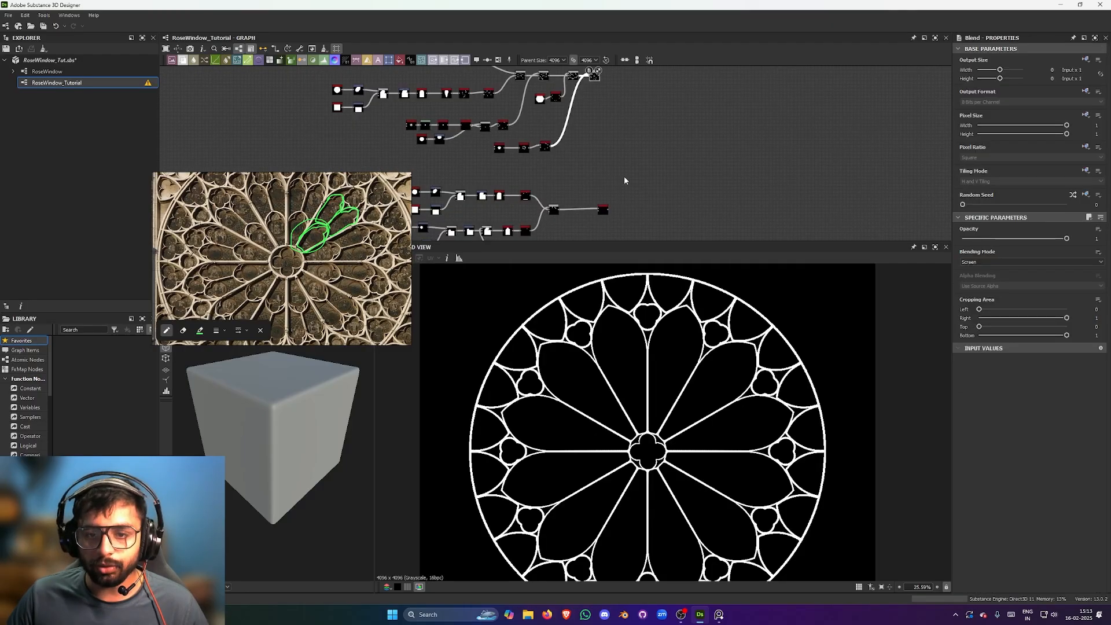
{"action": "scroll", "coordinate": [624, 176], "scroll_direction": "up", "scroll_amount": 4}
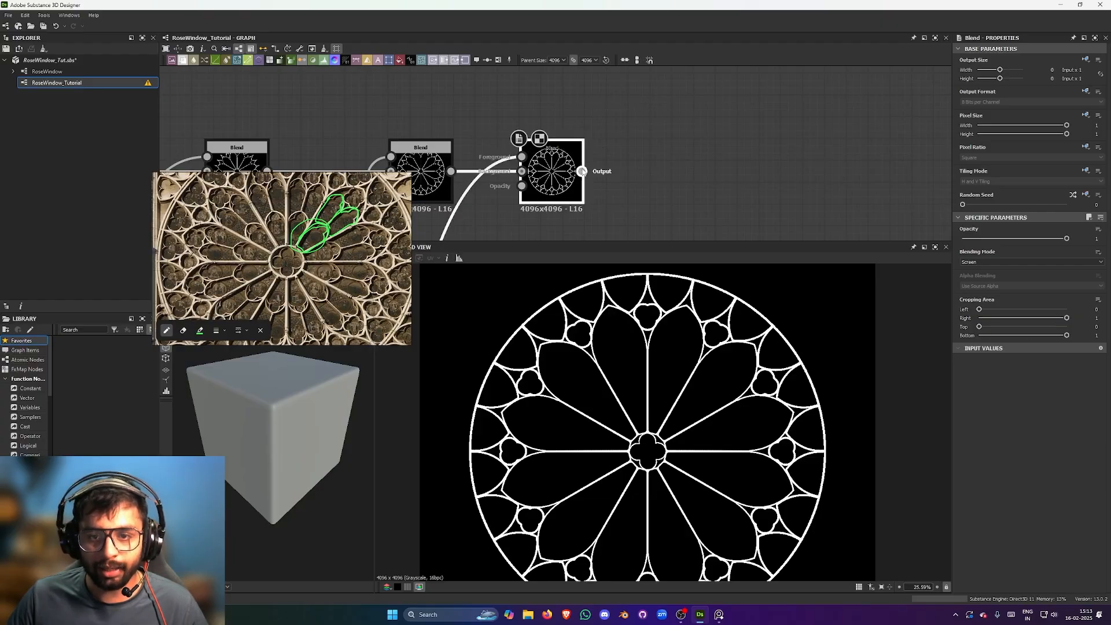
{"action": "left_click_drag", "start_coordinate": [582, 171], "coordinate": [703, 207]}
{"action": "left_click", "coordinate": [633, 124]}
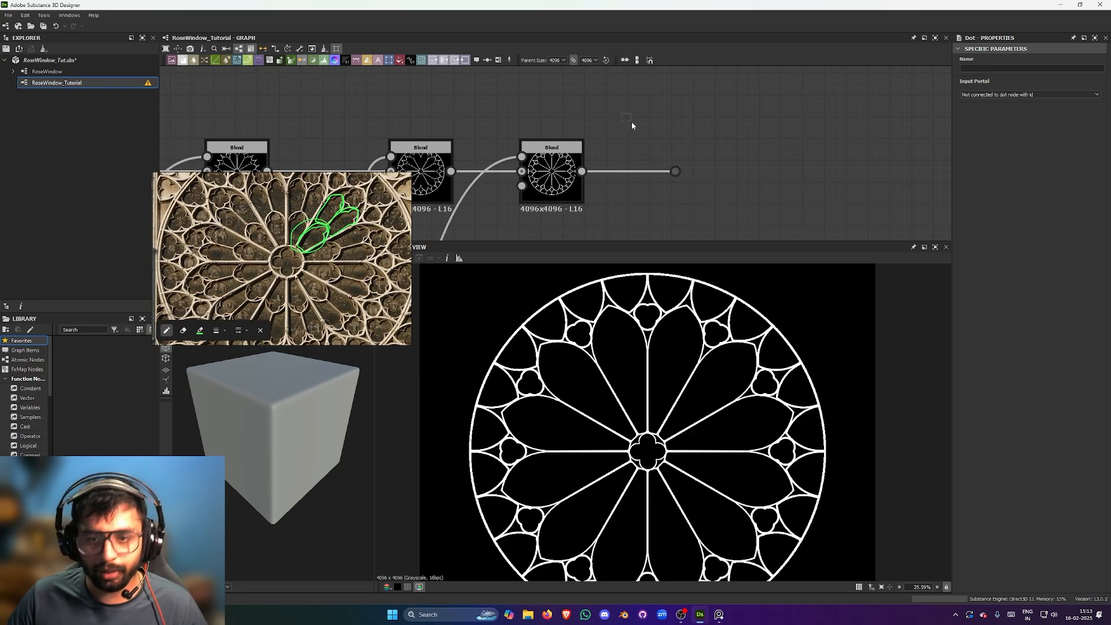
{"action": "left_click", "coordinate": [676, 171]}
{"action": "left_click", "coordinate": [989, 69]}
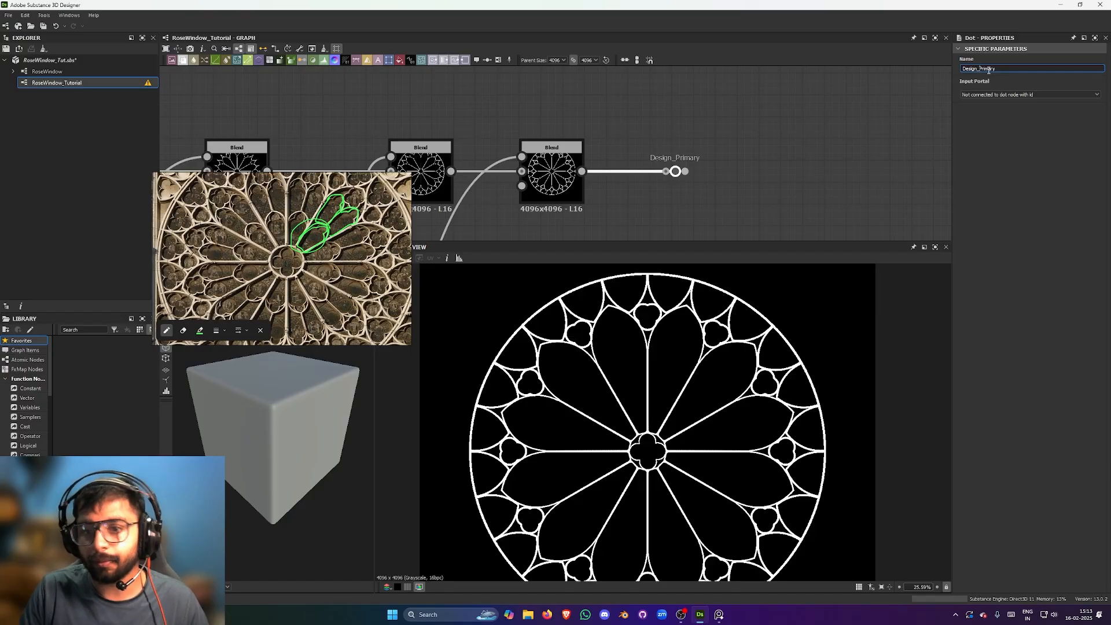
{"action": "left_click", "coordinate": [796, 198]}
- Review the main network's chain of Blend nodes and how it ends in the Design_Primary dot
{"action": "scroll", "coordinate": [759, 157], "scroll_direction": "down", "scroll_amount": 8}
{"action": "middle_click_drag", "start_coordinate": [761, 184], "coordinate": [741, 149]}
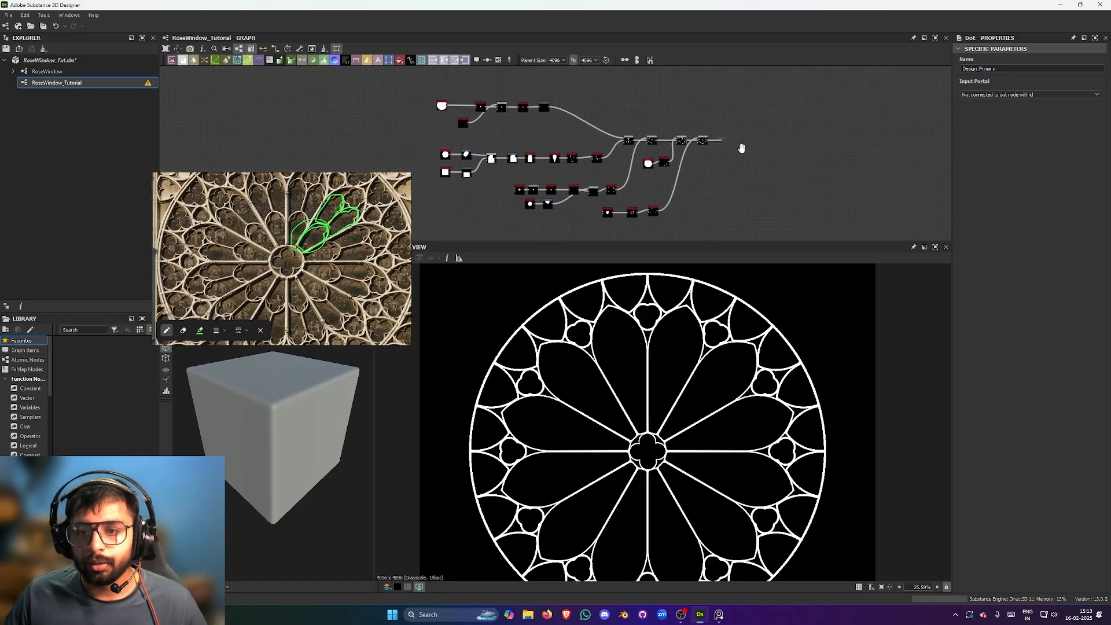
{"action": "scroll", "coordinate": [738, 162], "scroll_direction": "up", "scroll_amount": 3}
{"action": "scroll", "coordinate": [686, 168], "scroll_direction": "up", "scroll_amount": 4}
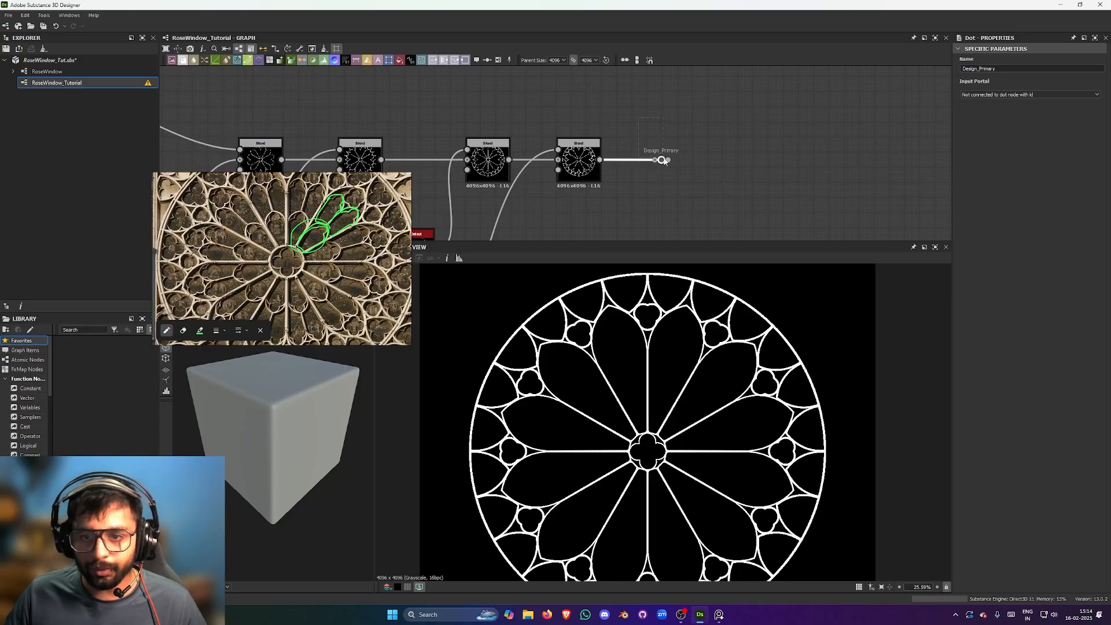
{"action": "scroll", "coordinate": [682, 145], "scroll_direction": "down", "scroll_amount": 5}
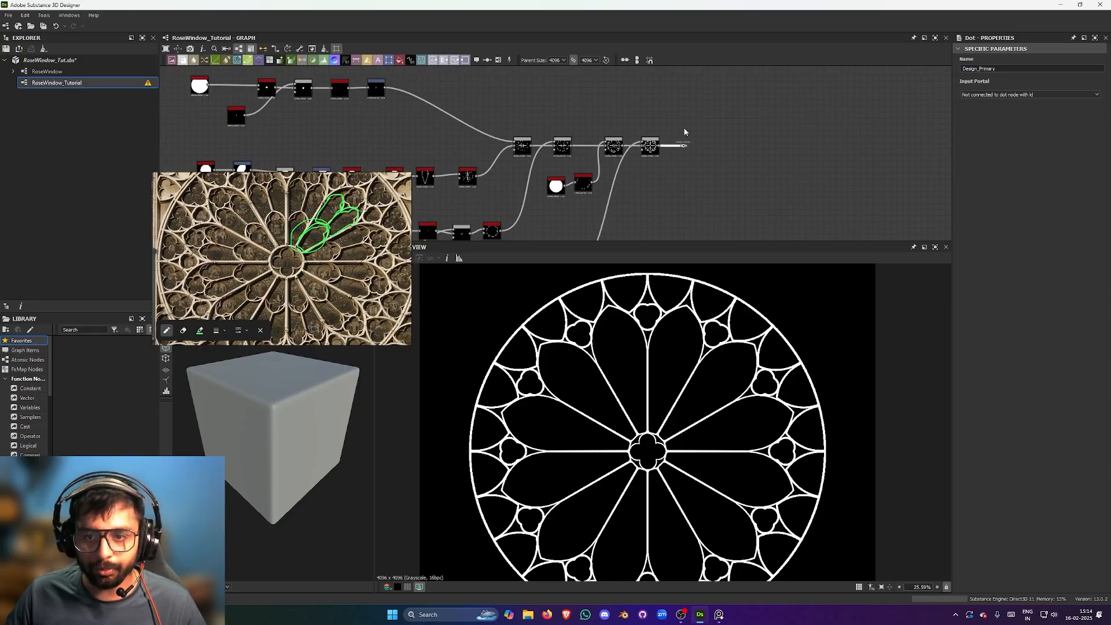
{"action": "scroll", "coordinate": [682, 127], "scroll_direction": "up", "scroll_amount": 4}
{"action": "scroll", "coordinate": [660, 128], "scroll_direction": "down", "scroll_amount": 5}
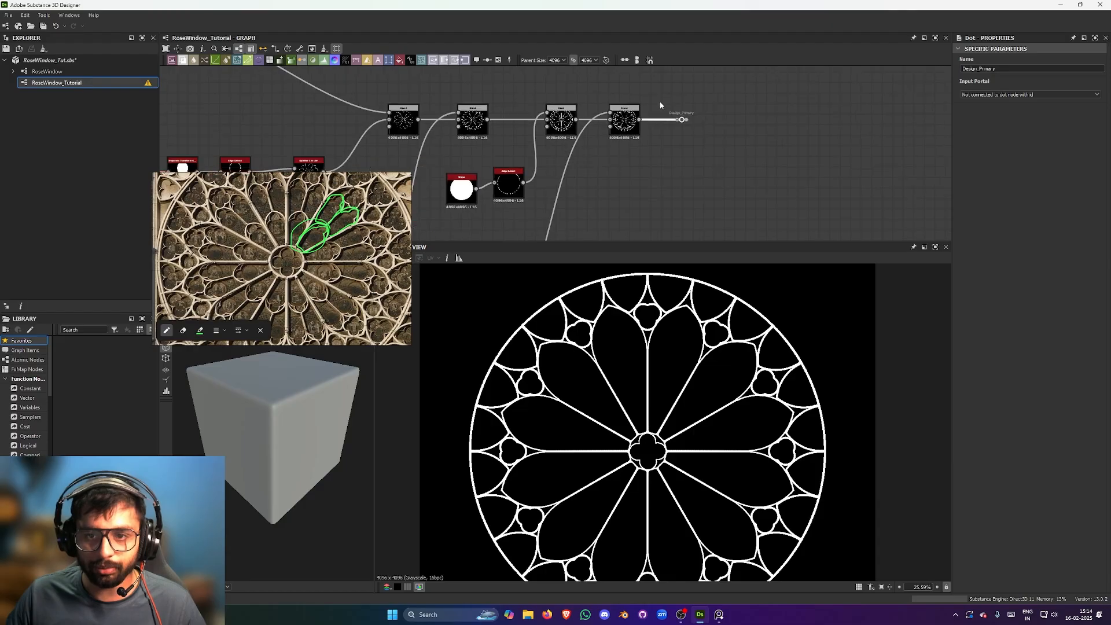
{"action": "scroll", "coordinate": [672, 142], "scroll_direction": "up", "scroll_amount": 4}
{"action": "scroll", "coordinate": [671, 142], "scroll_direction": "up", "scroll_amount": 2}
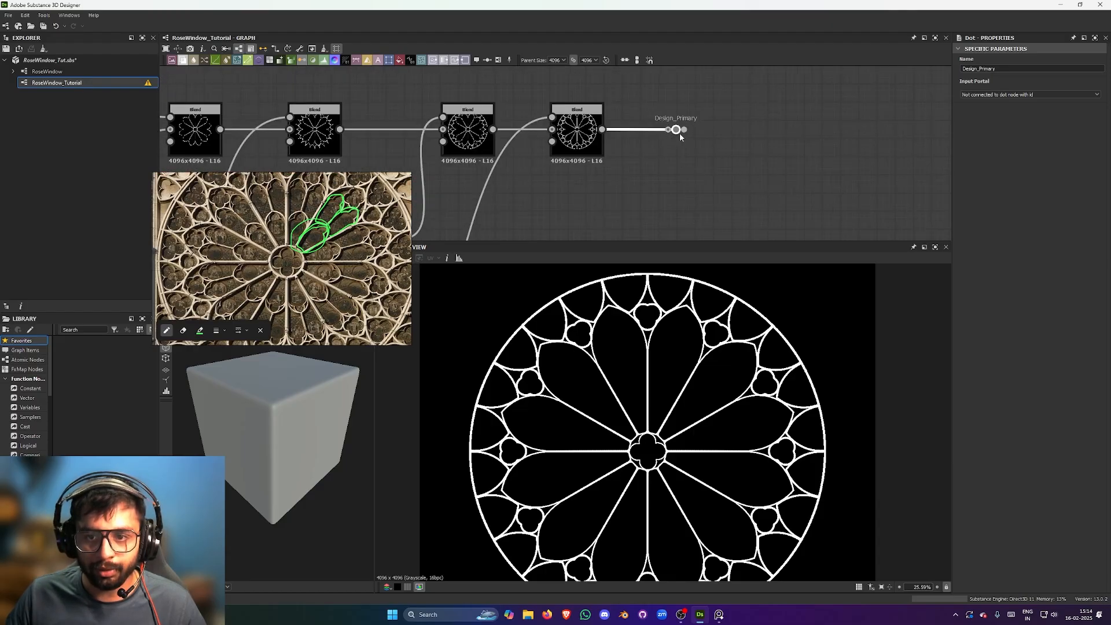
{"action": "middle_click_drag", "start_coordinate": [700, 131], "coordinate": [680, 134]}
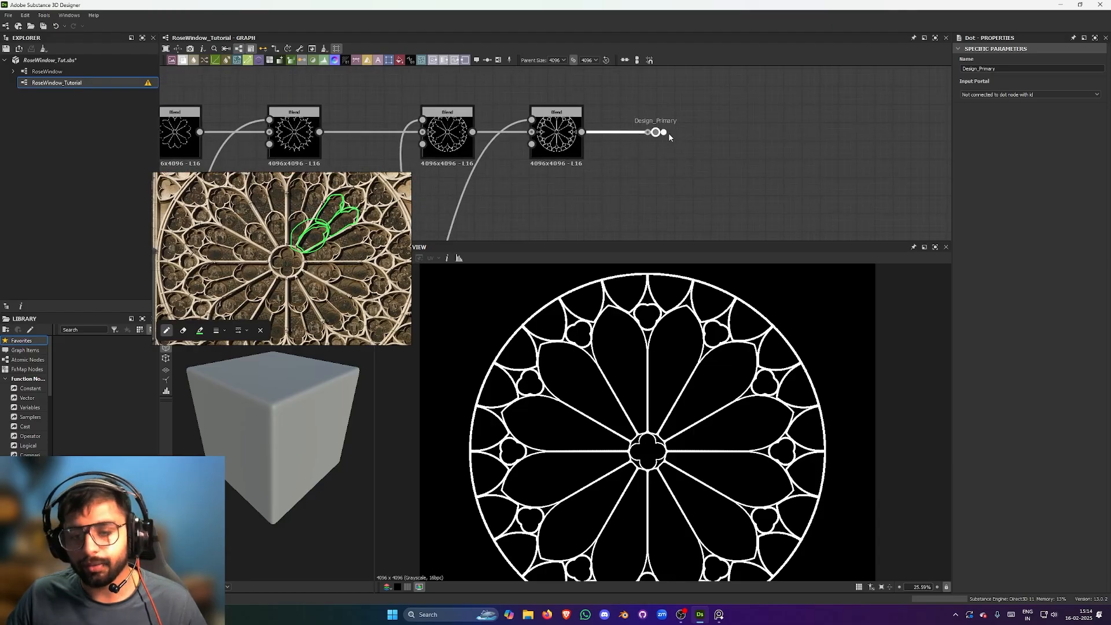
{"action": "scroll", "coordinate": [657, 135], "scroll_direction": "up", "scroll_amount": 1}
{"action": "scroll", "coordinate": [657, 134], "scroll_direction": "down", "scroll_amount": 1}
{"action": "scroll", "coordinate": [463, 110], "scroll_direction": "down", "scroll_amount": 1}
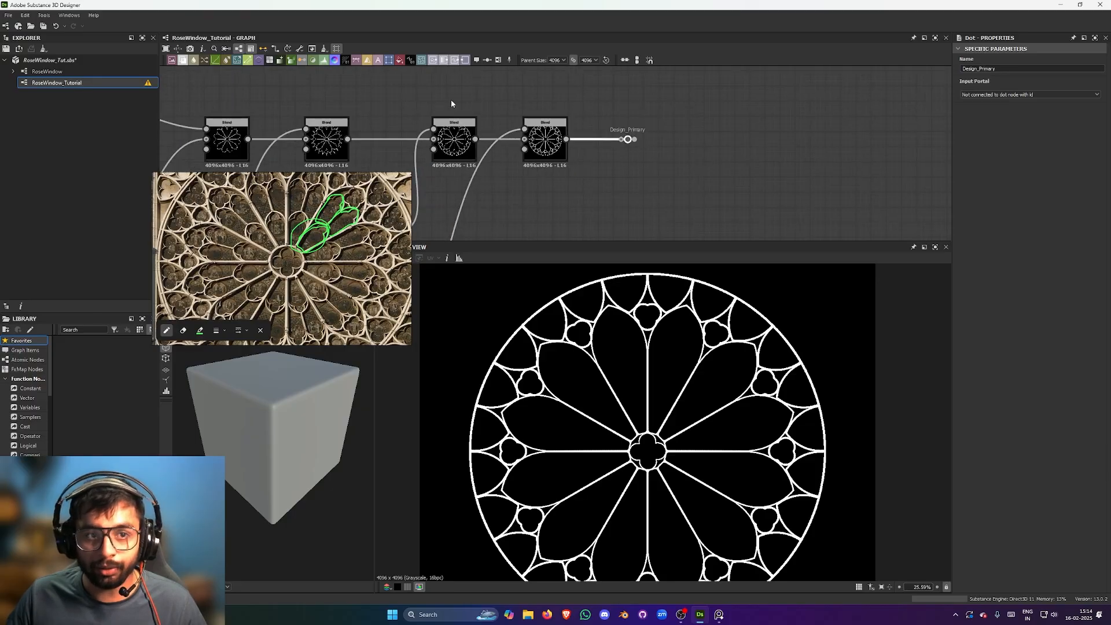
{"action": "scroll", "coordinate": [655, 137], "scroll_direction": "up", "scroll_amount": 3}
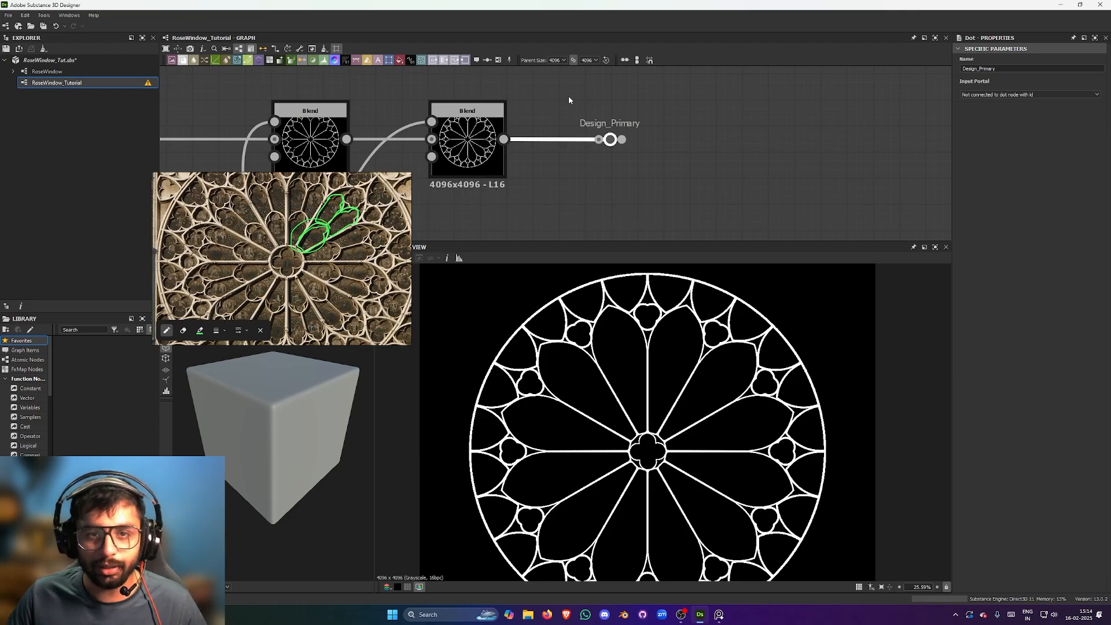
- Move the Design_Primary dot slightly farther away from the last Blend node
{"action": "left_click_drag", "start_coordinate": [649, 175], "coordinate": [577, 109]}
{"action": "left_click", "coordinate": [602, 148]}
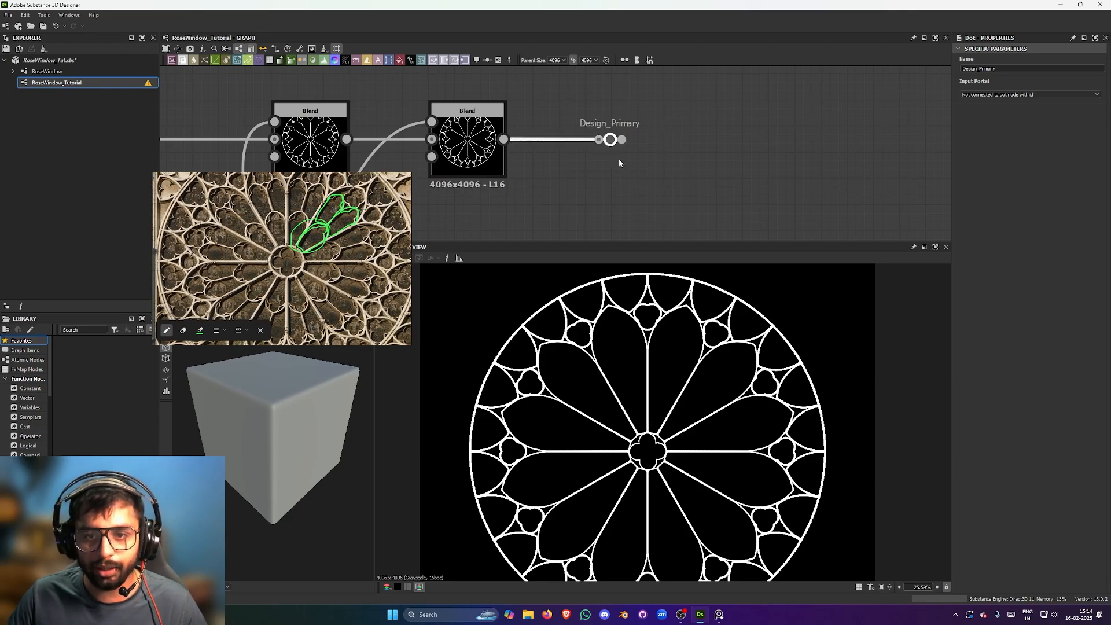
{"action": "scroll", "coordinate": [606, 137], "scroll_direction": "down", "scroll_amount": 1}
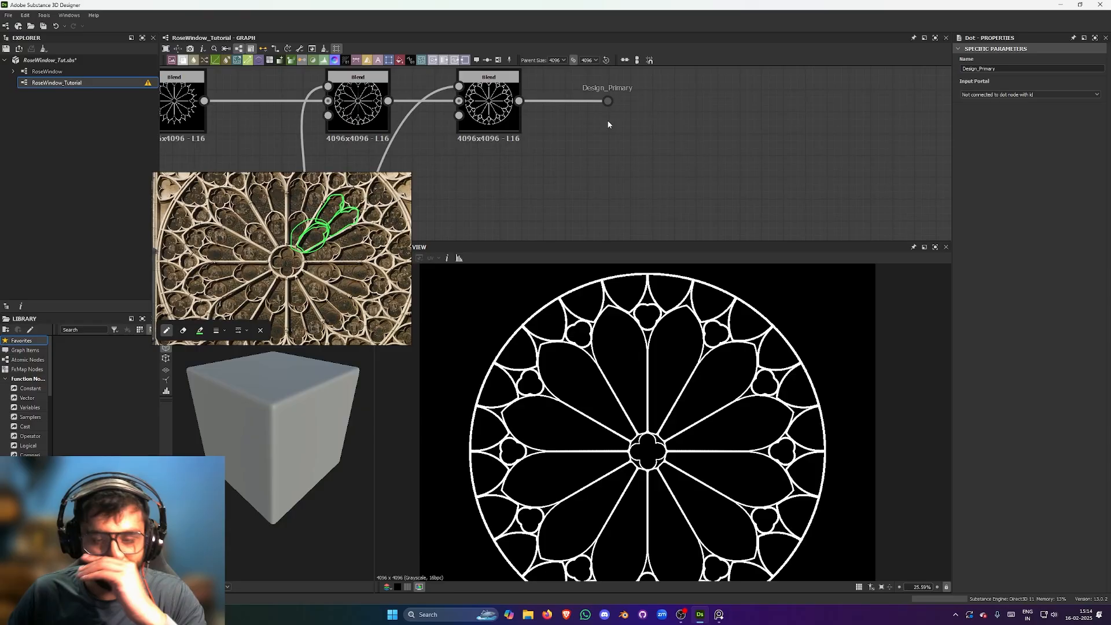
{"action": "middle_click_drag", "start_coordinate": [606, 120], "coordinate": [618, 141]}
{"action": "left_click_drag", "start_coordinate": [577, 78], "coordinate": [594, 97]}
{"action": "left_click_drag", "start_coordinate": [667, 173], "coordinate": [571, 78]}
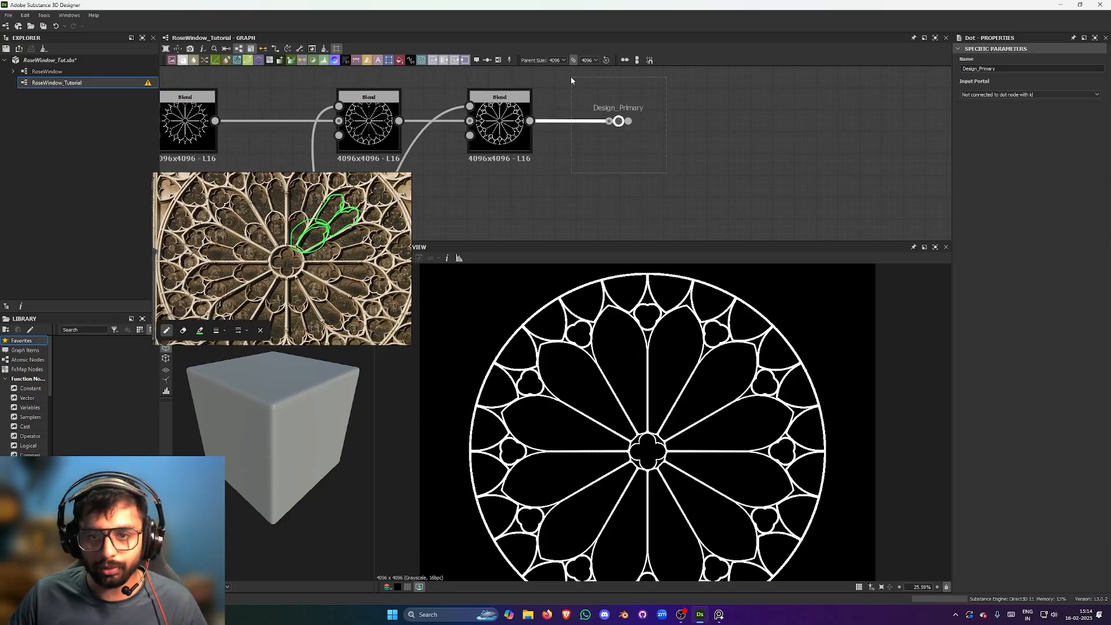
{"action": "mouse_move", "coordinate": [619, 121]}
{"action": "left_mouse_down"}
{"action": "mouse_move", "coordinate": [641, 142]}
{"action": "mouse_move", "coordinate": [640, 112]}
{"action": "mouse_move", "coordinate": [640, 121]}
{"action": "left_mouse_up"}
{"action": "scroll", "coordinate": [651, 138], "scroll_direction": "down", "scroll_amount": 4}
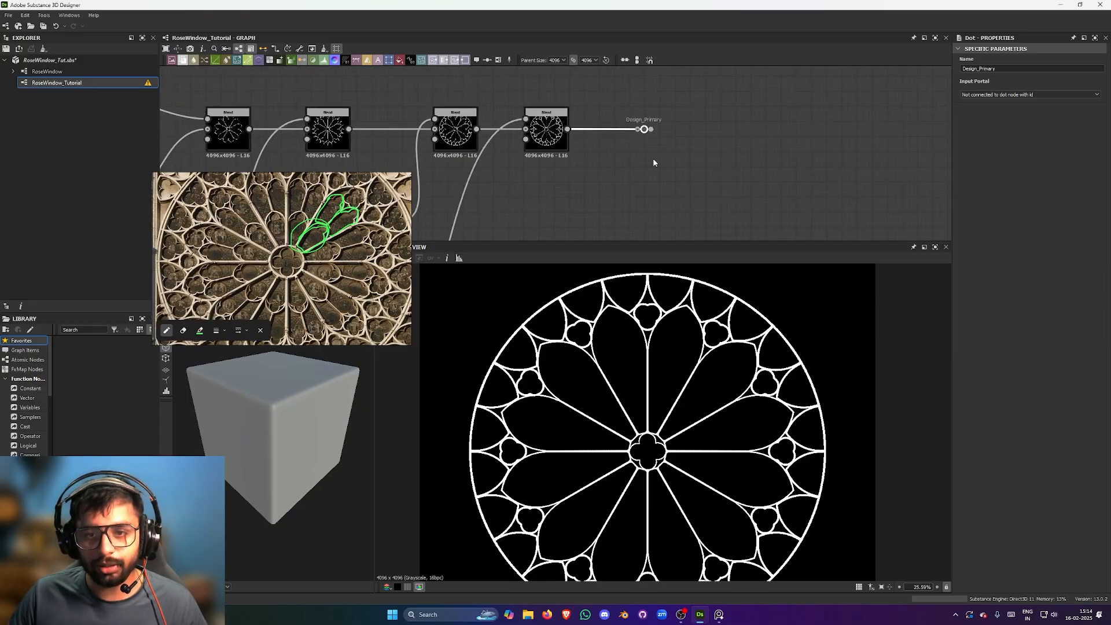
{"action": "scroll", "coordinate": [600, 122], "scroll_direction": "up", "scroll_amount": 3}
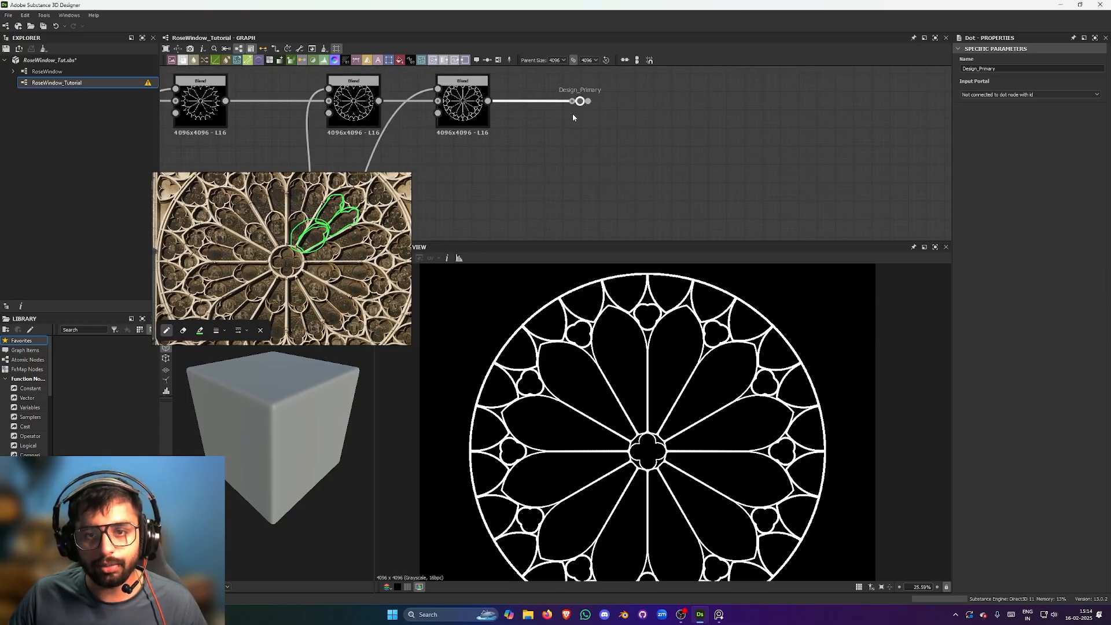
{"action": "scroll", "coordinate": [573, 118], "scroll_direction": "down", "scroll_amount": 2}
{"action": "scroll", "coordinate": [591, 108], "scroll_direction": "down", "scroll_amount": 1}
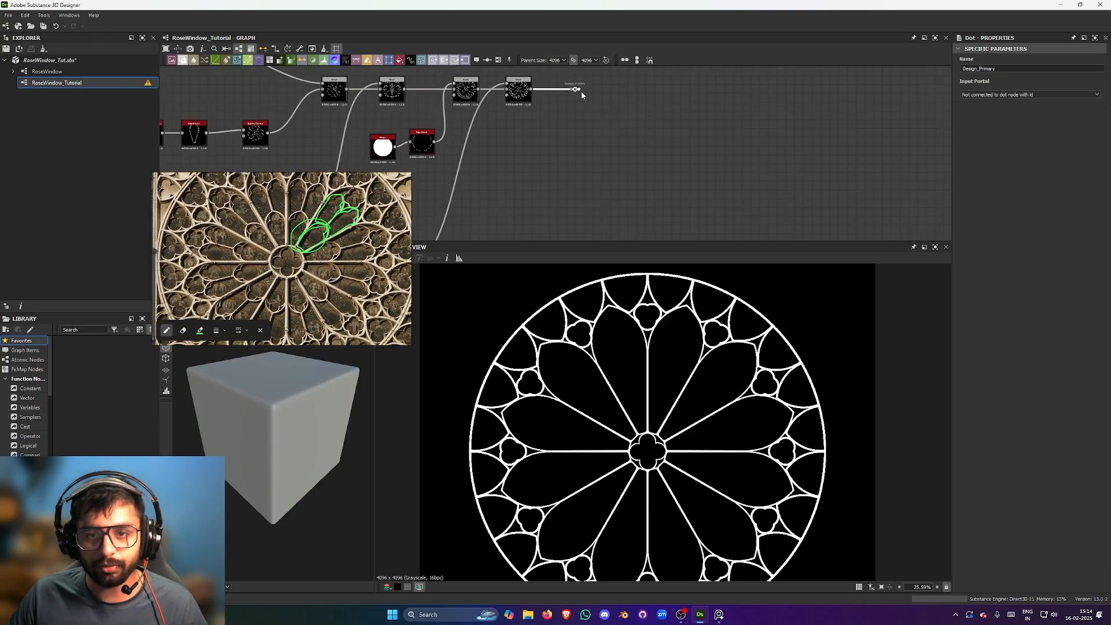
{"action": "left_click_drag", "start_coordinate": [582, 90], "coordinate": [640, 191]}
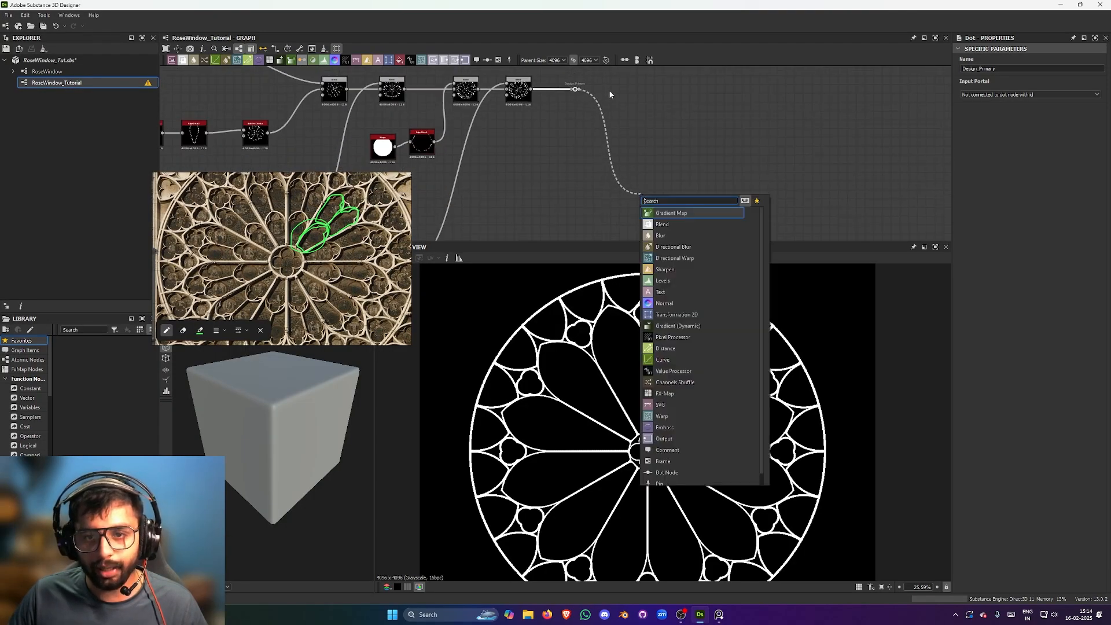
{"action": "key", "text": "Escape"}
{"action": "scroll", "coordinate": [577, 140], "scroll_direction": "down", "scroll_amount": 2}
{"action": "scroll", "coordinate": [577, 141], "scroll_direction": "down", "scroll_amount": 2}
{"action": "scroll", "coordinate": [565, 105], "scroll_direction": "up", "scroll_amount": 3}
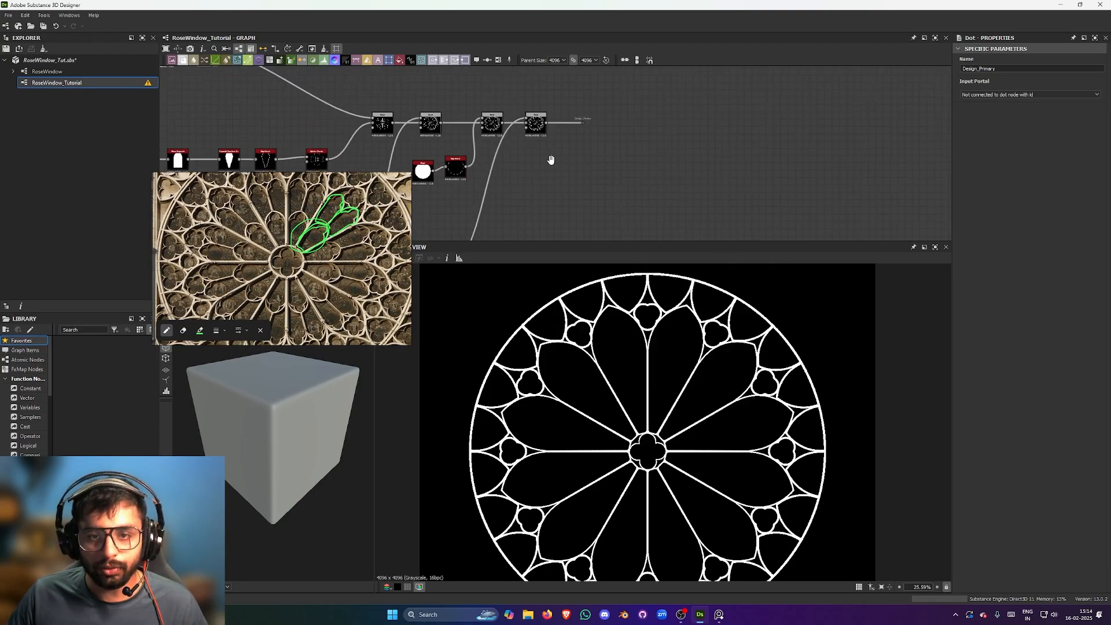
- Add a second Dot node in empty graph space and set its input portal to Design_Primary
{"action": "scroll", "coordinate": [573, 196], "scroll_direction": "up", "scroll_amount": 2}
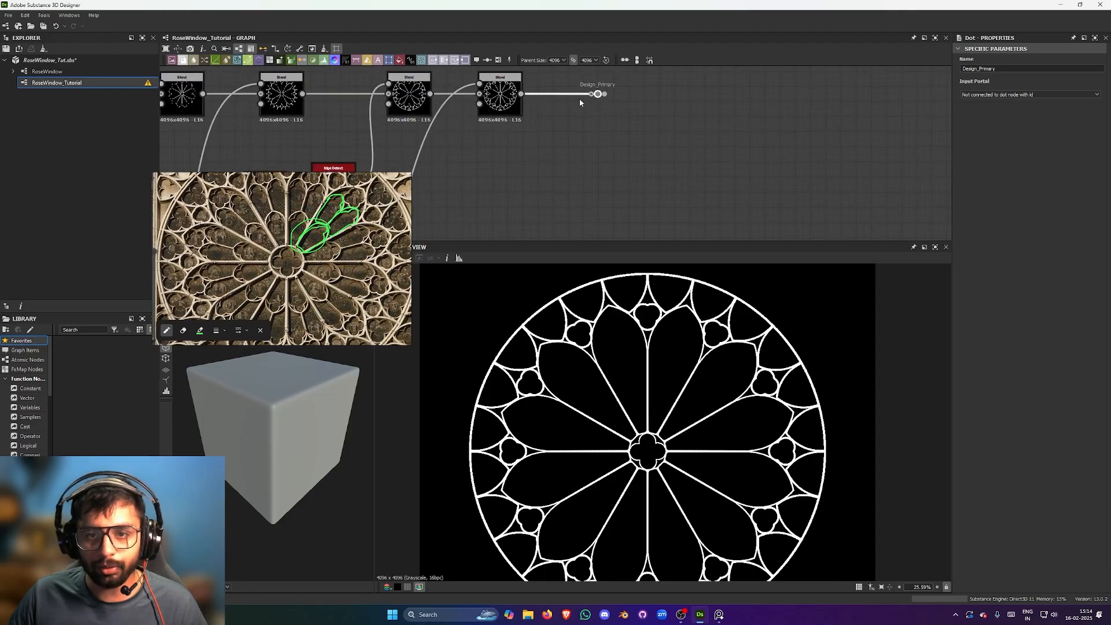
{"action": "scroll", "coordinate": [567, 114], "scroll_direction": "down", "scroll_amount": 1}
{"action": "left_click_drag", "start_coordinate": [586, 148], "coordinate": [569, 114]}
{"action": "scroll", "coordinate": [629, 149], "scroll_direction": "down", "scroll_amount": 3}
{"action": "mouse_move", "coordinate": [629, 149]}
{"action": "middle_mouse_down"}
{"action": "mouse_move", "coordinate": [599, 118]}
{"action": "mouse_move", "coordinate": [620, 133]}
{"action": "middle_mouse_up"}
{"action": "key", "text": "space"}
{"action": "type", "text": "dot"}
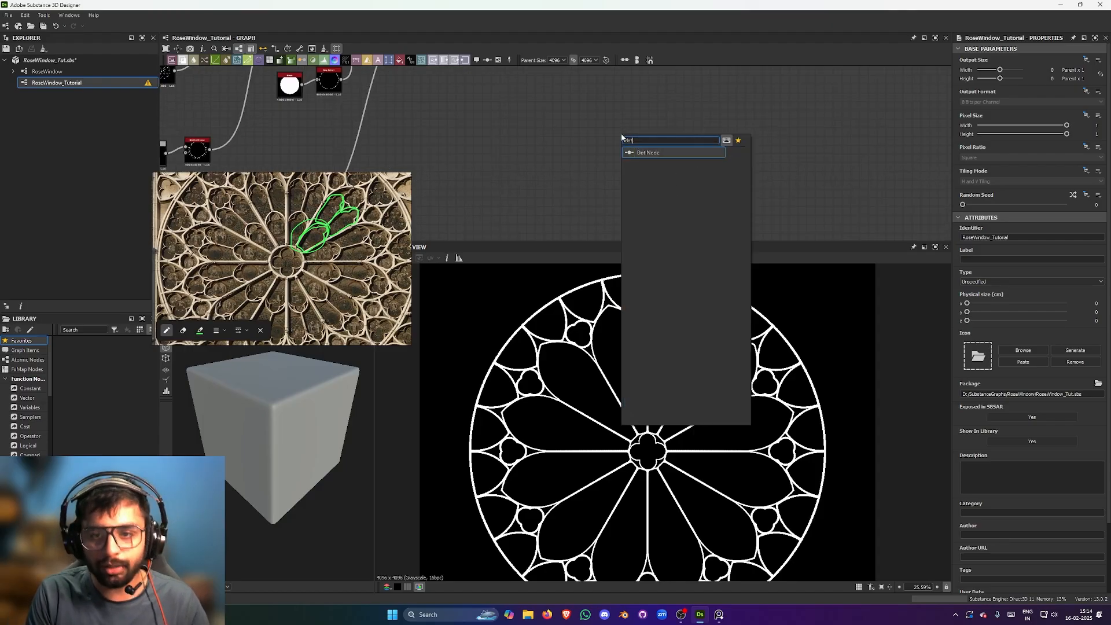
{"action": "key", "text": "Return"}
{"action": "left_click", "coordinate": [980, 95]}
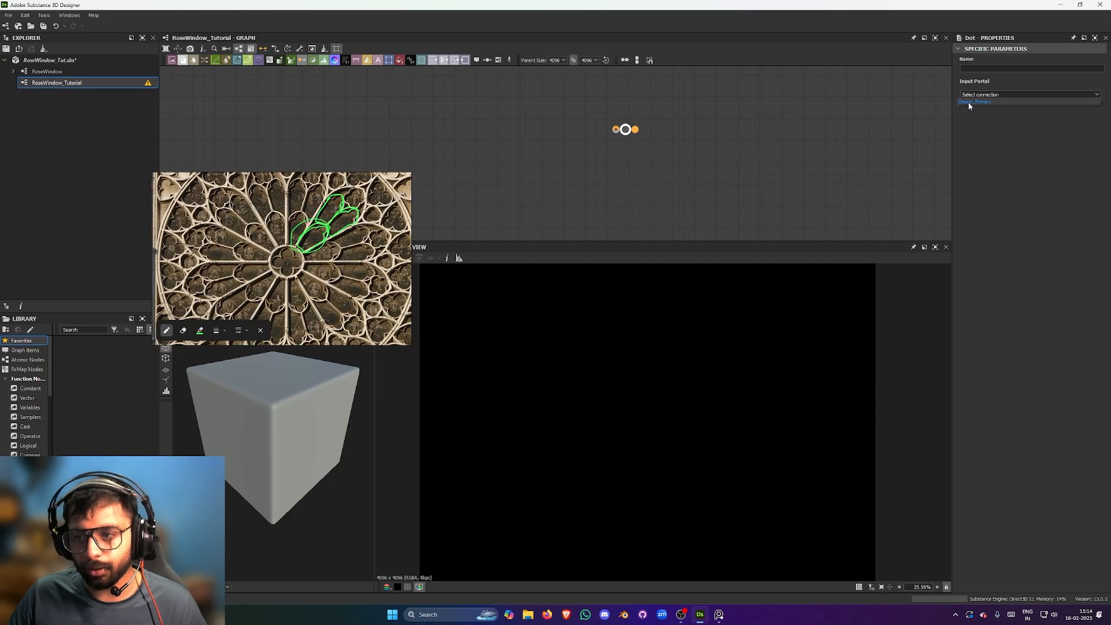
{"action": "left_click", "coordinate": [975, 102]}
{"action": "middle_click_drag", "start_coordinate": [657, 142], "coordinate": [607, 151]}
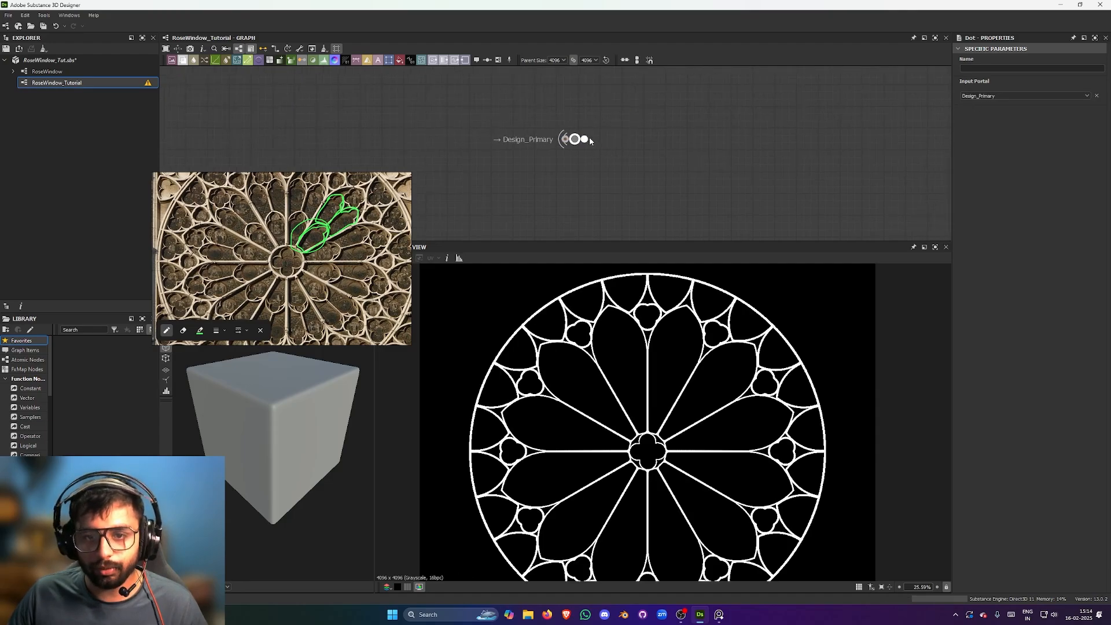
- Examine the portal link between the Design_Primary dot and the second Dot node, repositioning the second dot
{"action": "left_click_drag", "start_coordinate": [584, 139], "coordinate": [669, 108]}
{"action": "scroll", "coordinate": [580, 140], "scroll_direction": "down", "scroll_amount": 1}
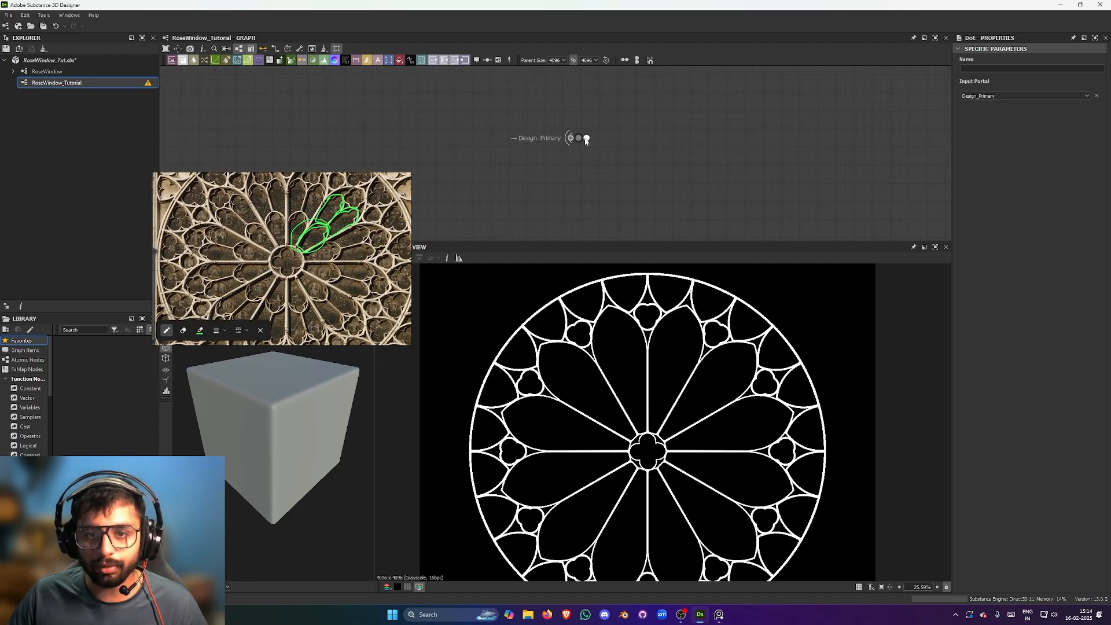
{"action": "left_click", "coordinate": [579, 138]}
{"action": "scroll", "coordinate": [570, 128], "scroll_direction": "down", "scroll_amount": 2}
{"action": "middle_click_drag", "start_coordinate": [534, 71], "coordinate": [609, 168]}
{"action": "middle_click_drag", "start_coordinate": [492, 132], "coordinate": [474, 110]}
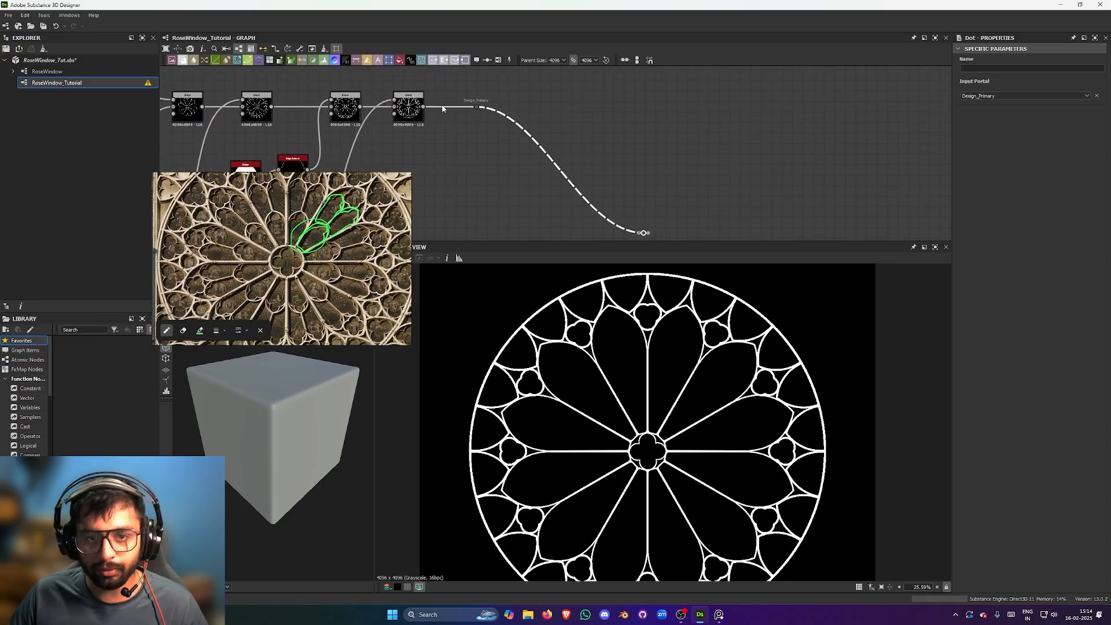
{"action": "left_click", "coordinate": [570, 151]}
{"action": "mouse_move", "coordinate": [571, 153]}
{"action": "middle_mouse_down"}
{"action": "mouse_move", "coordinate": [568, 141]}
{"action": "mouse_move", "coordinate": [556, 149]}
{"action": "middle_mouse_up"}
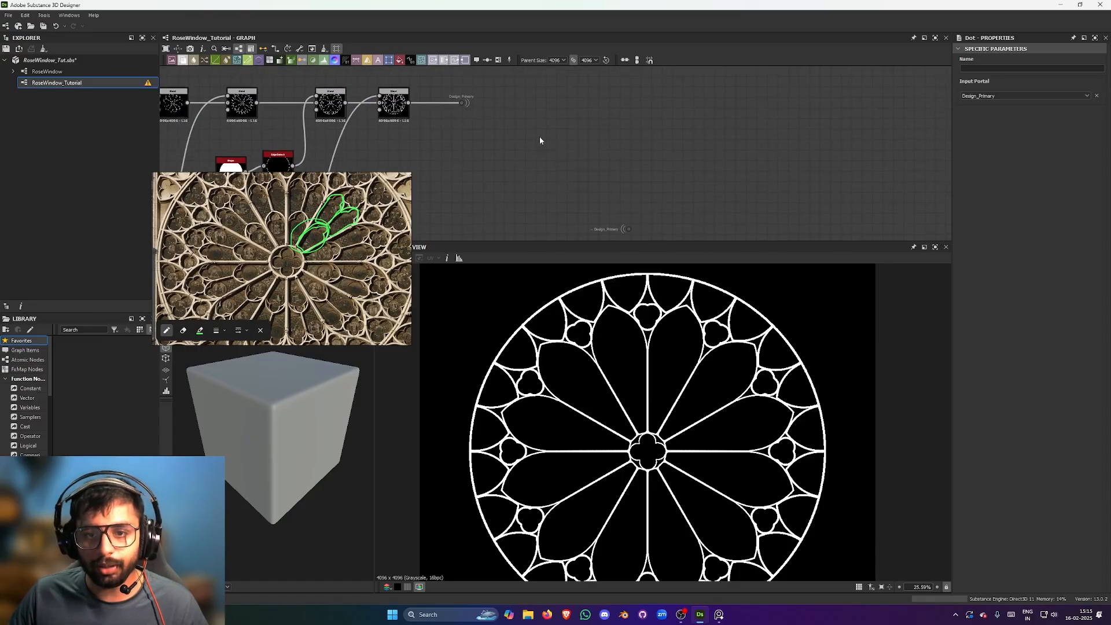
{"action": "scroll", "coordinate": [593, 169], "scroll_direction": "down", "scroll_amount": 3}
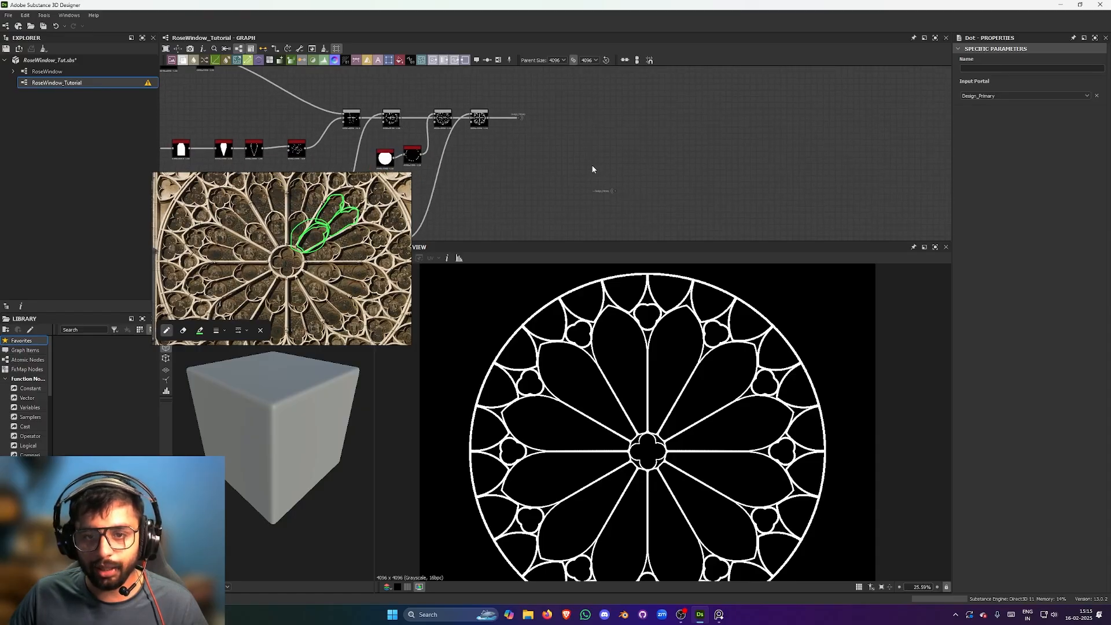
{"action": "left_click_drag", "start_coordinate": [615, 191], "coordinate": [576, 206]}
{"action": "left_click", "coordinate": [587, 161]}
{"action": "middle_click_drag", "start_coordinate": [587, 162], "coordinate": [568, 176]}
{"action": "scroll", "coordinate": [543, 144], "scroll_direction": "up", "scroll_amount": 2}
{"action": "left_click", "coordinate": [606, 195]}
{"action": "scroll", "coordinate": [640, 188], "scroll_direction": "down", "scroll_amount": 3}
{"action": "scroll", "coordinate": [624, 188], "scroll_direction": "up", "scroll_amount": 3}
{"action": "left_click", "coordinate": [568, 126]}
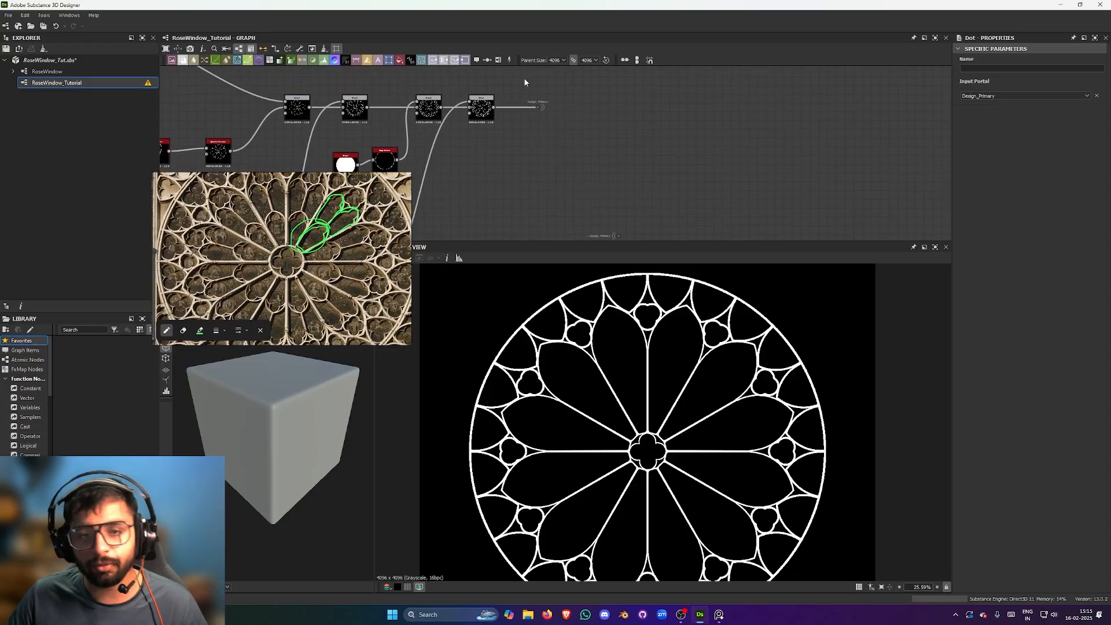
- Delete the second Dot node that receives Design_Primary through its portal
{"action": "scroll", "coordinate": [620, 173], "scroll_direction": "down", "scroll_amount": 5}
{"action": "scroll", "coordinate": [579, 157], "scroll_direction": "up", "scroll_amount": 1}
{"action": "middle_click_drag", "start_coordinate": [640, 155], "coordinate": [610, 166]}
{"action": "scroll", "coordinate": [610, 154], "scroll_direction": "up", "scroll_amount": 2}
{"action": "middle_click_drag", "start_coordinate": [581, 114], "coordinate": [581, 154]}
{"action": "left_click", "coordinate": [572, 128]}
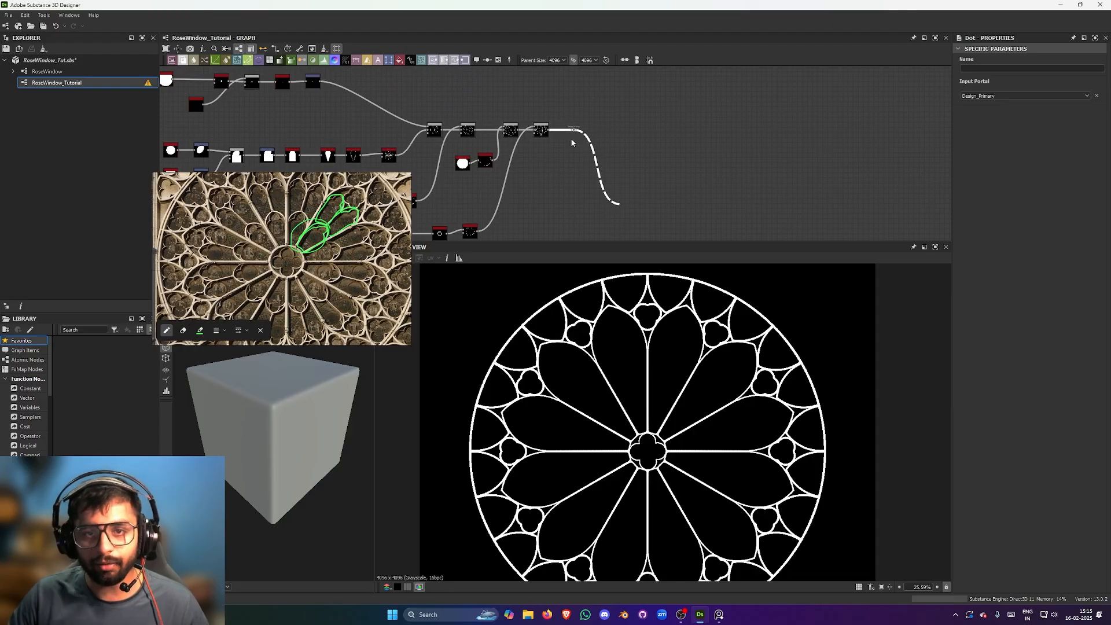
{"action": "left_click", "coordinate": [617, 138]}
{"action": "scroll", "coordinate": [607, 183], "scroll_direction": "up", "scroll_amount": 5}
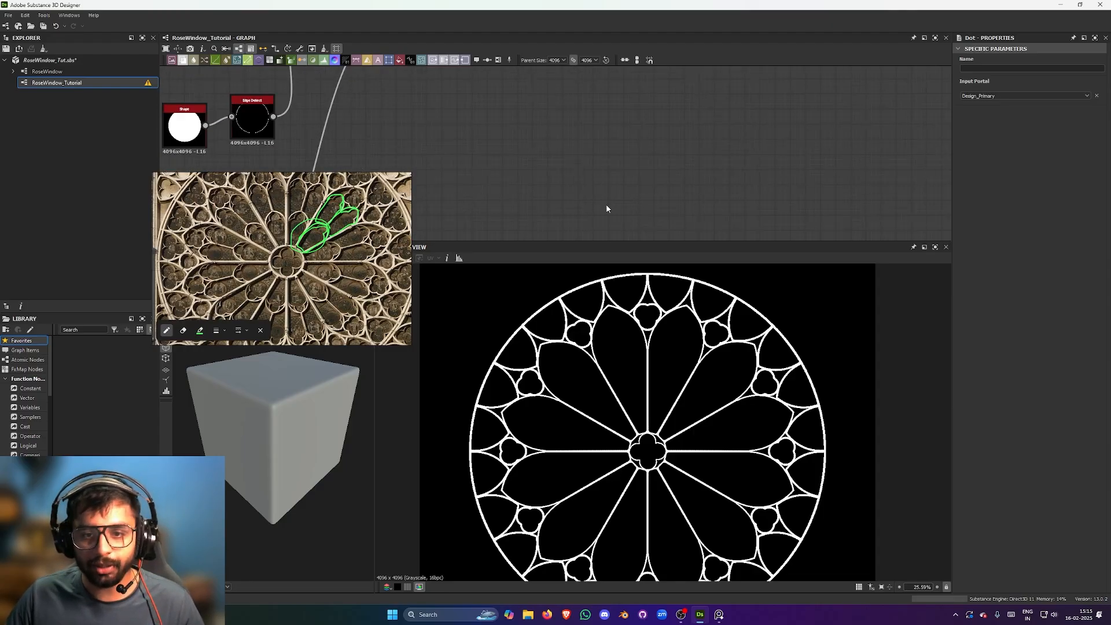
{"action": "scroll", "coordinate": [607, 207], "scroll_direction": "down", "scroll_amount": 5}
{"action": "key", "text": "Delete"}
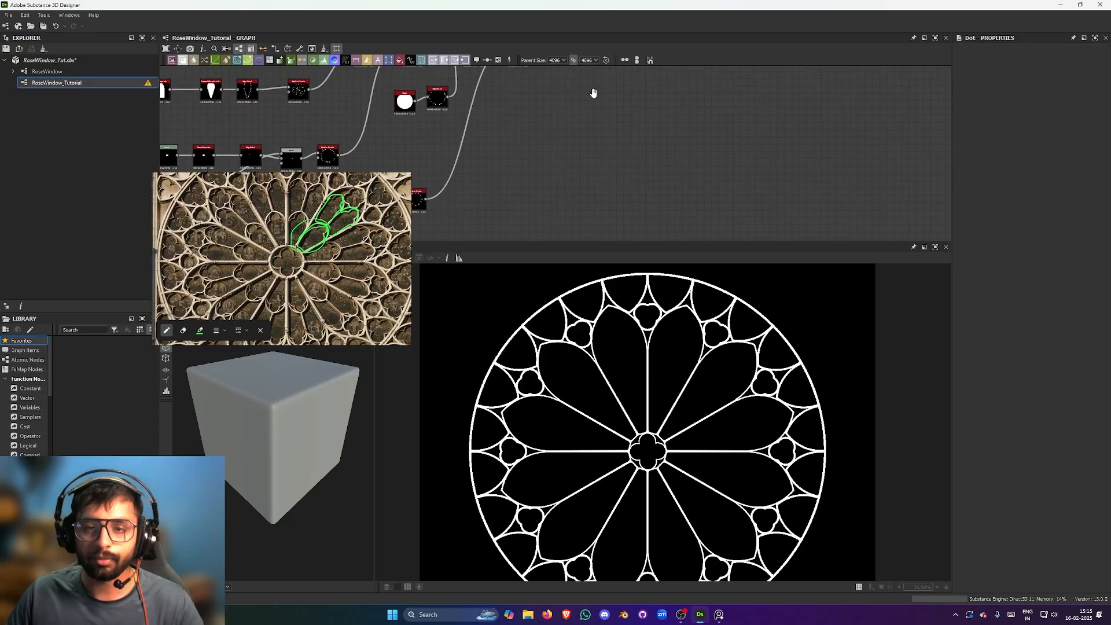
- Add a Blend node fed by the output of the Design_Primary dot
{"action": "middle_click_drag", "start_coordinate": [593, 95], "coordinate": [593, 152]}
{"action": "scroll", "coordinate": [581, 137], "scroll_direction": "down", "scroll_amount": 1}
{"action": "scroll", "coordinate": [571, 121], "scroll_direction": "up", "scroll_amount": 3}
{"action": "left_click_drag", "start_coordinate": [572, 109], "coordinate": [639, 122]}
{"action": "type", "text": "bl"}
{"action": "left_click", "coordinate": [624, 127]}
- Connect the arch detail's Splatter Circular output to the new Blend's foreground and preview the Blend
{"action": "scroll", "coordinate": [640, 124], "scroll_direction": "down", "scroll_amount": 5}
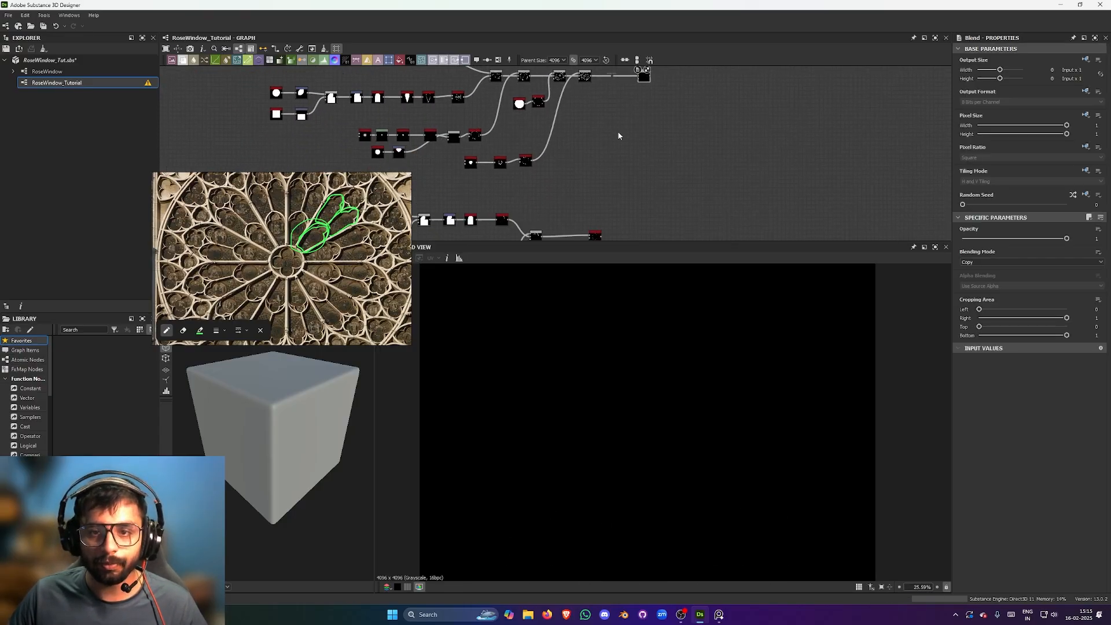
{"action": "middle_click_drag", "start_coordinate": [639, 124], "coordinate": [598, 215]}
{"action": "left_click", "coordinate": [601, 216]}
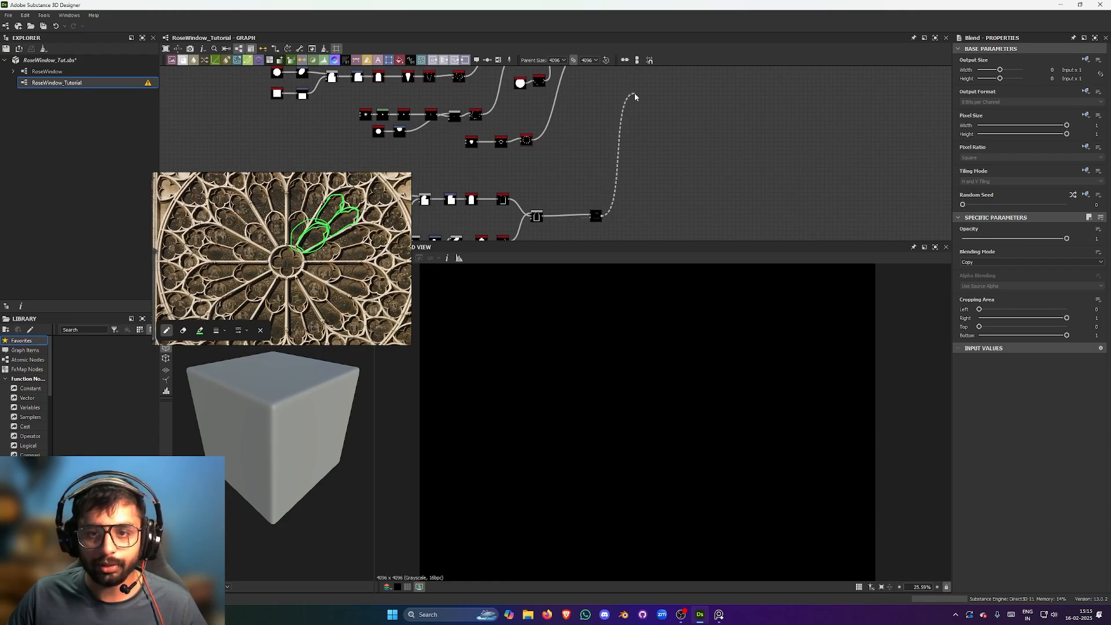
{"action": "middle_click_drag", "start_coordinate": [634, 93], "coordinate": [620, 168]}
{"action": "scroll", "coordinate": [626, 110], "scroll_direction": "up", "scroll_amount": 4}
{"action": "left_click", "coordinate": [622, 158]}
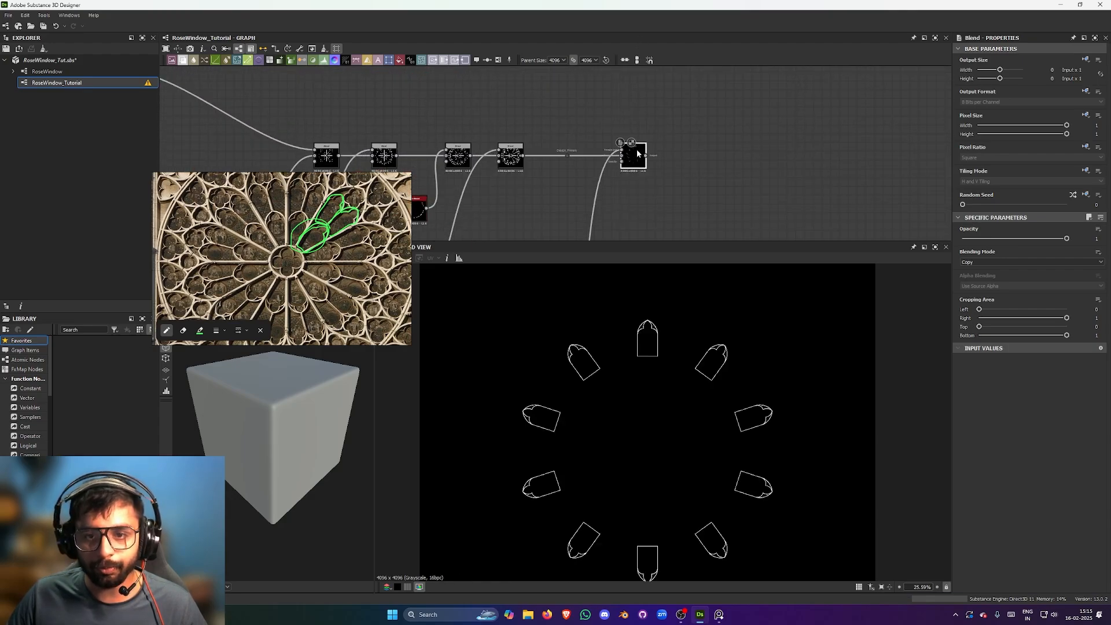
- Set the new Blend's blending mode to Screen and inspect the arches over the rose window
{"action": "scroll", "coordinate": [636, 161], "scroll_direction": "down", "scroll_amount": 3}
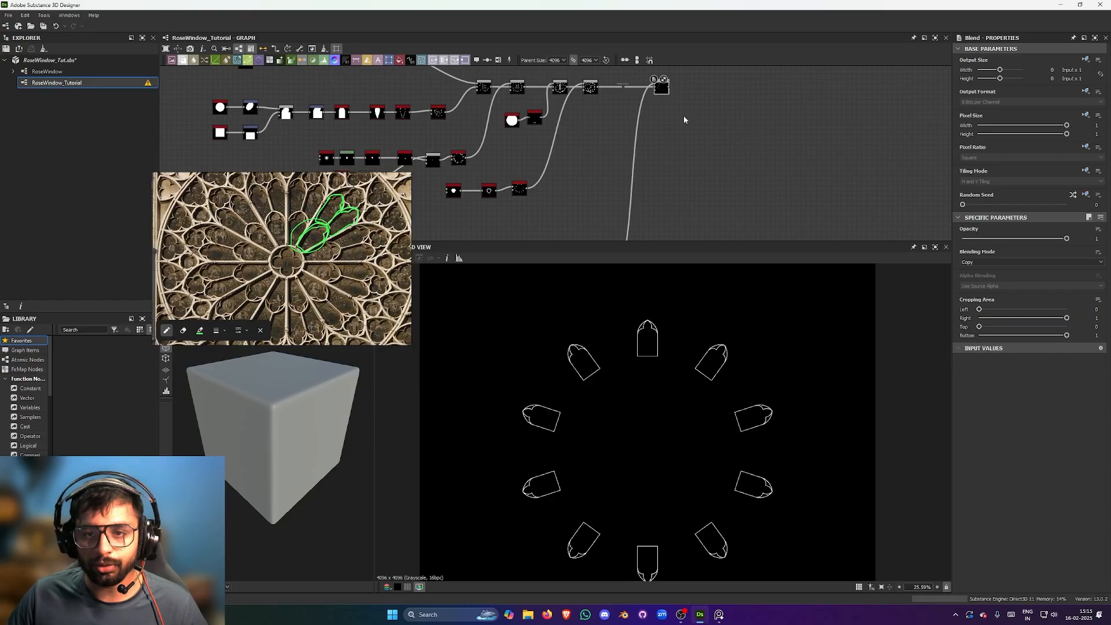
{"action": "left_click", "coordinate": [1019, 263]}
{"action": "left_click", "coordinate": [984, 314]}
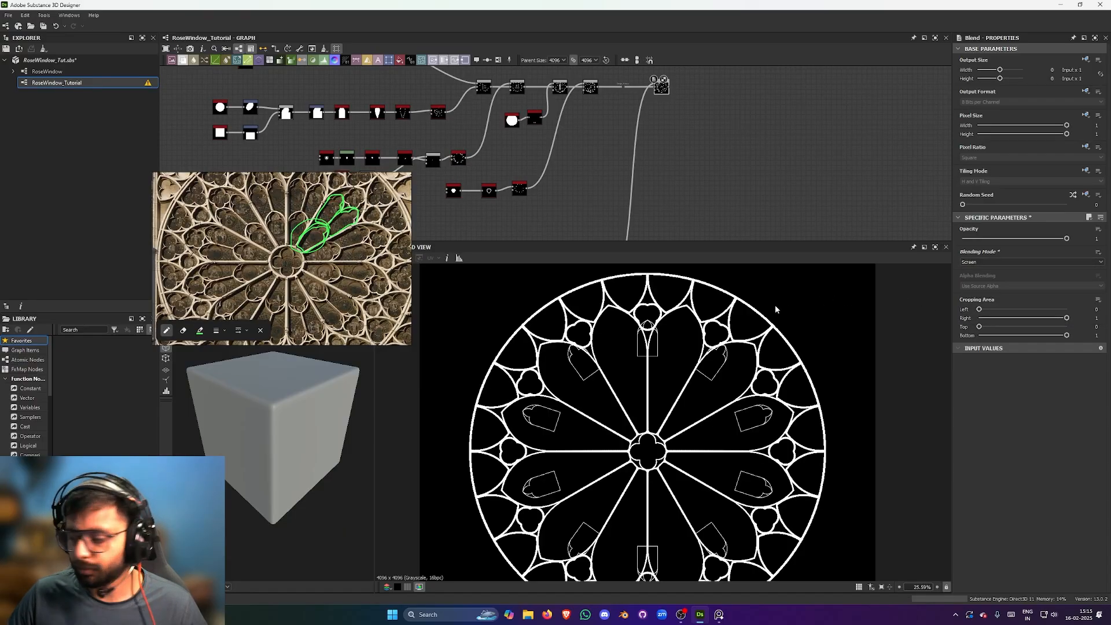
{"action": "scroll", "coordinate": [697, 378], "scroll_direction": "up", "scroll_amount": 2}
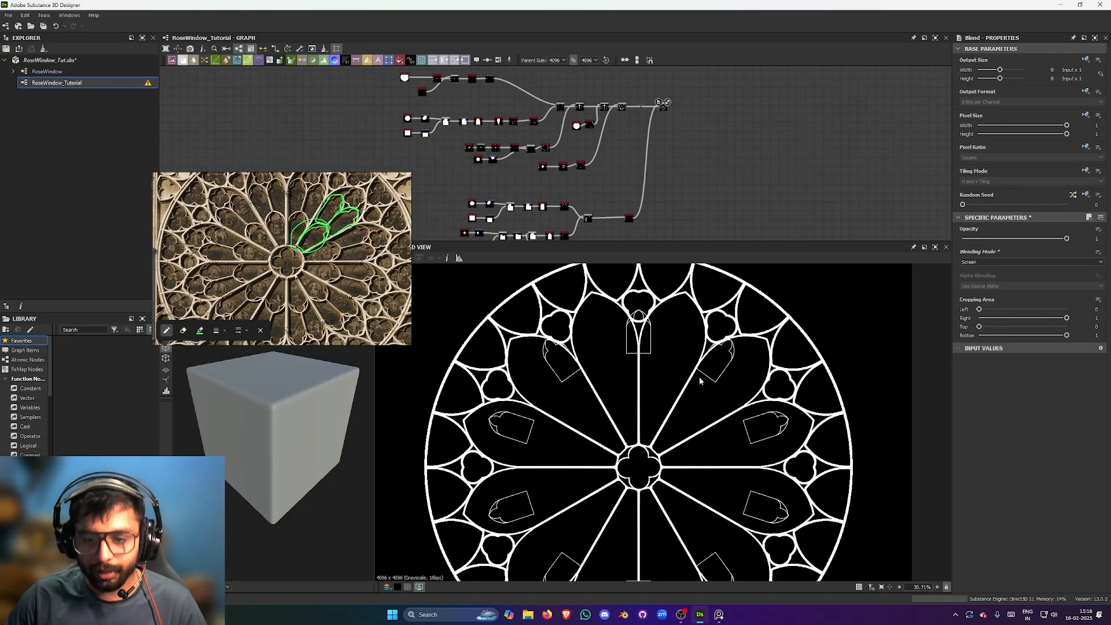
{"action": "scroll", "coordinate": [741, 380], "scroll_direction": "down", "scroll_amount": 1}
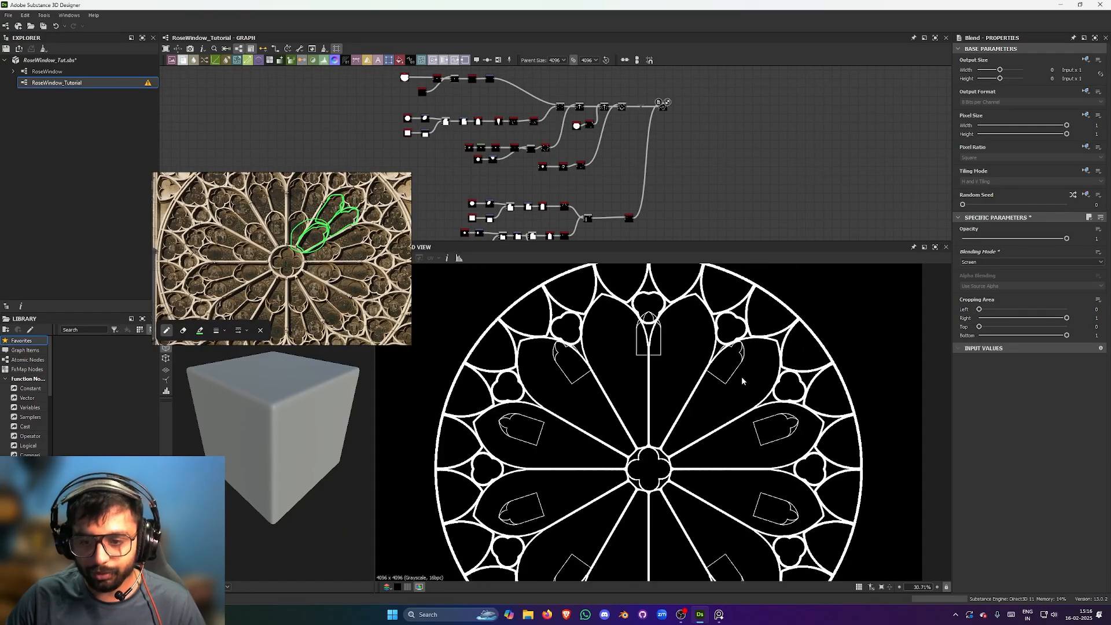
{"action": "middle_click_drag", "start_coordinate": [742, 379], "coordinate": [683, 398]}
{"action": "scroll", "coordinate": [688, 357], "scroll_direction": "down", "scroll_amount": 1}
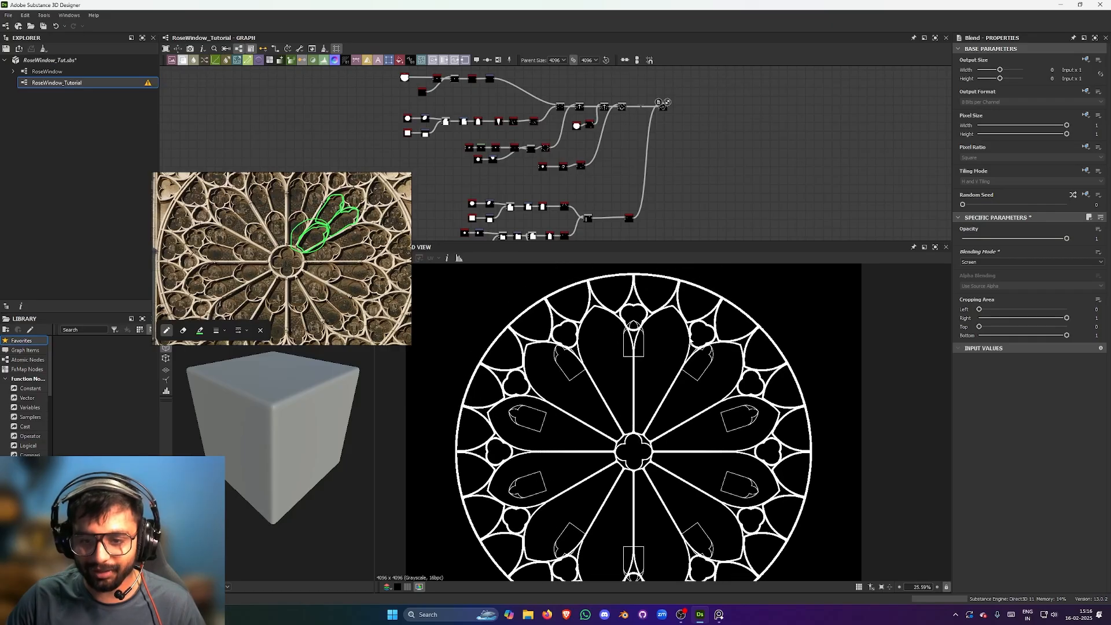
- Set the arch detail Splatter Circular's Pattern Amount to 12
{"action": "scroll", "coordinate": [680, 158], "scroll_direction": "up", "scroll_amount": 3}
{"action": "middle_click_drag", "start_coordinate": [631, 233], "coordinate": [674, 154]}
{"action": "scroll", "coordinate": [623, 193], "scroll_direction": "up", "scroll_amount": 3}
{"action": "left_click", "coordinate": [653, 173]}
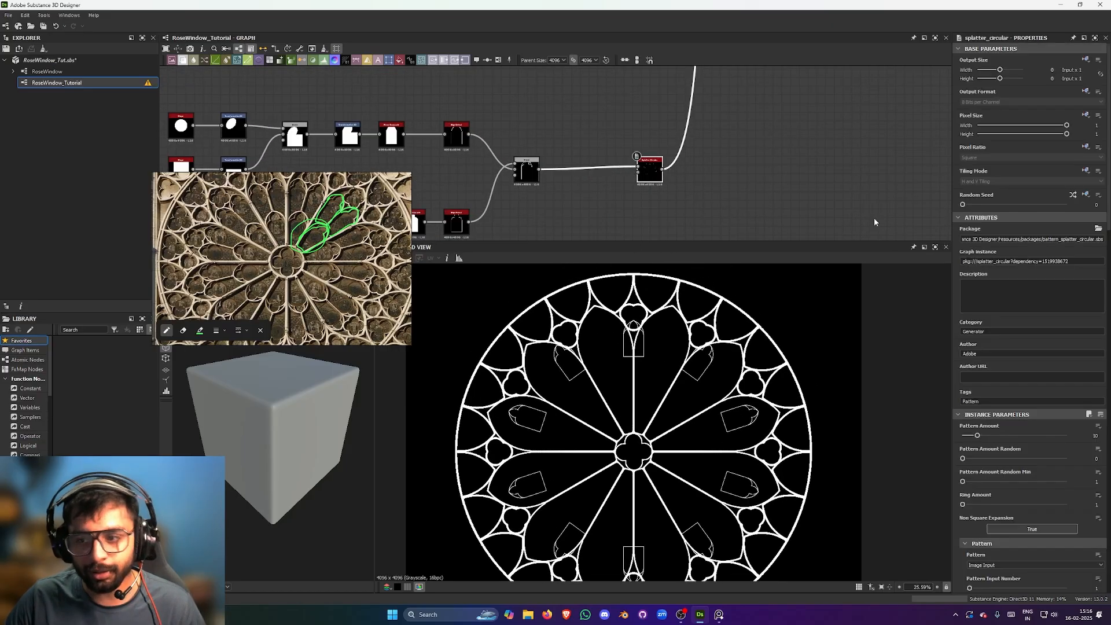
{"action": "scroll", "coordinate": [788, 220], "scroll_direction": "up", "scroll_amount": 1}
{"action": "middle_click_drag", "start_coordinate": [618, 180], "coordinate": [652, 173]}
{"action": "scroll", "coordinate": [649, 168], "scroll_direction": "up", "scroll_amount": 1}
{"action": "left_click_drag", "start_coordinate": [671, 170], "coordinate": [653, 176]}
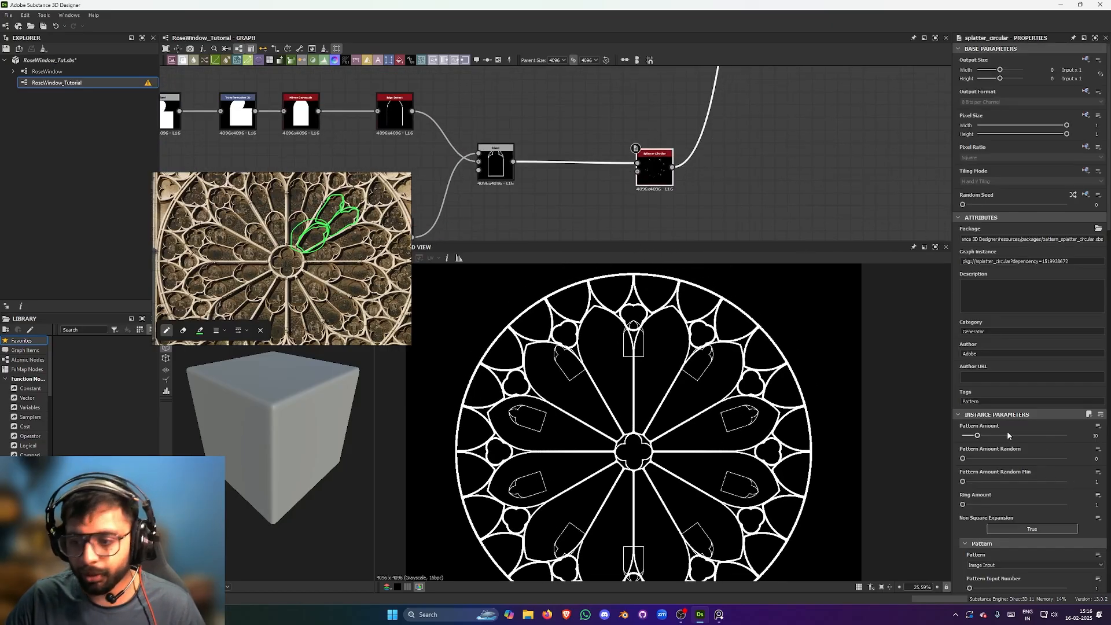
{"action": "scroll", "coordinate": [1001, 441], "scroll_direction": "down", "scroll_amount": 2}
{"action": "scroll", "coordinate": [1000, 444], "scroll_direction": "down", "scroll_amount": 1}
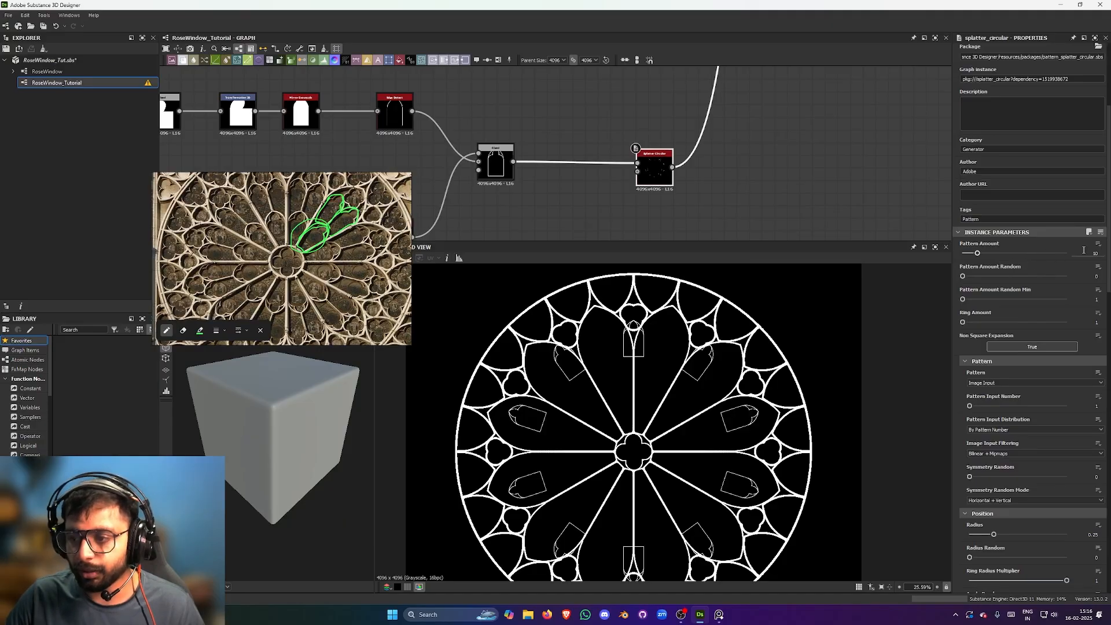
{"action": "key", "text": "Return"}
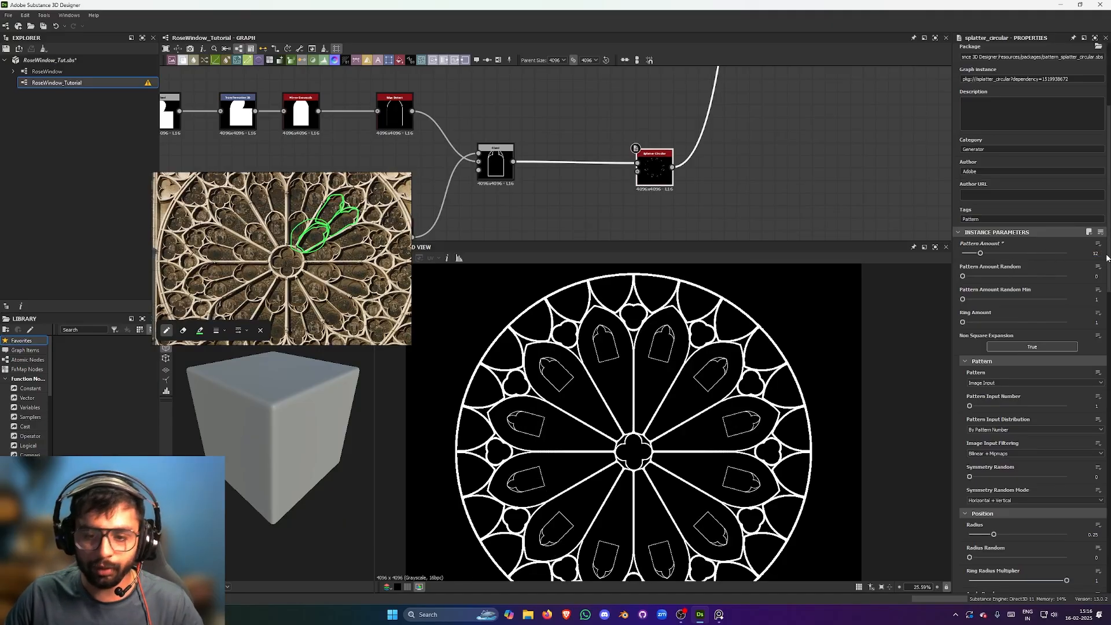
- Reduce the Splatter Circular's Radius to about 0.13 and inspect the arches around the central quatrefoil
{"action": "middle_click_drag", "start_coordinate": [680, 433], "coordinate": [691, 394]}
{"action": "scroll", "coordinate": [925, 431], "scroll_direction": "down", "scroll_amount": 7}
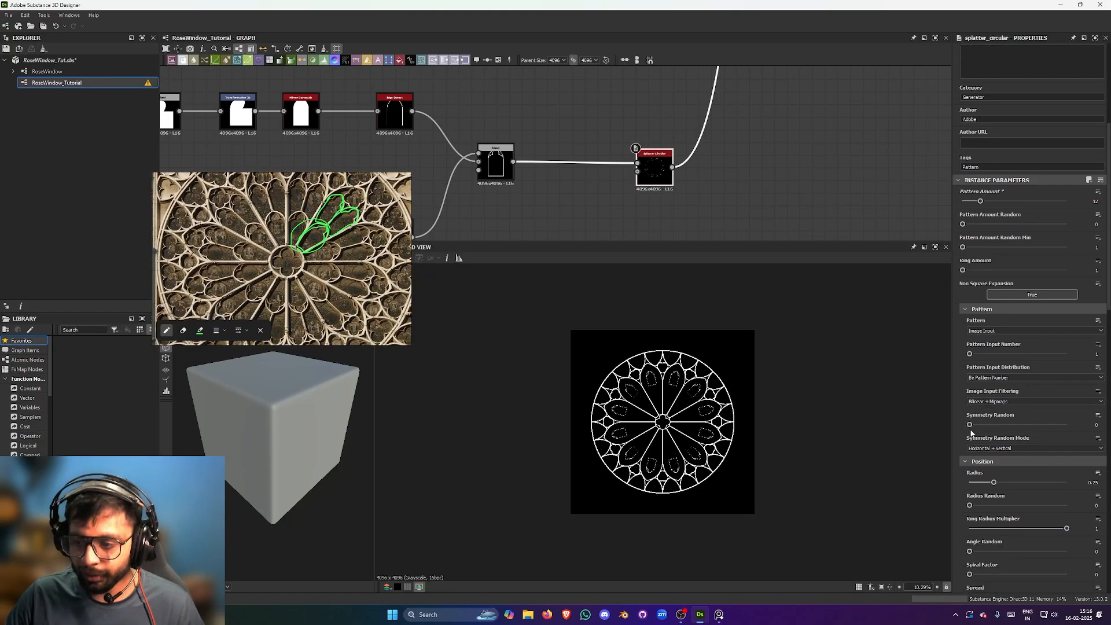
{"action": "scroll", "coordinate": [709, 420], "scroll_direction": "up", "scroll_amount": 5}
{"action": "scroll", "coordinate": [1009, 372], "scroll_direction": "down", "scroll_amount": 4}
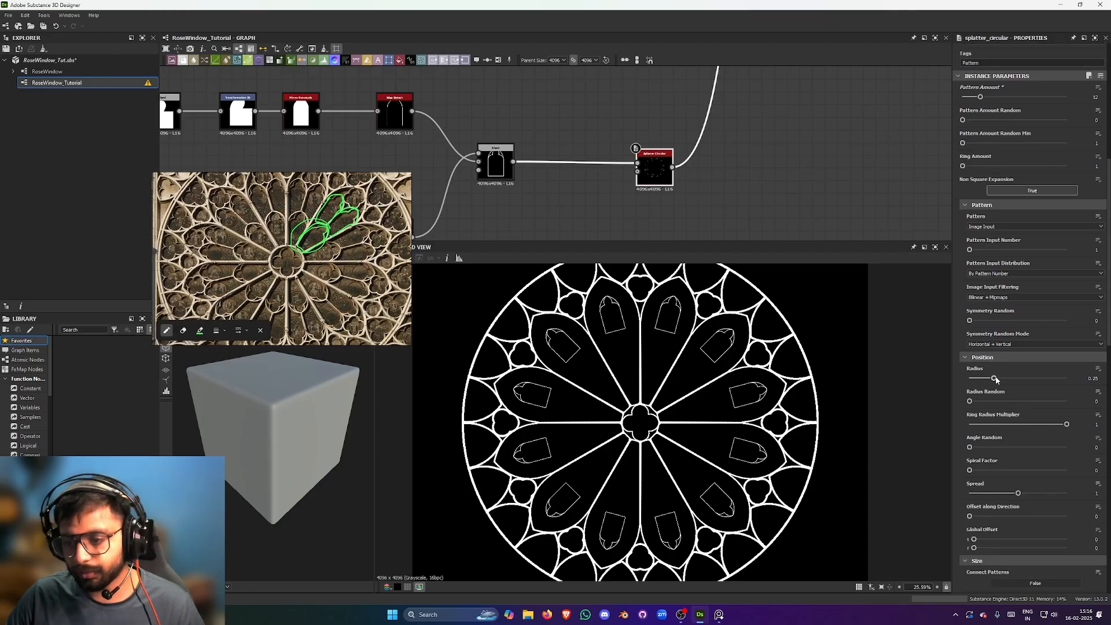
{"action": "left_click_drag", "start_coordinate": [995, 380], "coordinate": [983, 379]}
{"action": "scroll", "coordinate": [705, 378], "scroll_direction": "up", "scroll_amount": 5}
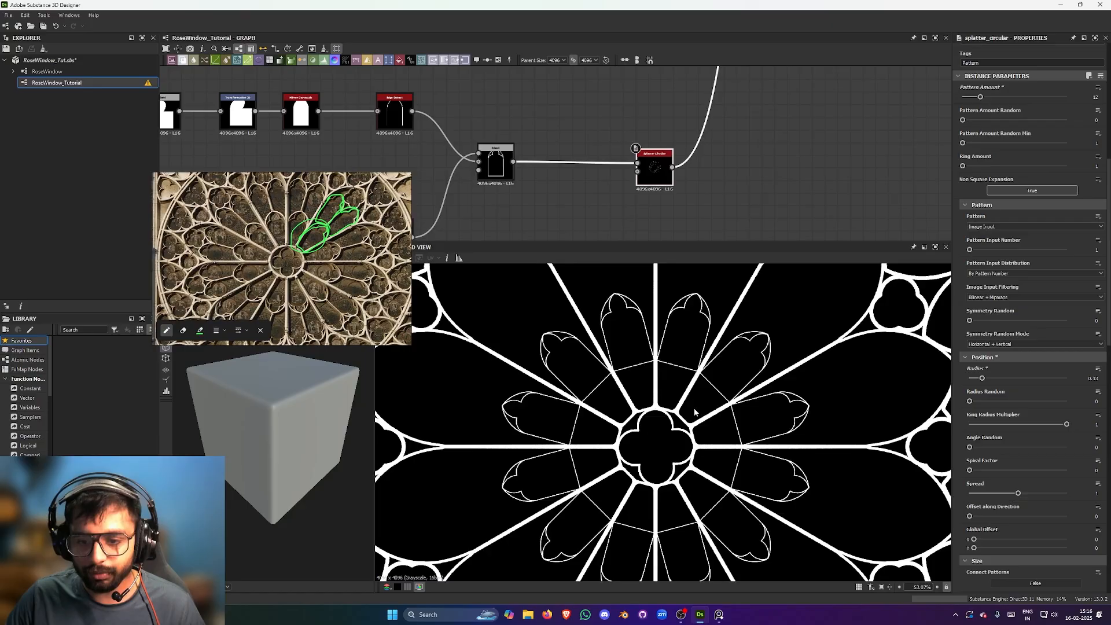
{"action": "middle_click_drag", "start_coordinate": [705, 336], "coordinate": [617, 414]}
{"action": "scroll", "coordinate": [636, 411], "scroll_direction": "up", "scroll_amount": 2}
{"action": "scroll", "coordinate": [616, 413], "scroll_direction": "down", "scroll_amount": 2}
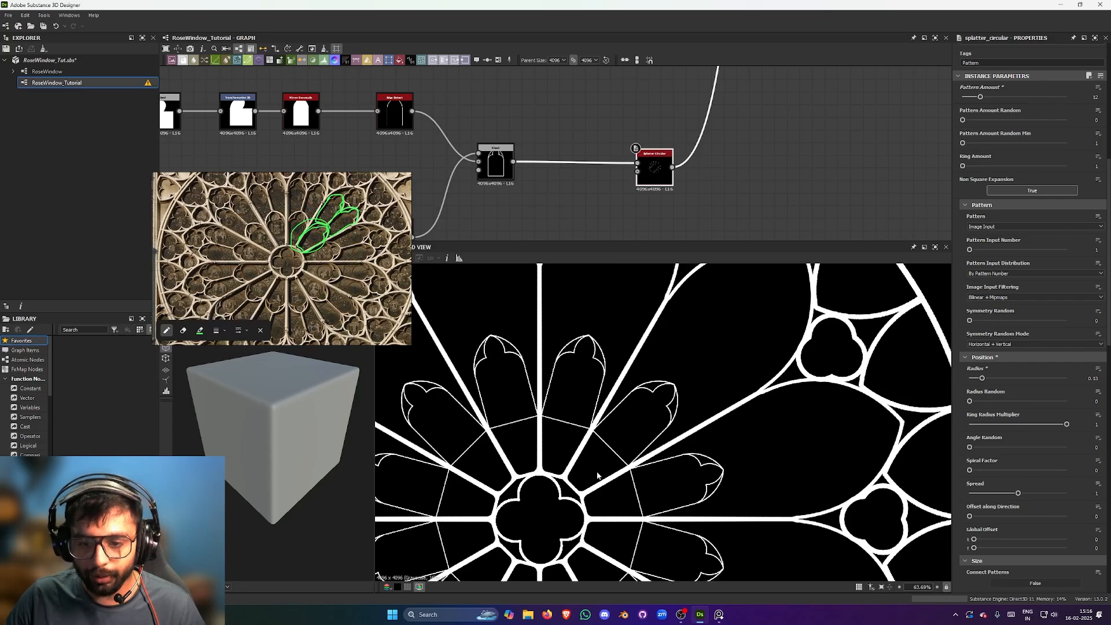
{"action": "scroll", "coordinate": [591, 434], "scroll_direction": "up", "scroll_amount": 2}
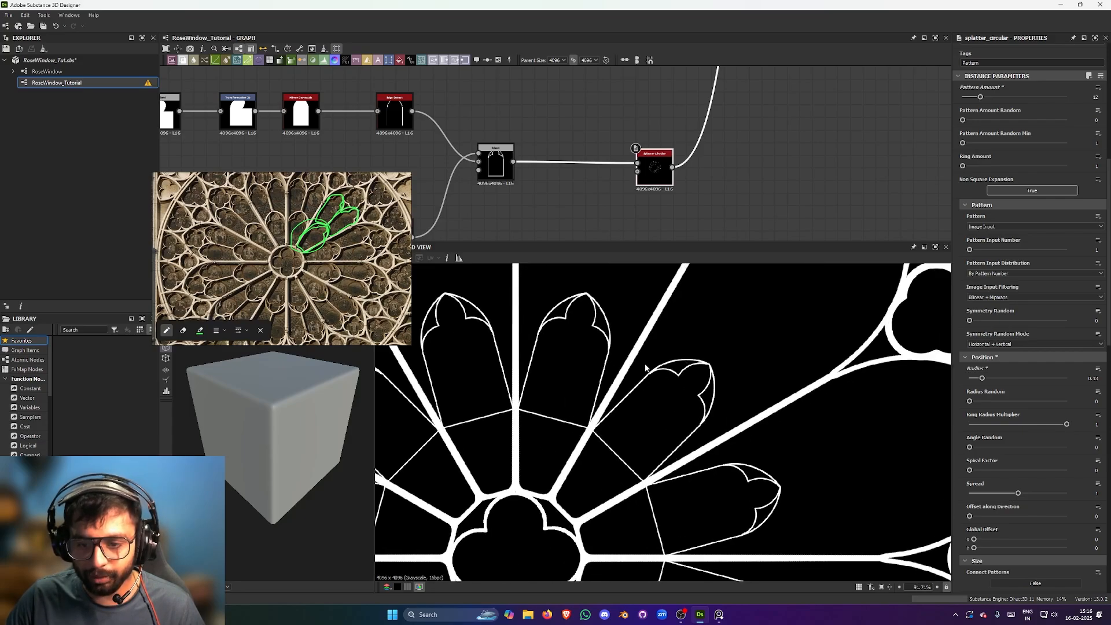
{"action": "scroll", "coordinate": [628, 410], "scroll_direction": "down", "scroll_amount": 3}
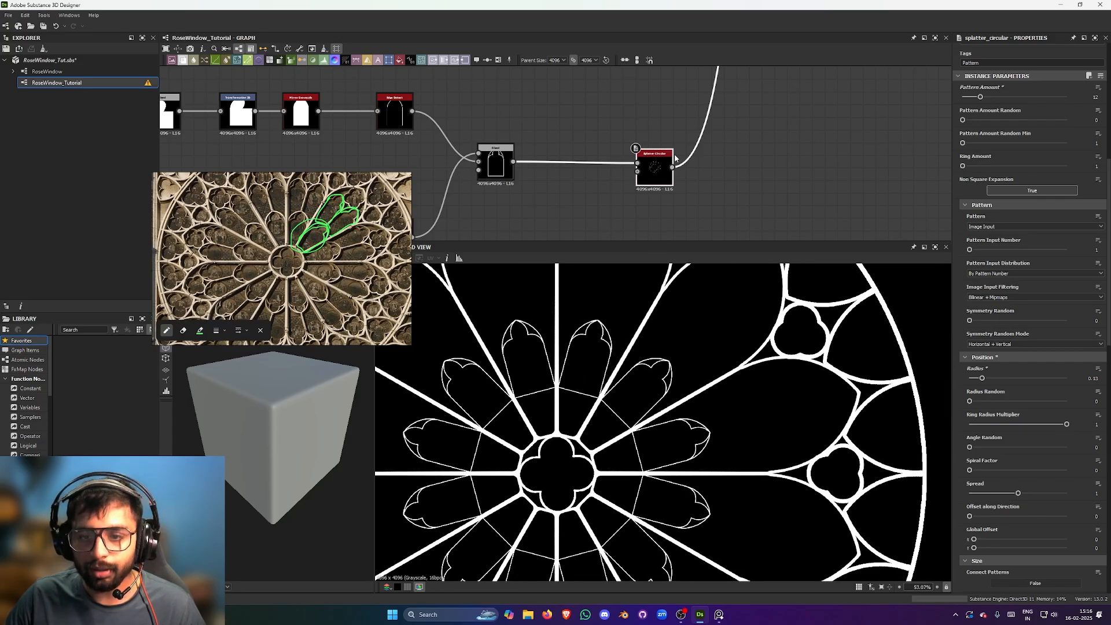
- Reposition the Splatter Circular and the Blend of the two arch outlines, leaving room for a node between them
{"action": "left_click_drag", "start_coordinate": [662, 177], "coordinate": [637, 173]}
{"action": "left_click", "coordinate": [670, 187]}
{"action": "scroll", "coordinate": [674, 184], "scroll_direction": "down", "scroll_amount": 1}
{"action": "middle_click_drag", "start_coordinate": [503, 189], "coordinate": [715, 191]}
{"action": "scroll", "coordinate": [628, 171], "scroll_direction": "up", "scroll_amount": 2}
{"action": "left_click", "coordinate": [678, 164]}
{"action": "scroll", "coordinate": [592, 191], "scroll_direction": "down", "scroll_amount": 1}
{"action": "mouse_move", "coordinate": [626, 160]}
{"action": "middle_mouse_down"}
{"action": "mouse_move", "coordinate": [635, 133]}
{"action": "mouse_move", "coordinate": [627, 148]}
{"action": "middle_mouse_up"}
{"action": "left_click_drag", "start_coordinate": [722, 144], "coordinate": [734, 145]}
{"action": "middle_click_drag", "start_coordinate": [673, 192], "coordinate": [687, 184]}
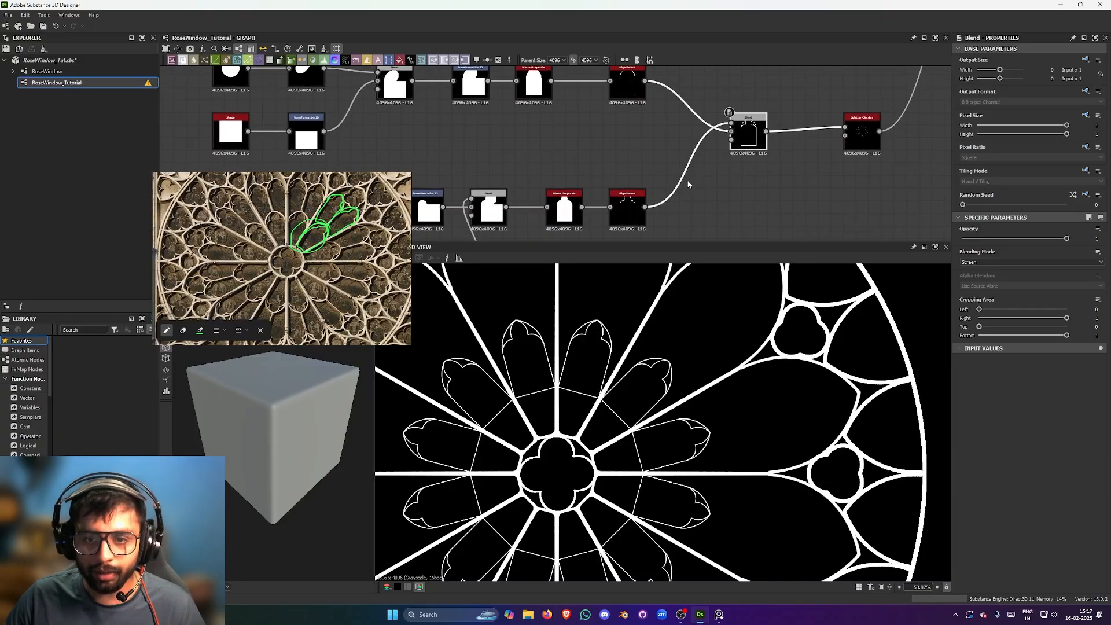
{"action": "scroll", "coordinate": [689, 191], "scroll_direction": "up", "scroll_amount": 2}
{"action": "middle_click_drag", "start_coordinate": [761, 166], "coordinate": [727, 194]}
{"action": "scroll", "coordinate": [727, 194], "scroll_direction": "down", "scroll_amount": 1}
{"action": "left_click_drag", "start_coordinate": [750, 166], "coordinate": [721, 167]}
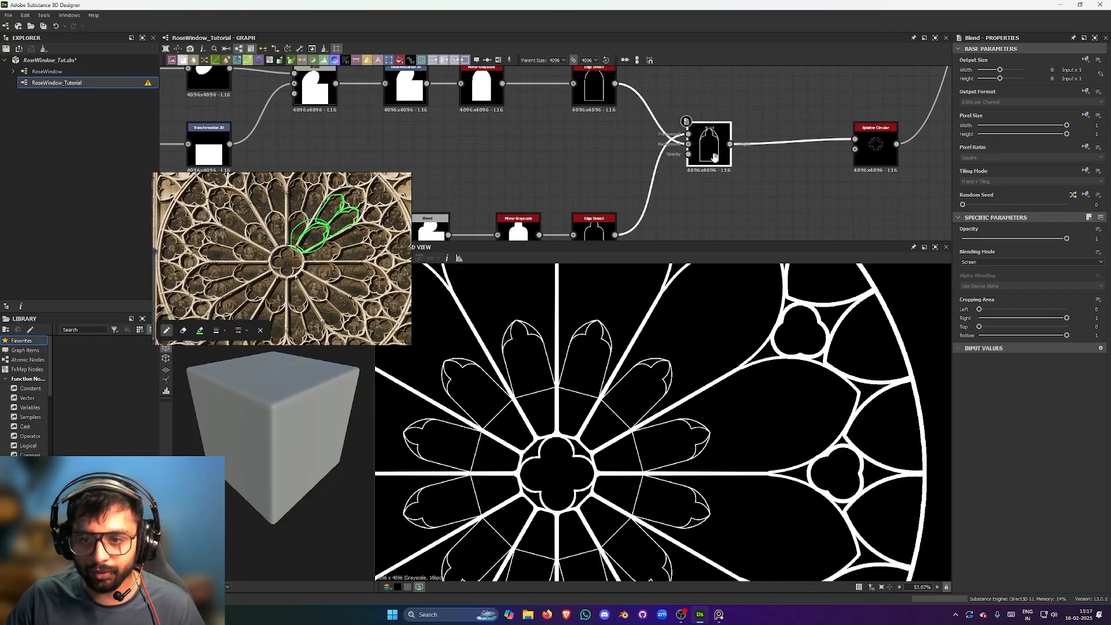
- Insert a Trapezoid Transform Grayscale node between the arch outlines' Blend and the Splatter Circular, and preview it
{"action": "middle_click_drag", "start_coordinate": [721, 166], "coordinate": [677, 206]}
{"action": "key", "text": "space"}
{"action": "type", "text": "traz"}
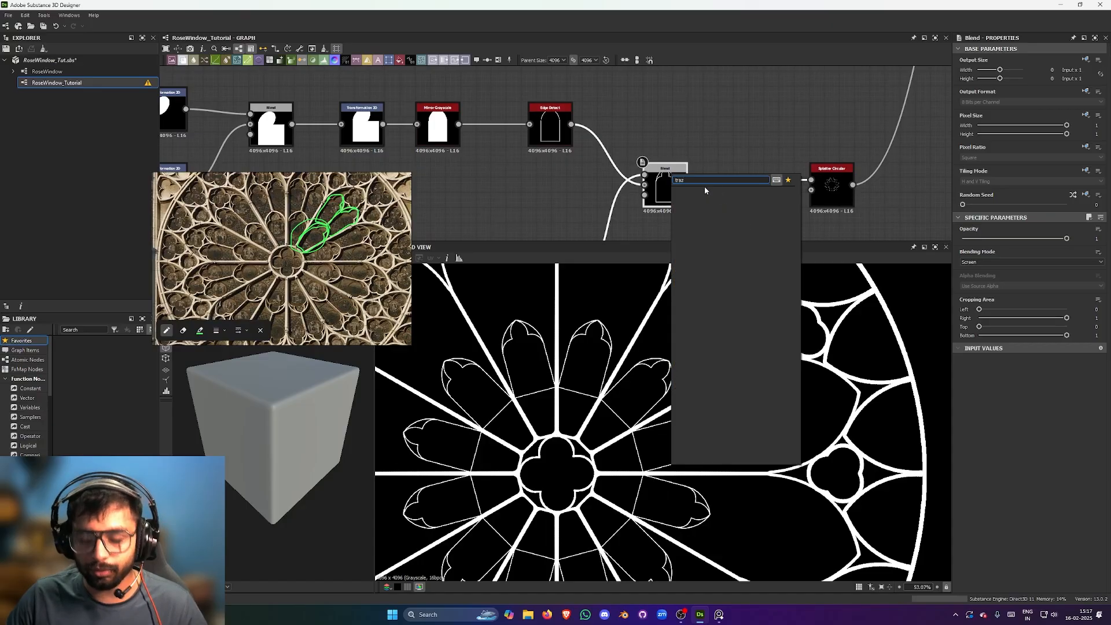
{"action": "key", "text": "BackSpace"}
{"action": "left_click", "coordinate": [710, 203]}
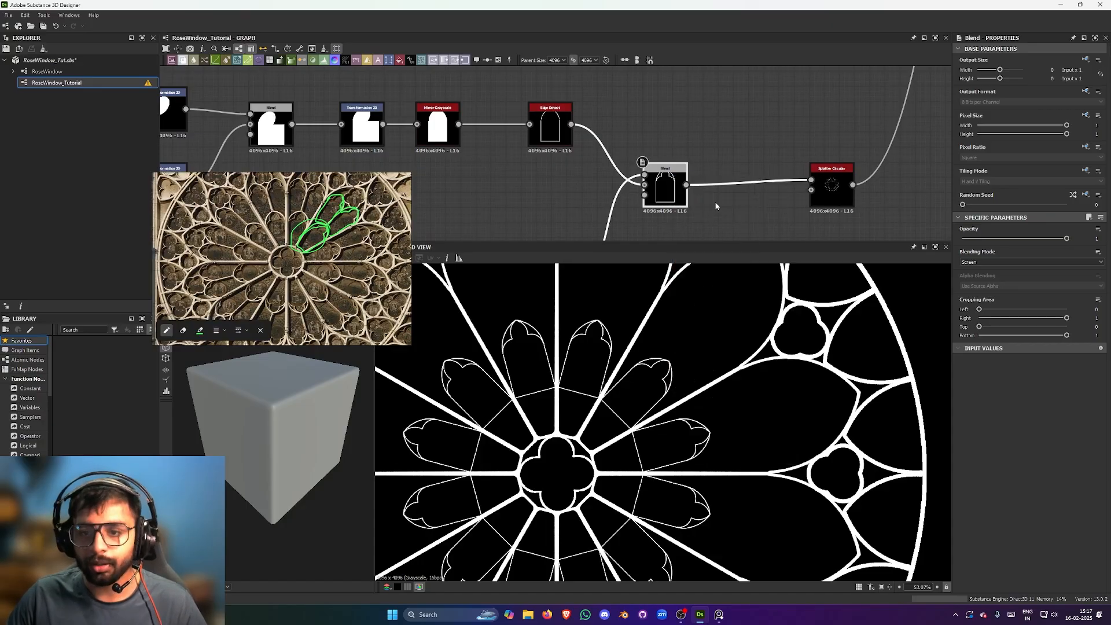
{"action": "scroll", "coordinate": [731, 202], "scroll_direction": "down", "scroll_amount": 1}
{"action": "scroll", "coordinate": [756, 204], "scroll_direction": "down", "scroll_amount": 4}
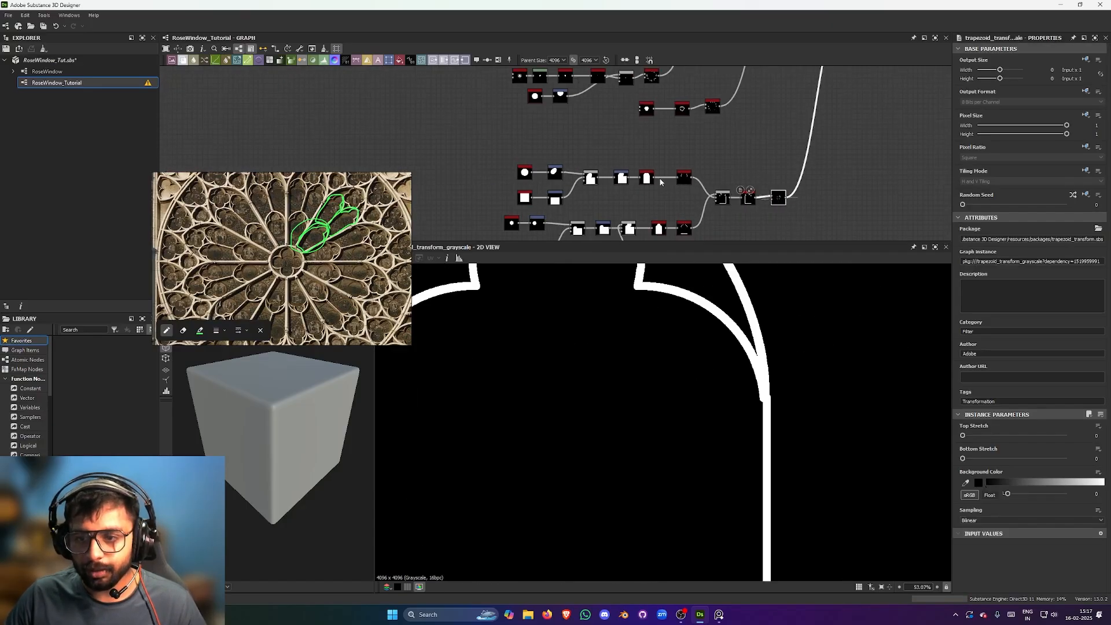
- Preview the final Blend to compare the ring of arches inside the full rose window with the reference photo
{"action": "left_click", "coordinate": [782, 198]}
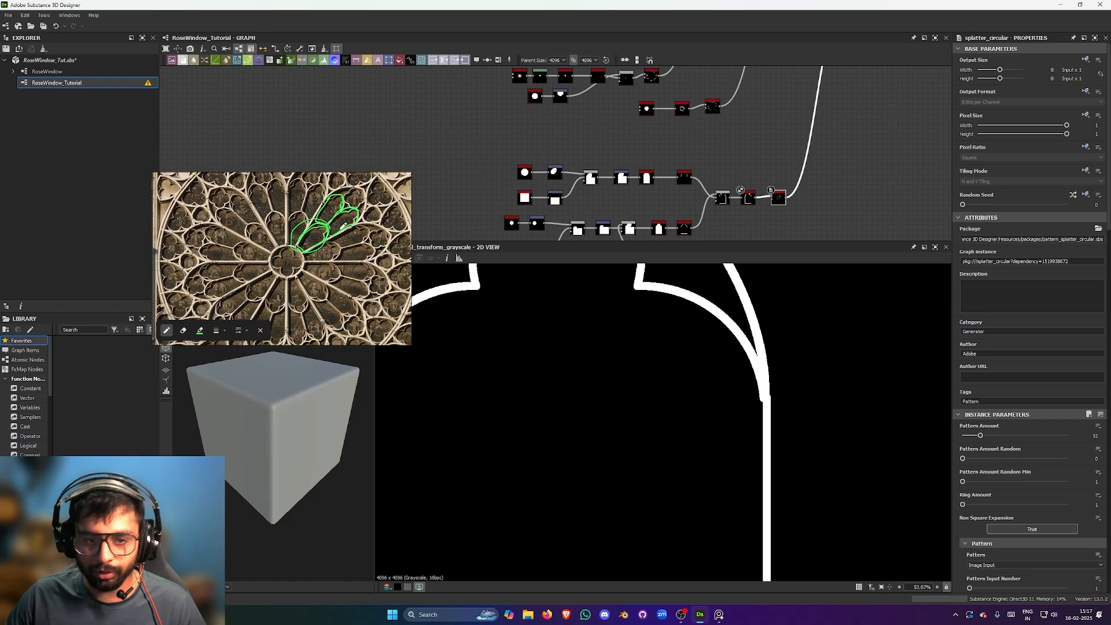
{"action": "scroll", "coordinate": [343, 226], "scroll_direction": "up", "scroll_amount": 2}
{"action": "middle_click_drag", "start_coordinate": [390, 233], "coordinate": [327, 231]}
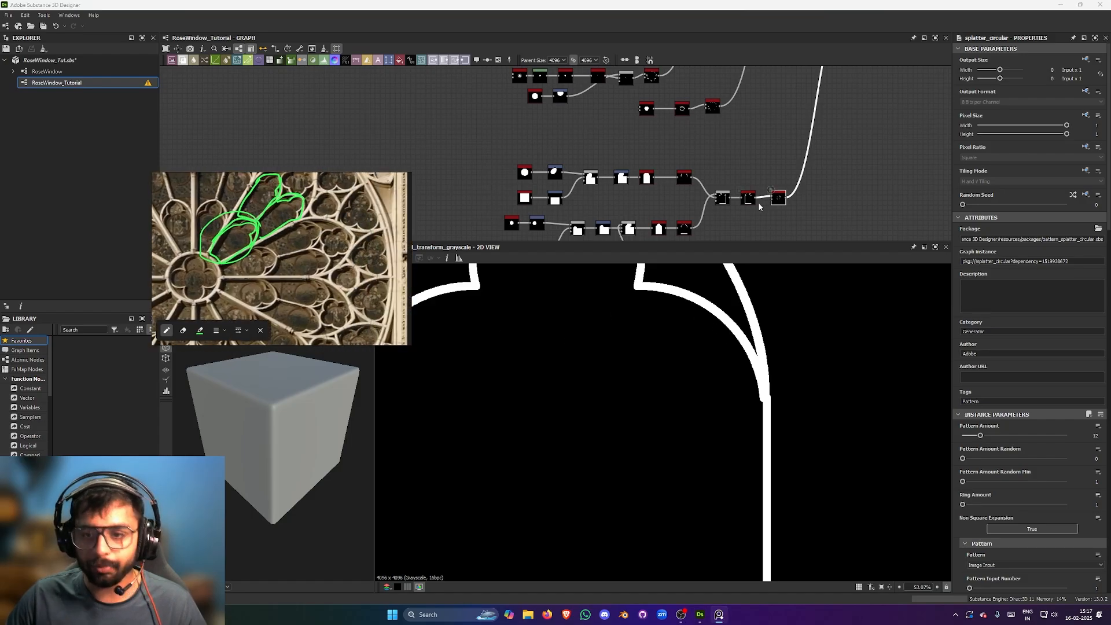
{"action": "scroll", "coordinate": [760, 207], "scroll_direction": "up", "scroll_amount": 2}
{"action": "left_click", "coordinate": [689, 196]}
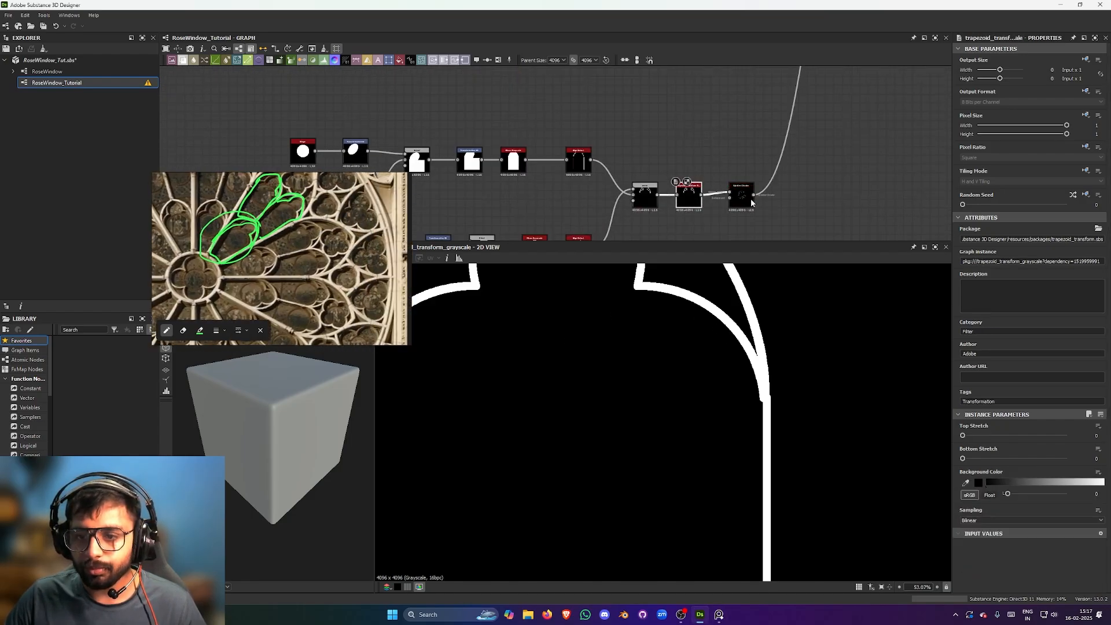
{"action": "double_click", "coordinate": [743, 197]}
{"action": "scroll", "coordinate": [752, 203], "scroll_direction": "down", "scroll_amount": 5}
{"action": "middle_click_drag", "start_coordinate": [752, 202], "coordinate": [751, 235]}
{"action": "scroll", "coordinate": [788, 102], "scroll_direction": "up", "scroll_amount": 2}
{"action": "double_click", "coordinate": [787, 103]}
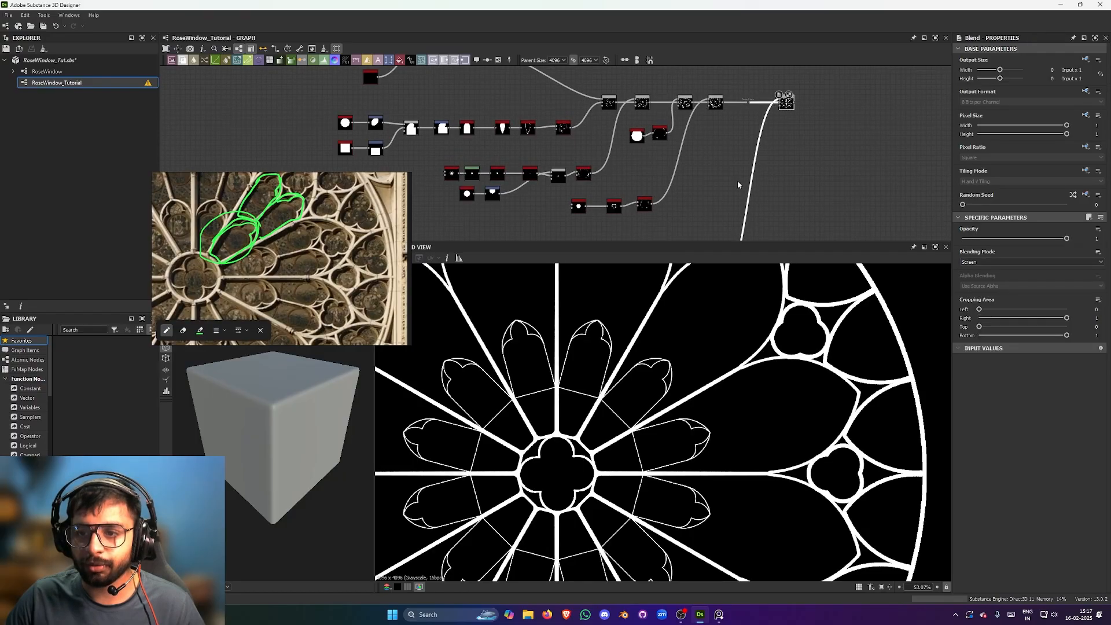
- Set the arch Splatter Circular's Scale to about 1.7 and its Radius to about 0.11, then inspect the overlapping arches
{"action": "scroll", "coordinate": [738, 184], "scroll_direction": "up", "scroll_amount": 4}
{"action": "left_click", "coordinate": [723, 192]}
{"action": "middle_click_drag", "start_coordinate": [730, 220], "coordinate": [746, 182]}
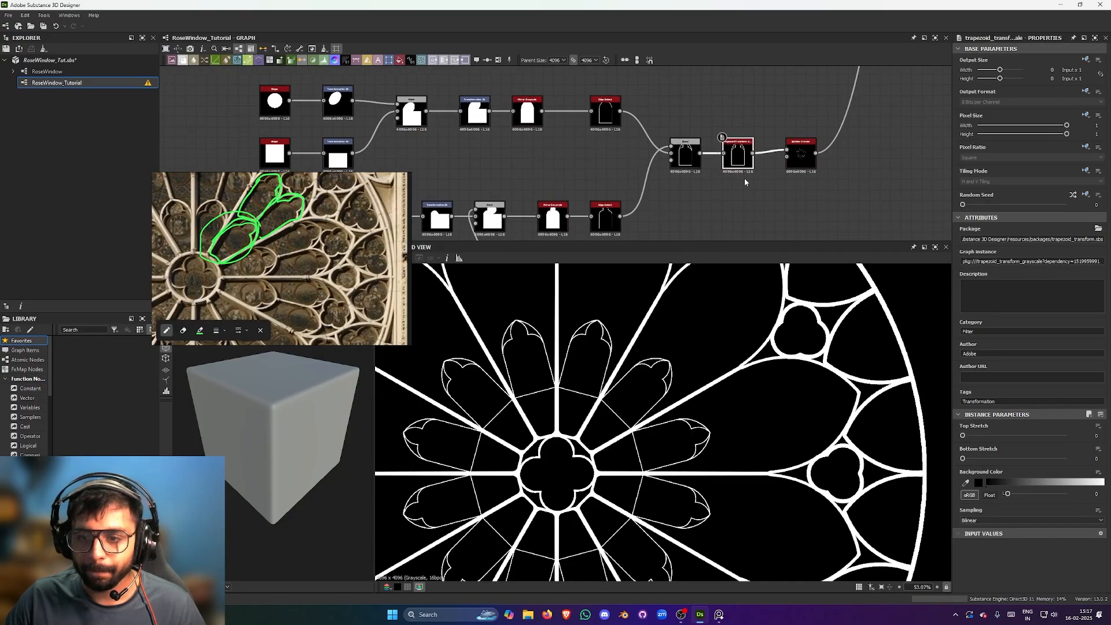
{"action": "scroll", "coordinate": [746, 182], "scroll_direction": "up", "scroll_amount": 2}
{"action": "left_click", "coordinate": [838, 138]}
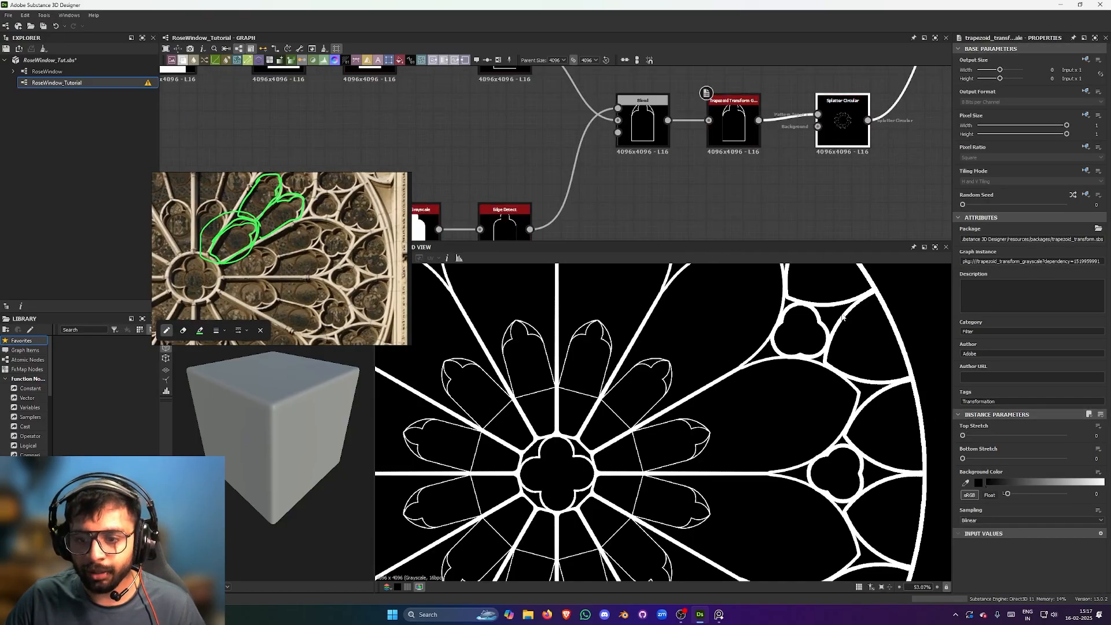
{"action": "scroll", "coordinate": [987, 466], "scroll_direction": "down", "scroll_amount": 5}
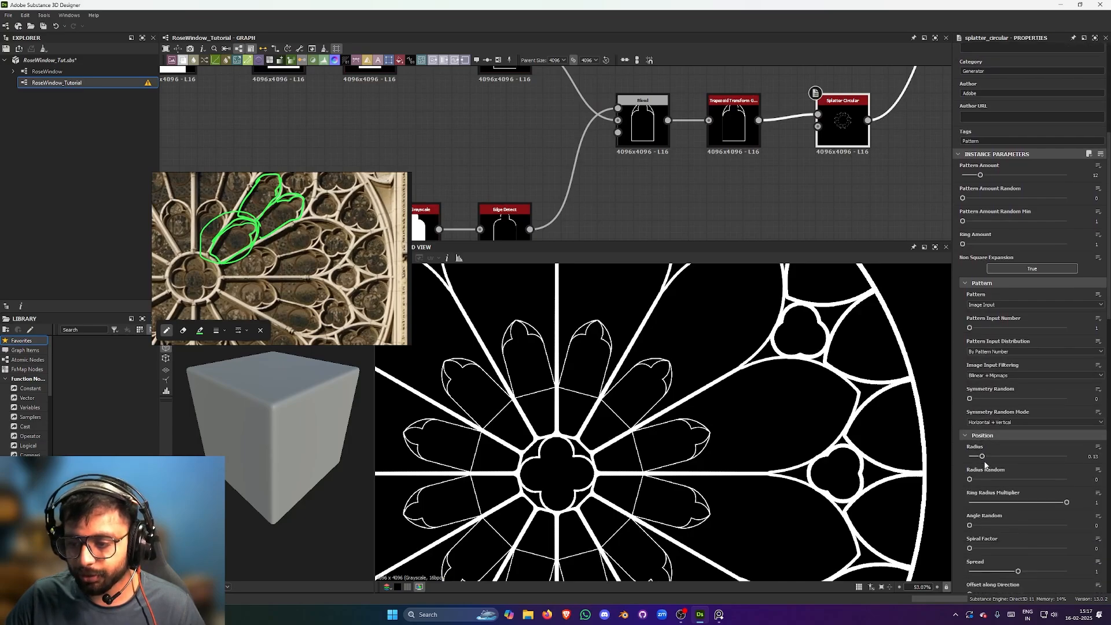
{"action": "scroll", "coordinate": [986, 464], "scroll_direction": "down", "scroll_amount": 5}
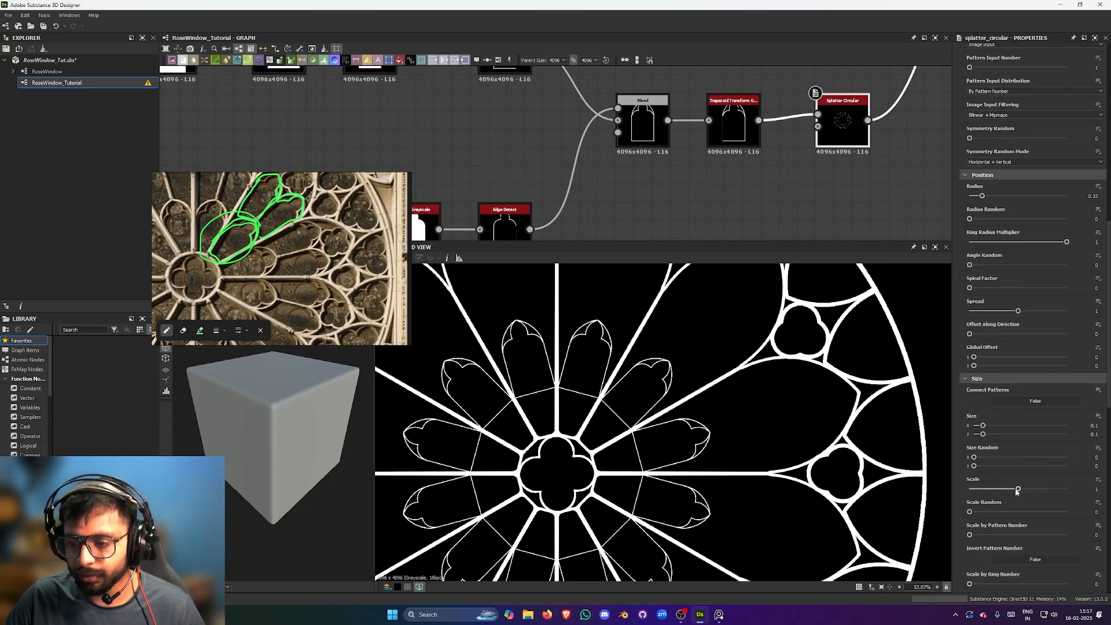
{"action": "left_click_drag", "start_coordinate": [1016, 490], "coordinate": [1027, 491]}
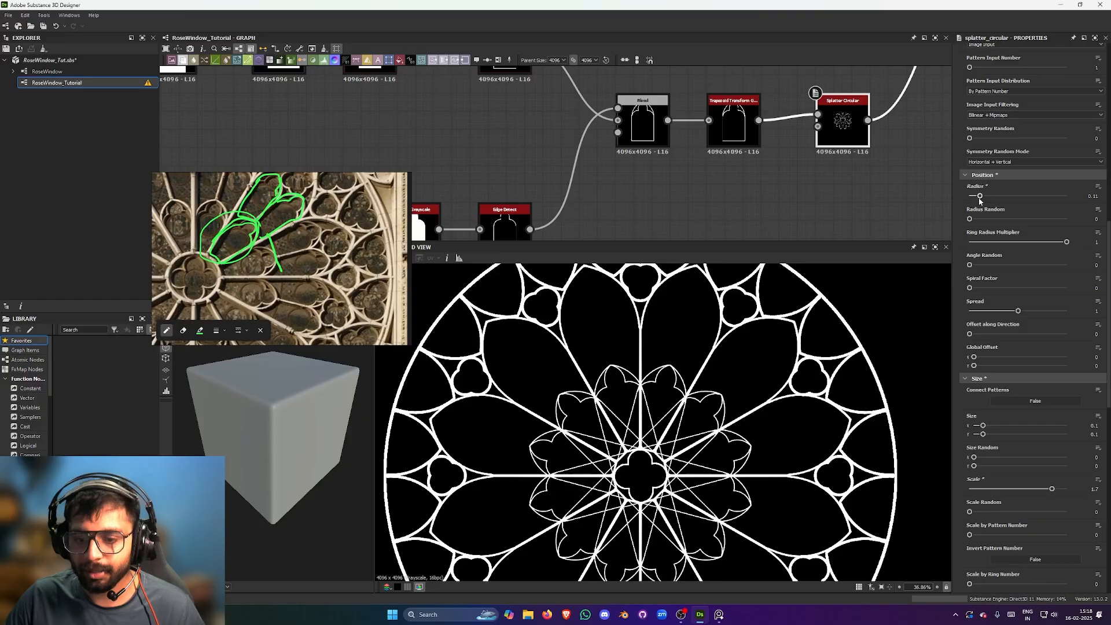
{"action": "scroll", "coordinate": [711, 442], "scroll_direction": "up", "scroll_amount": 2}
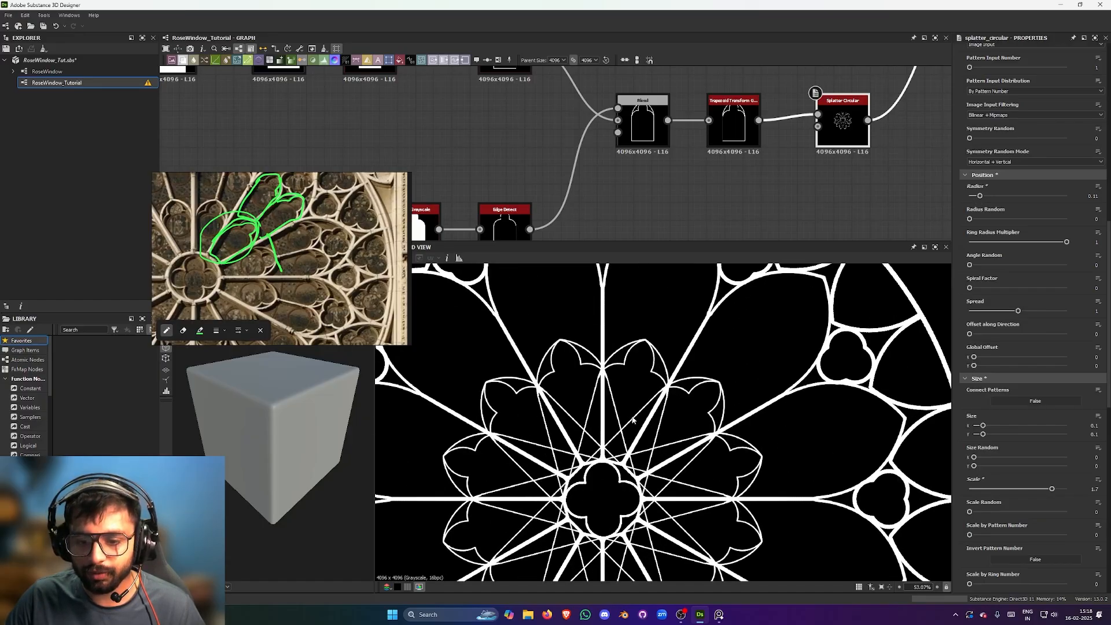
{"action": "middle_click_drag", "start_coordinate": [633, 421], "coordinate": [669, 449]}
{"action": "scroll", "coordinate": [670, 450], "scroll_direction": "down", "scroll_amount": 1}
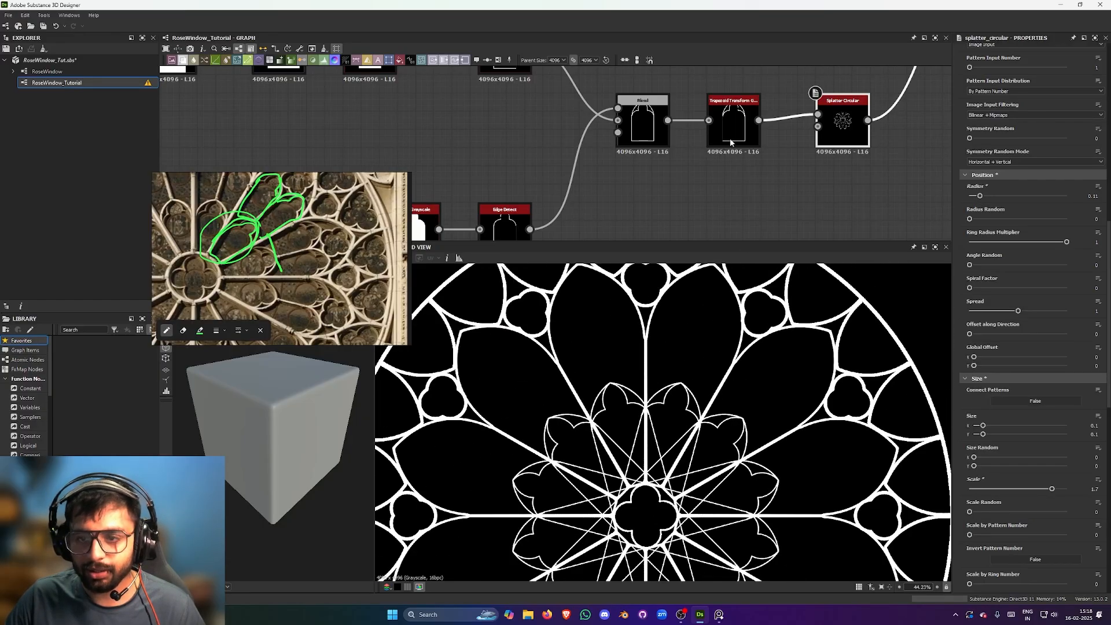
- Raise the Trapezoid Transform's Bottom Stretch to about 0.71 so the arches taper toward the central quatrefoil
{"action": "left_click", "coordinate": [730, 141]}
{"action": "left_click_drag", "start_coordinate": [975, 457], "coordinate": [1038, 490]}
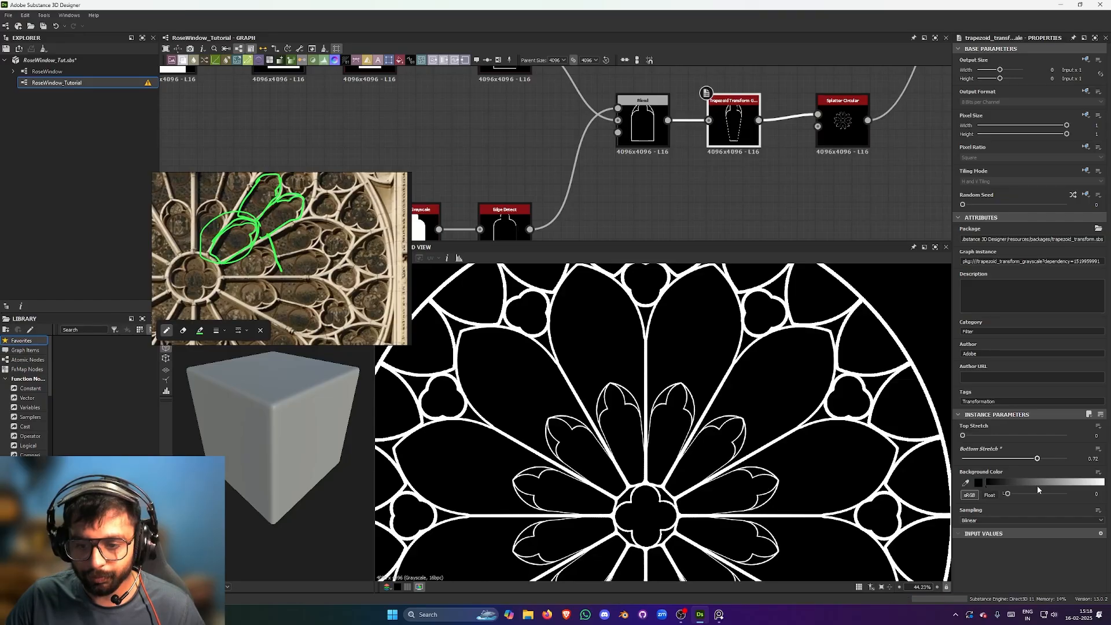
{"action": "scroll", "coordinate": [747, 400], "scroll_direction": "up", "scroll_amount": 3}
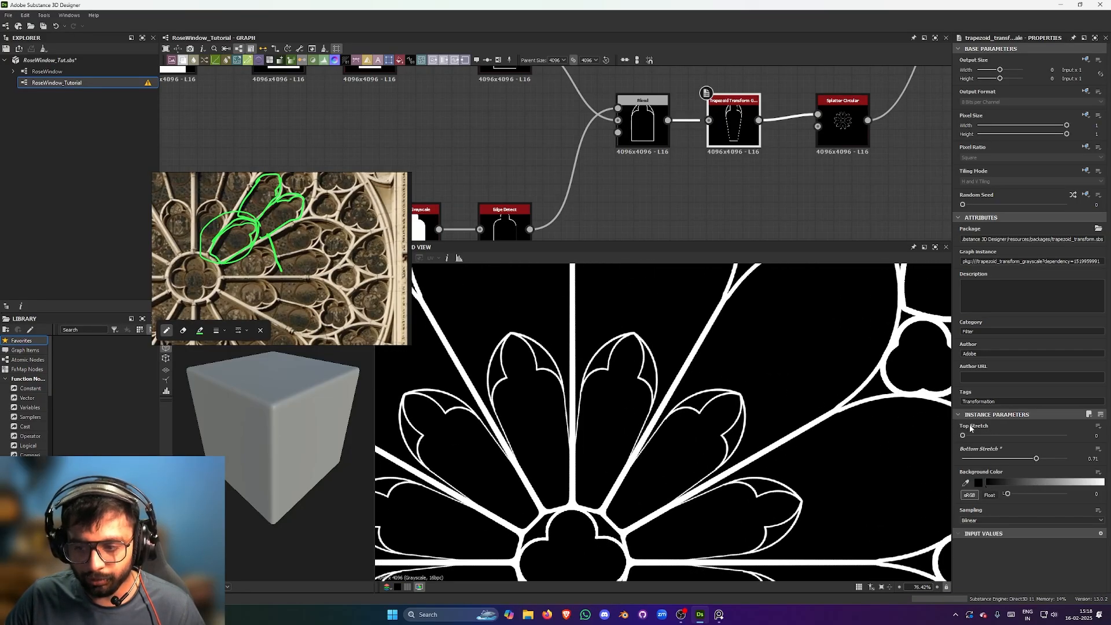
- Lower the Trapezoid Transform's Top Stretch in small increments to -0.25, widening the arch heads toward the spokes
{"action": "left_click", "coordinate": [1103, 438]}
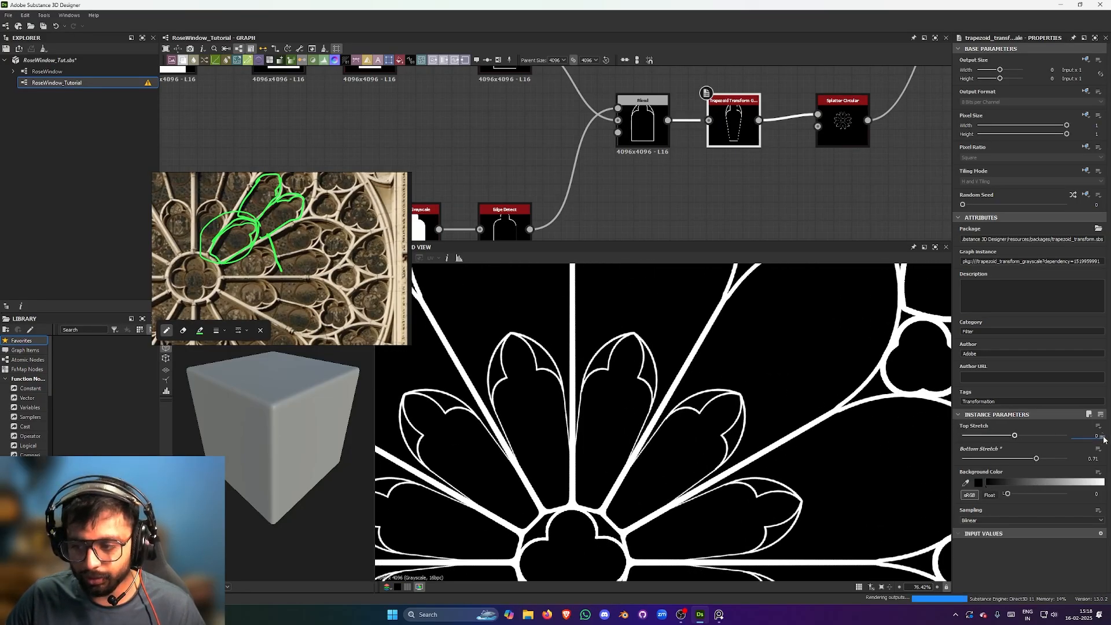
{"action": "left_click", "coordinate": [1104, 439]}
{"action": "left_click", "coordinate": [1103, 438]}
{"action": "left_click", "coordinate": [1104, 438]}
{"action": "left_click", "coordinate": [1103, 438]}
{"action": "left_click", "coordinate": [1103, 438]}
{"action": "left_click", "coordinate": [1104, 438]}
{"action": "left_click", "coordinate": [1104, 439]}
{"action": "left_click", "coordinate": [1104, 438]}
{"action": "left_click", "coordinate": [1104, 439]}
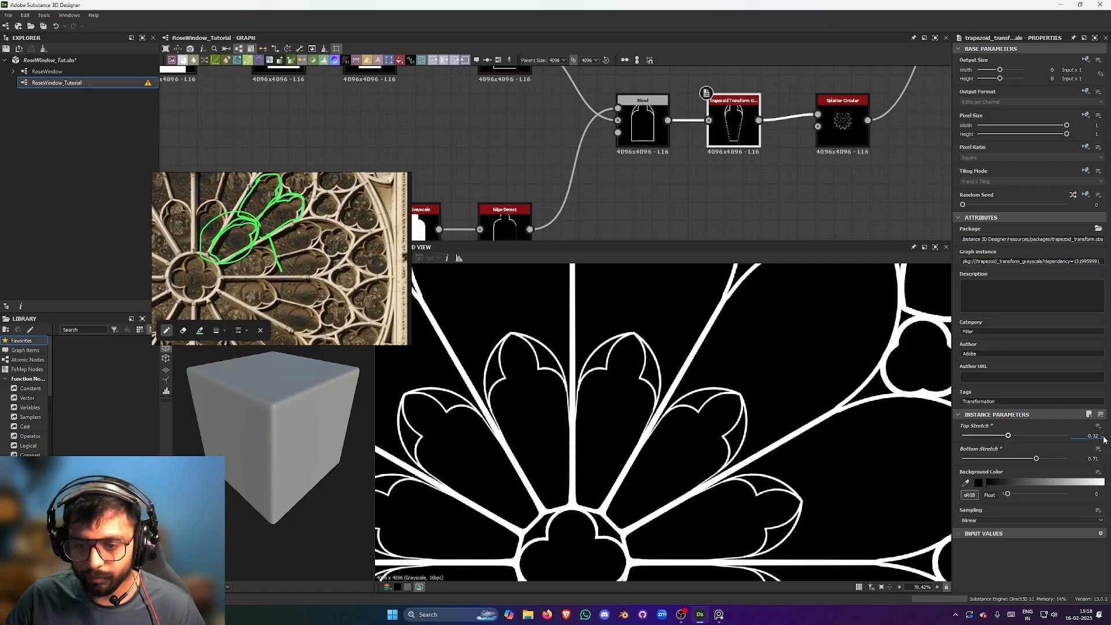
{"action": "left_click", "coordinate": [1103, 438]}
{"action": "left_click", "coordinate": [1103, 438]}
{"action": "left_click", "coordinate": [1103, 438]}
{"action": "left_click", "coordinate": [1103, 439]}
{"action": "left_click", "coordinate": [1103, 438]}
{"action": "left_click", "coordinate": [1104, 438]}
{"action": "left_click", "coordinate": [1103, 439]}
{"action": "left_click", "coordinate": [1103, 438]}
{"action": "left_click", "coordinate": [1103, 438]}
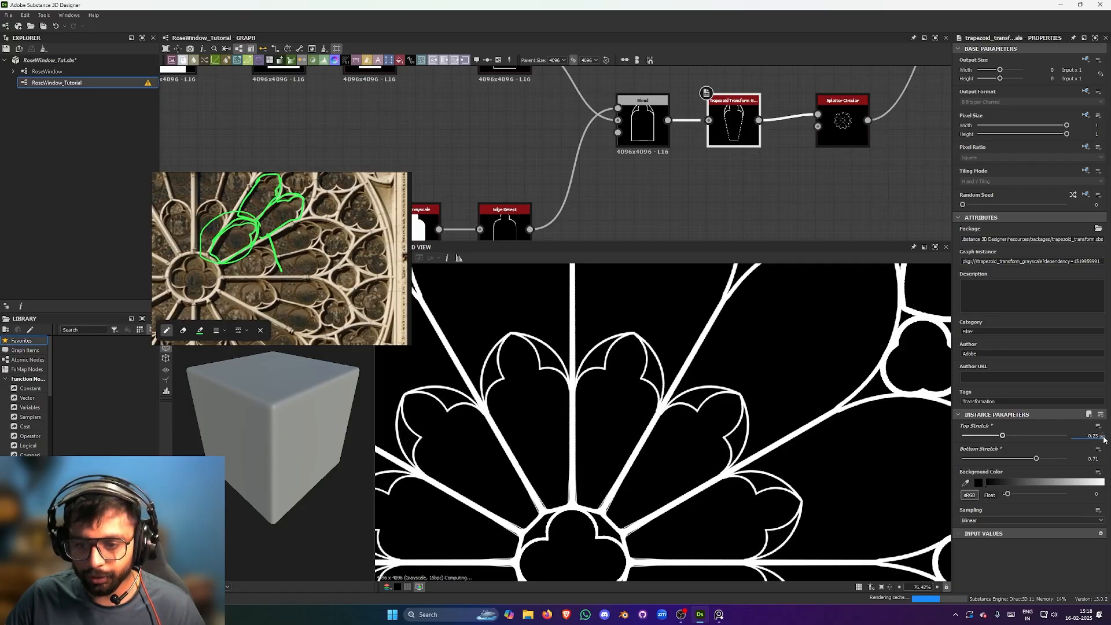
{"action": "left_click", "coordinate": [1103, 438]}
{"action": "left_click", "coordinate": [1103, 439]}
{"action": "scroll", "coordinate": [829, 445], "scroll_direction": "down", "scroll_amount": 4}
{"action": "scroll", "coordinate": [752, 419], "scroll_direction": "up", "scroll_amount": 2}
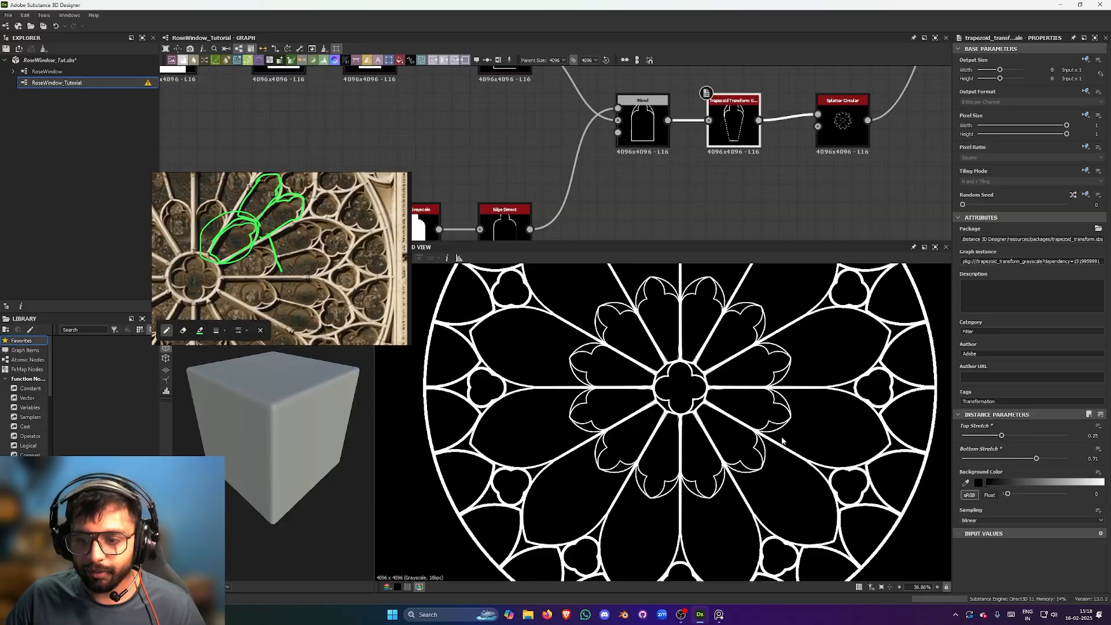
- Inspect the arch bases along the spokes and raise the Trapezoid Transform's Bottom Stretch to 0.76
{"action": "scroll", "coordinate": [702, 347], "scroll_direction": "down", "scroll_amount": 2}
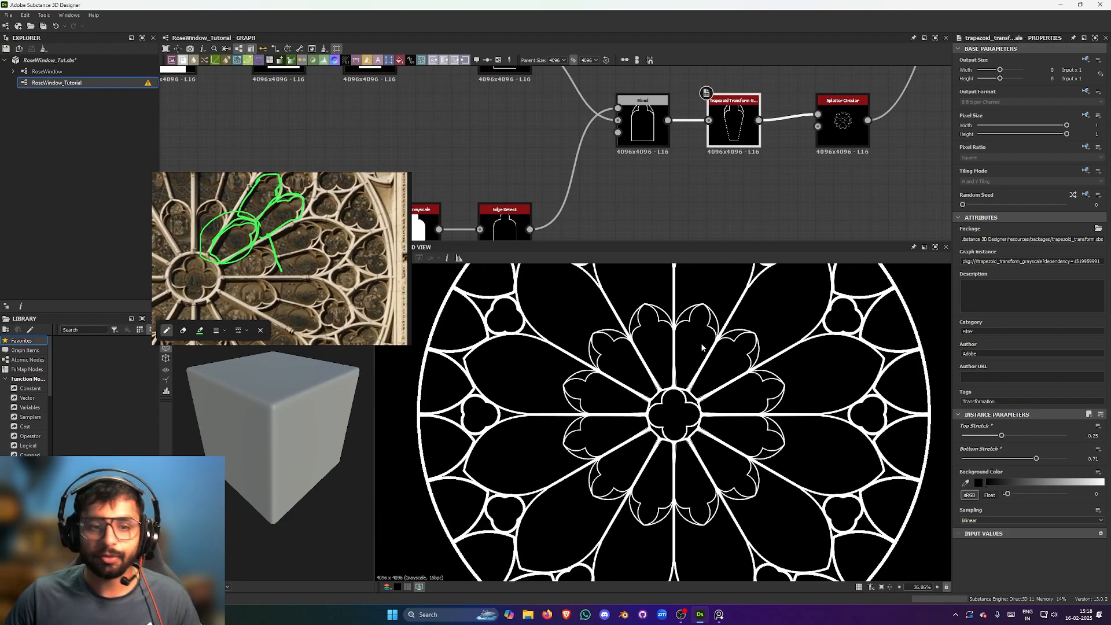
{"action": "scroll", "coordinate": [704, 334], "scroll_direction": "down", "scroll_amount": 4}
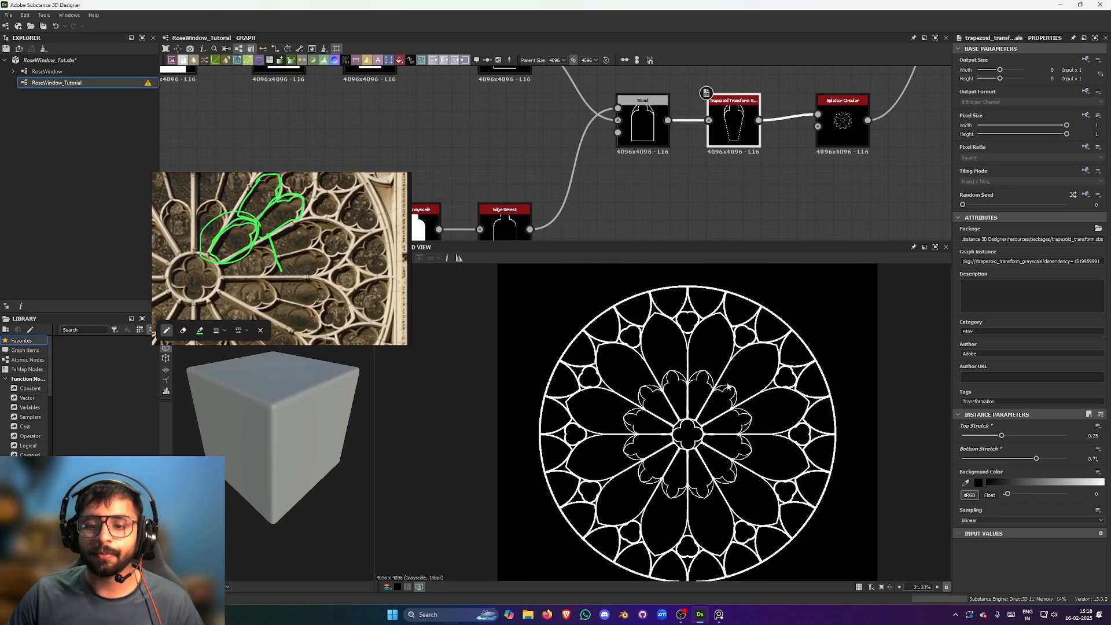
{"action": "scroll", "coordinate": [723, 446], "scroll_direction": "up", "scroll_amount": 2}
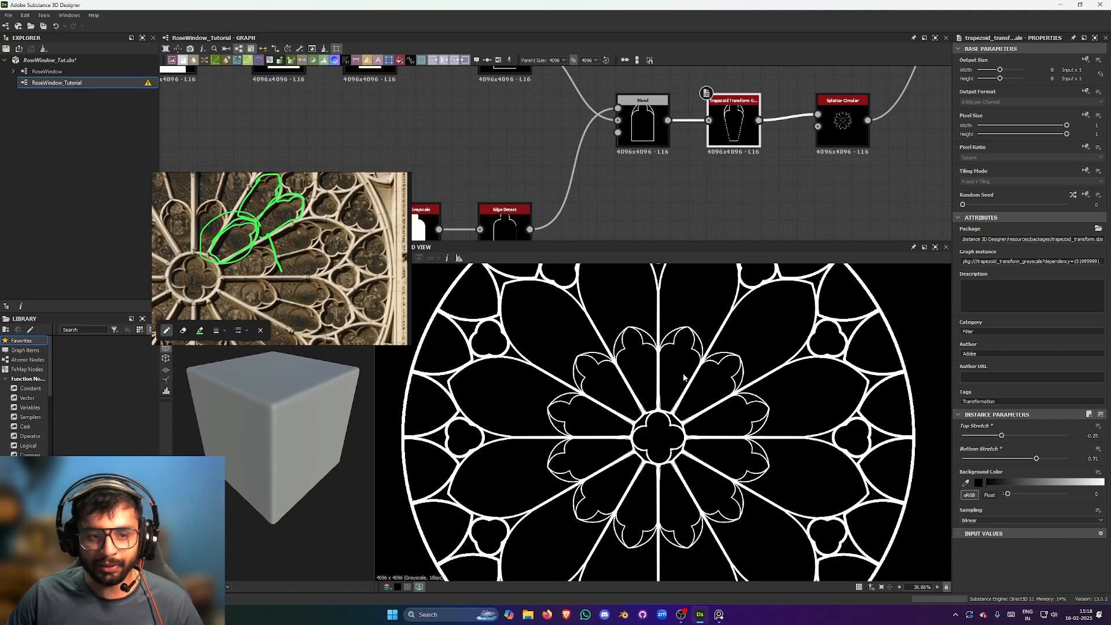
{"action": "scroll", "coordinate": [684, 377], "scroll_direction": "up", "scroll_amount": 5}
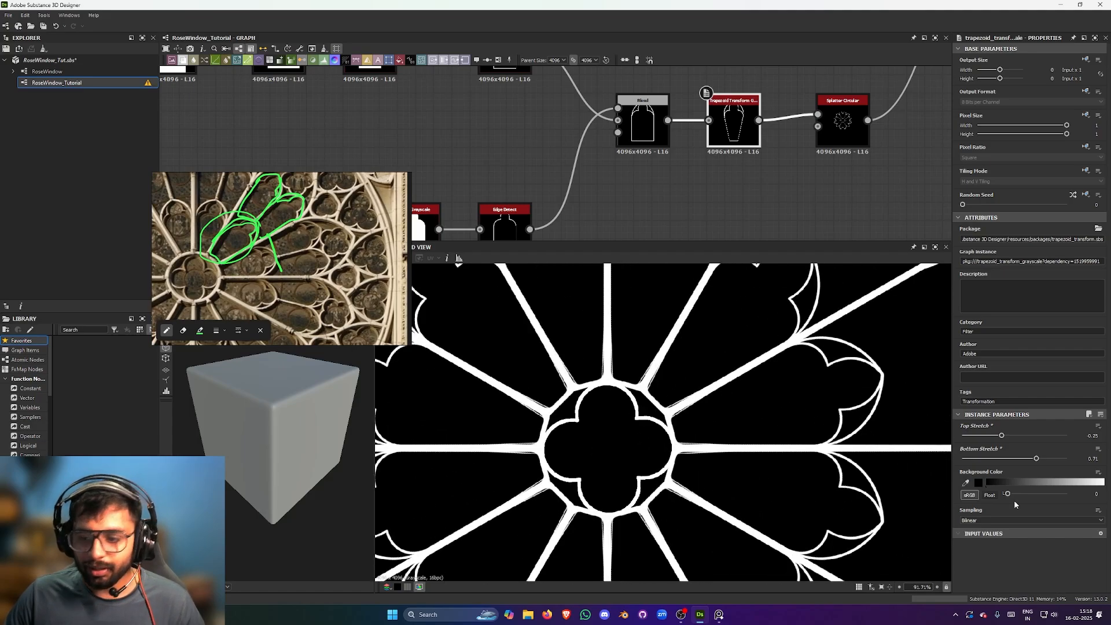
{"action": "left_click_drag", "start_coordinate": [1037, 459], "coordinate": [1042, 458]}
{"action": "scroll", "coordinate": [779, 391], "scroll_direction": "down", "scroll_amount": 4}
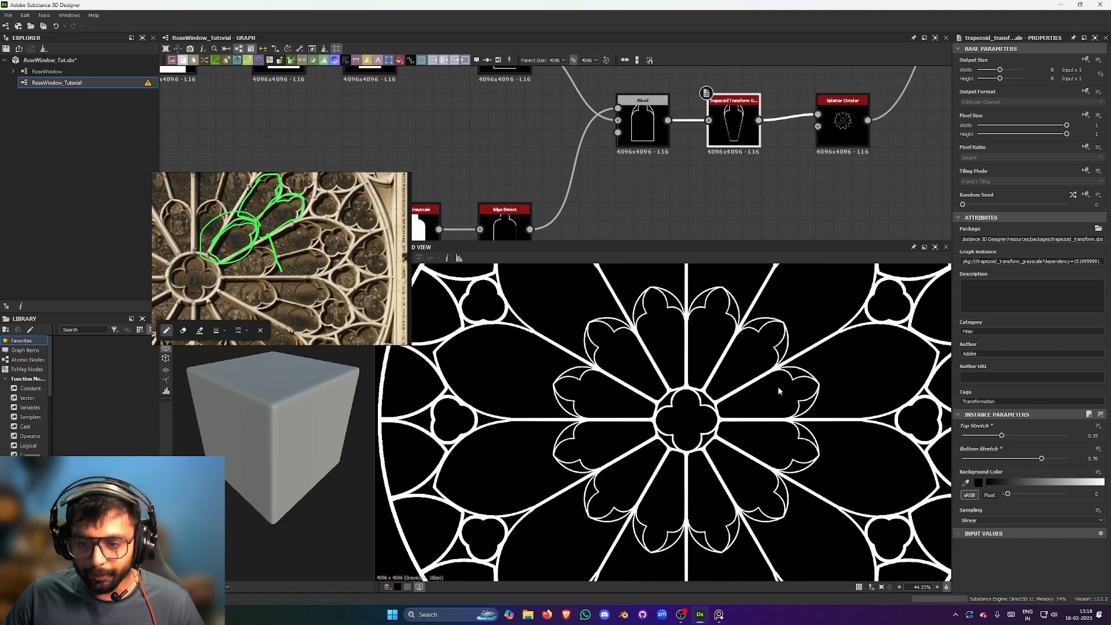
{"action": "scroll", "coordinate": [739, 412], "scroll_direction": "down", "scroll_amount": 3}
{"action": "middle_click_drag", "start_coordinate": [759, 459], "coordinate": [707, 426]}
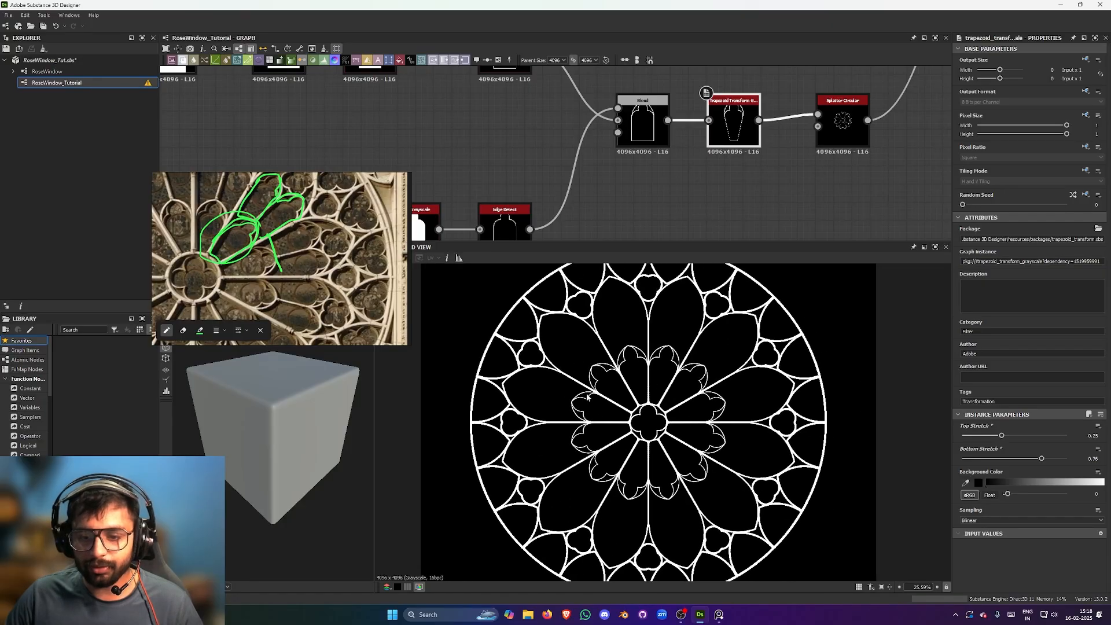
- Compare the complete rose window with the close-up tracery between the spokes in the reference photo
{"action": "scroll", "coordinate": [611, 399], "scroll_direction": "down", "scroll_amount": 2}
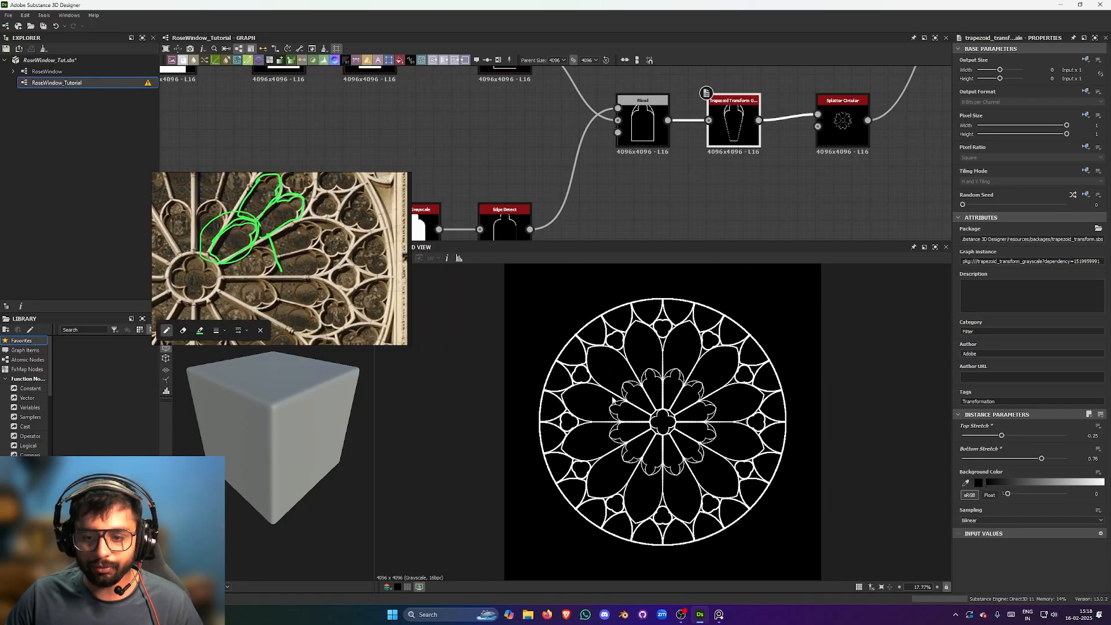
{"action": "scroll", "coordinate": [612, 399], "scroll_direction": "up", "scroll_amount": 1}
{"action": "scroll", "coordinate": [291, 242], "scroll_direction": "up", "scroll_amount": 3}
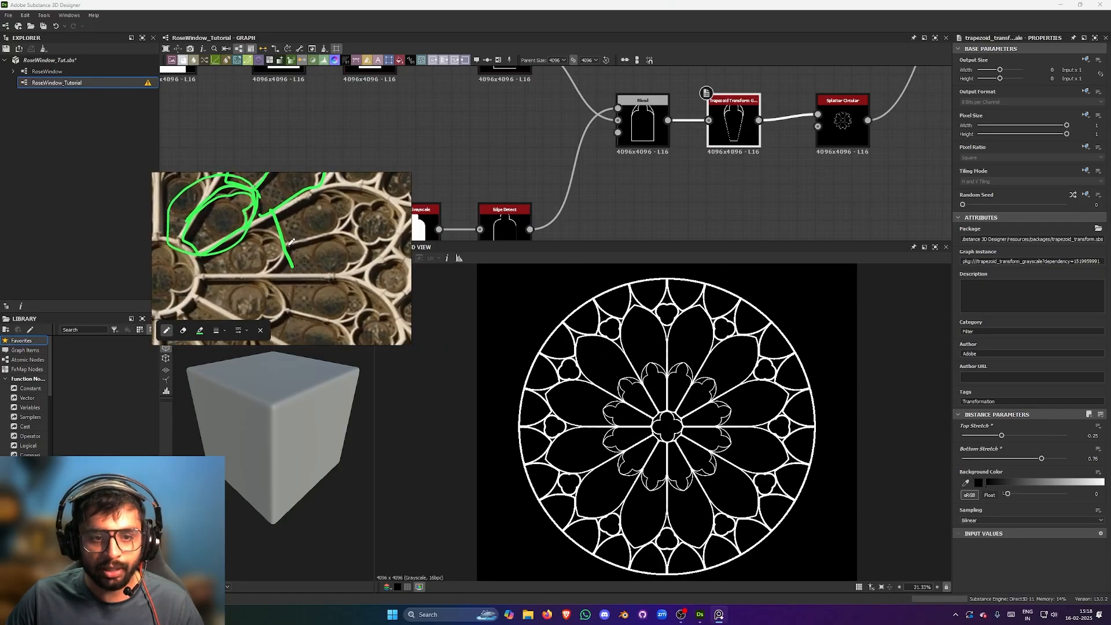
{"action": "mouse_move", "coordinate": [292, 242]}
{"action": "middle_mouse_down"}
{"action": "mouse_move", "coordinate": [203, 271]}
{"action": "mouse_move", "coordinate": [242, 265]}
{"action": "middle_mouse_up"}
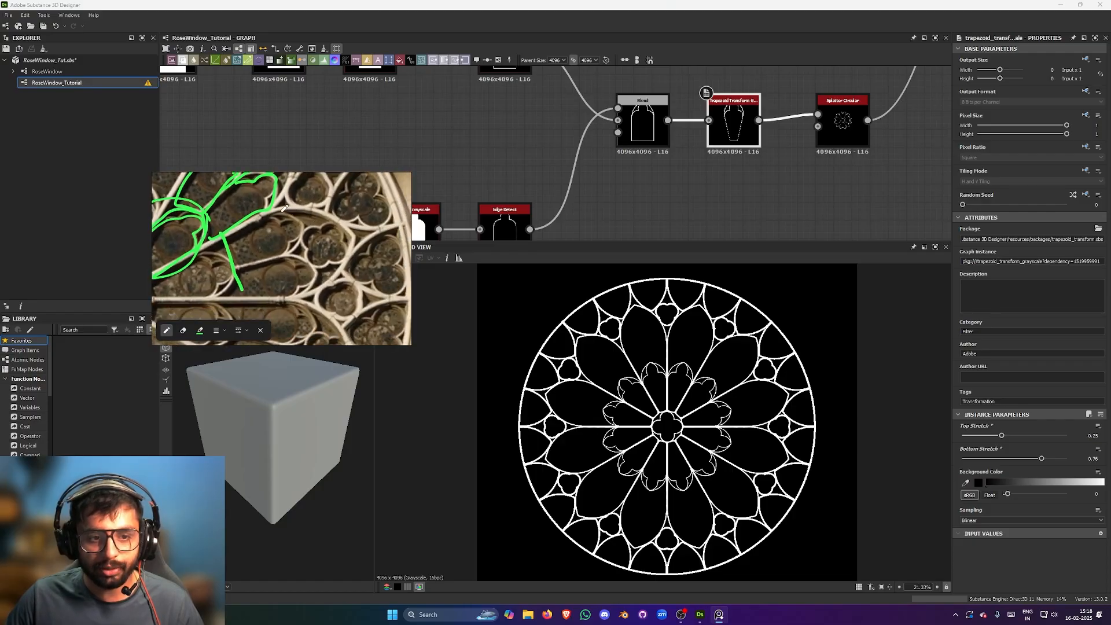
{"action": "scroll", "coordinate": [285, 208], "scroll_direction": "up", "scroll_amount": 3}
{"action": "middle_click_drag", "start_coordinate": [308, 265], "coordinate": [297, 311]}
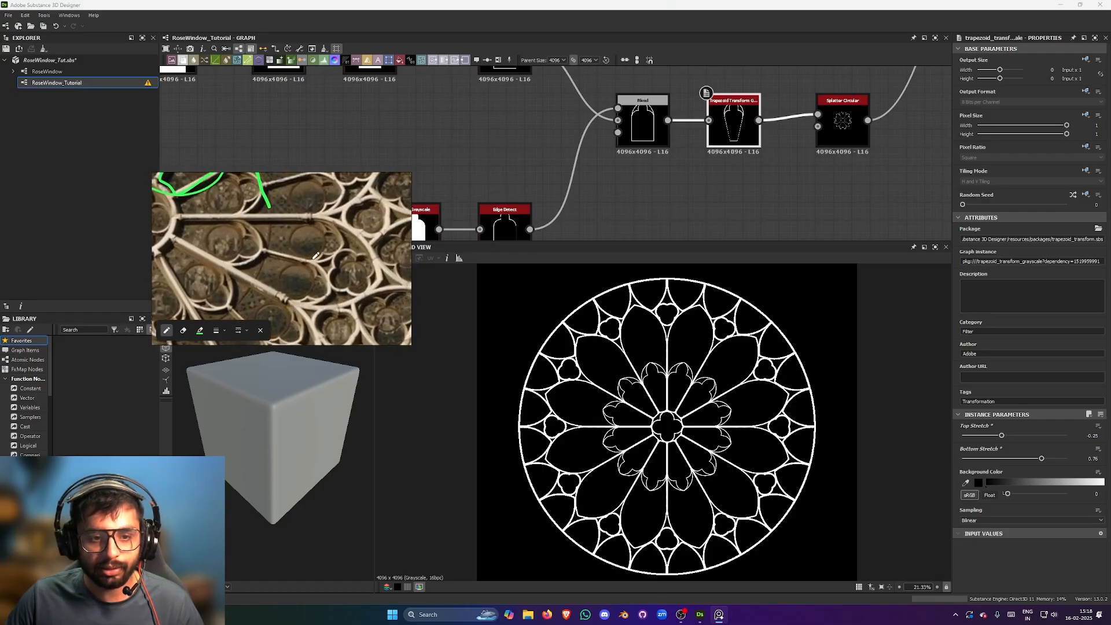
- Try circling the outer arch detail between two spokes on the reference photo, and undo the trial strokes
{"action": "mouse_move", "coordinate": [301, 220]}
{"action": "left_mouse_down"}
{"action": "mouse_move", "coordinate": [347, 271]}
{"action": "mouse_move", "coordinate": [333, 219]}
{"action": "left_mouse_up"}
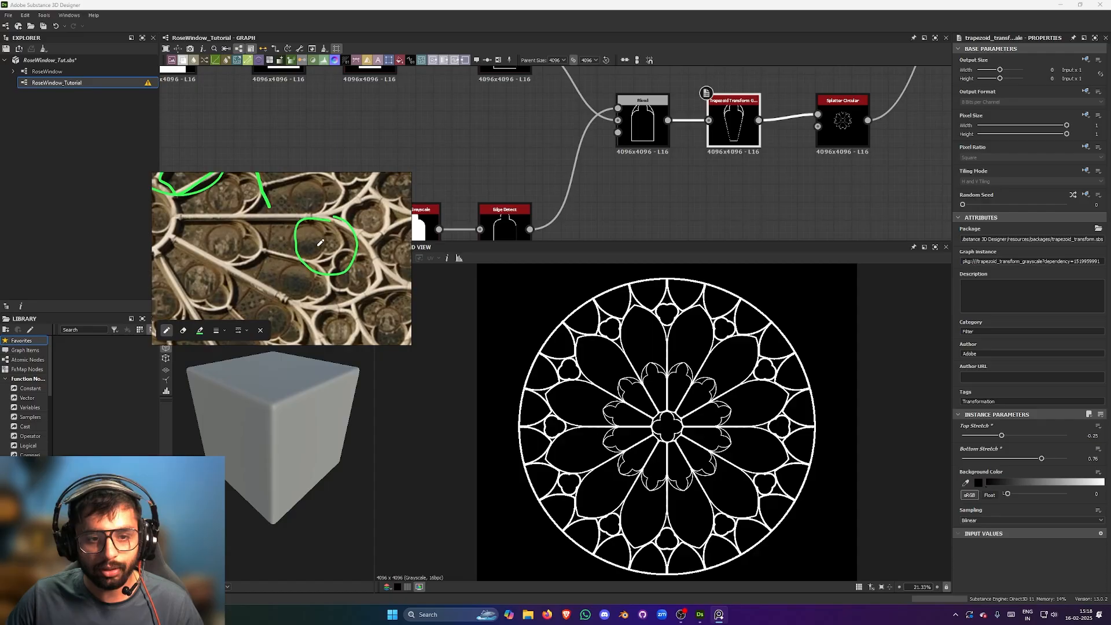
{"action": "key", "text": "ctrl+z"}
{"action": "key", "text": "ctrl+z"}
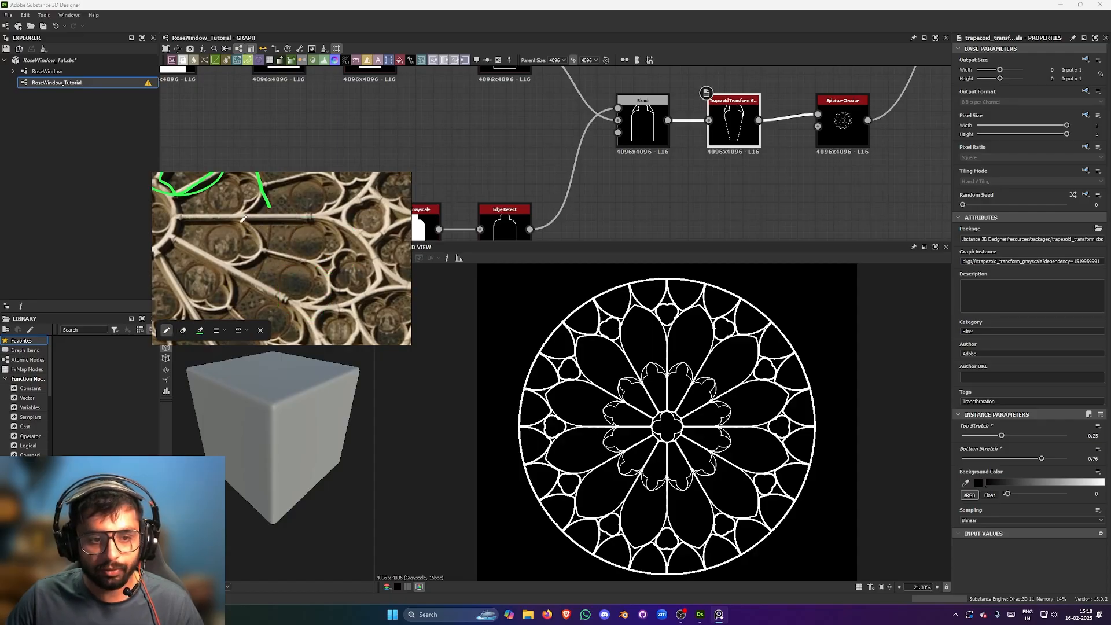
{"action": "mouse_move", "coordinate": [219, 220]}
{"action": "left_mouse_down"}
{"action": "mouse_move", "coordinate": [268, 247]}
{"action": "mouse_move", "coordinate": [219, 223]}
{"action": "left_mouse_up"}
{"action": "middle_click_drag", "start_coordinate": [219, 223], "coordinate": [229, 264]}
{"action": "key", "text": "ctrl+z"}
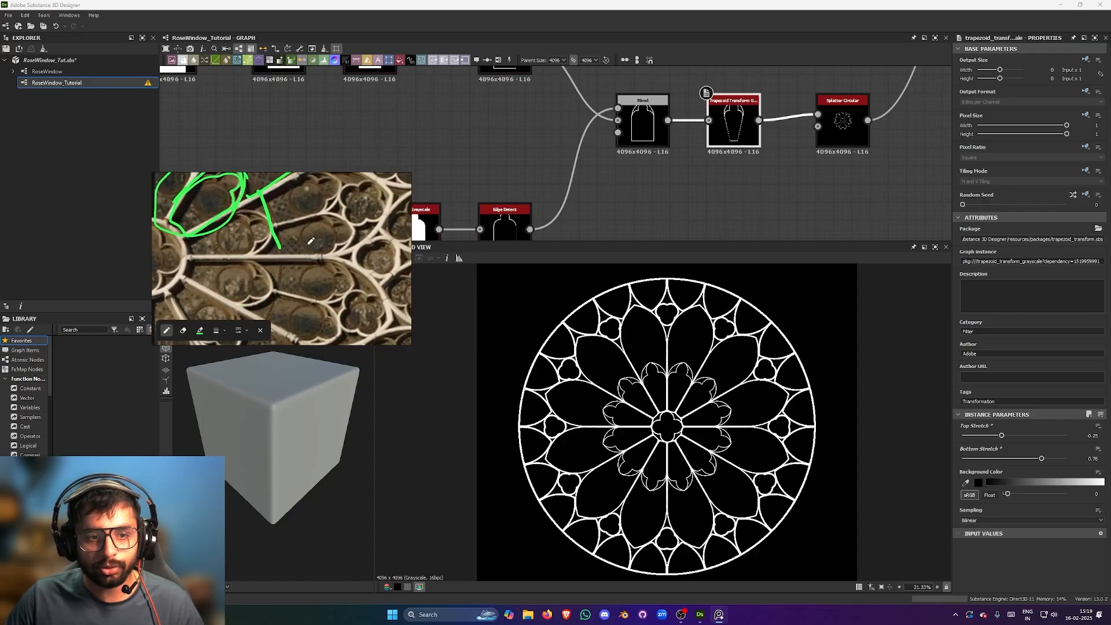
- Mark the outer arch curves between two spokes on the reference photo with short green strokes, undoing the stray ones
{"action": "middle_click_drag", "start_coordinate": [310, 266], "coordinate": [304, 259]}
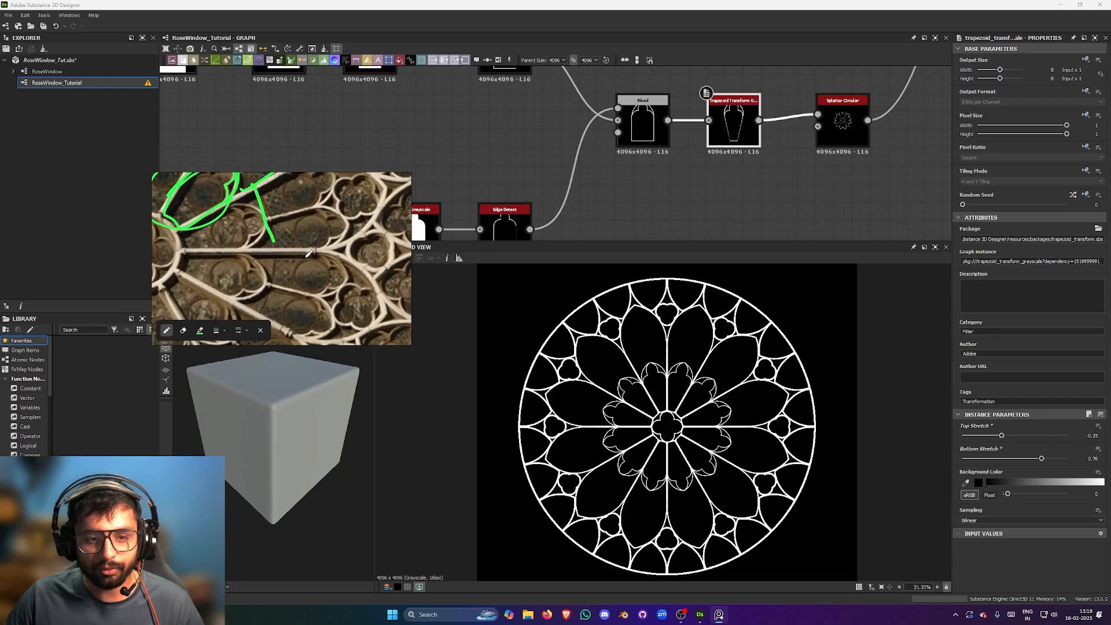
{"action": "scroll", "coordinate": [633, 188], "scroll_direction": "down", "scroll_amount": 2}
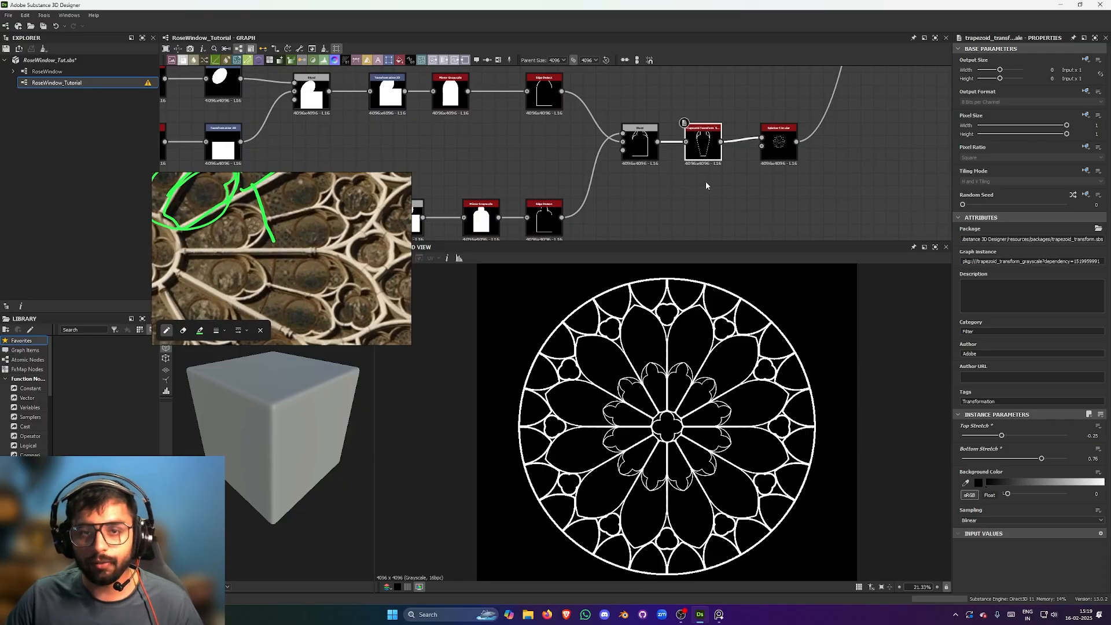
{"action": "scroll", "coordinate": [323, 266], "scroll_direction": "down", "scroll_amount": 2}
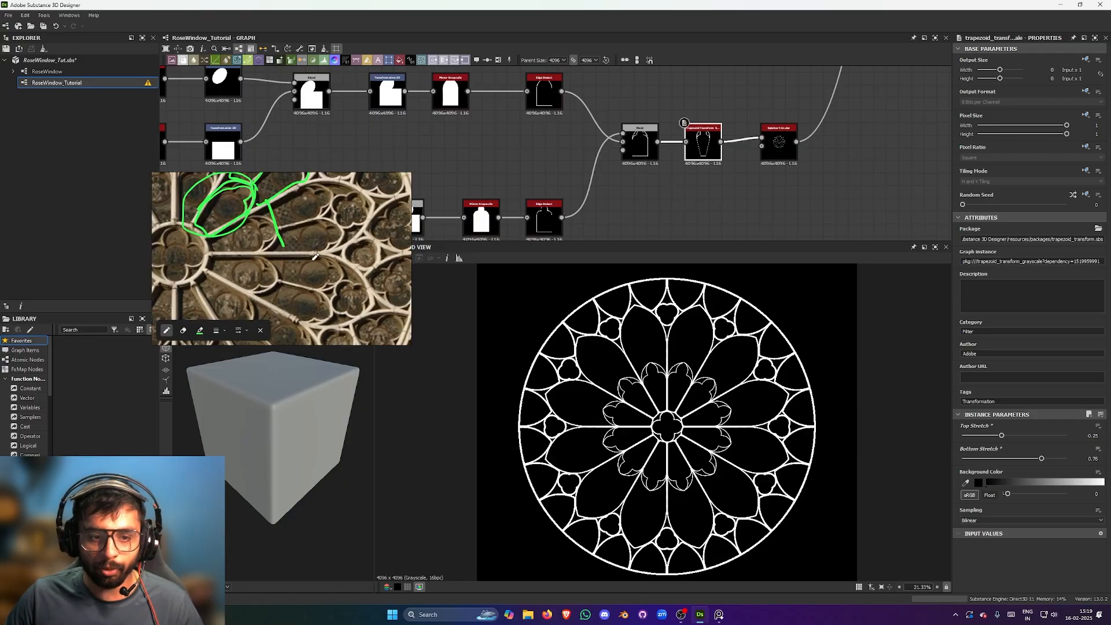
{"action": "scroll", "coordinate": [312, 259], "scroll_direction": "up", "scroll_amount": 3}
{"action": "mouse_move", "coordinate": [322, 231]}
{"action": "middle_mouse_down"}
{"action": "mouse_move", "coordinate": [326, 249]}
{"action": "mouse_move", "coordinate": [336, 241]}
{"action": "middle_mouse_up"}
{"action": "scroll", "coordinate": [336, 232], "scroll_direction": "down", "scroll_amount": 2}
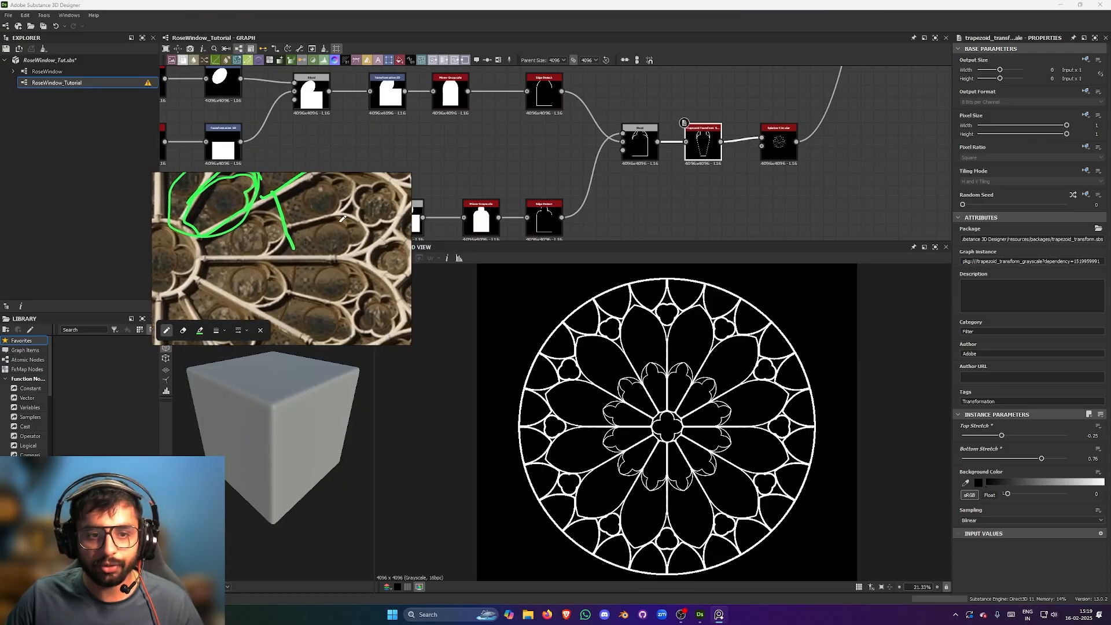
{"action": "left_click_drag", "start_coordinate": [330, 214], "coordinate": [329, 218]}
{"action": "key", "text": "ctrl+z"}
{"action": "middle_click_drag", "start_coordinate": [333, 215], "coordinate": [332, 236]}
{"action": "mouse_move", "coordinate": [318, 193]}
{"action": "left_mouse_down"}
{"action": "mouse_move", "coordinate": [340, 193]}
{"action": "mouse_move", "coordinate": [370, 226]}
{"action": "mouse_move", "coordinate": [379, 260]}
{"action": "mouse_move", "coordinate": [369, 244]}
{"action": "left_mouse_up"}
{"action": "key", "text": "ctrl+z"}
{"action": "left_click_drag", "start_coordinate": [349, 202], "coordinate": [372, 246]}
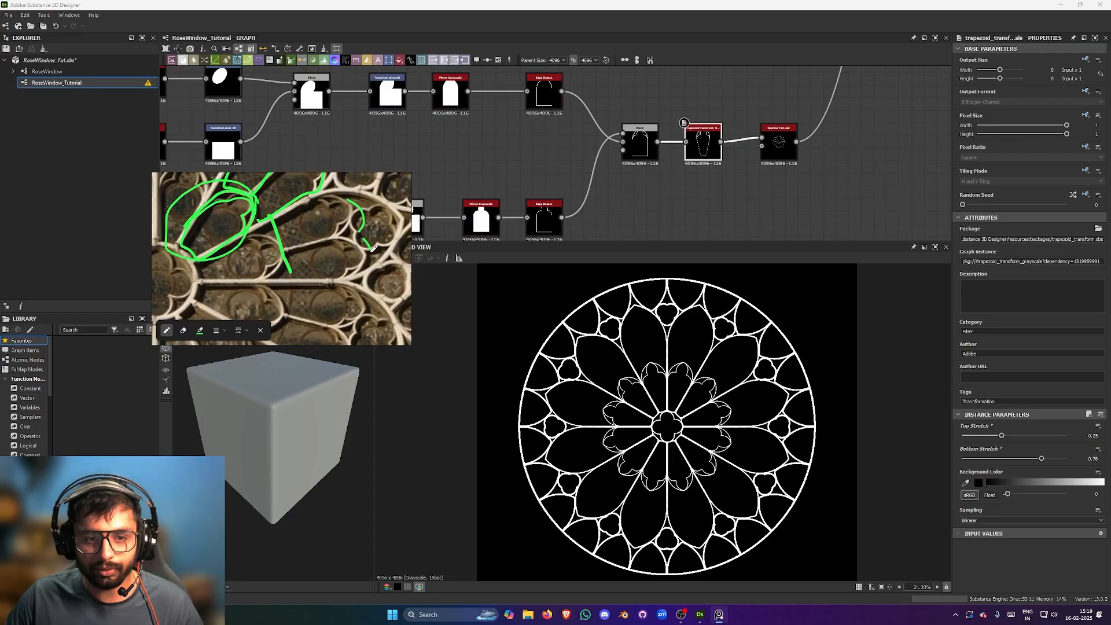
- Erase the short green strokes over the outer arch curves between the spokes on the reference photo
{"action": "mouse_move", "coordinate": [352, 258]}
{"action": "middle_mouse_down"}
{"action": "mouse_move", "coordinate": [352, 277]}
{"action": "mouse_move", "coordinate": [355, 264]}
{"action": "middle_mouse_up"}
{"action": "scroll", "coordinate": [348, 266], "scroll_direction": "down", "scroll_amount": 5}
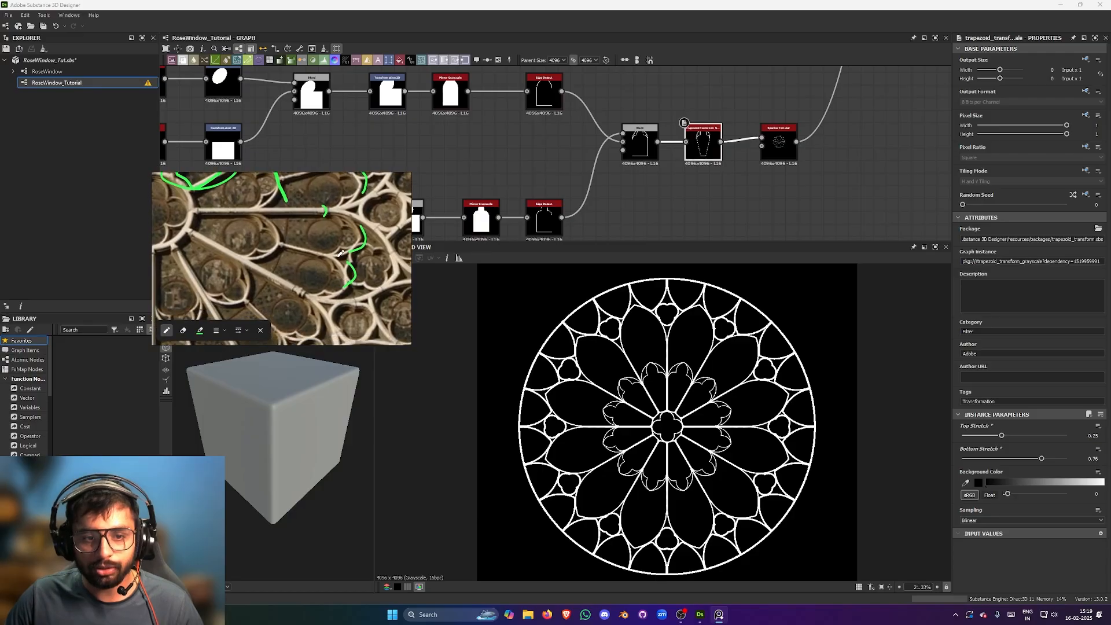
{"action": "scroll", "coordinate": [335, 237], "scroll_direction": "up", "scroll_amount": 4}
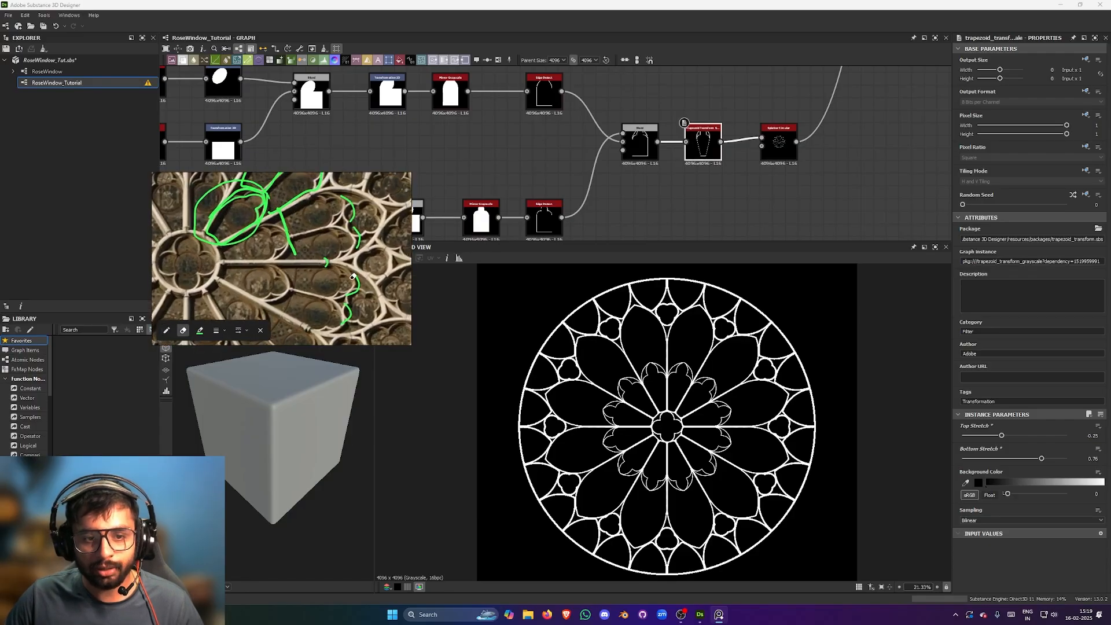
{"action": "key", "text": "e"}
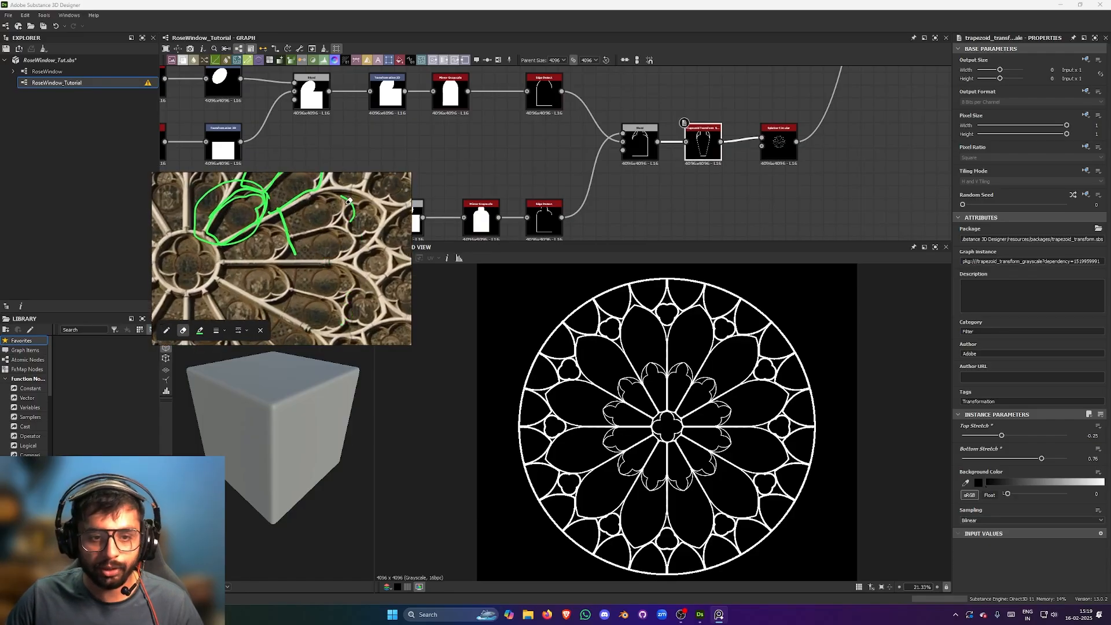
- Try circling the paired outer arches between two spokes on the reference photo, and undo the circle
{"action": "key", "text": "b"}
{"action": "left_click_drag", "start_coordinate": [330, 189], "coordinate": [318, 191]}
{"action": "mouse_move", "coordinate": [296, 204]}
{"action": "left_mouse_down"}
{"action": "mouse_move", "coordinate": [300, 249]}
{"action": "mouse_move", "coordinate": [354, 258]}
{"action": "mouse_move", "coordinate": [362, 221]}
{"action": "mouse_move", "coordinate": [333, 178]}
{"action": "left_mouse_up"}
{"action": "mouse_move", "coordinate": [308, 229]}
{"action": "middle_mouse_down"}
{"action": "mouse_move", "coordinate": [314, 218]}
{"action": "mouse_move", "coordinate": [301, 245]}
{"action": "middle_mouse_up"}
{"action": "scroll", "coordinate": [303, 254], "scroll_direction": "down", "scroll_amount": 2}
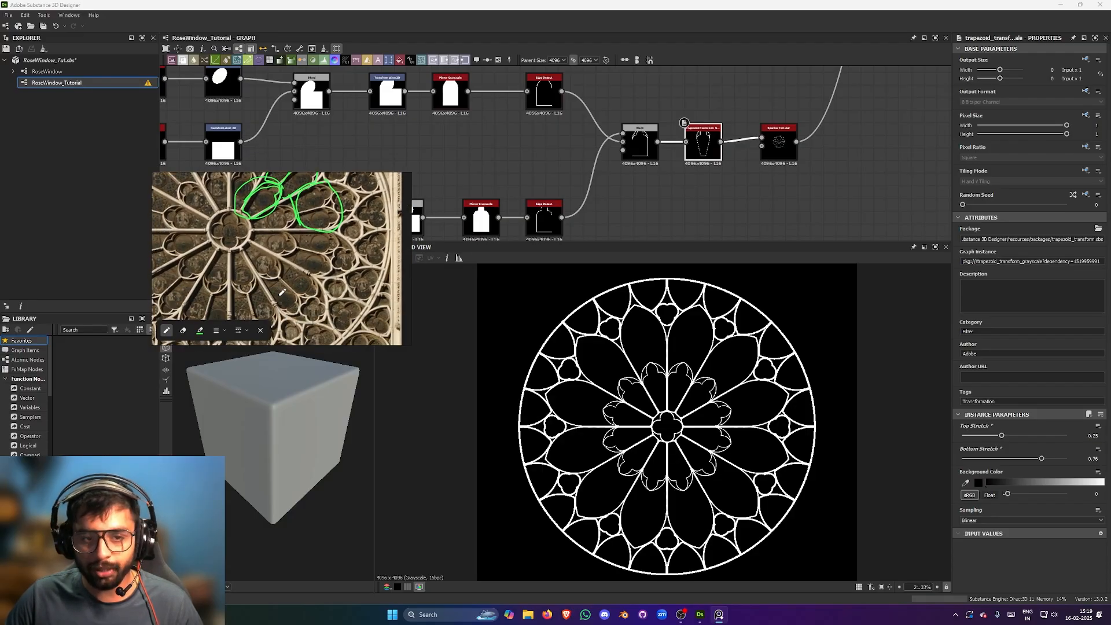
{"action": "scroll", "coordinate": [335, 198], "scroll_direction": "up", "scroll_amount": 3}
{"action": "scroll", "coordinate": [343, 229], "scroll_direction": "up", "scroll_amount": 2}
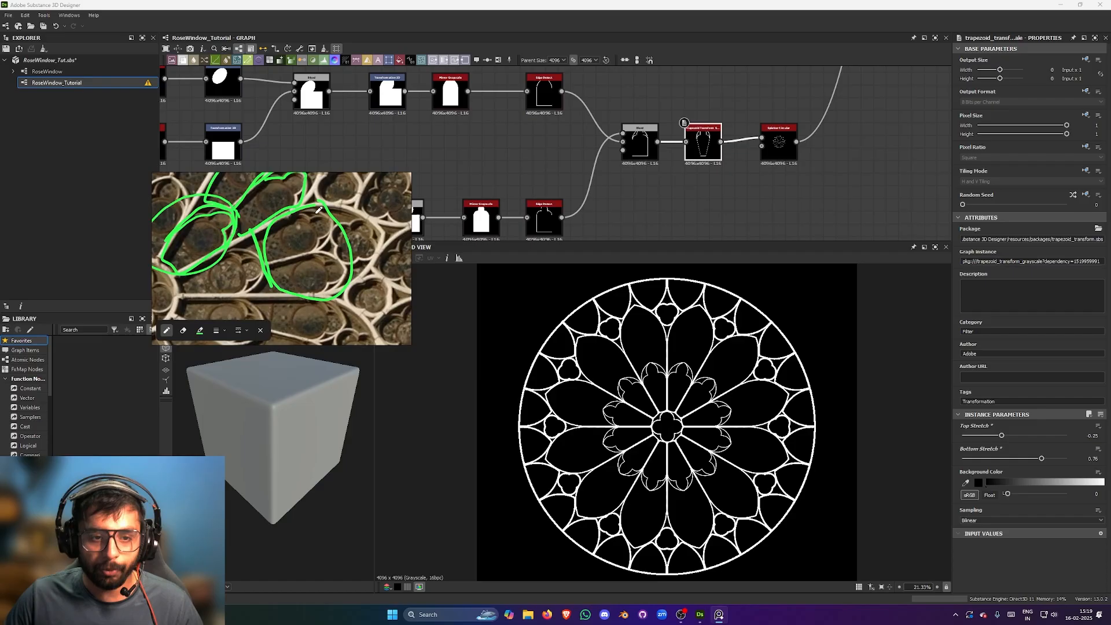
{"action": "key", "text": "ctrl+z"}
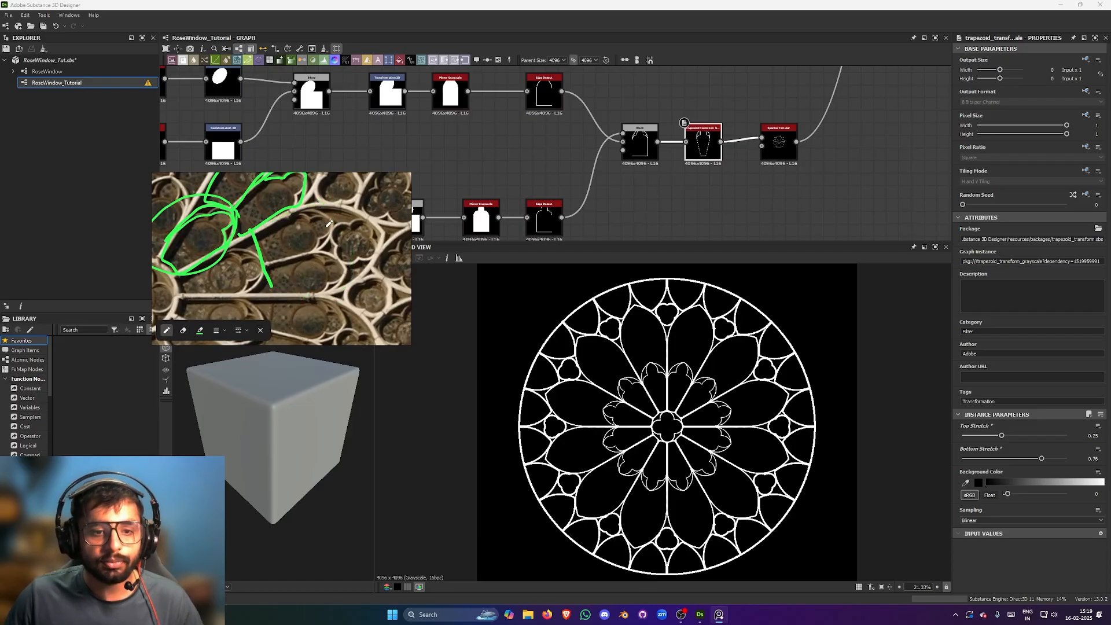
- Move the Trapezoid Transform node closer to its Splatter Circular node, leaving space after the cusped arch's Blend node
{"action": "scroll", "coordinate": [805, 185], "scroll_direction": "down", "scroll_amount": 2}
{"action": "middle_click_drag", "start_coordinate": [794, 180], "coordinate": [678, 124]}
{"action": "scroll", "coordinate": [661, 131], "scroll_direction": "up", "scroll_amount": 2}
{"action": "scroll", "coordinate": [645, 131], "scroll_direction": "down", "scroll_amount": 1}
{"action": "scroll", "coordinate": [677, 124], "scroll_direction": "down", "scroll_amount": 1}
{"action": "left_click_drag", "start_coordinate": [696, 100], "coordinate": [718, 100]}
{"action": "scroll", "coordinate": [657, 113], "scroll_direction": "up", "scroll_amount": 2}
{"action": "middle_click_drag", "start_coordinate": [657, 113], "coordinate": [637, 153]}
{"action": "scroll", "coordinate": [657, 166], "scroll_direction": "up", "scroll_amount": 2}
- Add a Transformation 2D node in the empty graph area below the cusped arch's Trapezoid Transform
{"action": "left_click", "coordinate": [649, 142]}
{"action": "scroll", "coordinate": [660, 159], "scroll_direction": "down", "scroll_amount": 3}
{"action": "scroll", "coordinate": [660, 153], "scroll_direction": "down", "scroll_amount": 1}
{"action": "scroll", "coordinate": [656, 164], "scroll_direction": "down", "scroll_amount": 2}
{"action": "scroll", "coordinate": [640, 159], "scroll_direction": "up", "scroll_amount": 1}
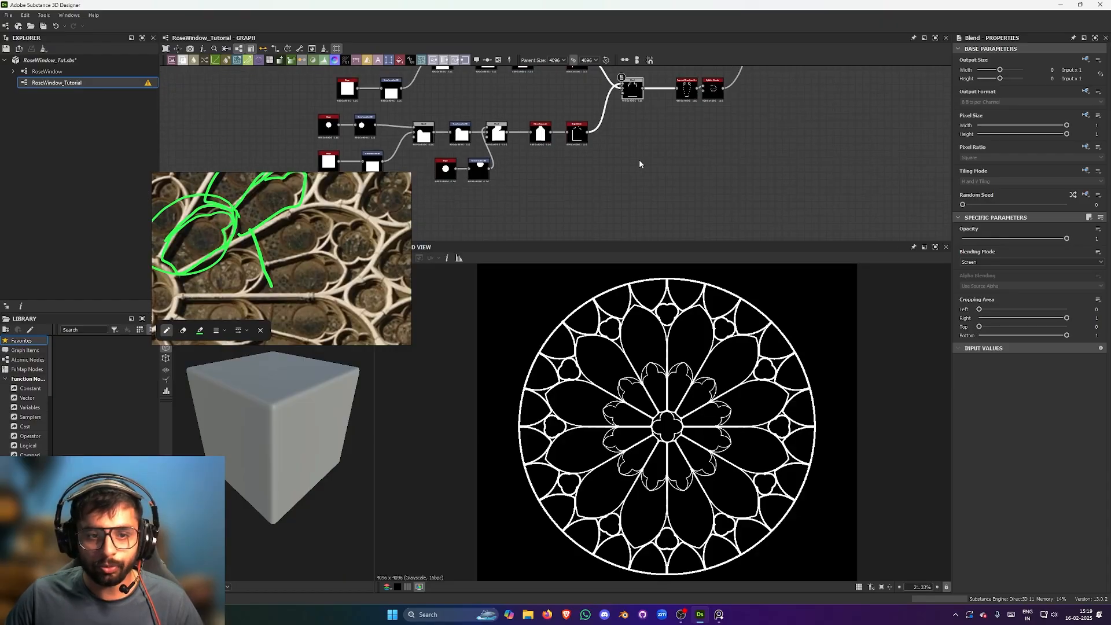
{"action": "scroll", "coordinate": [637, 161], "scroll_direction": "up", "scroll_amount": 2}
{"action": "key", "text": "space"}
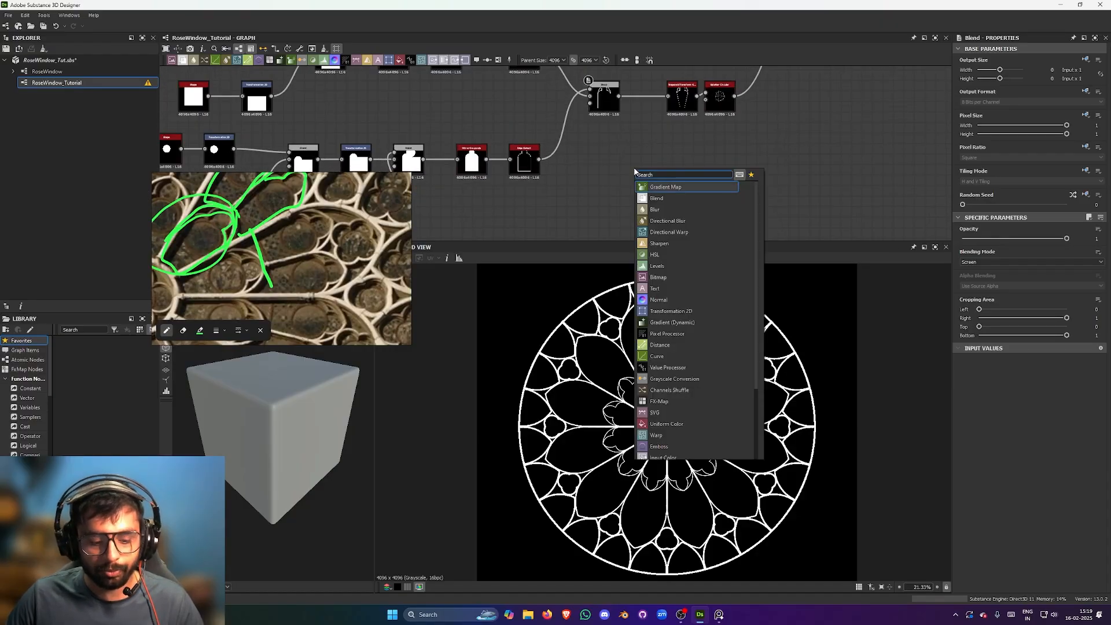
{"action": "type", "text": "tra"}
{"action": "left_click", "coordinate": [672, 188]}
{"action": "left_click_drag", "start_coordinate": [646, 182], "coordinate": [678, 192]}
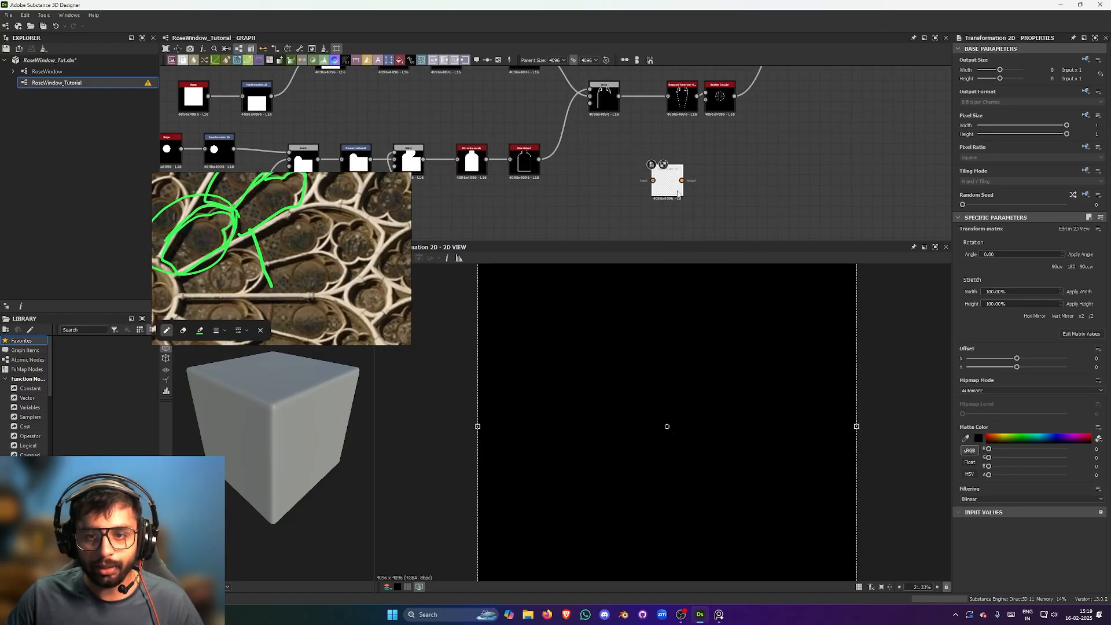
- Connect the cusped arch's Blend output to the new Transformation 2D node's input
{"action": "middle_click_drag", "start_coordinate": [679, 194], "coordinate": [661, 188]}
{"action": "key", "text": "space"}
{"action": "type", "text": "mi"}
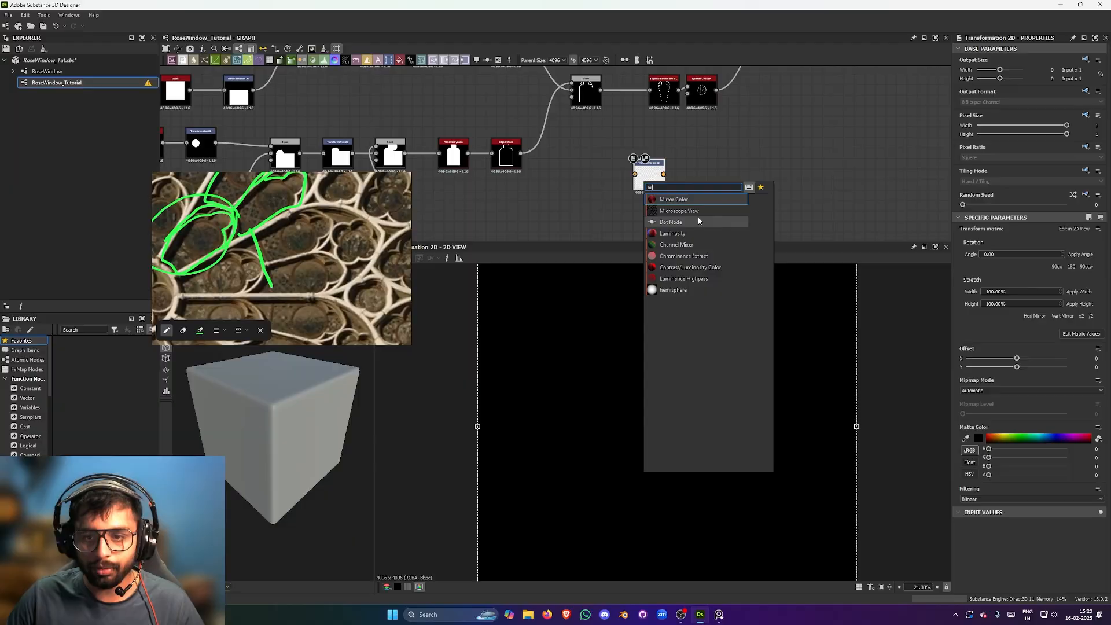
{"action": "left_click", "coordinate": [637, 180]}
{"action": "left_click_drag", "start_coordinate": [636, 175], "coordinate": [601, 90]}
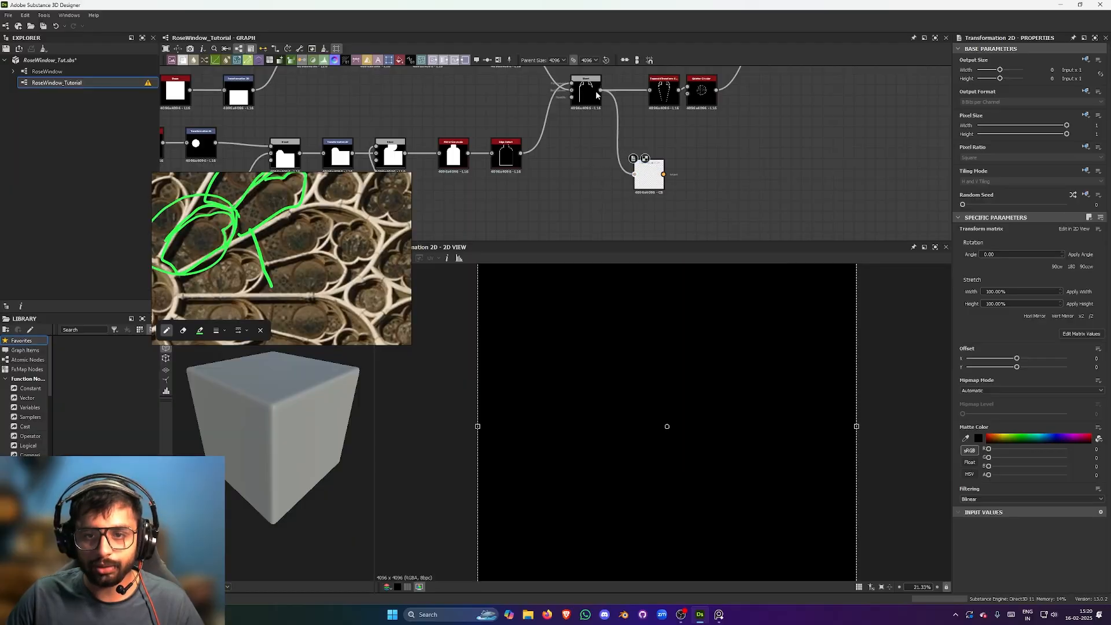
- Add a Mirror Grayscale node fed by the new Transformation 2D node's output
{"action": "left_click_drag", "start_coordinate": [664, 173], "coordinate": [689, 172]}
{"action": "type", "text": "mir"}
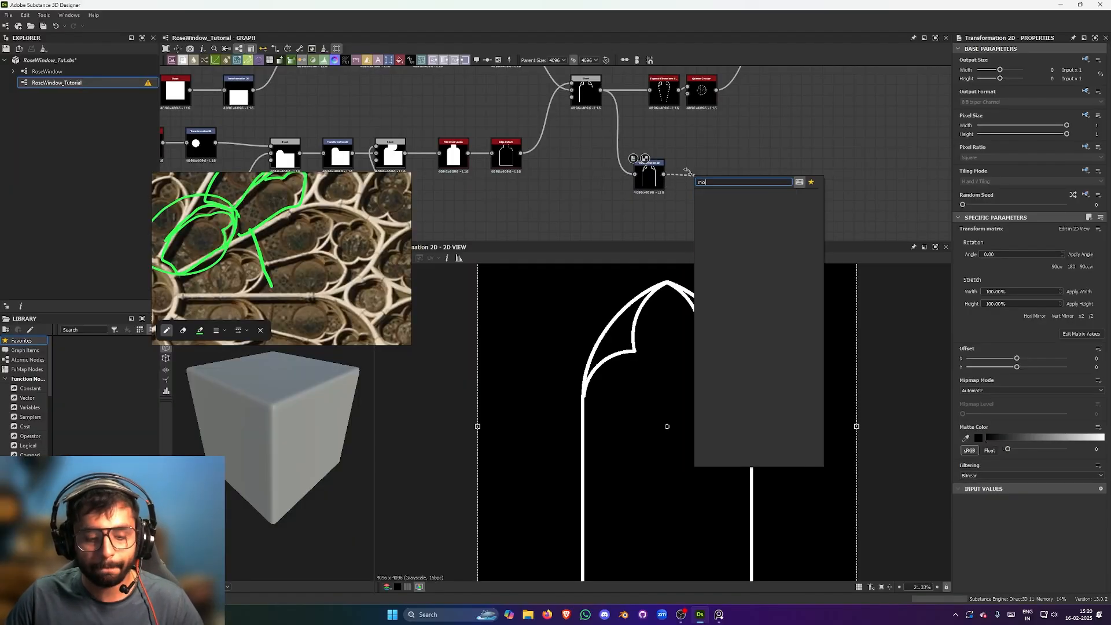
{"action": "key", "text": "BackSpace"}
{"action": "type", "text": "r"}
{"action": "key", "text": "Return"}
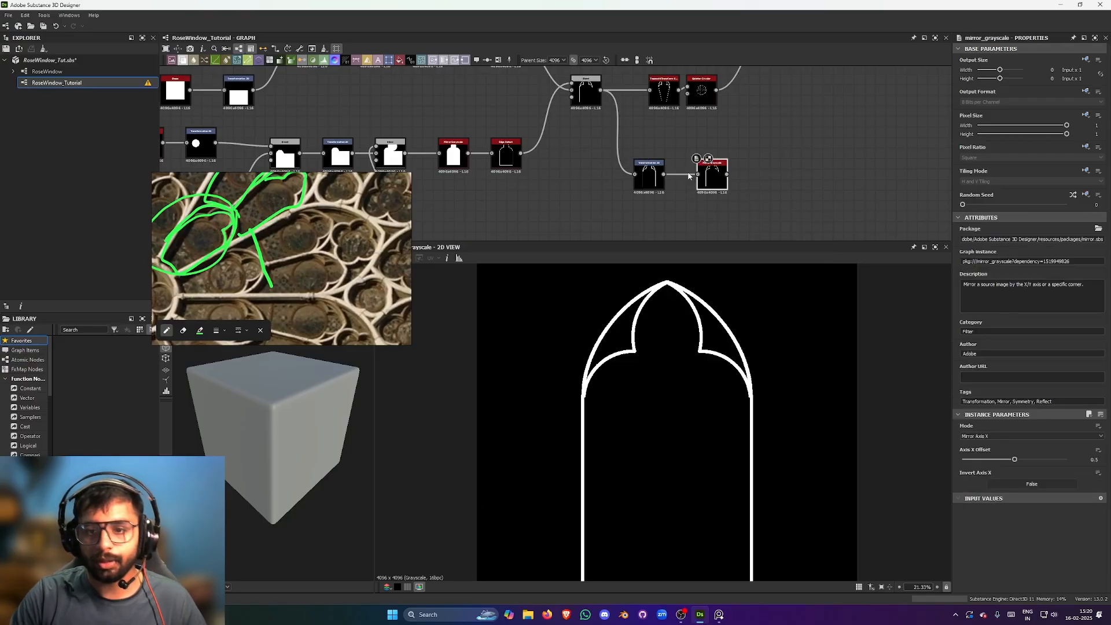
{"action": "middle_click_drag", "start_coordinate": [707, 178], "coordinate": [725, 189]}
- Shift and scale down the arch in the Transformation 2D to form two adjoining mirrored arches, offset about X 0.22, Y 0.04
{"action": "left_click", "coordinate": [666, 186]}
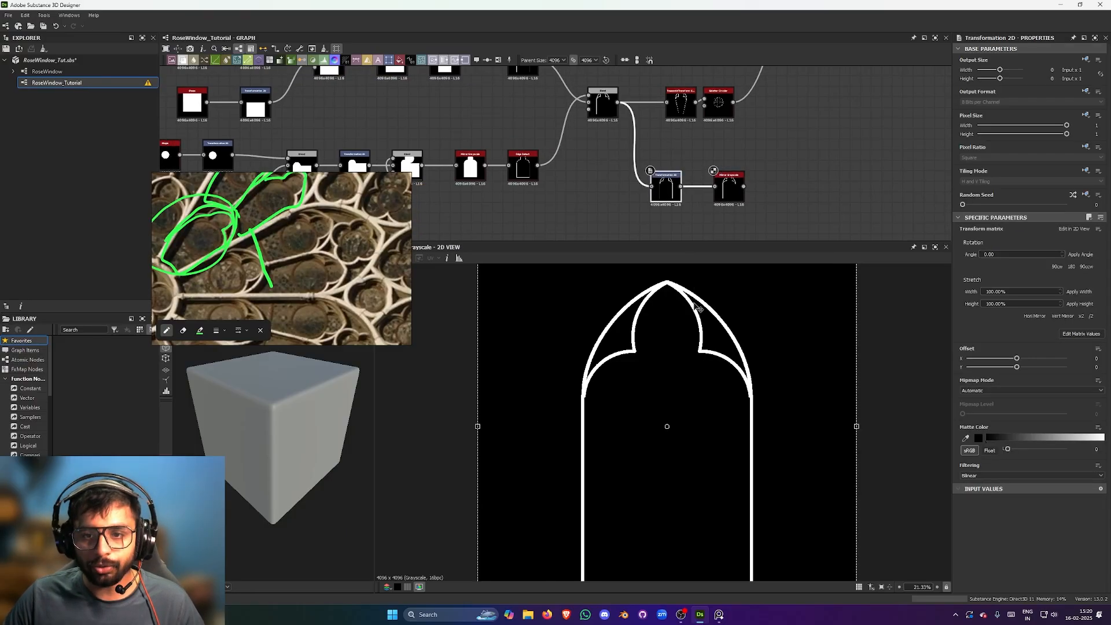
{"action": "scroll", "coordinate": [660, 405], "scroll_direction": "down", "scroll_amount": 3}
{"action": "left_click_drag", "start_coordinate": [770, 374], "coordinate": [715, 374]}
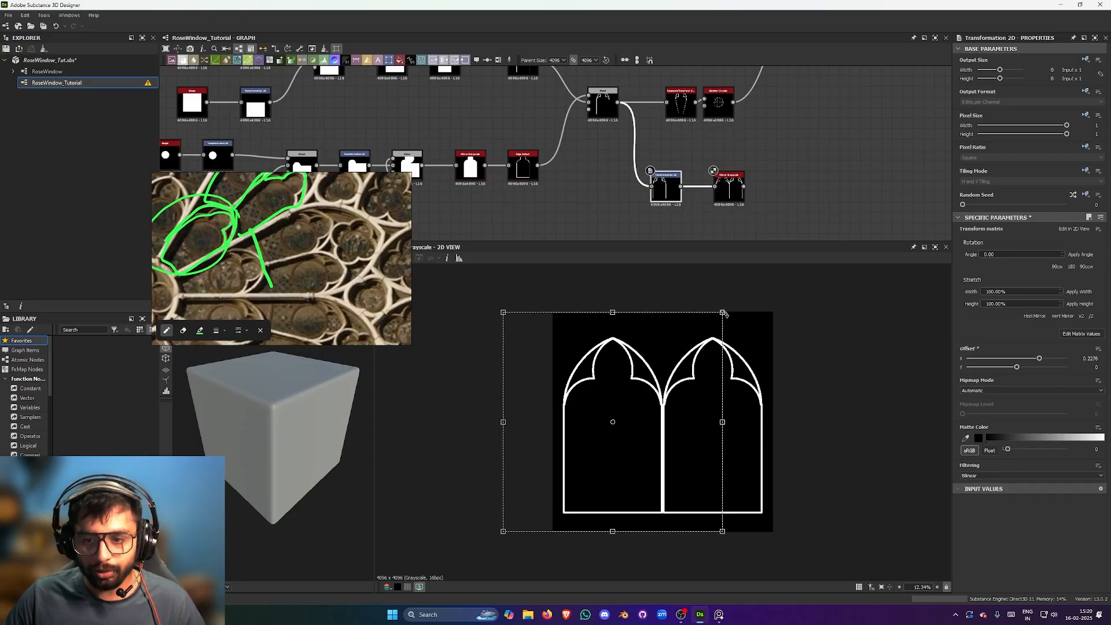
{"action": "left_click_drag", "start_coordinate": [724, 313], "coordinate": [679, 373]}
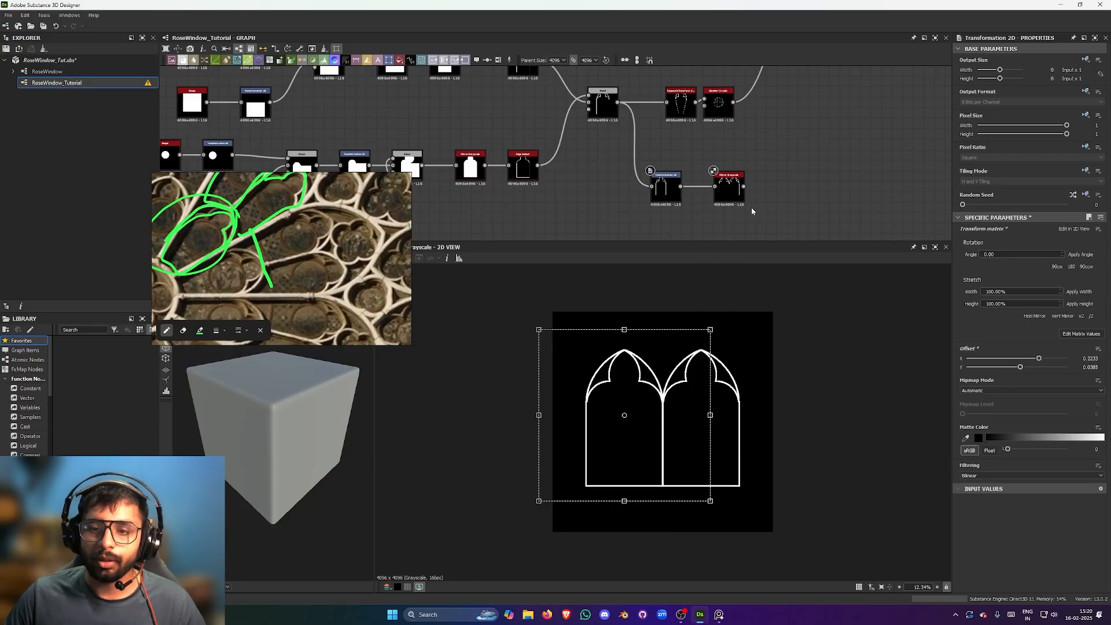
- Add a Splatter Circular node after the Mirror Grayscale node of the paired arches
{"action": "left_click", "coordinate": [728, 184]}
{"action": "key", "text": "f"}
{"action": "scroll", "coordinate": [719, 171], "scroll_direction": "up", "scroll_amount": 5}
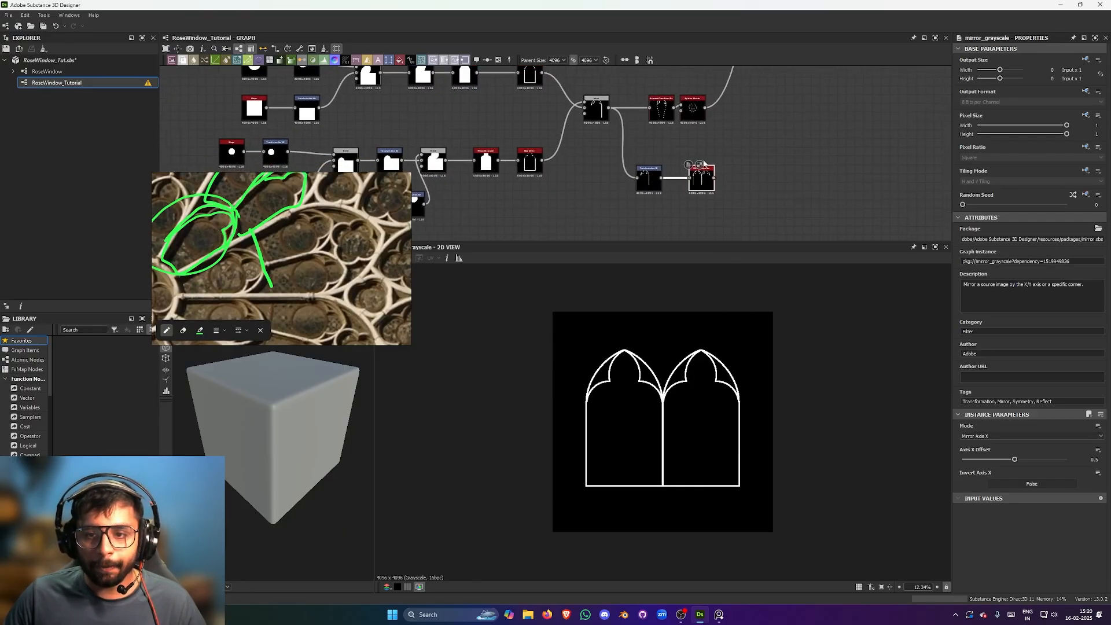
{"action": "left_click_drag", "start_coordinate": [794, 172], "coordinate": [786, 172]}
{"action": "type", "text": "ci"}
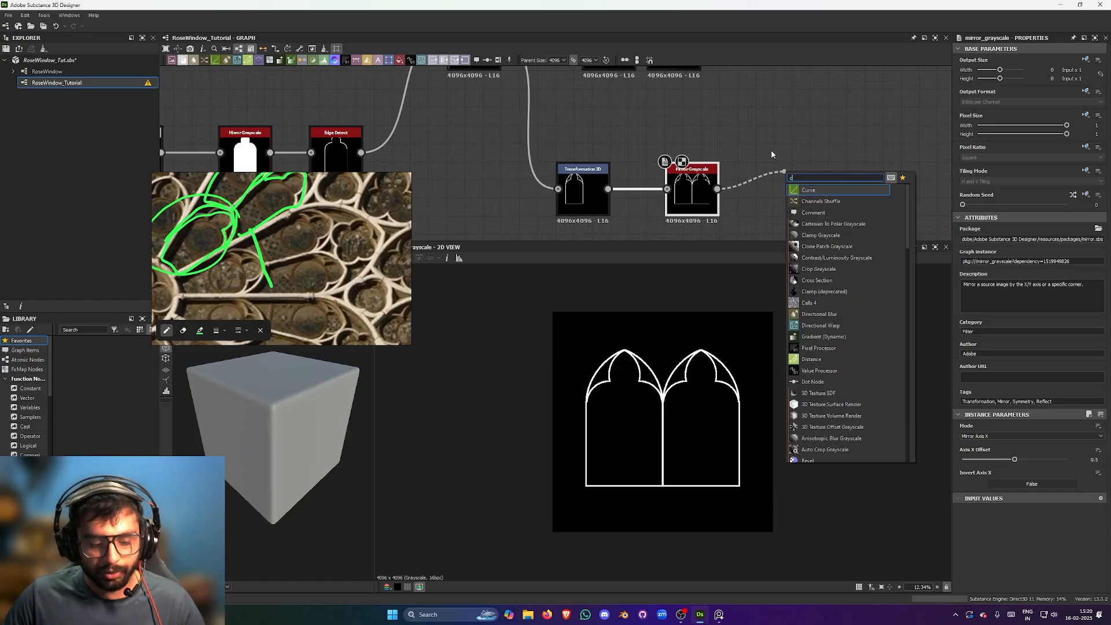
{"action": "key", "text": "BackSpace"}
{"action": "key", "text": "BackSpace"}
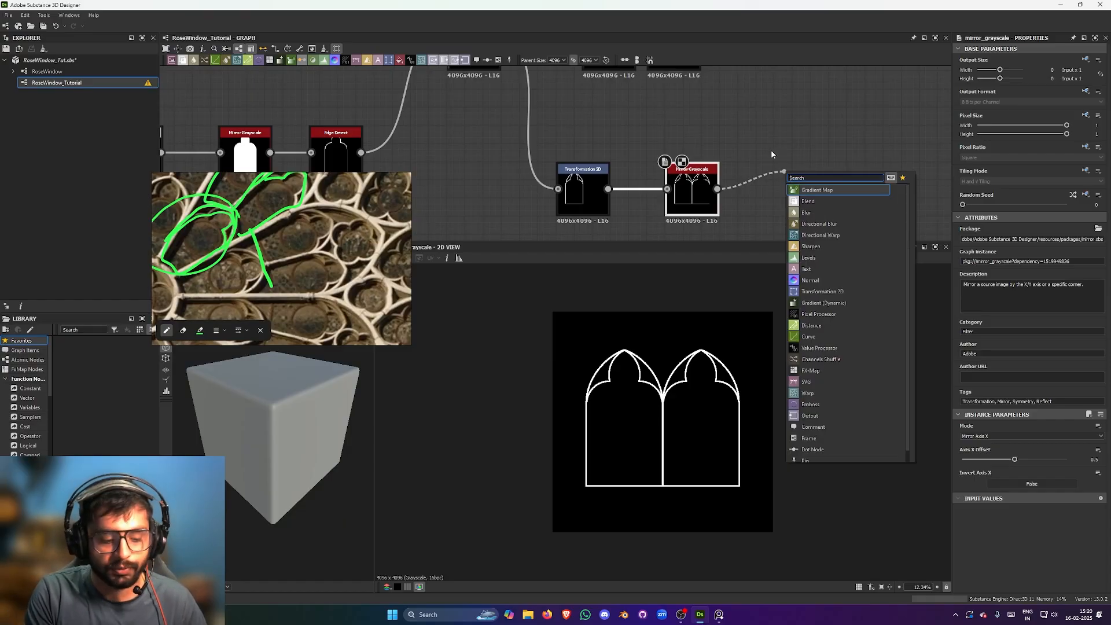
{"action": "type", "text": "cir"}
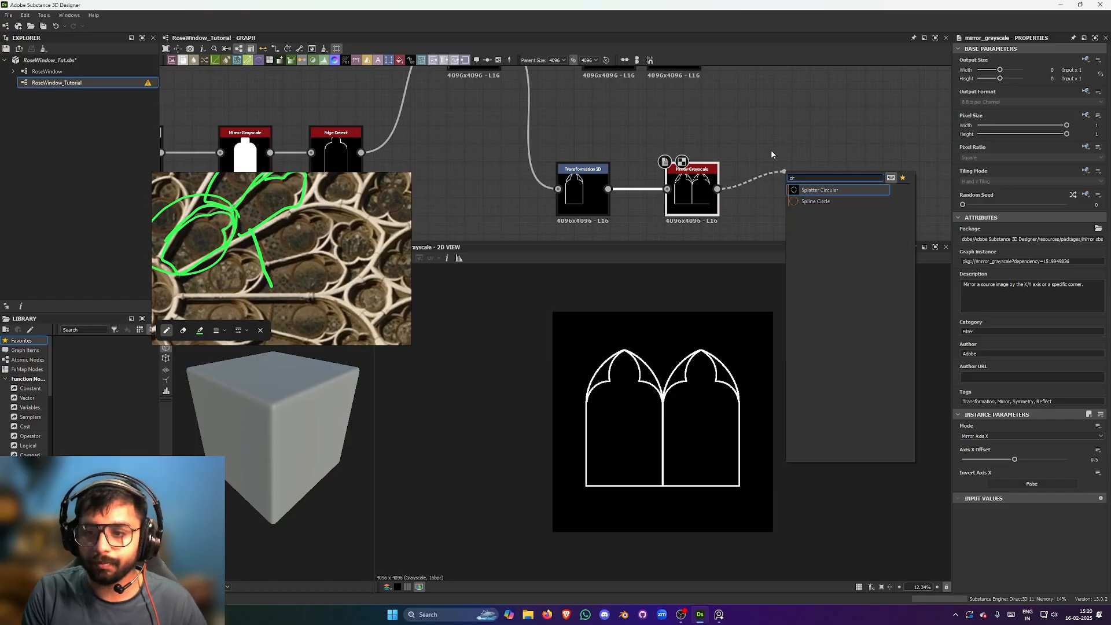
{"action": "key", "text": "Return"}
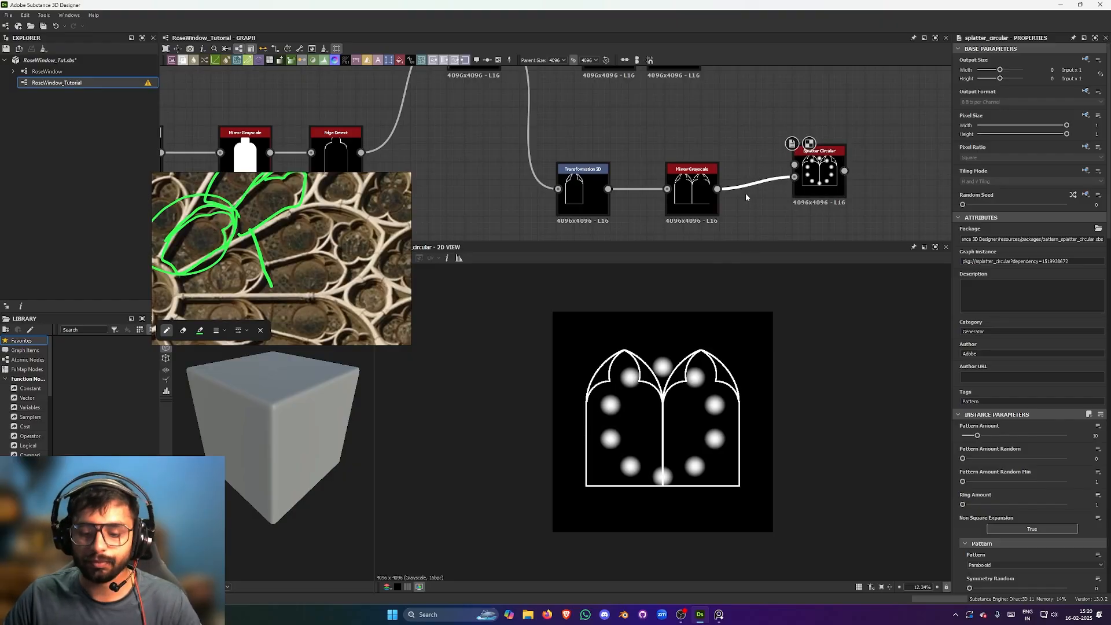
- Reconnect the paired arches to the Splatter Circular's pattern input and set its Pattern to Image Input
{"action": "key", "text": "Delete"}
{"action": "left_click_drag", "start_coordinate": [719, 188], "coordinate": [828, 204]}
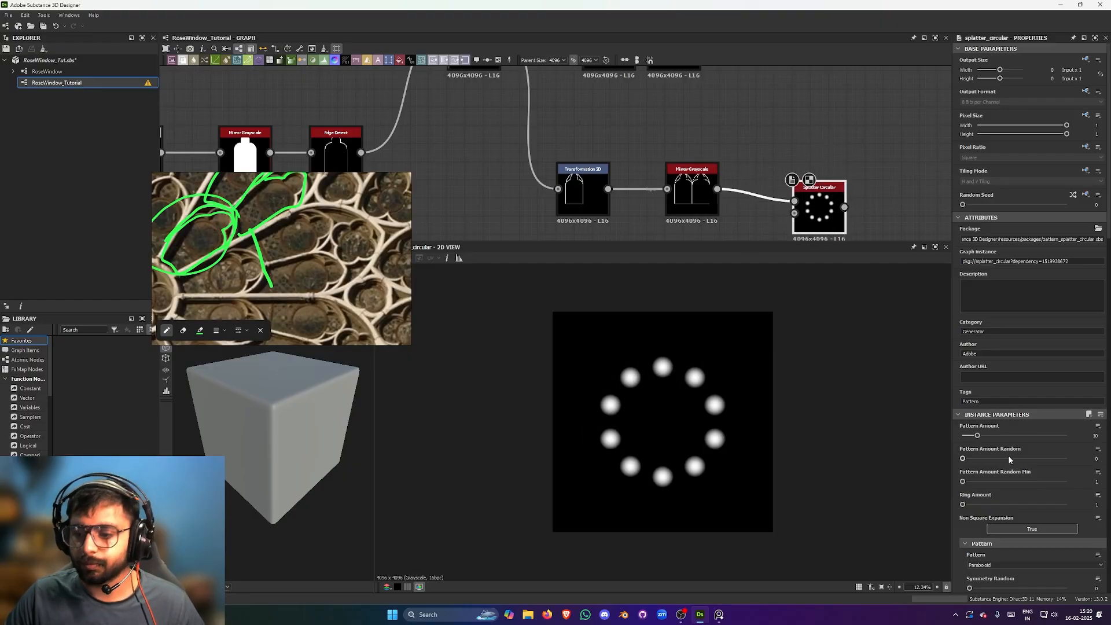
{"action": "scroll", "coordinate": [1009, 460], "scroll_direction": "down", "scroll_amount": 3}
{"action": "left_click", "coordinate": [1008, 436]}
{"action": "left_click", "coordinate": [1000, 445]}
{"action": "scroll", "coordinate": [689, 359], "scroll_direction": "up", "scroll_amount": 5}
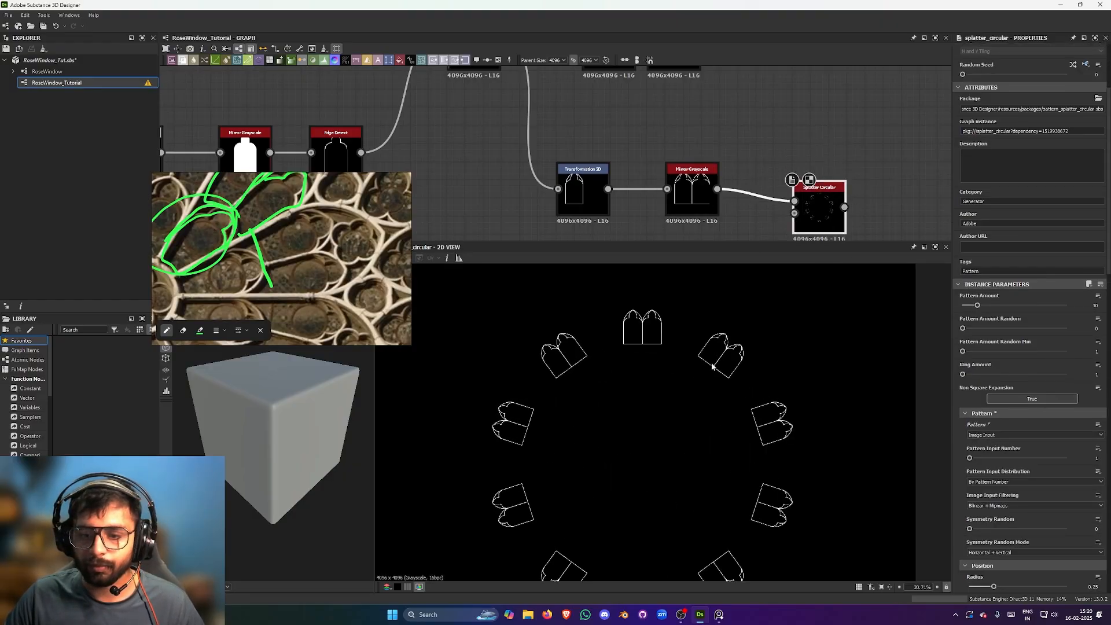
{"action": "scroll", "coordinate": [713, 366], "scroll_direction": "up", "scroll_amount": 4}
{"action": "scroll", "coordinate": [724, 347], "scroll_direction": "down", "scroll_amount": 4}
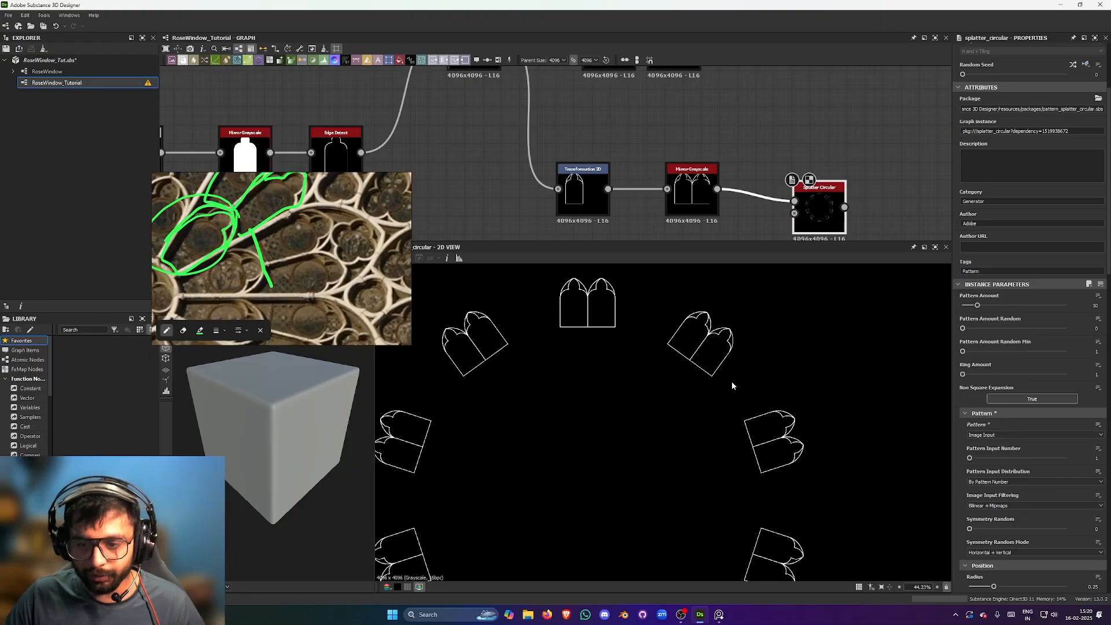
{"action": "scroll", "coordinate": [734, 382], "scroll_direction": "up", "scroll_amount": 4}
{"action": "scroll", "coordinate": [718, 365], "scroll_direction": "down", "scroll_amount": 4}
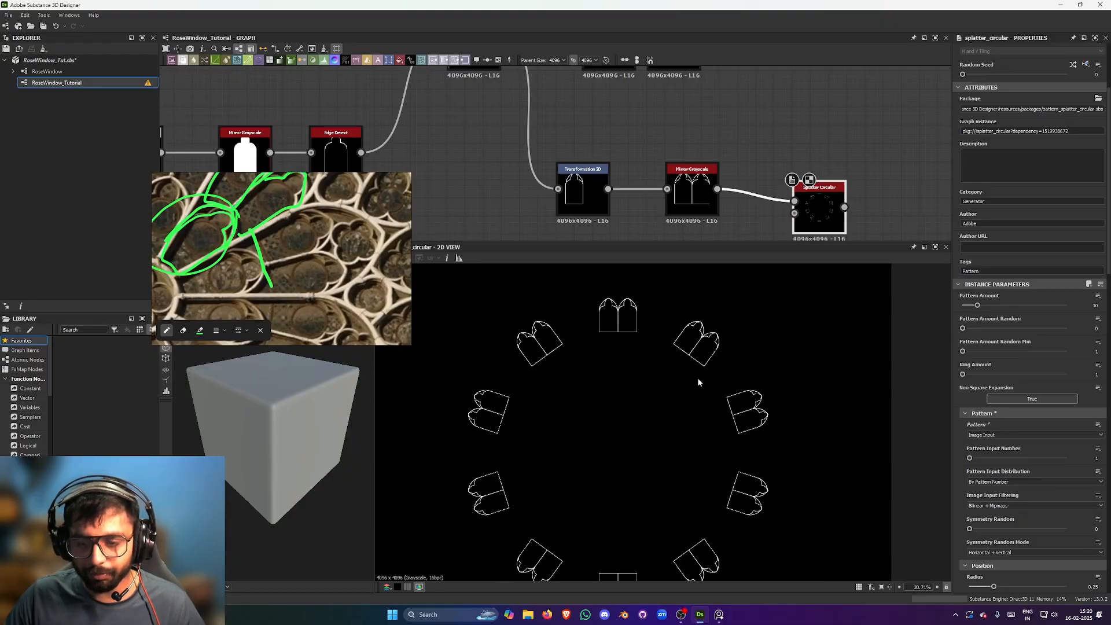
{"action": "middle_click_drag", "start_coordinate": [722, 495], "coordinate": [750, 459]}
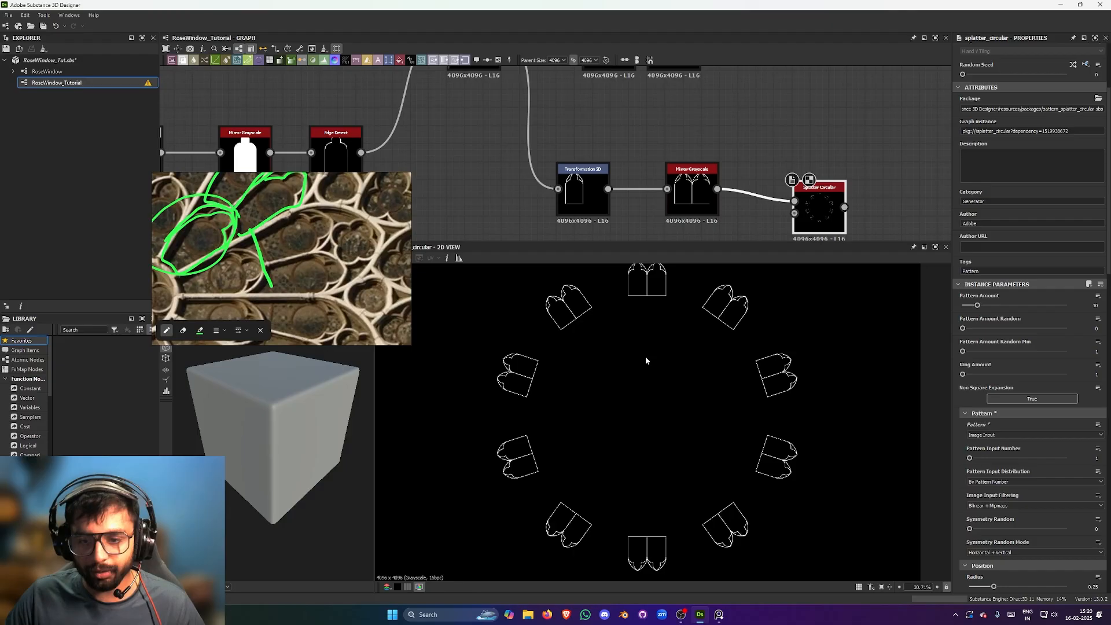
- Add another Blend node after the last Blend in the main rose window chain
{"action": "scroll", "coordinate": [797, 209], "scroll_direction": "down", "scroll_amount": 2}
{"action": "middle_click_drag", "start_coordinate": [753, 139], "coordinate": [605, 263]}
{"action": "scroll", "coordinate": [672, 186], "scroll_direction": "down", "scroll_amount": 2}
{"action": "middle_click_drag", "start_coordinate": [712, 71], "coordinate": [665, 174]}
{"action": "scroll", "coordinate": [662, 149], "scroll_direction": "up", "scroll_amount": 3}
{"action": "left_click", "coordinate": [661, 148]}
{"action": "key", "text": "space"}
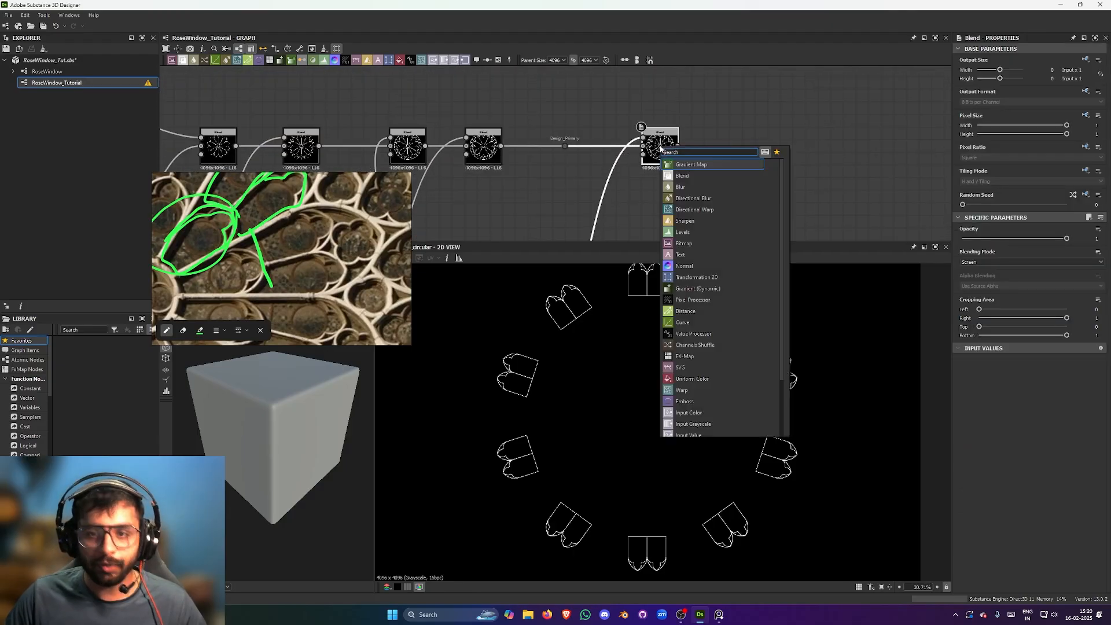
{"action": "left_click", "coordinate": [701, 174]}
{"action": "scroll", "coordinate": [755, 179], "scroll_direction": "down", "scroll_amount": 3}
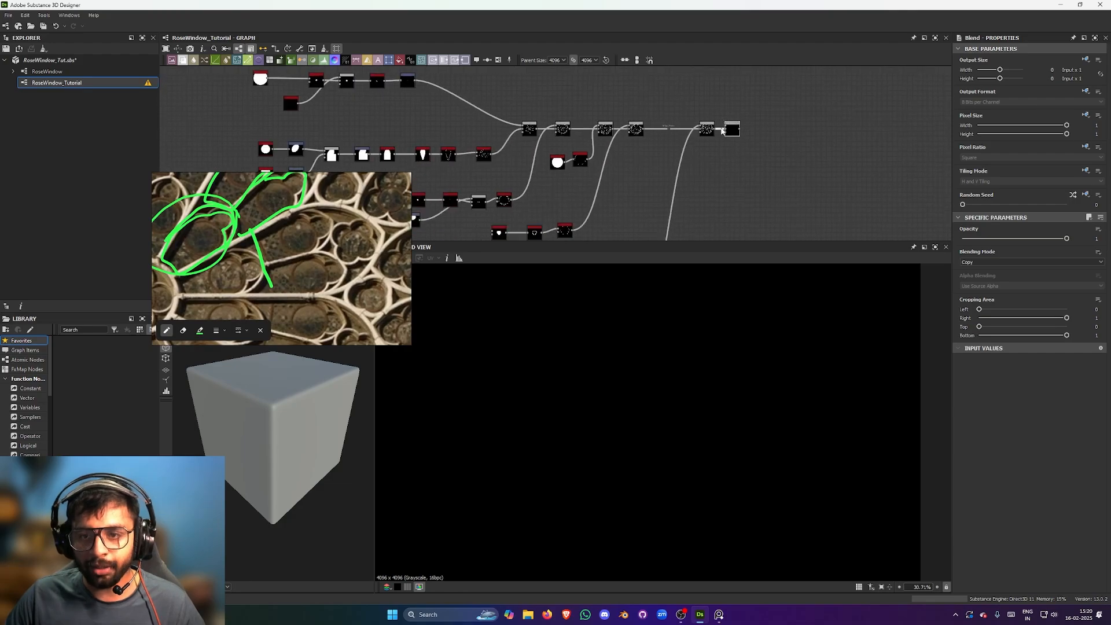
- Connect the paired-arch Splatter Circular to the new Blend node and set the Blending Mode to Screen
{"action": "scroll", "coordinate": [682, 225], "scroll_direction": "up", "scroll_amount": 4}
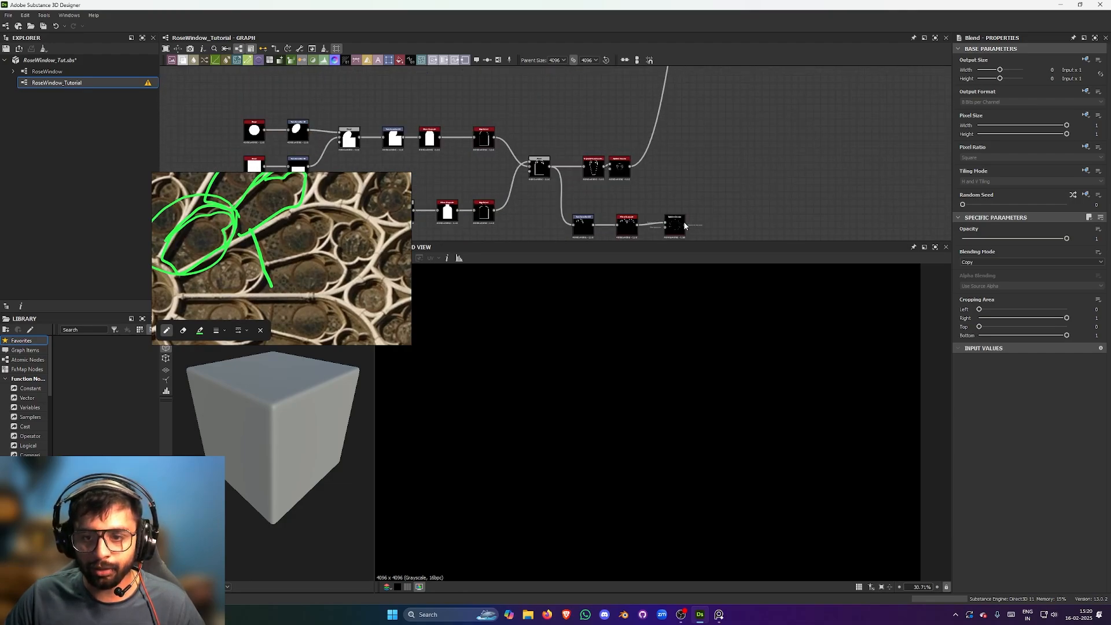
{"action": "mouse_move", "coordinate": [741, 84]}
{"action": "left_mouse_down"}
{"action": "mouse_move", "coordinate": [720, 161]}
{"action": "mouse_move", "coordinate": [723, 93]}
{"action": "left_mouse_up"}
{"action": "left_click", "coordinate": [985, 261]}
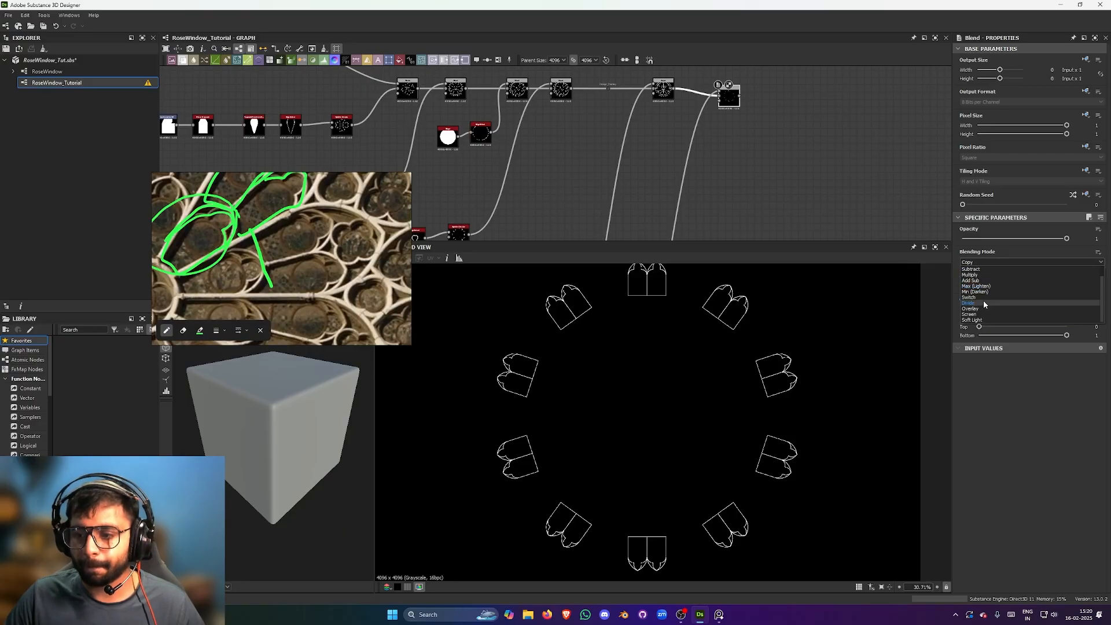
{"action": "left_click", "coordinate": [983, 316]}
- Set the paired-arch Splatter Circular's Pattern Amount to 12, and try a Radius of 0.28, undoing that radius change
{"action": "scroll", "coordinate": [695, 188], "scroll_direction": "down", "scroll_amount": 2}
{"action": "scroll", "coordinate": [748, 329], "scroll_direction": "down", "scroll_amount": 2}
{"action": "middle_click_drag", "start_coordinate": [709, 151], "coordinate": [736, 23]}
{"action": "scroll", "coordinate": [676, 208], "scroll_direction": "up", "scroll_amount": 3}
{"action": "scroll", "coordinate": [677, 212], "scroll_direction": "up", "scroll_amount": 2}
{"action": "left_click", "coordinate": [657, 154]}
{"action": "scroll", "coordinate": [657, 154], "scroll_direction": "up", "scroll_amount": 4}
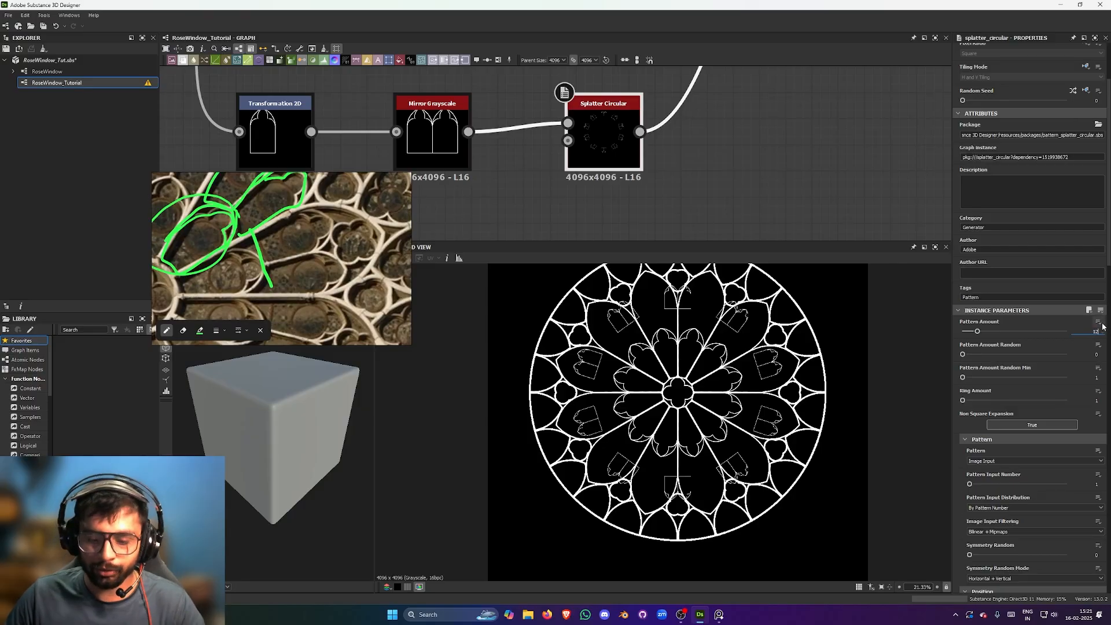
{"action": "key", "text": "Return"}
{"action": "scroll", "coordinate": [770, 317], "scroll_direction": "up", "scroll_amount": 1}
{"action": "scroll", "coordinate": [987, 377], "scroll_direction": "down", "scroll_amount": 5}
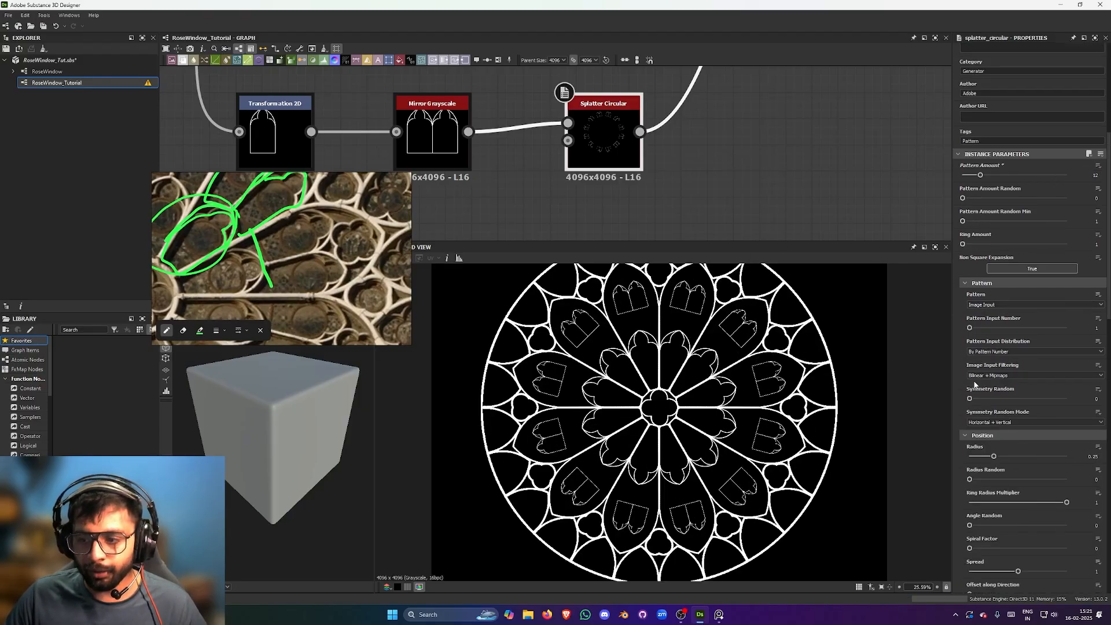
{"action": "left_click_drag", "start_coordinate": [995, 353], "coordinate": [998, 352]}
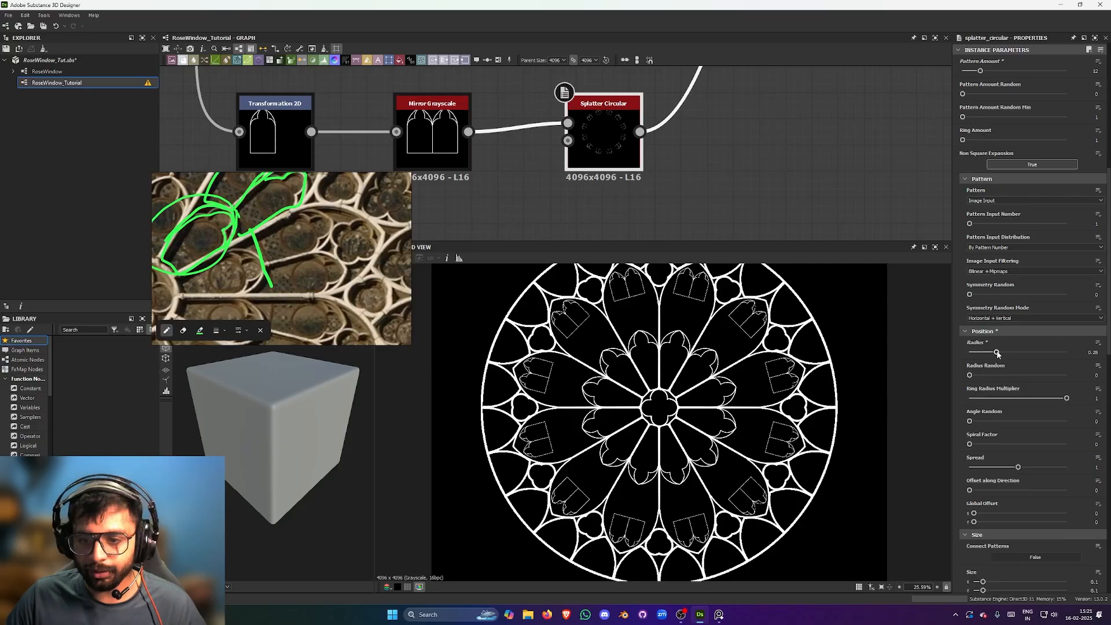
{"action": "key", "text": "ctrl+z"}
- Insert a Trapezoid Transform Grayscale node between the paired-arch Mirror Grayscale and its Splatter Circular
{"action": "middle_click_drag", "start_coordinate": [602, 151], "coordinate": [770, 177]}
{"action": "scroll", "coordinate": [689, 168], "scroll_direction": "down", "scroll_amount": 2}
{"action": "left_click_drag", "start_coordinate": [629, 175], "coordinate": [612, 175]}
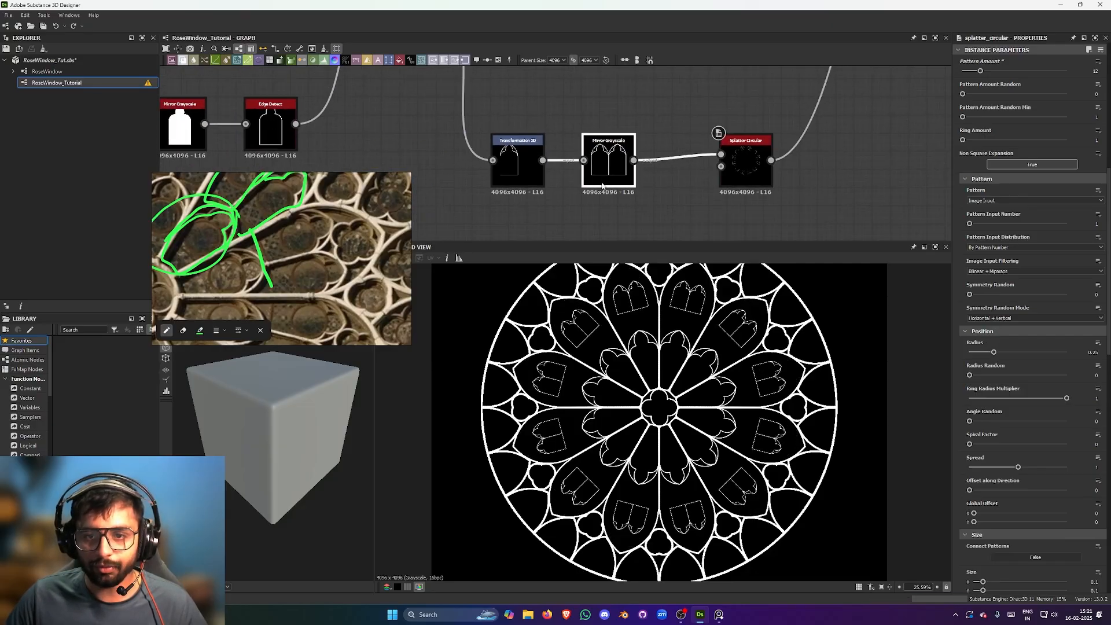
{"action": "key", "text": "space"}
{"action": "type", "text": "tra"}
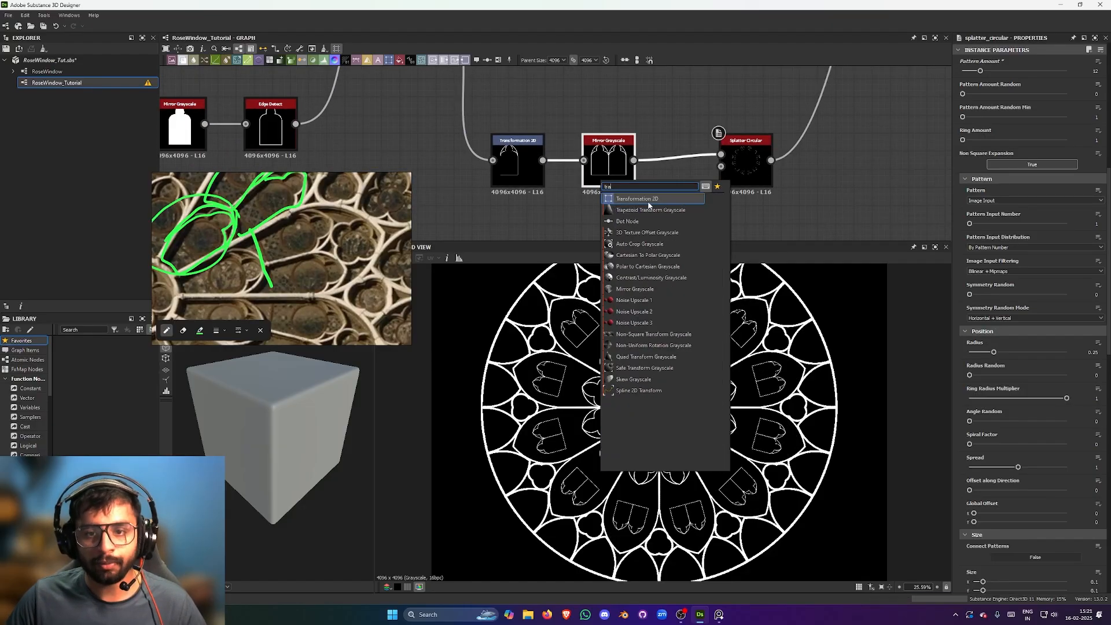
{"action": "left_click", "coordinate": [644, 209]}
{"action": "left_click_drag", "start_coordinate": [699, 217], "coordinate": [684, 172]}
- Preview the last Blend and set the paired-arch Splatter Circular's Scale to 1.63 and Radius to 0.22
{"action": "double_click", "coordinate": [743, 180]}
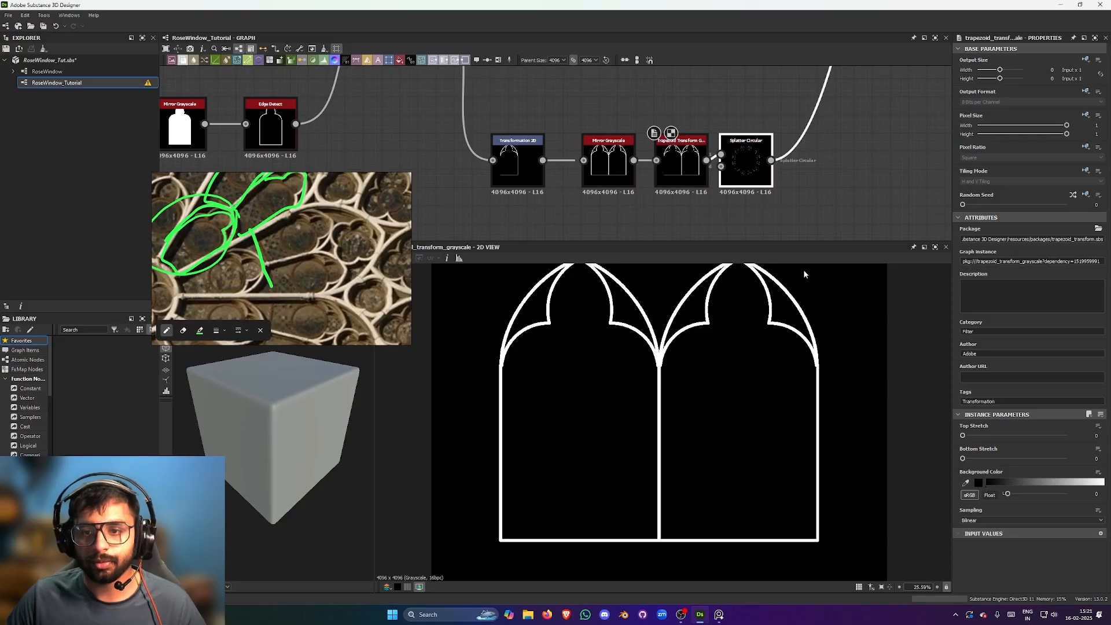
{"action": "scroll", "coordinate": [835, 140], "scroll_direction": "down", "scroll_amount": 2}
{"action": "middle_click_drag", "start_coordinate": [834, 140], "coordinate": [698, 388]}
{"action": "scroll", "coordinate": [714, 187], "scroll_direction": "down", "scroll_amount": 4}
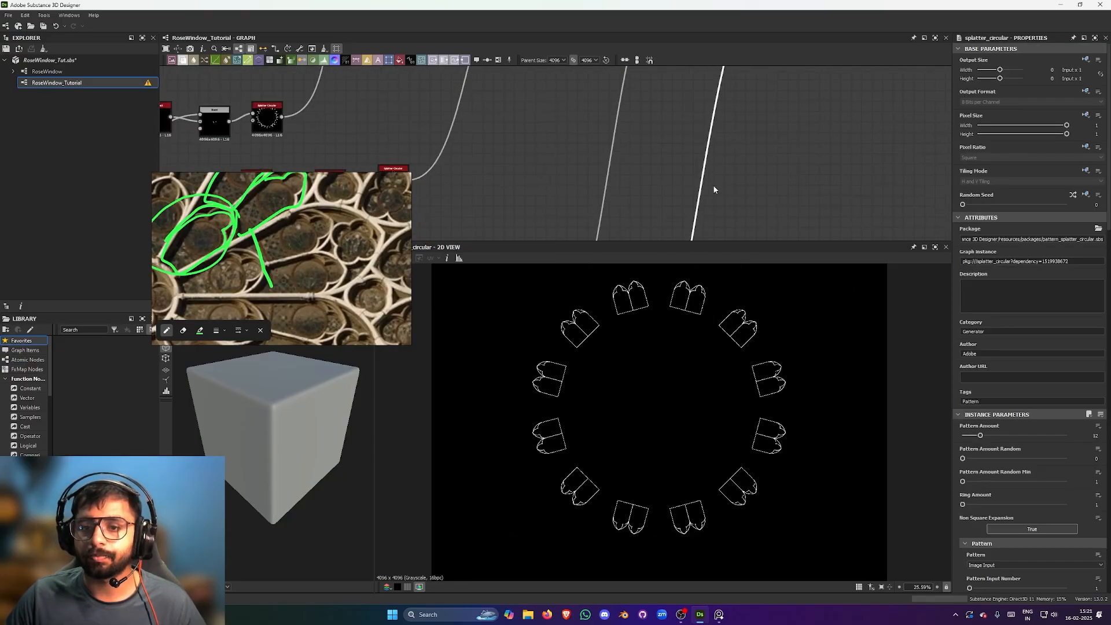
{"action": "double_click", "coordinate": [740, 94]}
{"action": "middle_click_drag", "start_coordinate": [724, 228], "coordinate": [736, 133]}
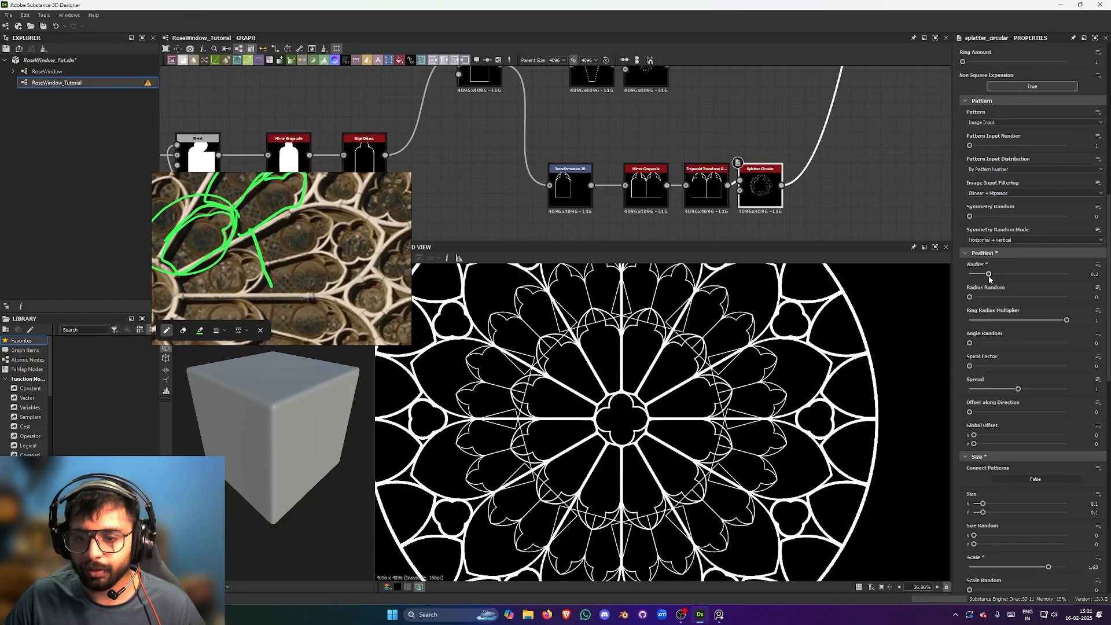
{"action": "left_click_drag", "start_coordinate": [984, 274], "coordinate": [991, 278]}
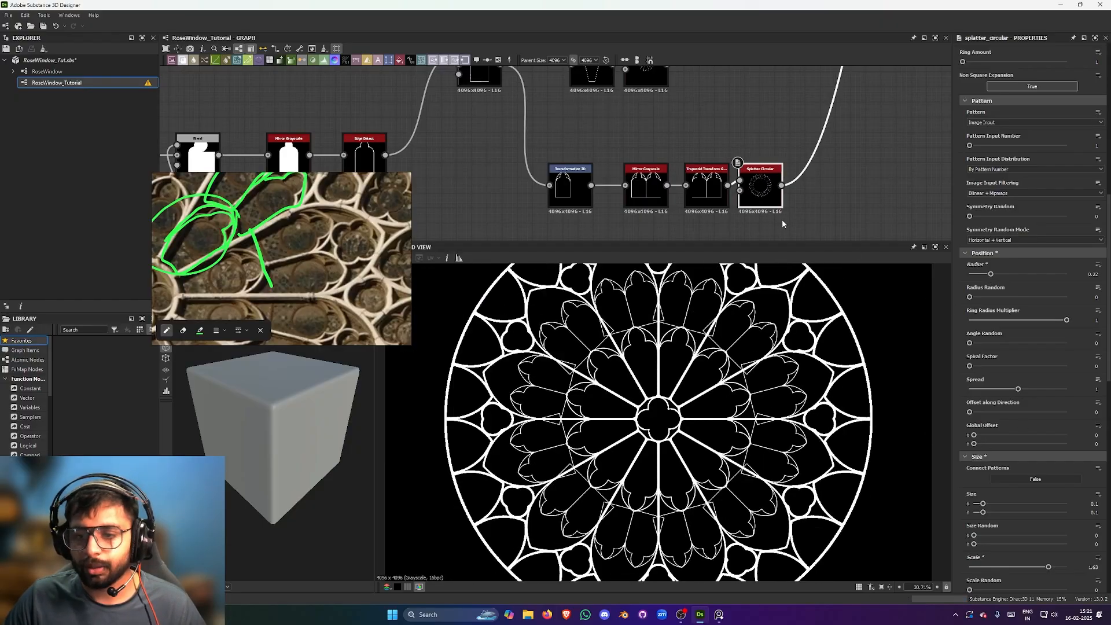
- Set the Trapezoid Transform's Bottom Stretch to 0.21 to narrow the base of the paired arches
{"action": "left_click", "coordinate": [651, 191]}
{"action": "left_click", "coordinate": [706, 188]}
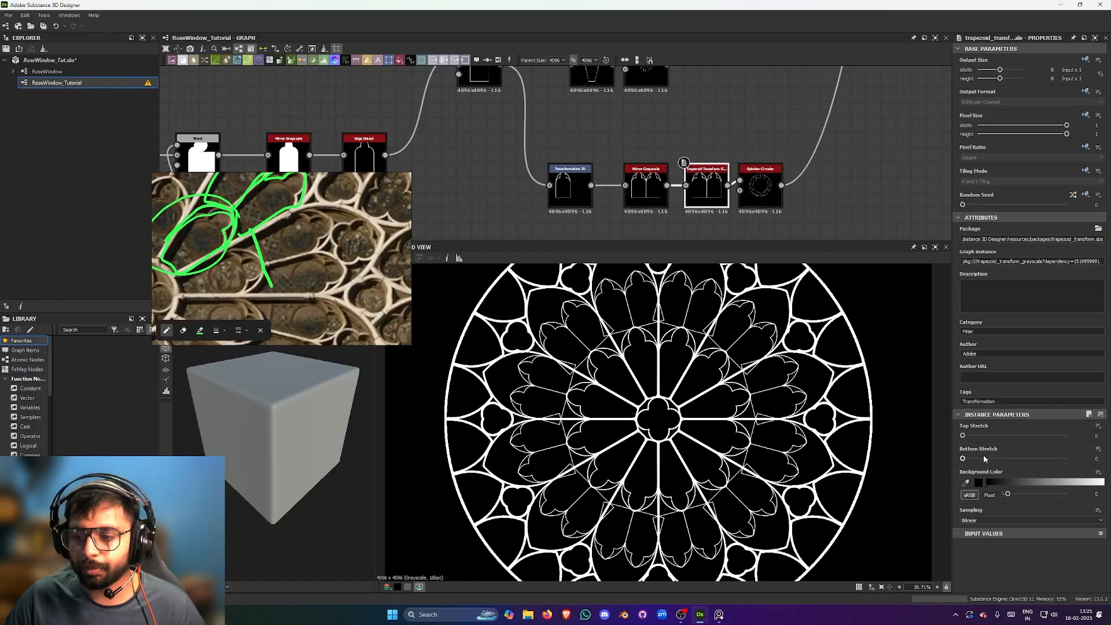
{"action": "left_click_drag", "start_coordinate": [964, 458], "coordinate": [985, 459]}
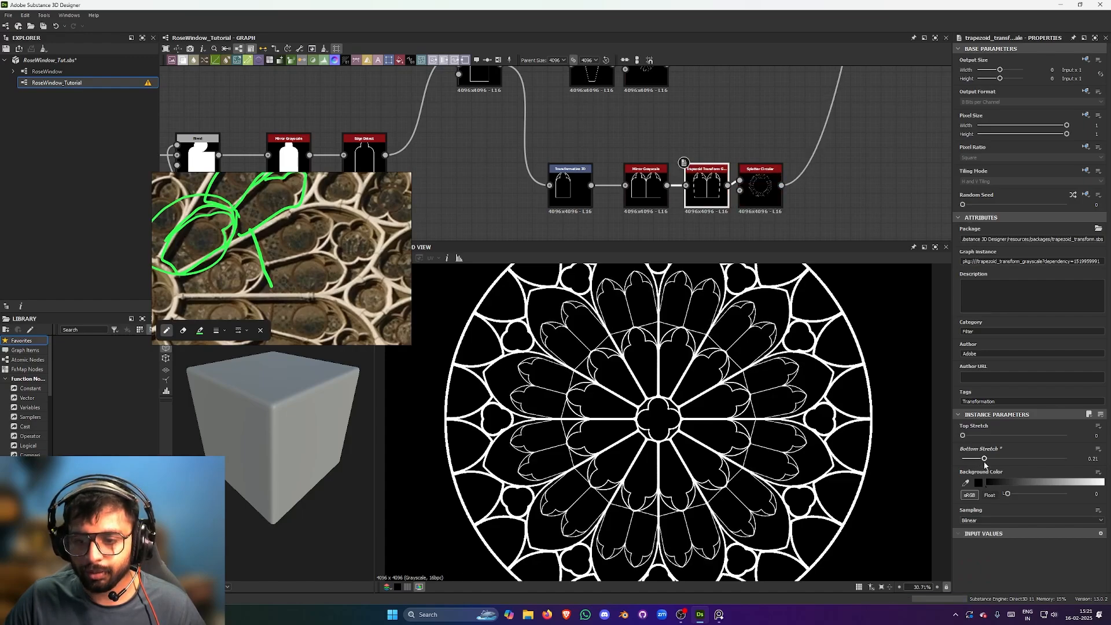
{"action": "scroll", "coordinate": [798, 389], "scroll_direction": "up", "scroll_amount": 4}
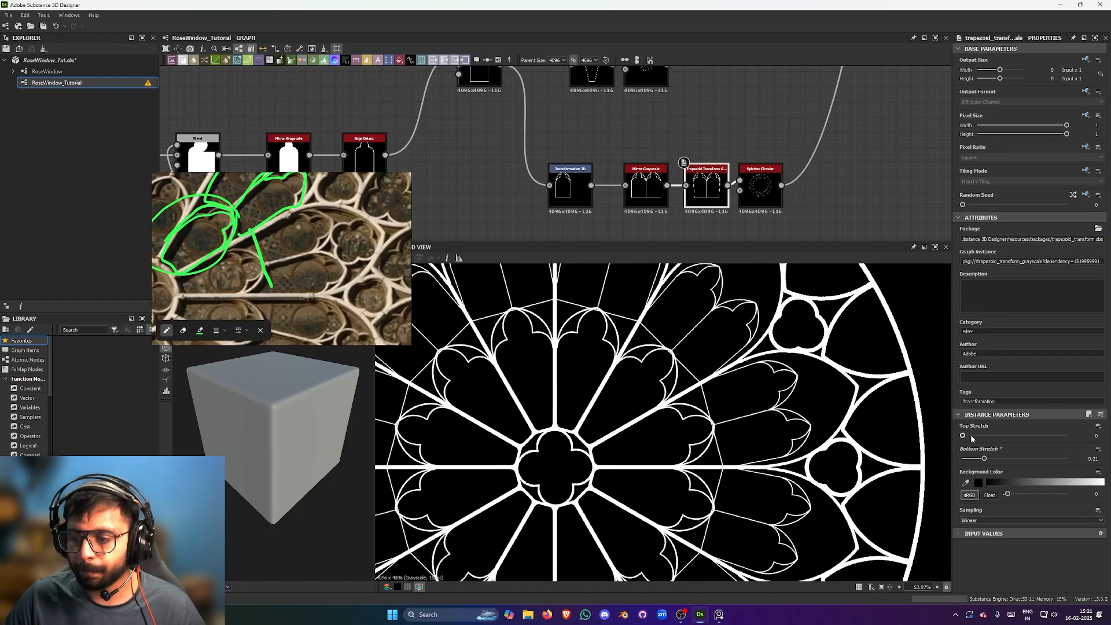
- Lower the Trapezoid Transform's Top Stretch gradually to -0.19 while comparing the arch tops with the surrounding tracery
{"action": "left_click", "coordinate": [1103, 440]}
{"action": "left_click", "coordinate": [1104, 440]}
{"action": "left_click", "coordinate": [1103, 439]}
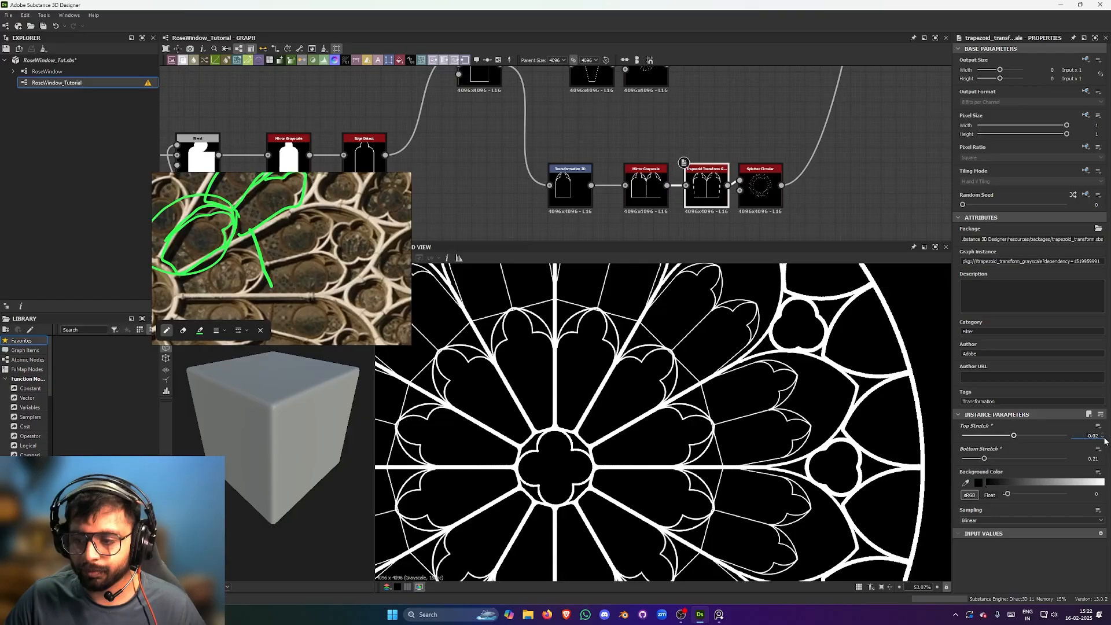
{"action": "left_click", "coordinate": [1104, 439]}
{"action": "left_click", "coordinate": [1103, 439]}
{"action": "left_click", "coordinate": [1103, 439]}
{"action": "left_click", "coordinate": [1103, 440]}
{"action": "left_click", "coordinate": [1103, 439]}
{"action": "left_click", "coordinate": [1103, 440]}
{"action": "left_click", "coordinate": [1103, 439]}
{"action": "left_click", "coordinate": [1104, 439]}
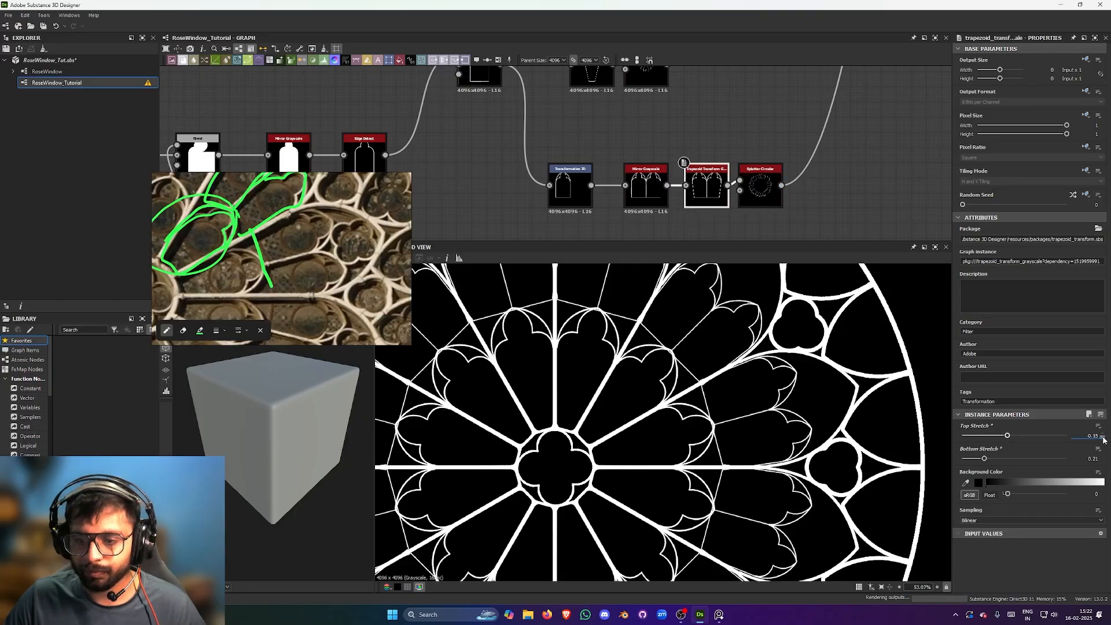
{"action": "left_click", "coordinate": [1103, 439]}
{"action": "left_click", "coordinate": [1104, 440]}
{"action": "left_click", "coordinate": [1104, 440]}
{"action": "left_click", "coordinate": [1103, 440]}
{"action": "left_click", "coordinate": [1104, 439]}
{"action": "scroll", "coordinate": [800, 399], "scroll_direction": "down", "scroll_amount": 5}
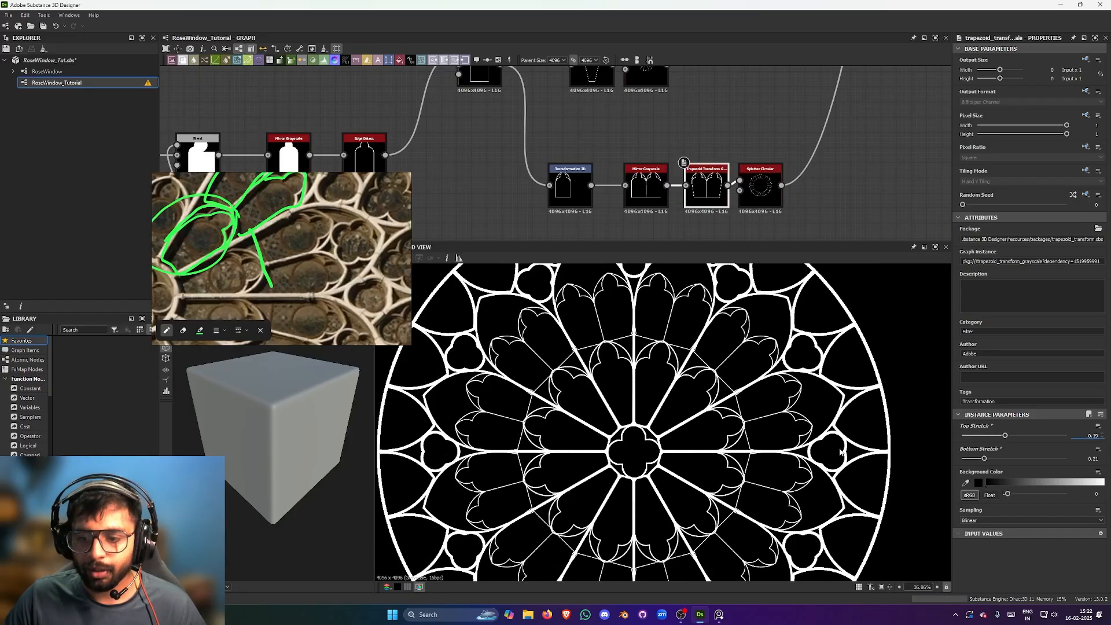
- Refine the Trapezoid Transform's Bottom Stretch to 0.24 so the paired arches follow the spokes
{"action": "scroll", "coordinate": [748, 386], "scroll_direction": "down", "scroll_amount": 1}
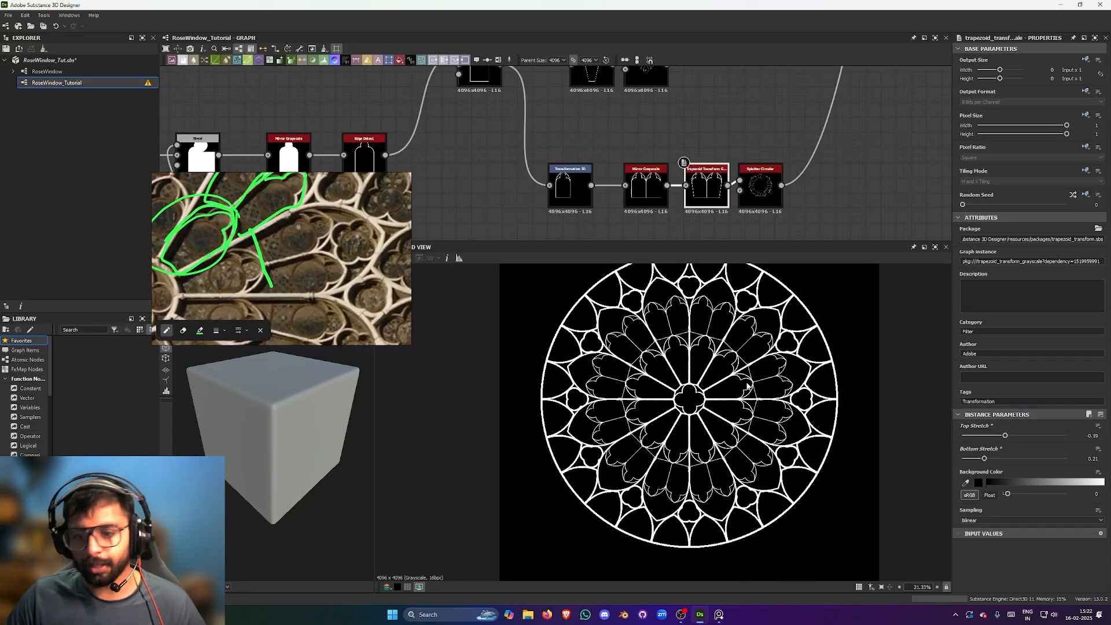
{"action": "scroll", "coordinate": [753, 353], "scroll_direction": "up", "scroll_amount": 4}
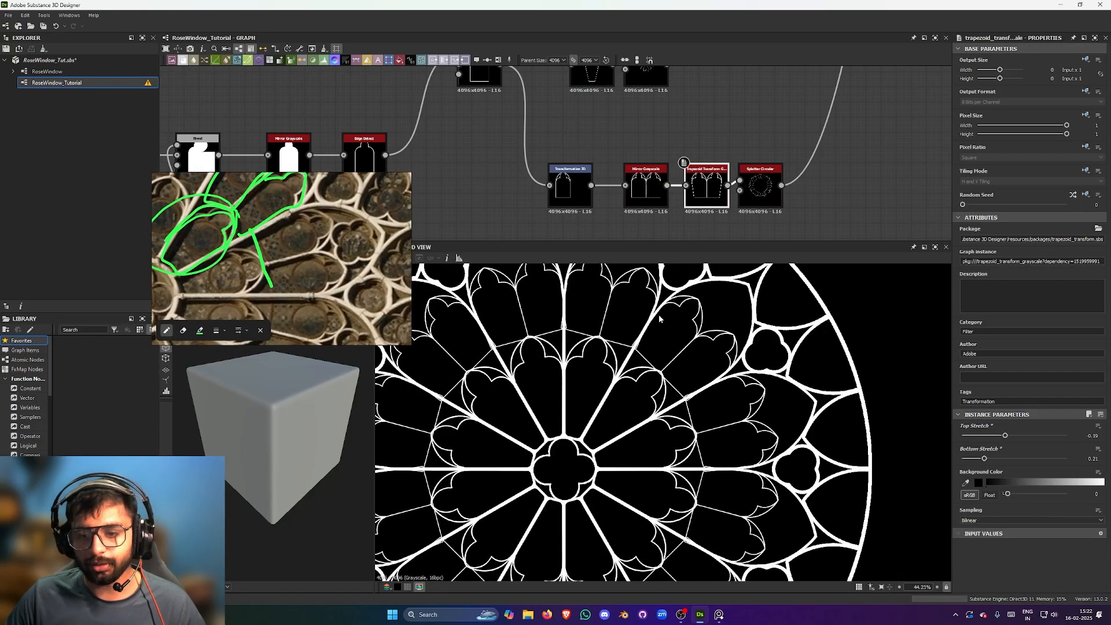
{"action": "scroll", "coordinate": [788, 390], "scroll_direction": "up", "scroll_amount": 1}
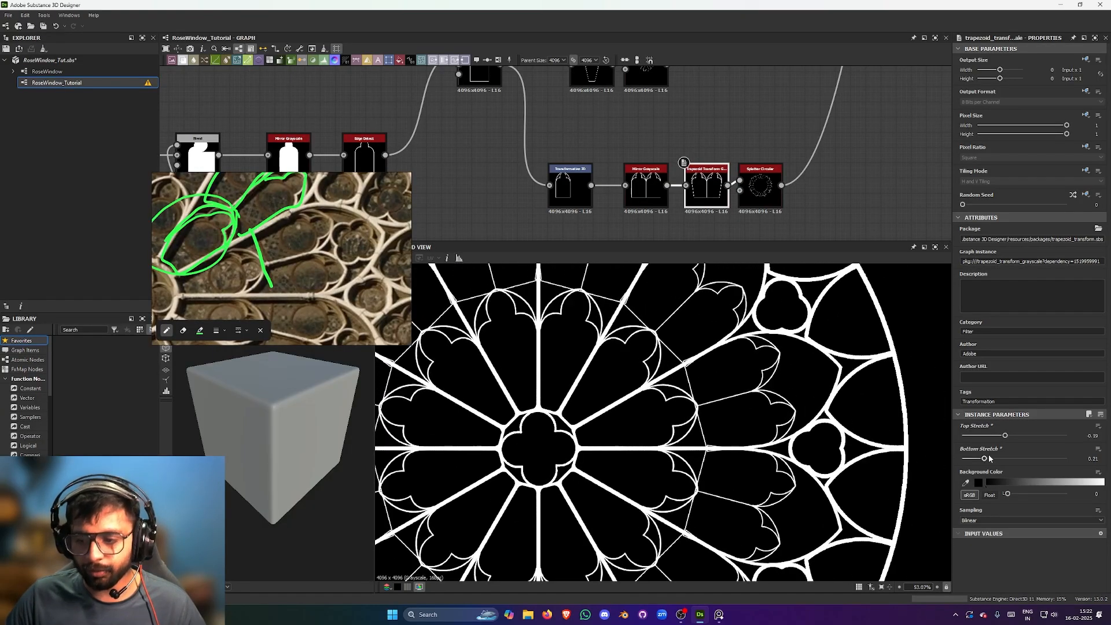
{"action": "left_click_drag", "start_coordinate": [986, 461], "coordinate": [989, 461]}
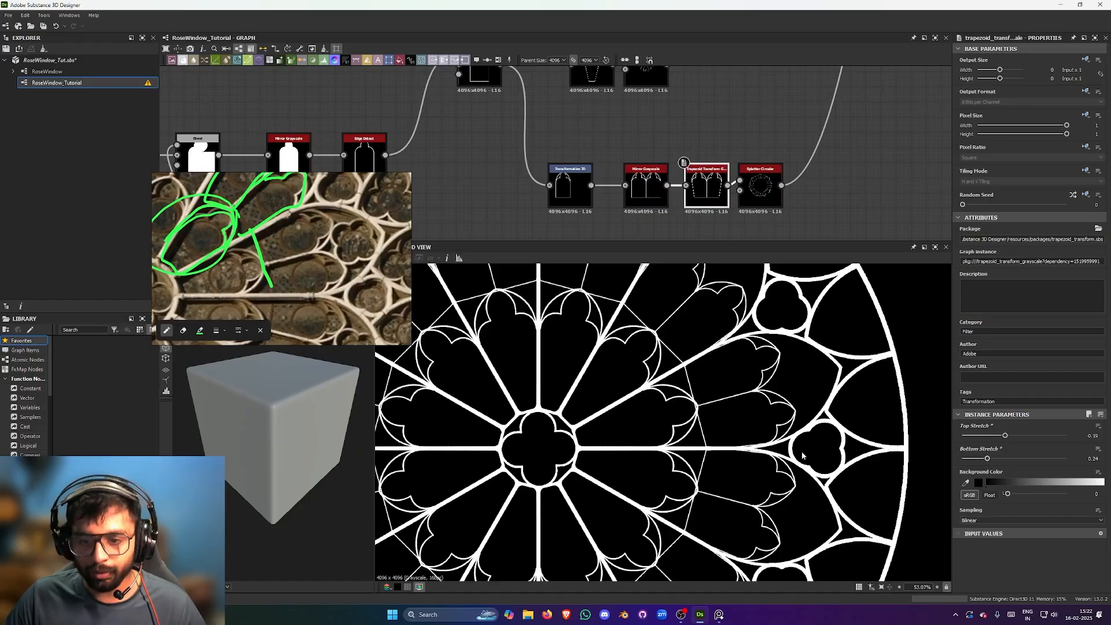
- Examine closely how the base and centre lines of the paired arches meet the inner petals and spokes
{"action": "scroll", "coordinate": [703, 423], "scroll_direction": "up", "scroll_amount": 4}
{"action": "scroll", "coordinate": [697, 377], "scroll_direction": "down", "scroll_amount": 3}
{"action": "middle_click_drag", "start_coordinate": [683, 355], "coordinate": [678, 374]}
{"action": "scroll", "coordinate": [677, 370], "scroll_direction": "down", "scroll_amount": 1}
{"action": "middle_click_drag", "start_coordinate": [666, 298], "coordinate": [671, 337]}
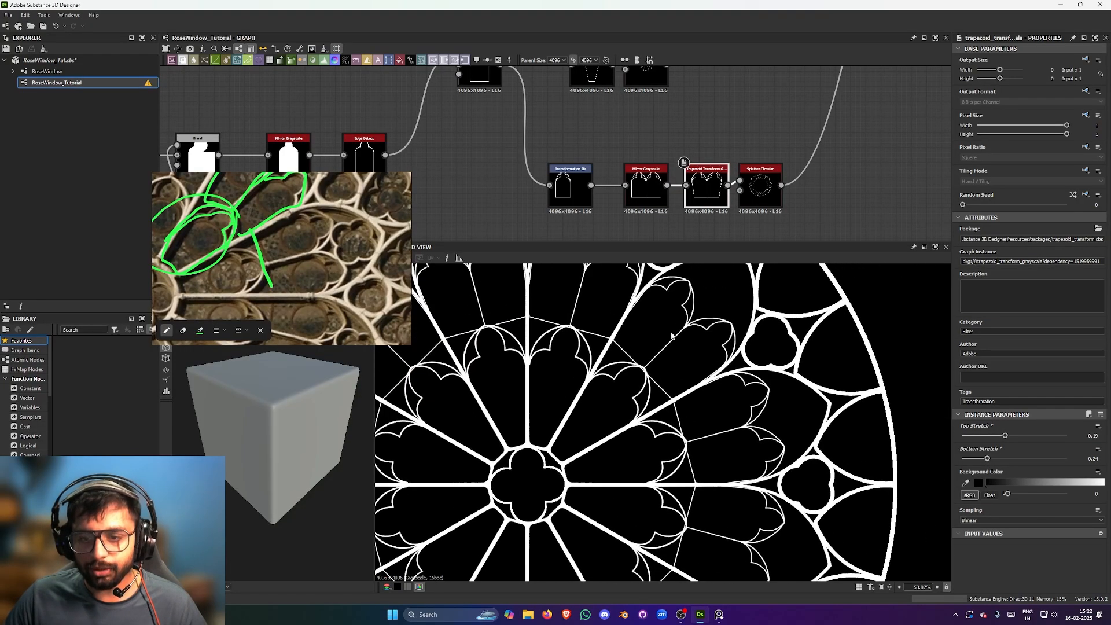
{"action": "scroll", "coordinate": [671, 335], "scroll_direction": "up", "scroll_amount": 4}
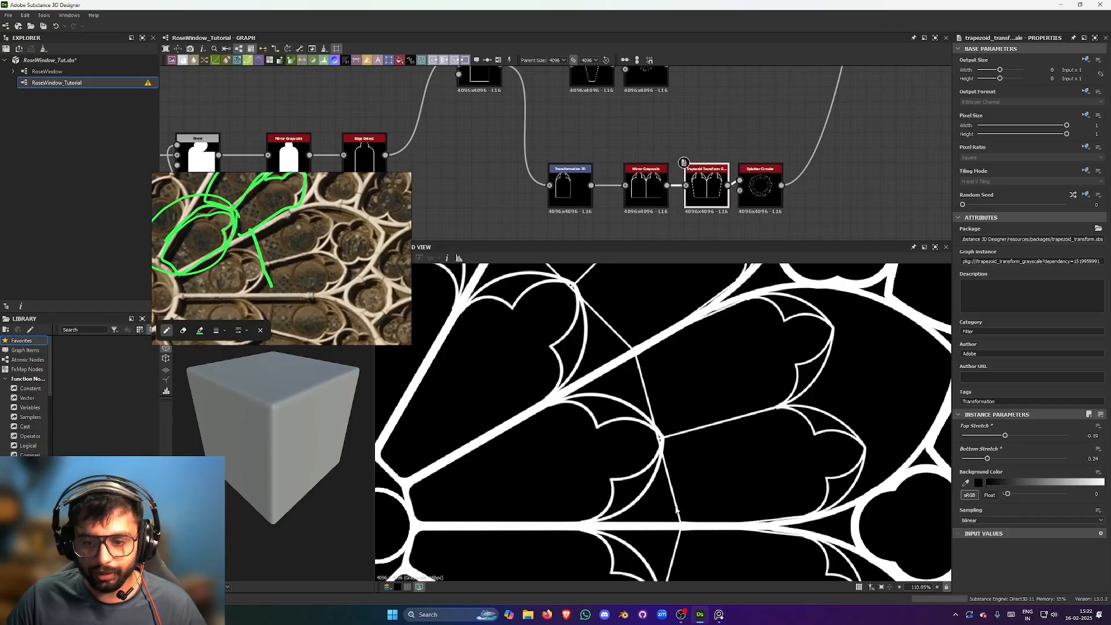
{"action": "scroll", "coordinate": [661, 439], "scroll_direction": "up", "scroll_amount": 3}
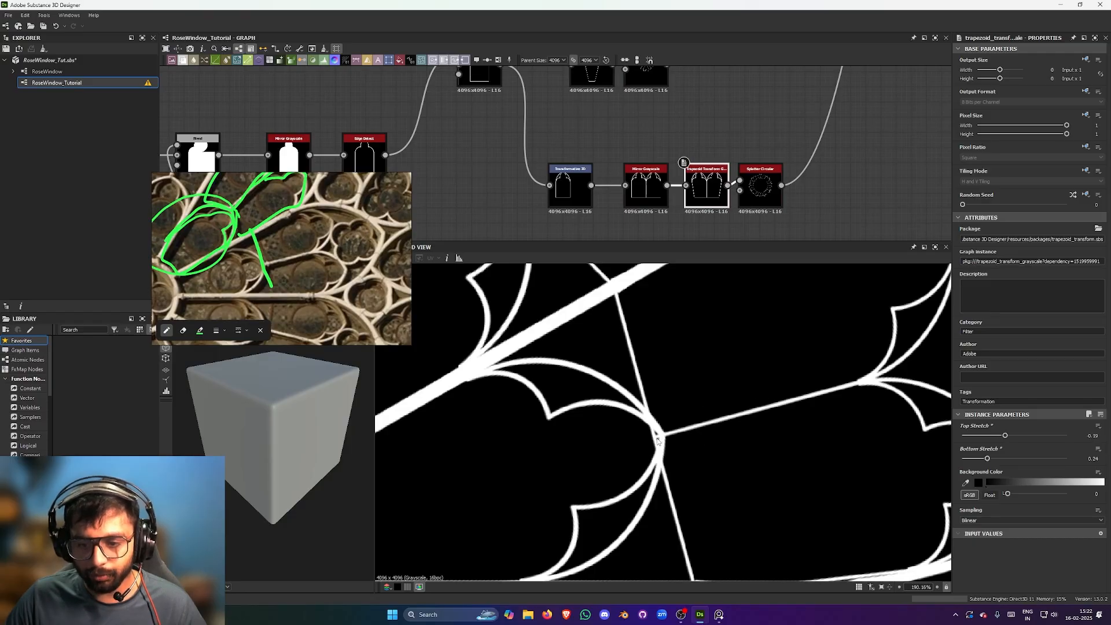
{"action": "scroll", "coordinate": [658, 441], "scroll_direction": "down", "scroll_amount": 8}
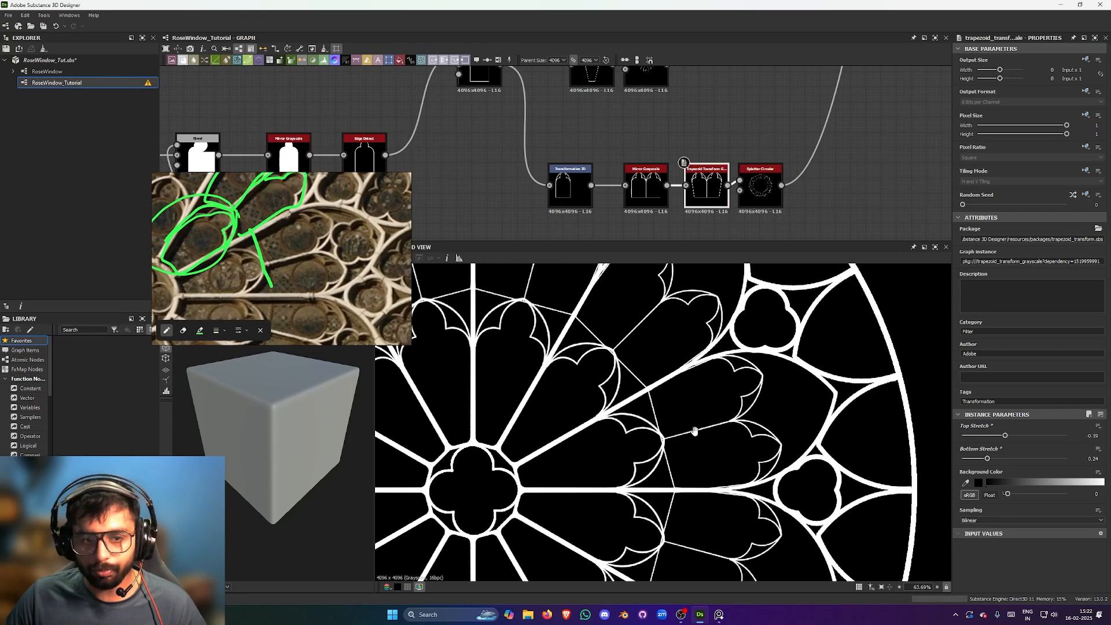
{"action": "scroll", "coordinate": [693, 429], "scroll_direction": "up", "scroll_amount": 3}
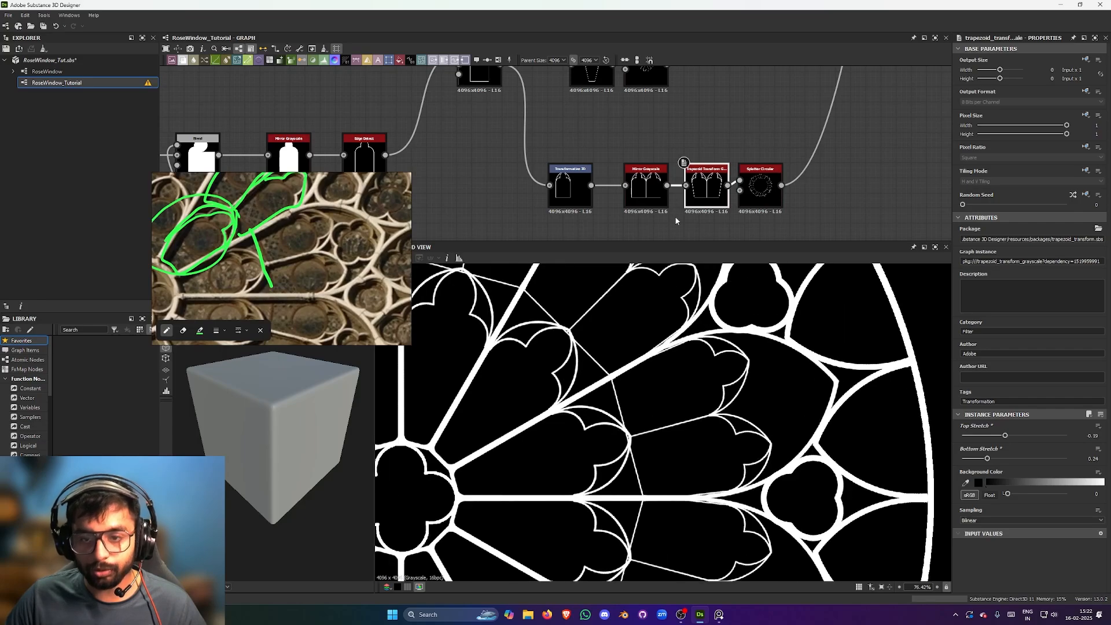
- Insert a Blend node between the paired-arch Mirror Grayscale and the Trapezoid Transform, making room for it in the chain
{"action": "scroll", "coordinate": [643, 192], "scroll_direction": "up", "scroll_amount": 1}
{"action": "left_click", "coordinate": [621, 148]}
{"action": "scroll", "coordinate": [589, 191], "scroll_direction": "down", "scroll_amount": 2}
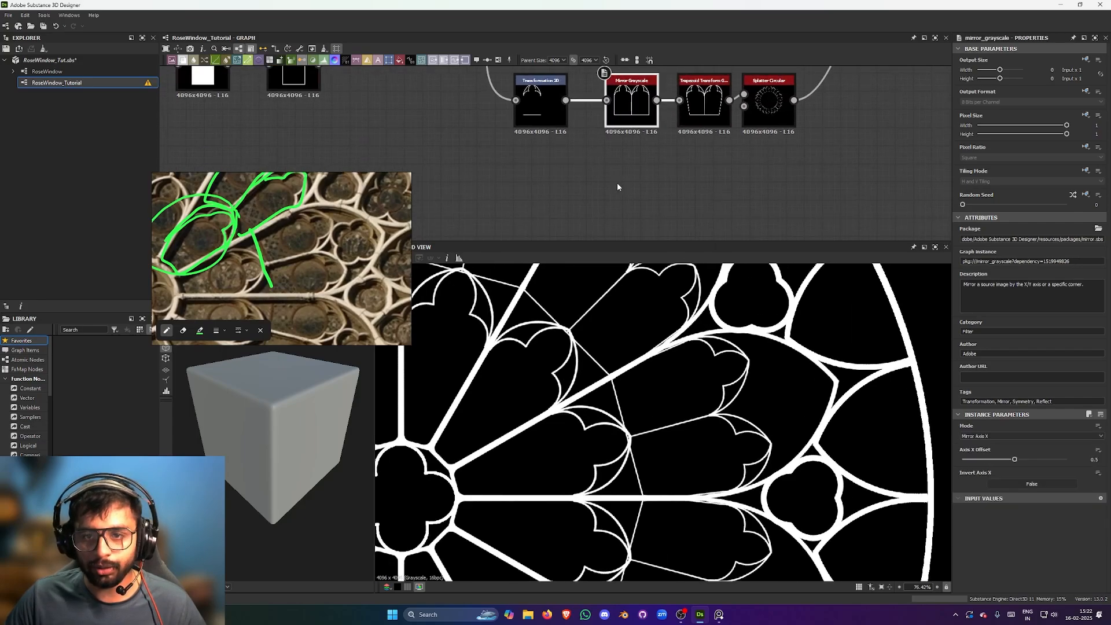
{"action": "left_click_drag", "start_coordinate": [532, 70], "coordinate": [581, 119]}
{"action": "left_click", "coordinate": [597, 130]}
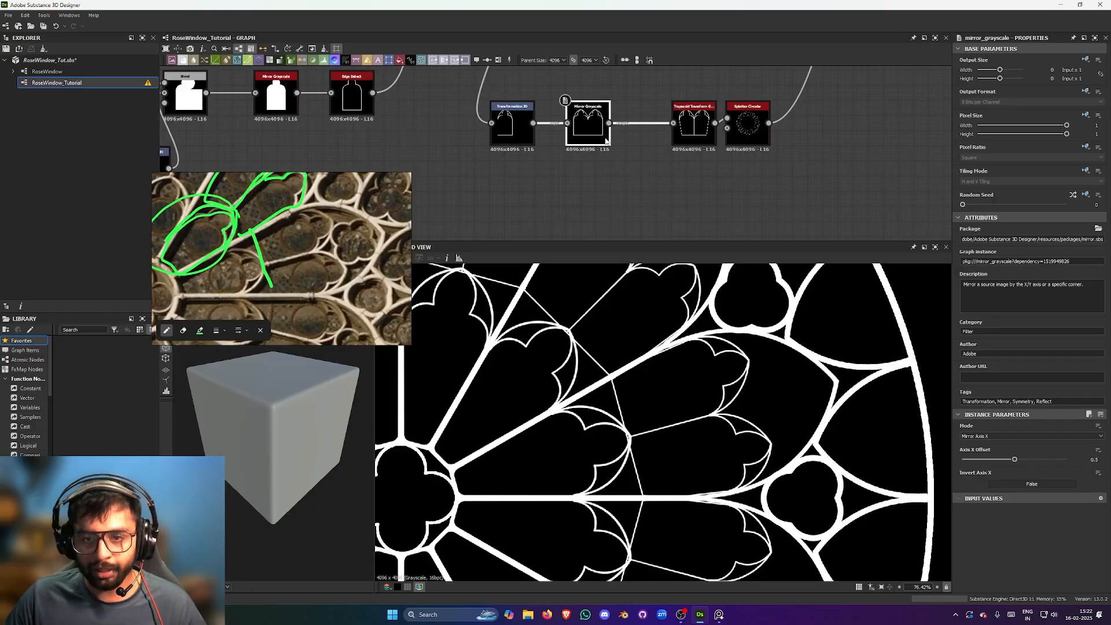
{"action": "key", "text": "space"}
{"action": "type", "text": "bl"}
{"action": "left_click", "coordinate": [653, 159]}
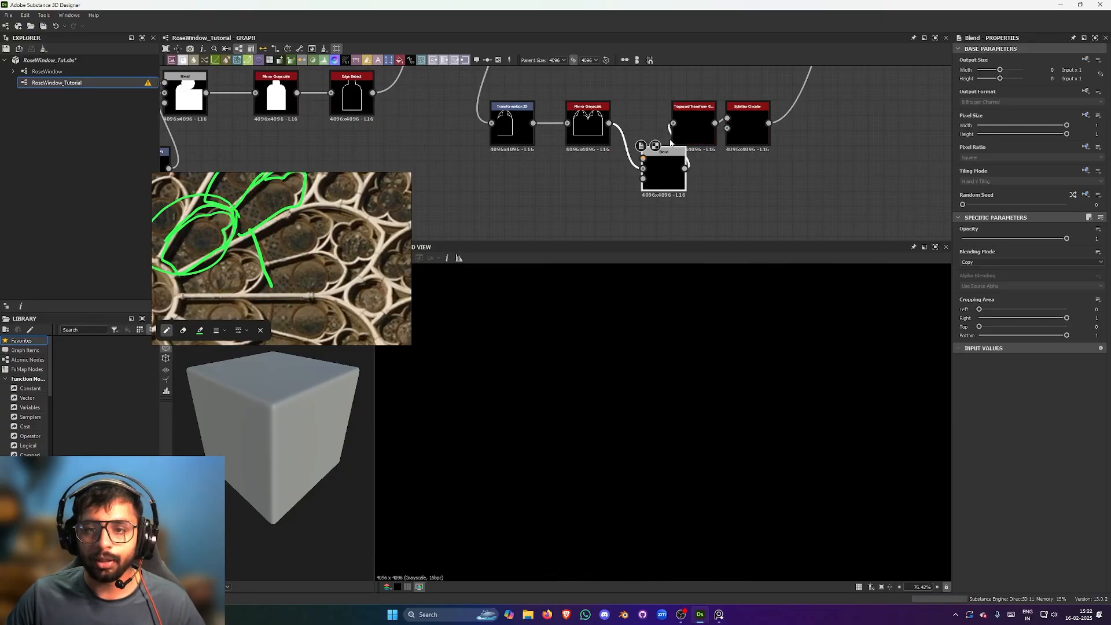
{"action": "left_click_drag", "start_coordinate": [662, 166], "coordinate": [646, 122]}
- Set the new Blend node's Blending Mode to Subtract
{"action": "left_click", "coordinate": [992, 262]}
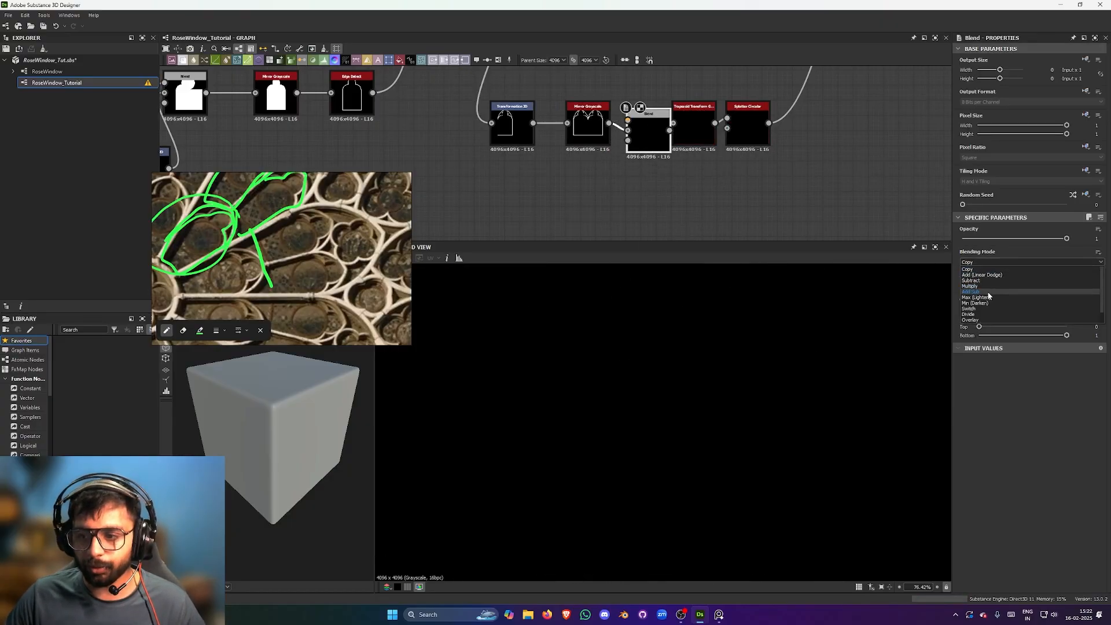
{"action": "left_click", "coordinate": [970, 286]}
{"action": "left_click", "coordinate": [994, 264]}
{"action": "left_click", "coordinate": [972, 281]}
- Duplicate the disc Shape node, place the copy below the paired-arch chain, and set its Pattern to Square
{"action": "scroll", "coordinate": [697, 155], "scroll_direction": "down", "scroll_amount": 4}
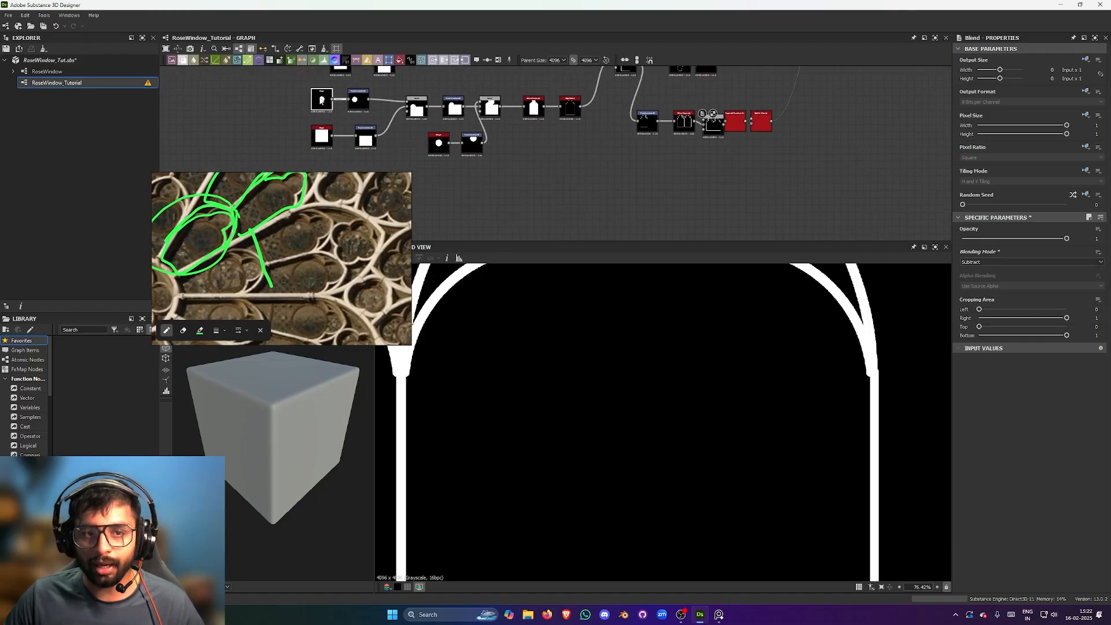
{"action": "key", "text": "ctrl+v"}
{"action": "left_click_drag", "start_coordinate": [563, 158], "coordinate": [626, 157]}
{"action": "scroll", "coordinate": [665, 313], "scroll_direction": "down", "scroll_amount": 5}
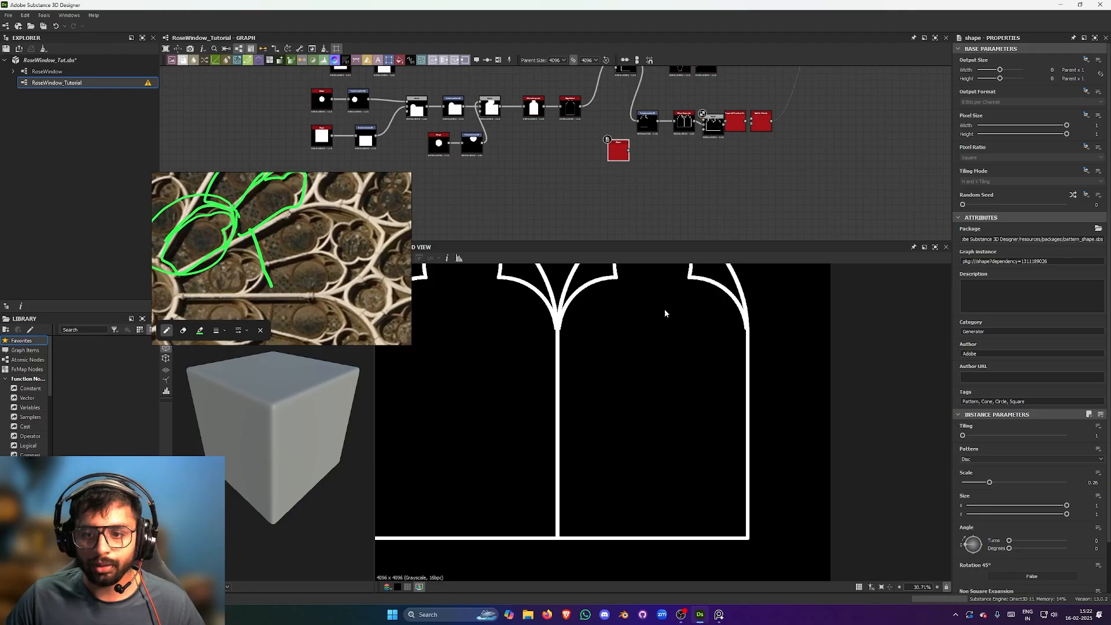
{"action": "scroll", "coordinate": [665, 313], "scroll_direction": "down", "scroll_amount": 3}
{"action": "scroll", "coordinate": [613, 133], "scroll_direction": "up", "scroll_amount": 3}
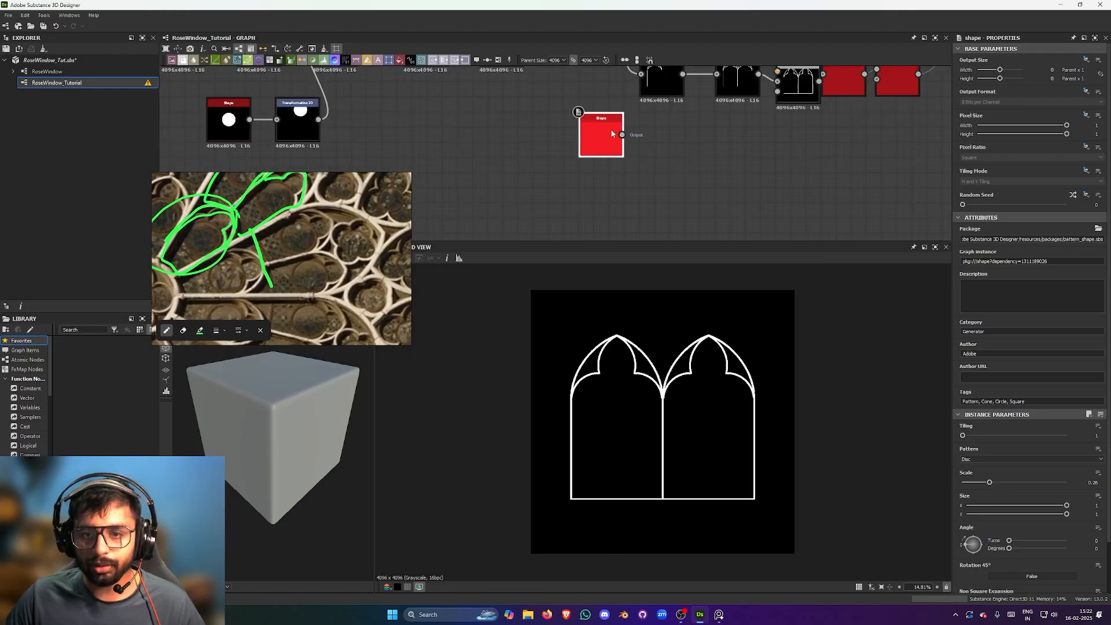
{"action": "left_click", "coordinate": [978, 459]}
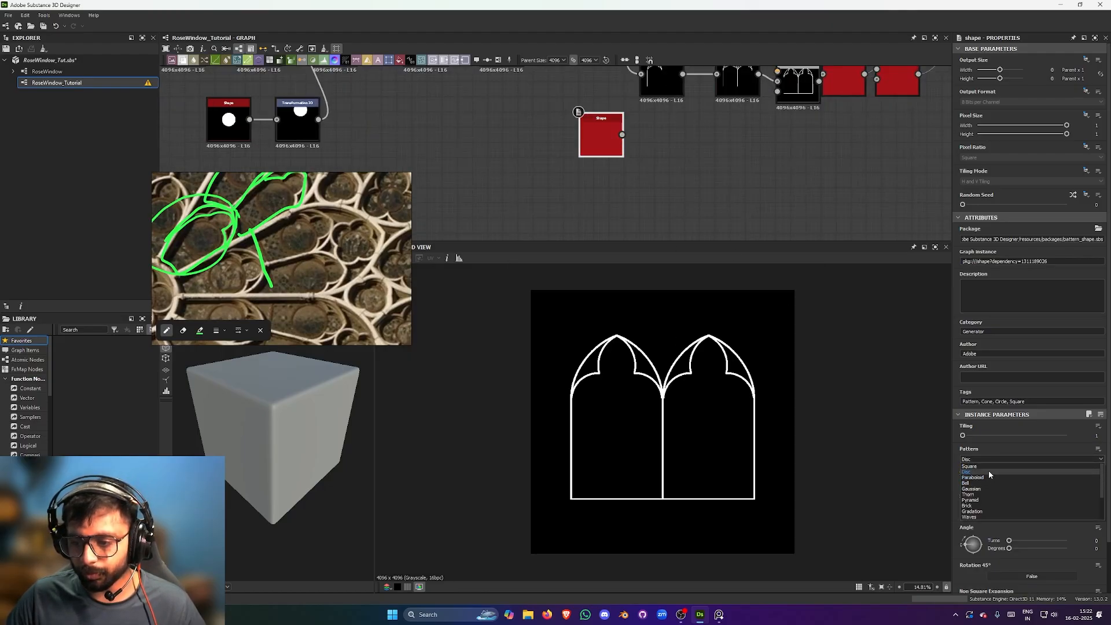
{"action": "left_click", "coordinate": [988, 467]}
- Position the square Shape below the Mirror Grayscale and connect it to the Subtract Blend's foreground input
{"action": "middle_click_drag", "start_coordinate": [657, 109], "coordinate": [636, 164]}
{"action": "left_click_drag", "start_coordinate": [589, 186], "coordinate": [672, 200]}
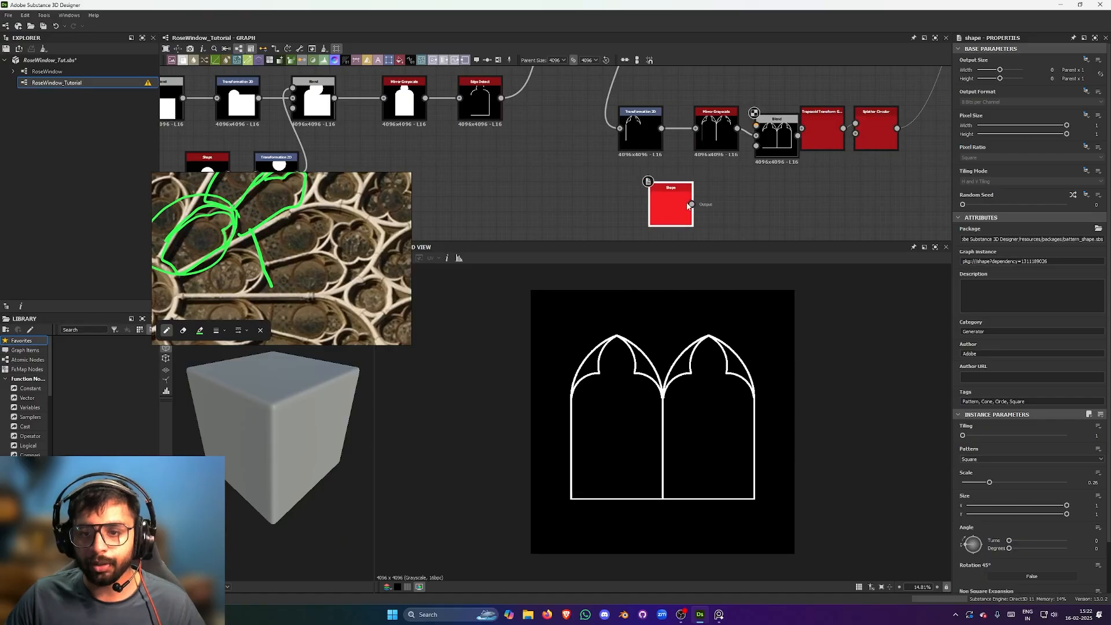
{"action": "left_click_drag", "start_coordinate": [756, 126], "coordinate": [756, 125]}
{"action": "left_click_drag", "start_coordinate": [674, 203], "coordinate": [644, 203]}
- Insert a Transformation 2D node between the square Shape and the Subtract Blend
{"action": "key", "text": "space"}
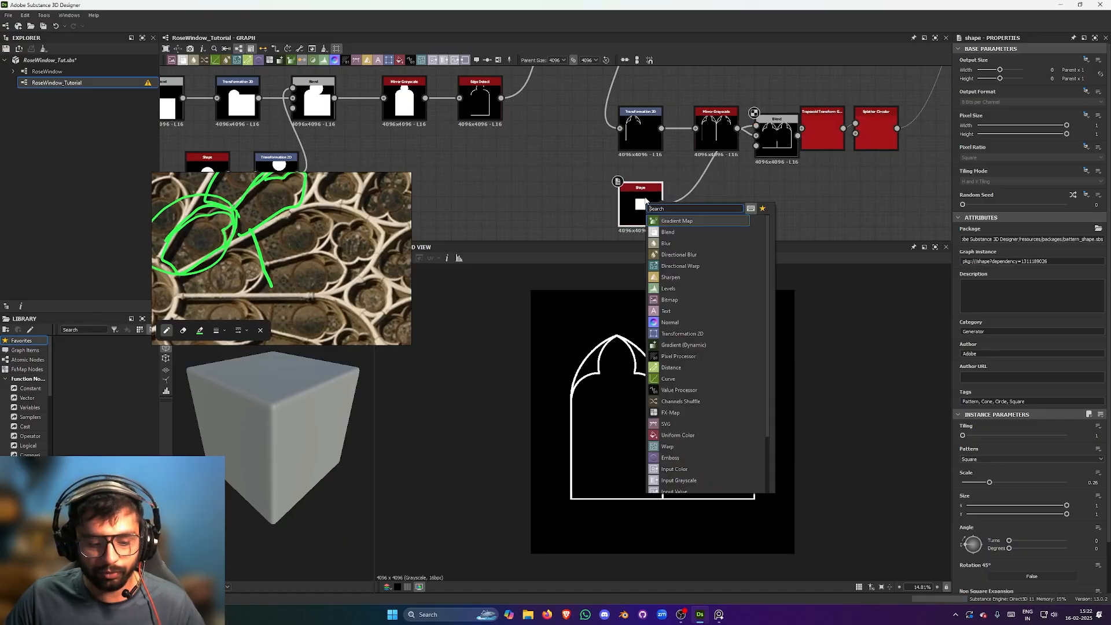
{"action": "type", "text": "tra"}
{"action": "left_click", "coordinate": [715, 221]}
{"action": "double_click", "coordinate": [716, 221]}
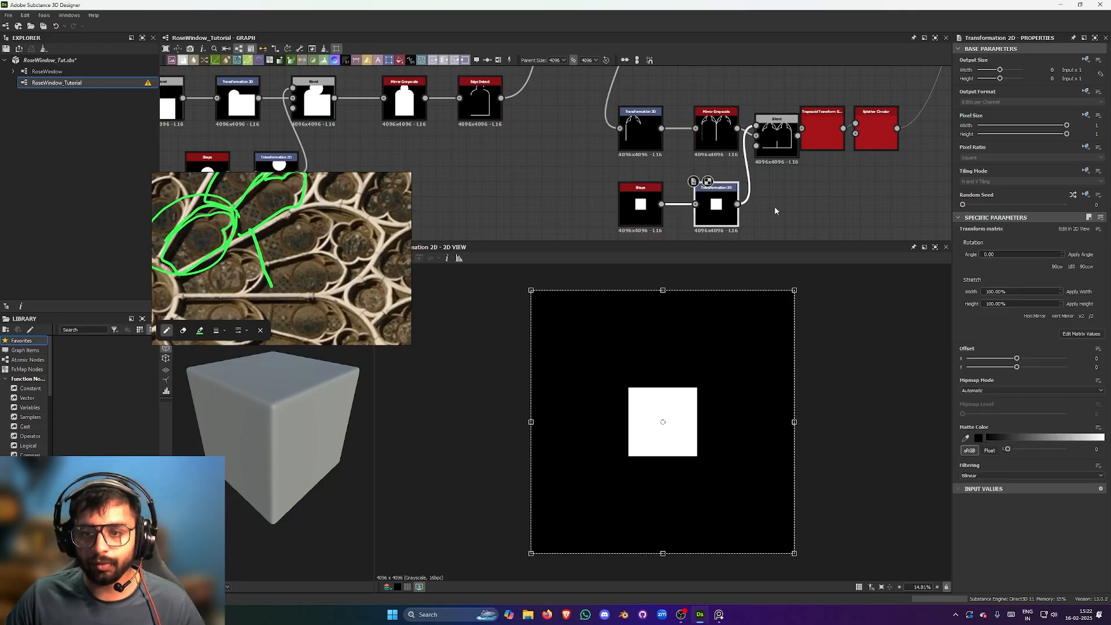
- Preview the Subtract Blend, then enlarge and shift the square to a Y offset of about -0.28 to mask out the arches' base line
{"action": "double_click", "coordinate": [777, 132]}
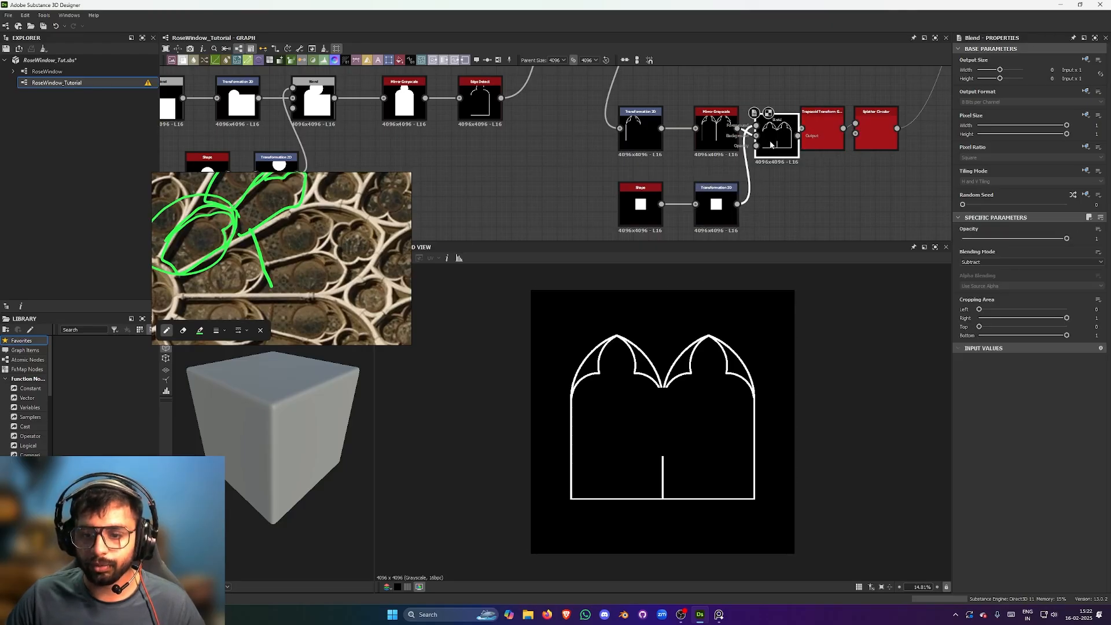
{"action": "left_click", "coordinate": [717, 206]}
{"action": "left_click_drag", "start_coordinate": [699, 372], "coordinate": [687, 454]}
{"action": "scroll", "coordinate": [705, 216], "scroll_direction": "down", "scroll_amount": 3}
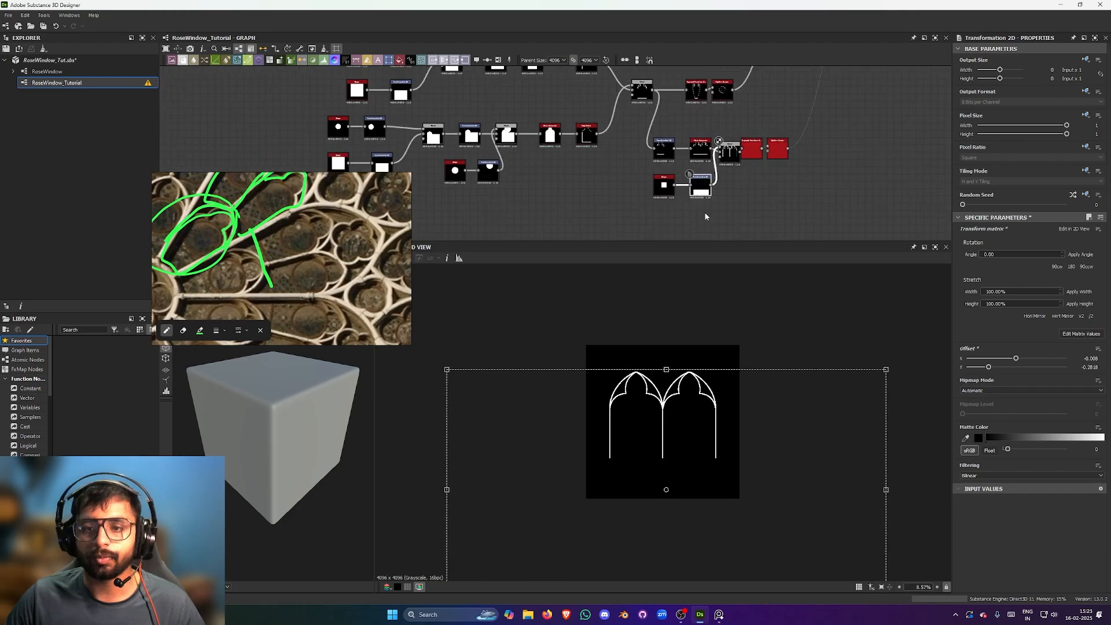
{"action": "middle_click_drag", "start_coordinate": [810, 87], "coordinate": [689, 237]}
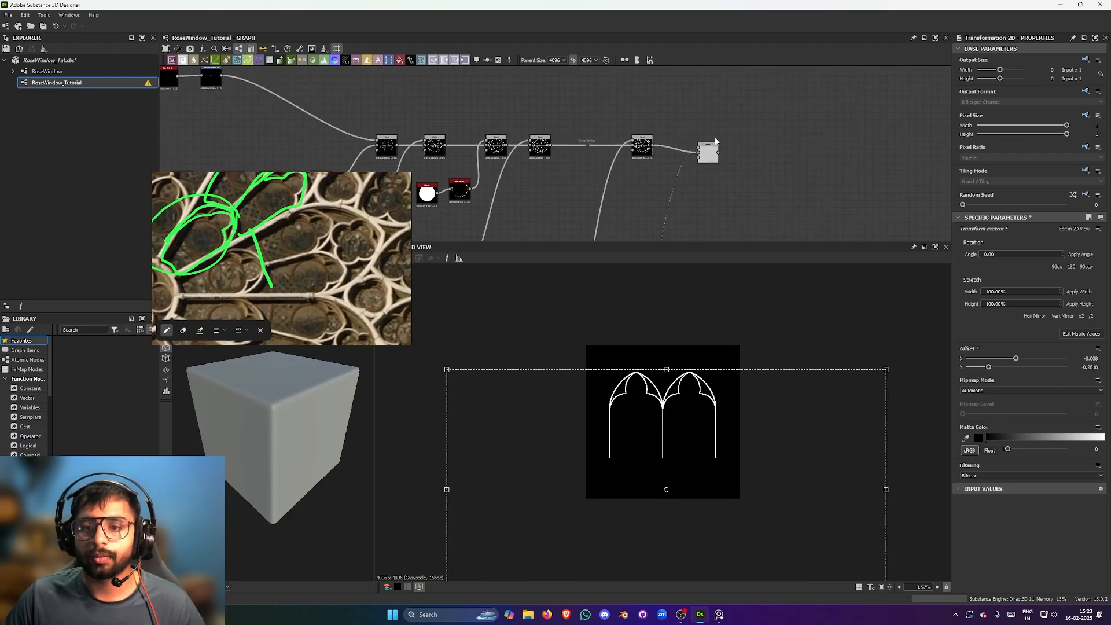
- Preview the final Blend and examine the paired cusped arches around the full rose window pattern
{"action": "double_click", "coordinate": [707, 152]}
{"action": "middle_click_drag", "start_coordinate": [678, 191], "coordinate": [695, 81]}
{"action": "scroll", "coordinate": [695, 116], "scroll_direction": "up", "scroll_amount": 1}
{"action": "scroll", "coordinate": [693, 383], "scroll_direction": "up", "scroll_amount": 10}
{"action": "scroll", "coordinate": [688, 183], "scroll_direction": "down", "scroll_amount": 2}
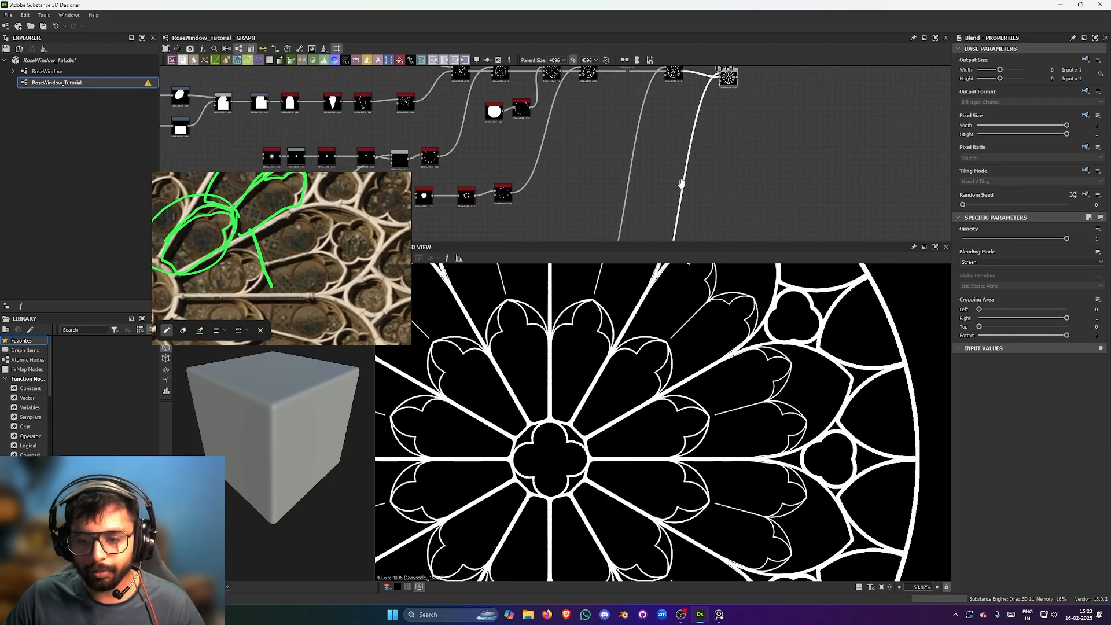
{"action": "middle_click_drag", "start_coordinate": [660, 189], "coordinate": [732, 67]}
{"action": "middle_click_drag", "start_coordinate": [699, 236], "coordinate": [719, 180]}
{"action": "scroll", "coordinate": [719, 183], "scroll_direction": "up", "scroll_amount": 2}
{"action": "left_click", "coordinate": [642, 174]}
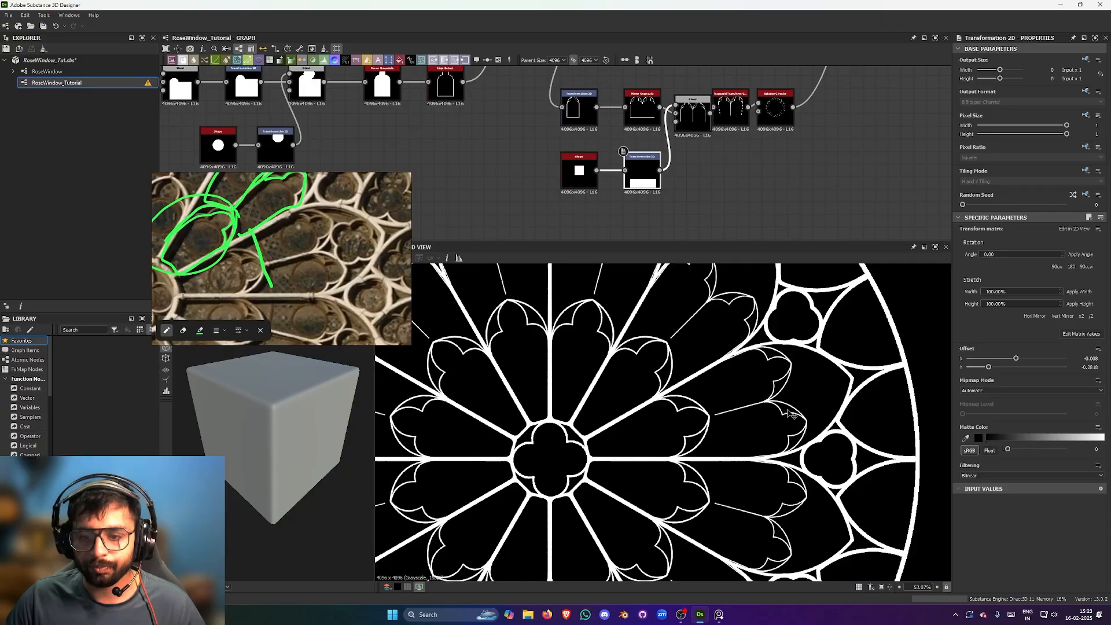
{"action": "scroll", "coordinate": [689, 385], "scroll_direction": "down", "scroll_amount": 5}
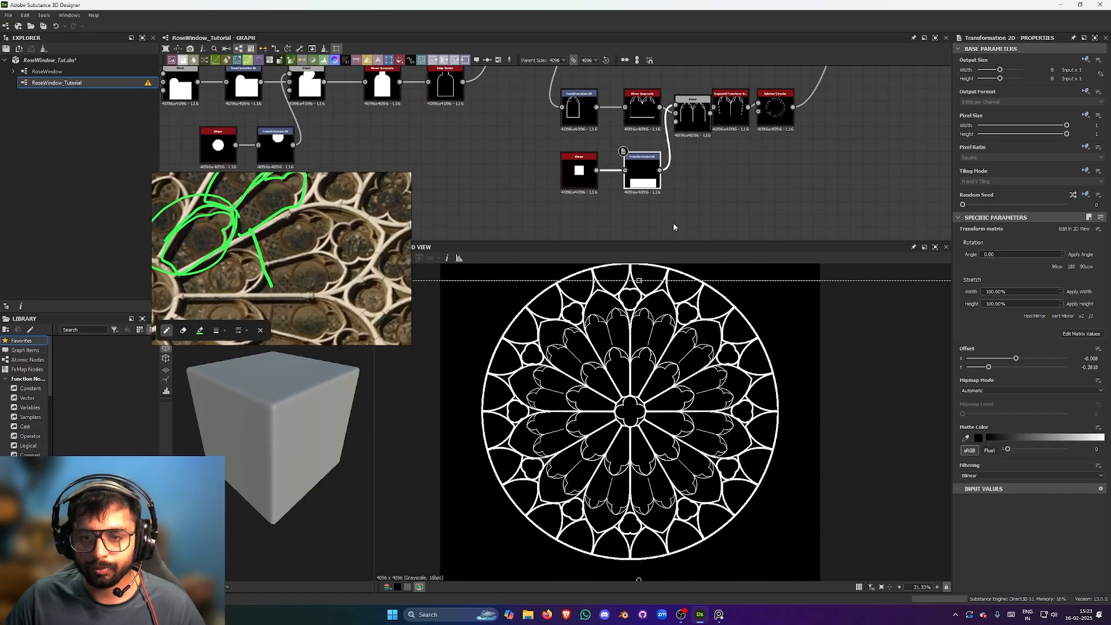
{"action": "scroll", "coordinate": [728, 404], "scroll_direction": "up", "scroll_amount": 4}
{"action": "scroll", "coordinate": [685, 387], "scroll_direction": "up", "scroll_amount": 5}
{"action": "left_click_drag", "start_coordinate": [697, 361], "coordinate": [702, 422]}
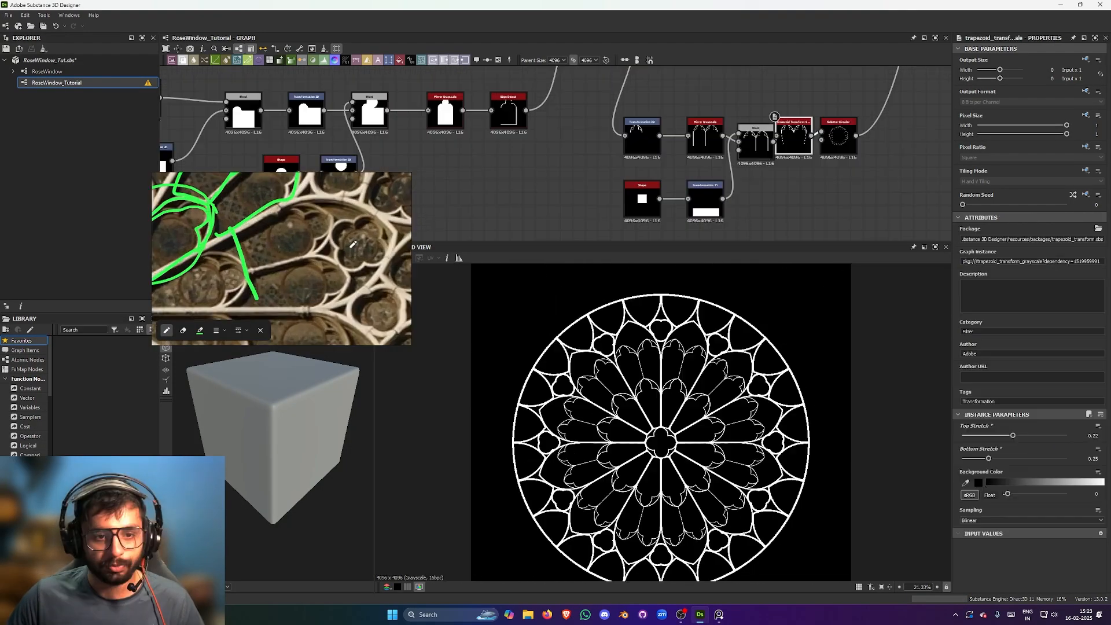
- Outline the multi-lobed opening beside the outer arches in green on the reference image
{"action": "scroll", "coordinate": [312, 236], "scroll_direction": "up", "scroll_amount": 2}
{"action": "mouse_move", "coordinate": [303, 248]}
{"action": "left_mouse_down"}
{"action": "mouse_move", "coordinate": [321, 216]}
{"action": "mouse_move", "coordinate": [358, 214]}
{"action": "mouse_move", "coordinate": [375, 242]}
{"action": "left_mouse_up"}
{"action": "left_click_drag", "start_coordinate": [338, 267], "coordinate": [307, 248]}
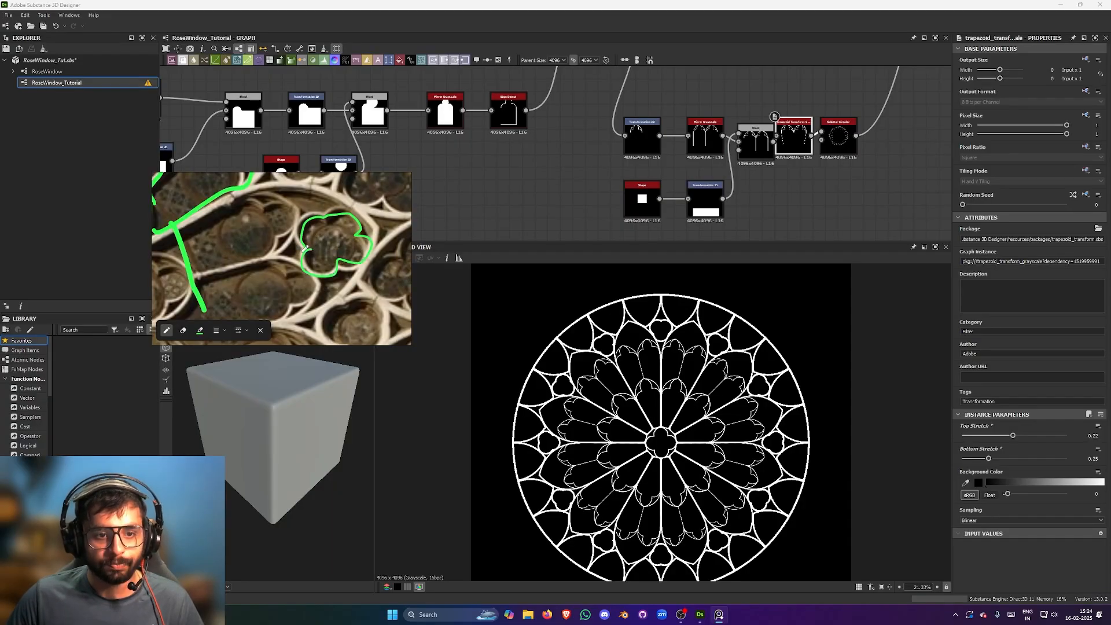
- Locate the central quatrefoil's node chain and preview its Transformation 2D output
{"action": "scroll", "coordinate": [404, 241], "scroll_direction": "down", "scroll_amount": 1}
{"action": "scroll", "coordinate": [622, 228], "scroll_direction": "down", "scroll_amount": 3}
{"action": "mouse_move", "coordinate": [513, 88]}
{"action": "middle_mouse_down"}
{"action": "mouse_move", "coordinate": [574, 192]}
{"action": "mouse_move", "coordinate": [519, 142]}
{"action": "mouse_move", "coordinate": [526, 156]}
{"action": "middle_mouse_up"}
{"action": "scroll", "coordinate": [575, 191], "scroll_direction": "down", "scroll_amount": 2}
{"action": "scroll", "coordinate": [526, 155], "scroll_direction": "up", "scroll_amount": 4}
{"action": "middle_click_drag", "start_coordinate": [674, 212], "coordinate": [650, 181]}
{"action": "middle_click_drag", "start_coordinate": [430, 68], "coordinate": [618, 275]}
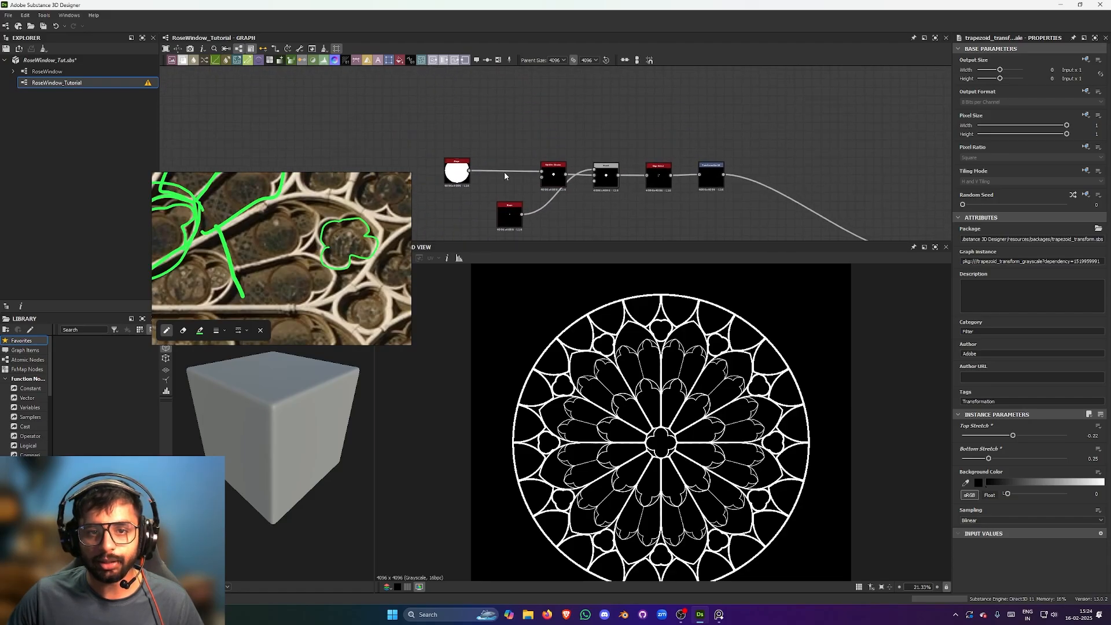
{"action": "middle_click_drag", "start_coordinate": [554, 204], "coordinate": [549, 185]}
{"action": "scroll", "coordinate": [548, 186], "scroll_direction": "up", "scroll_amount": 4}
{"action": "middle_click_drag", "start_coordinate": [731, 159], "coordinate": [604, 176]}
{"action": "double_click", "coordinate": [725, 165]}
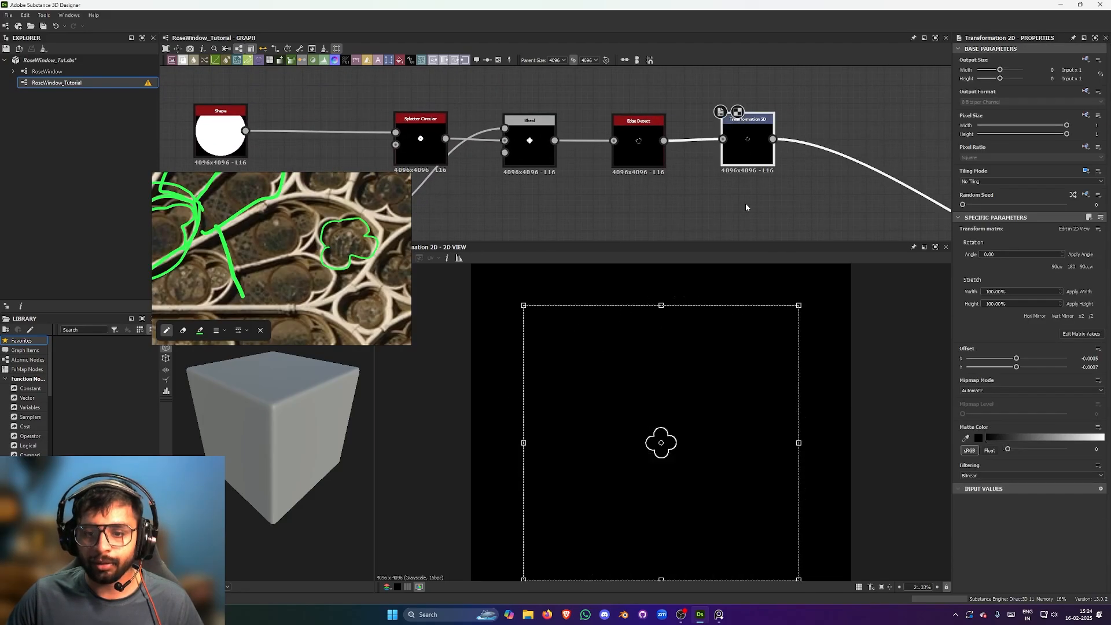
- Copy the quatrefoil's two Shapes, Splatter Circular, Blend and Edge Detect nodes, and paste them below the paired-arch chain
{"action": "scroll", "coordinate": [721, 165], "scroll_direction": "down", "scroll_amount": 3}
{"action": "middle_click_drag", "start_coordinate": [712, 169], "coordinate": [719, 131]}
{"action": "scroll", "coordinate": [719, 131], "scroll_direction": "up", "scroll_amount": 1}
{"action": "scroll", "coordinate": [719, 131], "scroll_direction": "up", "scroll_amount": 1}
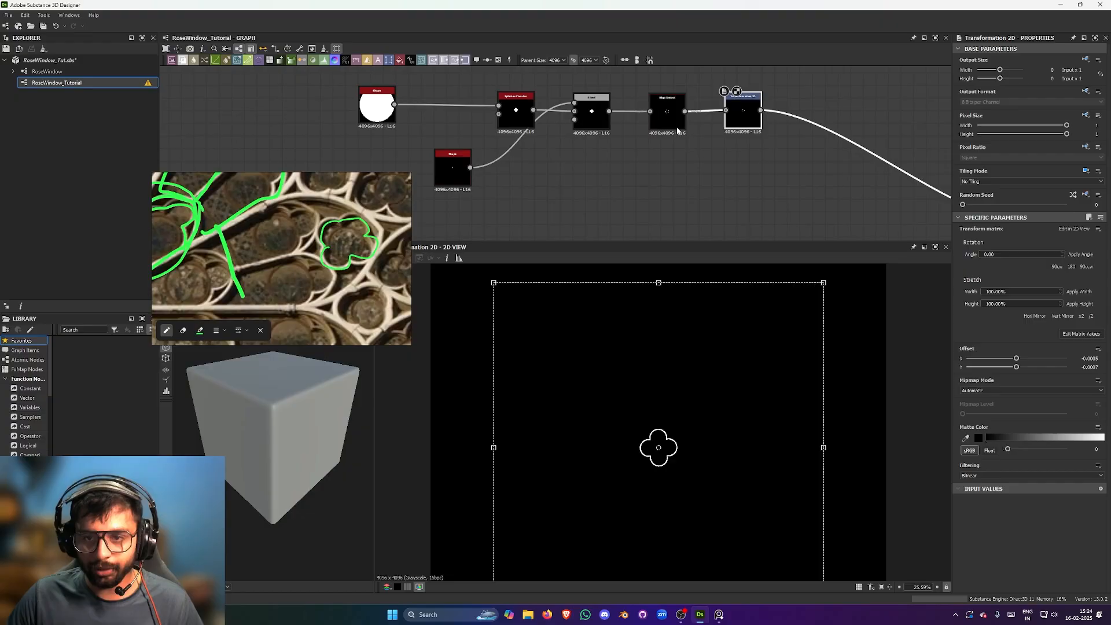
{"action": "scroll", "coordinate": [719, 123], "scroll_direction": "down", "scroll_amount": 4}
{"action": "scroll", "coordinate": [693, 115], "scroll_direction": "up", "scroll_amount": 5}
{"action": "left_click", "coordinate": [694, 102]}
{"action": "scroll", "coordinate": [692, 116], "scroll_direction": "down", "scroll_amount": 3}
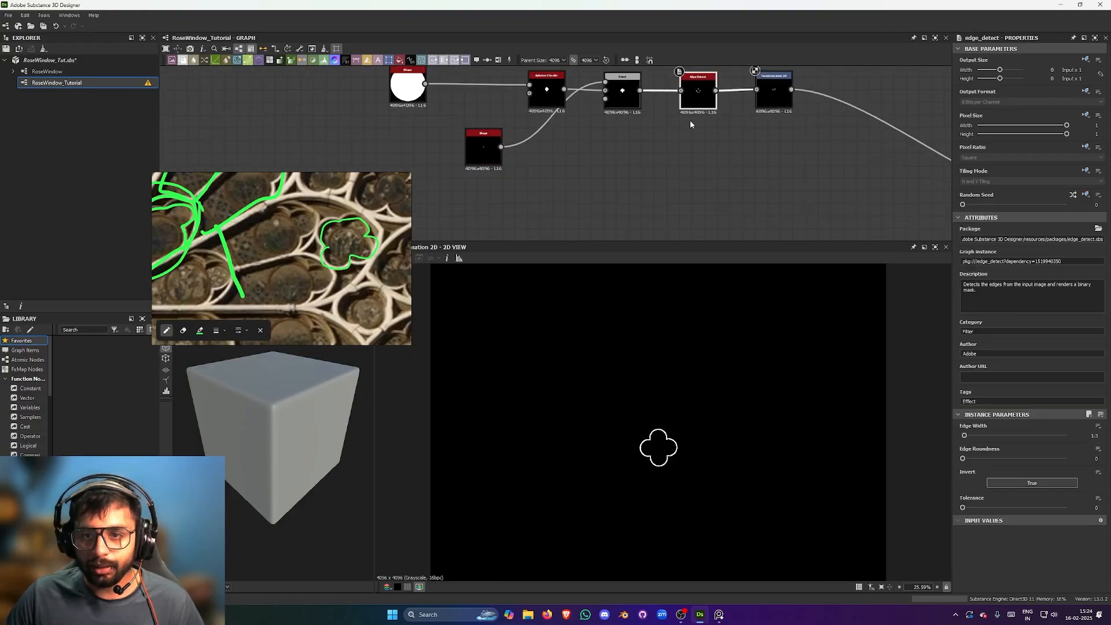
{"action": "middle_click_drag", "start_coordinate": [690, 120], "coordinate": [692, 153]}
{"action": "scroll", "coordinate": [744, 130], "scroll_direction": "up", "scroll_amount": 2}
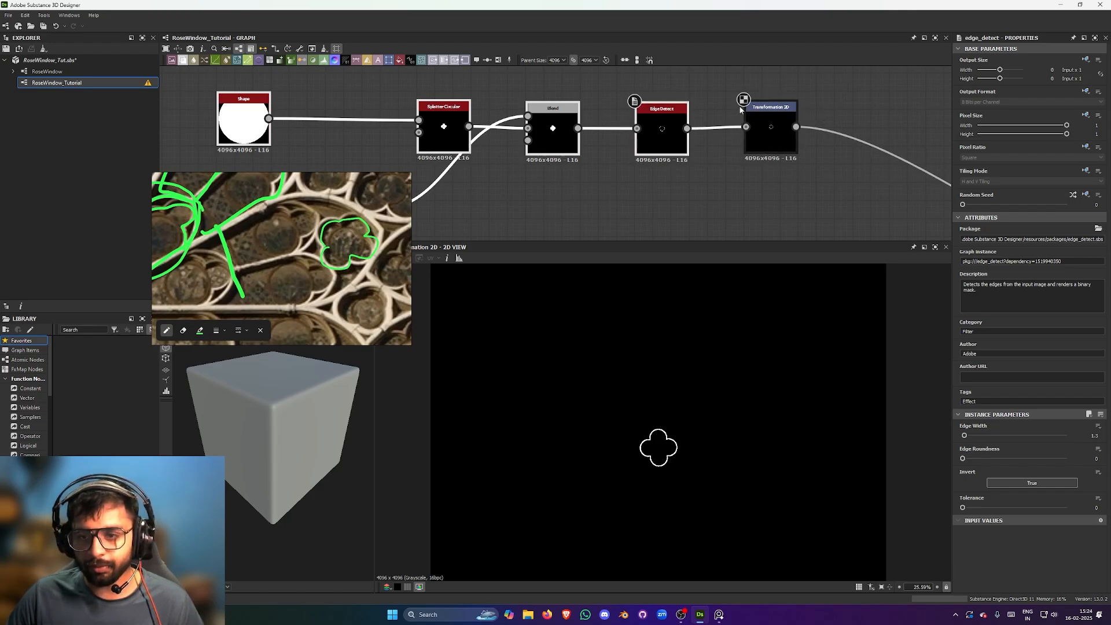
{"action": "scroll", "coordinate": [783, 148], "scroll_direction": "down", "scroll_amount": 6}
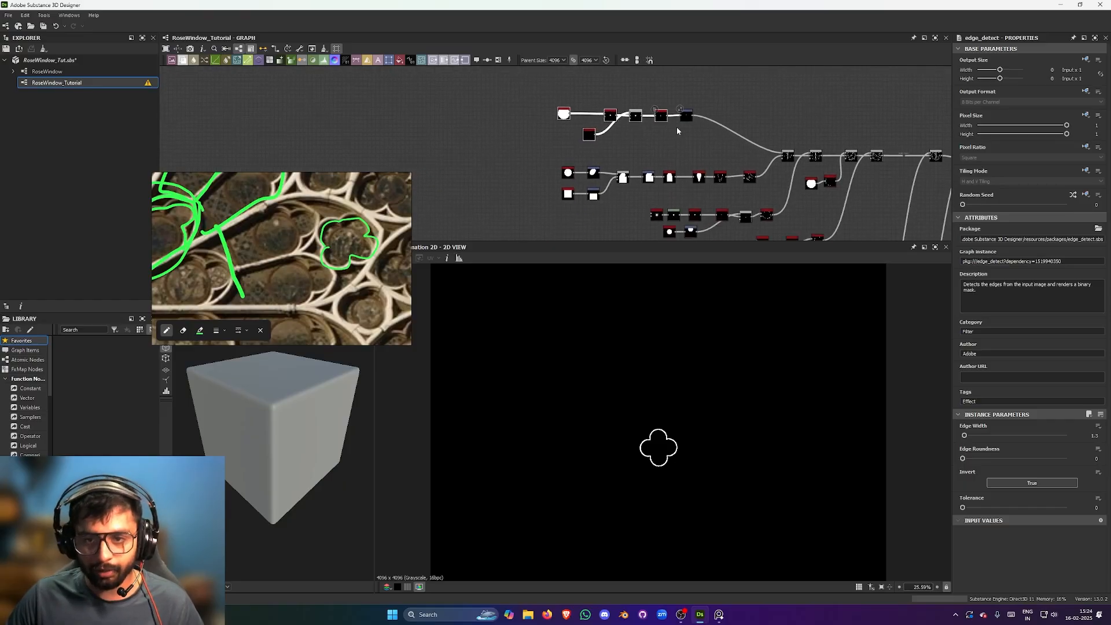
{"action": "scroll", "coordinate": [643, 126], "scroll_direction": "up", "scroll_amount": 2}
{"action": "scroll", "coordinate": [631, 139], "scroll_direction": "down", "scroll_amount": 1}
{"action": "middle_click_drag", "start_coordinate": [636, 141], "coordinate": [641, 89]}
{"action": "middle_click_drag", "start_coordinate": [724, 237], "coordinate": [661, 153]}
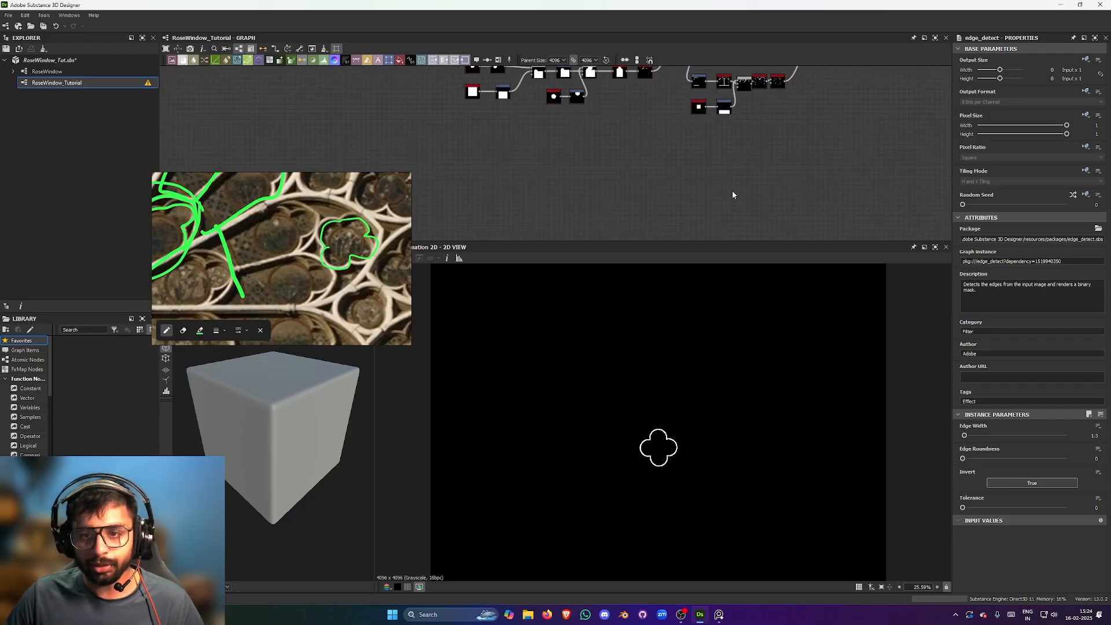
{"action": "key", "text": "ctrl+v"}
{"action": "left_click_drag", "start_coordinate": [617, 146], "coordinate": [813, 151]}
- Move the single-arch Splatter Circular closer to its Trapezoid Transform node
{"action": "left_click", "coordinate": [826, 112]}
{"action": "middle_click_drag", "start_coordinate": [825, 112], "coordinate": [744, 204]}
{"action": "scroll", "coordinate": [724, 129], "scroll_direction": "up", "scroll_amount": 3}
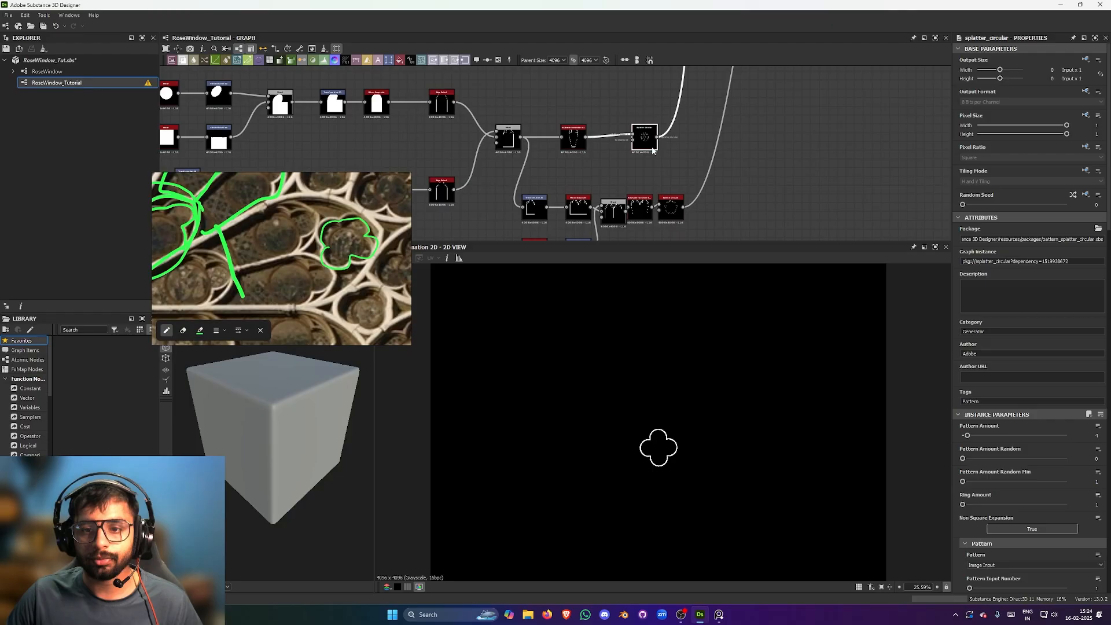
{"action": "scroll", "coordinate": [708, 133], "scroll_direction": "down", "scroll_amount": 2}
{"action": "scroll", "coordinate": [707, 134], "scroll_direction": "up", "scroll_amount": 3}
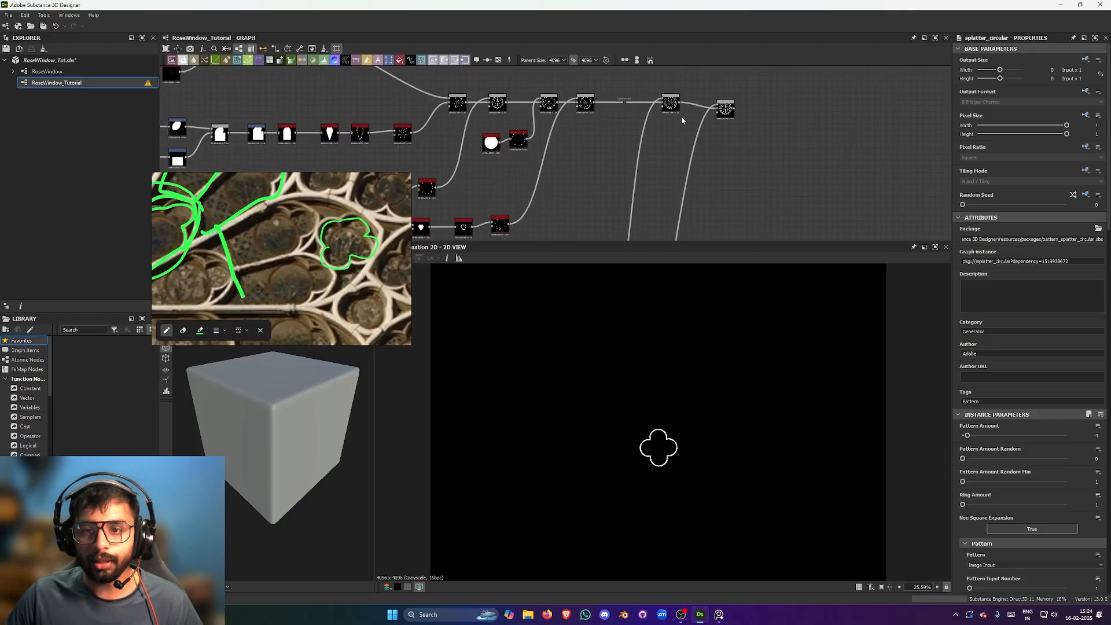
{"action": "scroll", "coordinate": [620, 141], "scroll_direction": "up", "scroll_amount": 3}
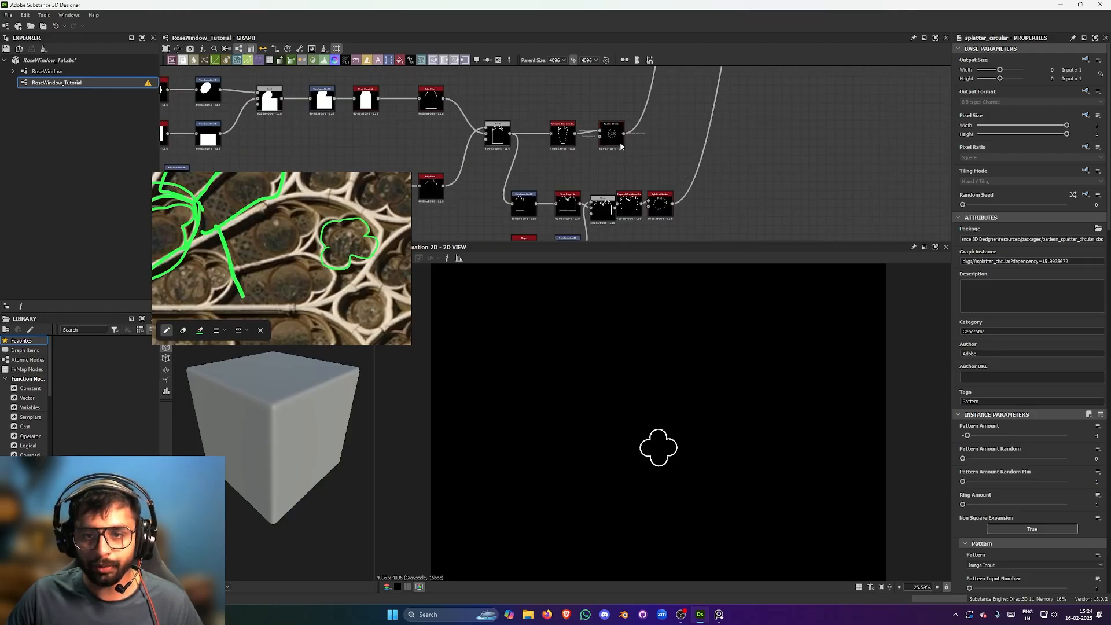
- Delete the last Blend in the main chain, which adds the paired-arch ring to the window
{"action": "middle_click_drag", "start_coordinate": [727, 87], "coordinate": [640, 213]}
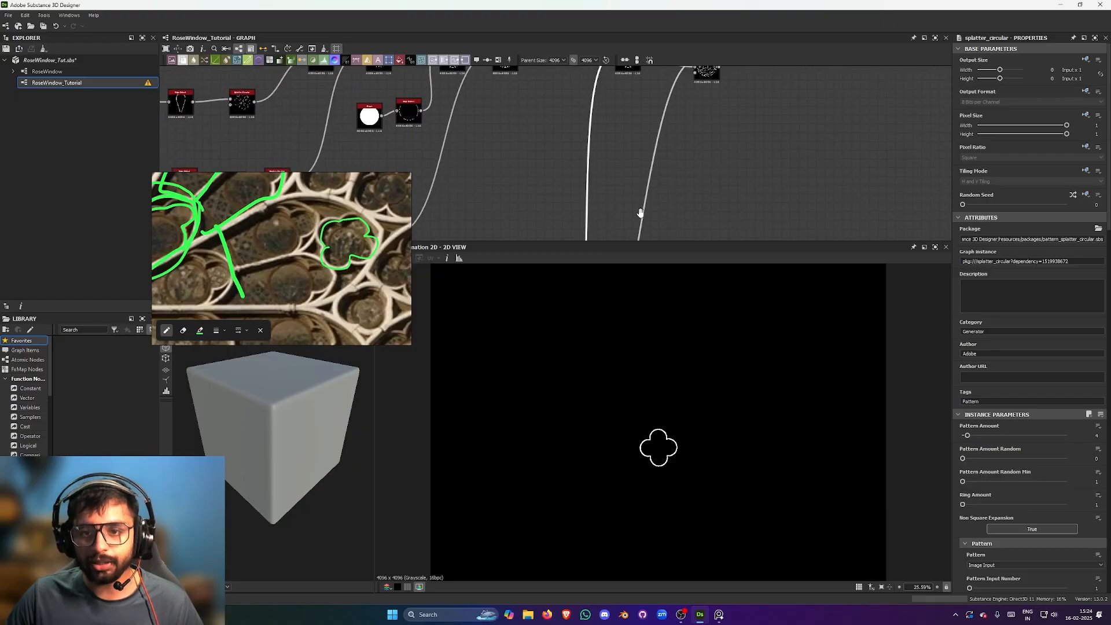
{"action": "middle_click_drag", "start_coordinate": [653, 137], "coordinate": [627, 158]}
{"action": "left_click_drag", "start_coordinate": [622, 107], "coordinate": [727, 164]}
{"action": "scroll", "coordinate": [702, 457], "scroll_direction": "down", "scroll_amount": 3}
{"action": "scroll", "coordinate": [701, 458], "scroll_direction": "up", "scroll_amount": 2}
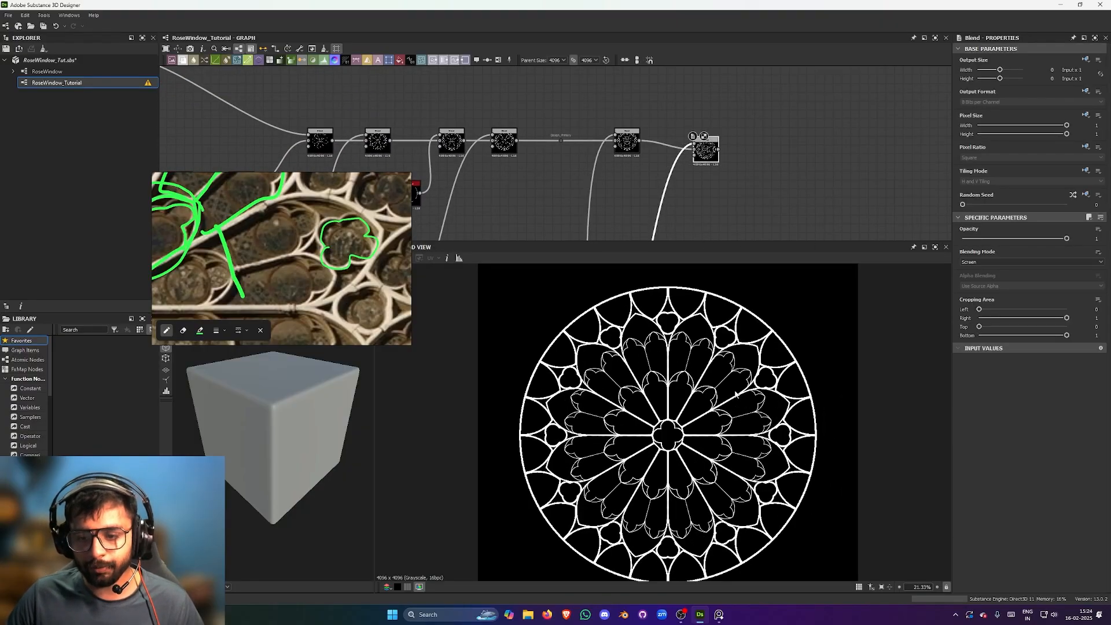
{"action": "scroll", "coordinate": [711, 152], "scroll_direction": "up", "scroll_amount": 2}
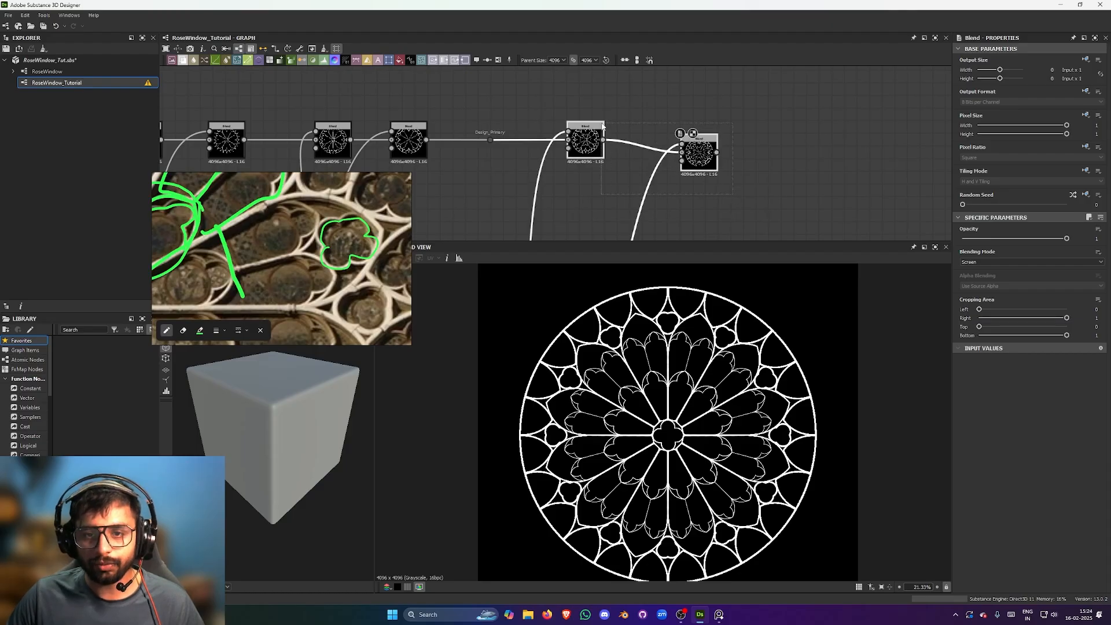
{"action": "key", "text": "Delete"}
- Add a Blend node and place it beyond the single-arch and paired-arch Splatter Circular nodes
{"action": "scroll", "coordinate": [693, 168], "scroll_direction": "down", "scroll_amount": 4}
{"action": "middle_click_drag", "start_coordinate": [674, 215], "coordinate": [665, 104]}
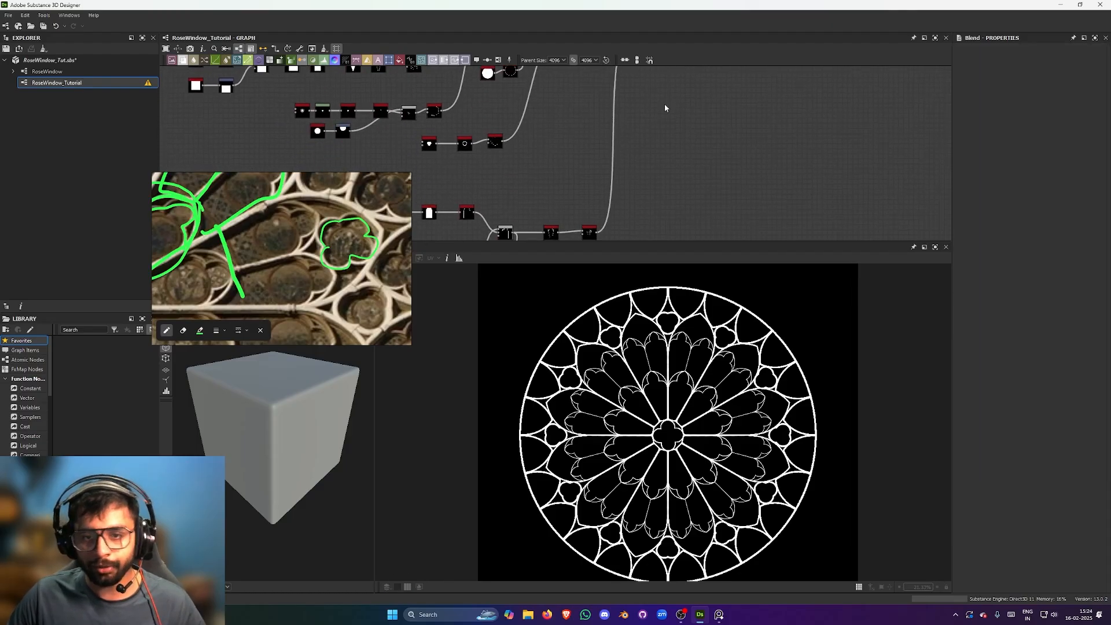
{"action": "scroll", "coordinate": [623, 229], "scroll_direction": "up", "scroll_amount": 3}
{"action": "middle_click_drag", "start_coordinate": [623, 228], "coordinate": [623, 186]}
{"action": "scroll", "coordinate": [586, 228], "scroll_direction": "up", "scroll_amount": 3}
{"action": "middle_click_drag", "start_coordinate": [586, 229], "coordinate": [622, 133]}
{"action": "scroll", "coordinate": [623, 139], "scroll_direction": "down", "scroll_amount": 1}
{"action": "key", "text": "space"}
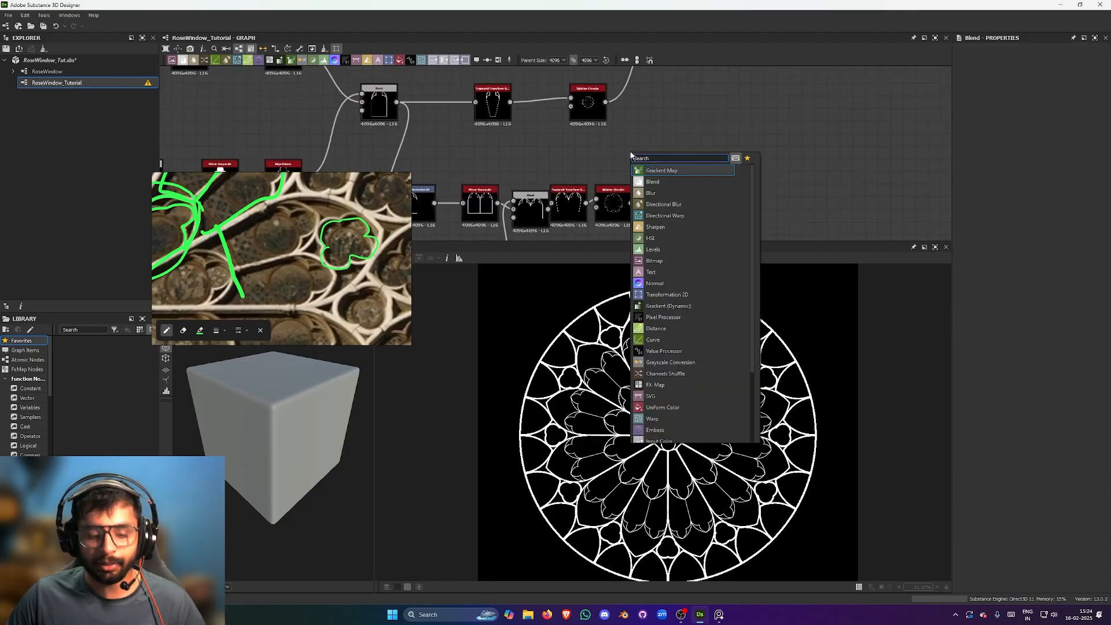
{"action": "type", "text": "bl"}
{"action": "left_click", "coordinate": [663, 171]}
{"action": "key", "text": "space"}
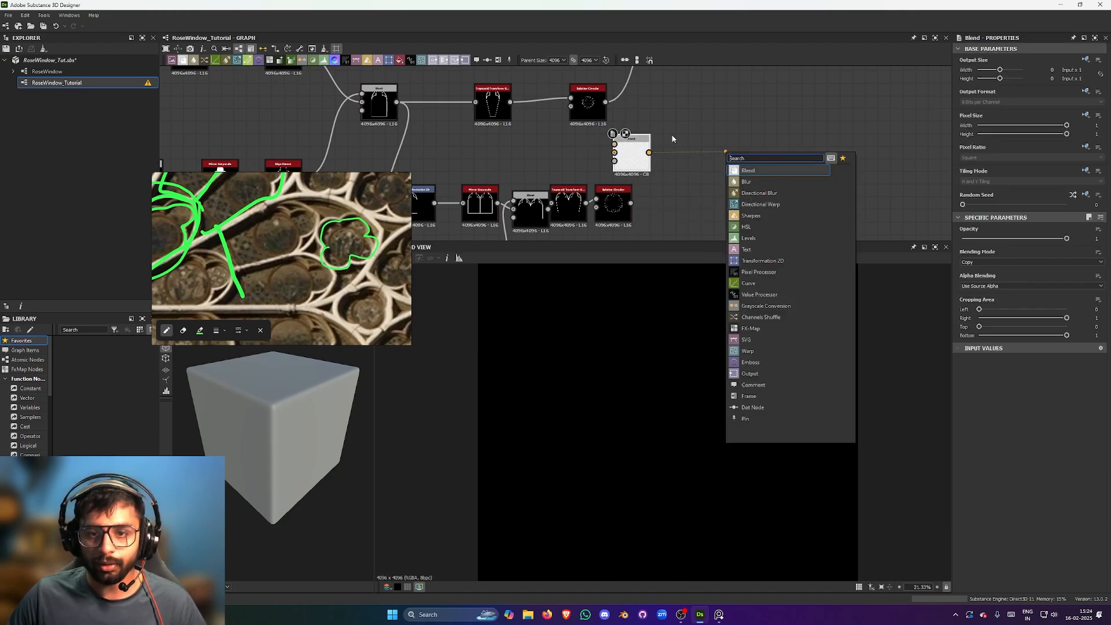
{"action": "key", "text": "Escape"}
{"action": "left_click_drag", "start_coordinate": [615, 146], "coordinate": [707, 142]}
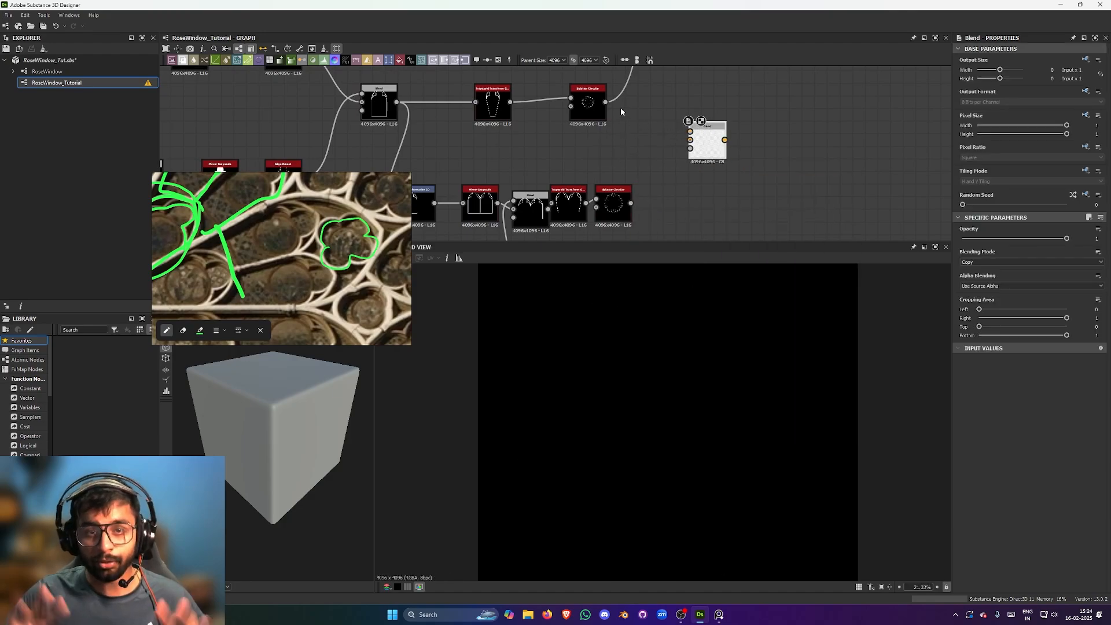
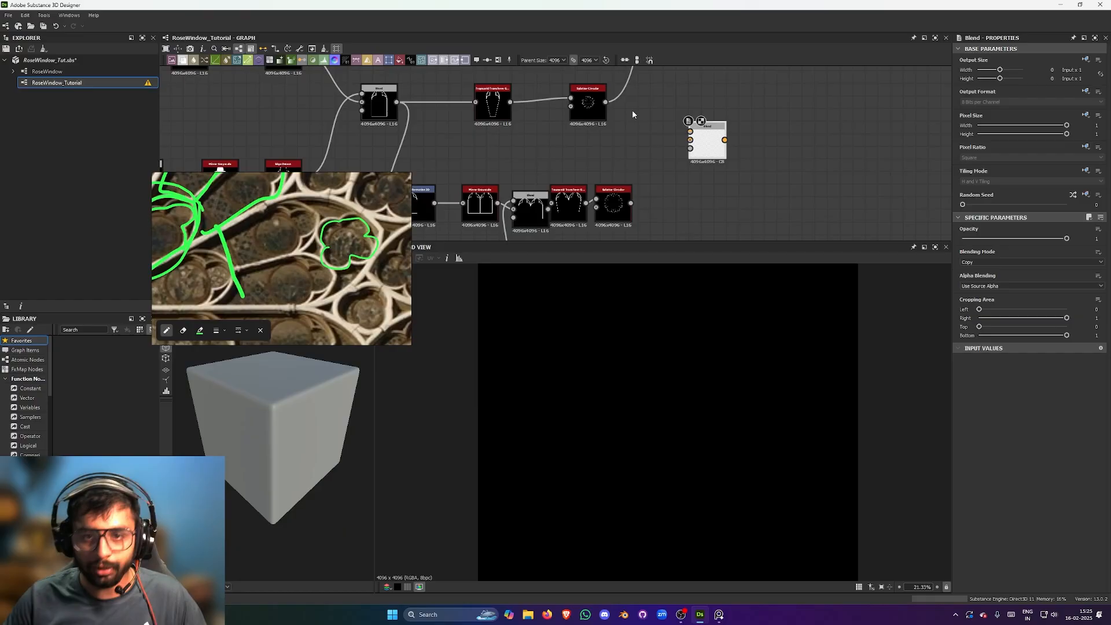
- Connect the single-arch Splatter Circular to the new Blend's background and the paired-arch Splatter Circular to its foreground
{"action": "scroll", "coordinate": [632, 109], "scroll_direction": "down", "scroll_amount": 3}
{"action": "scroll", "coordinate": [611, 150], "scroll_direction": "up", "scroll_amount": 3}
{"action": "left_click_drag", "start_coordinate": [606, 141], "coordinate": [690, 178]}
{"action": "middle_click_drag", "start_coordinate": [680, 193], "coordinate": [654, 171]}
{"action": "left_click_drag", "start_coordinate": [605, 220], "coordinate": [664, 158]}
{"action": "key", "text": "ctrl+z"}
{"action": "left_click_drag", "start_coordinate": [606, 220], "coordinate": [665, 149]}
{"action": "left_click", "coordinate": [683, 163]}
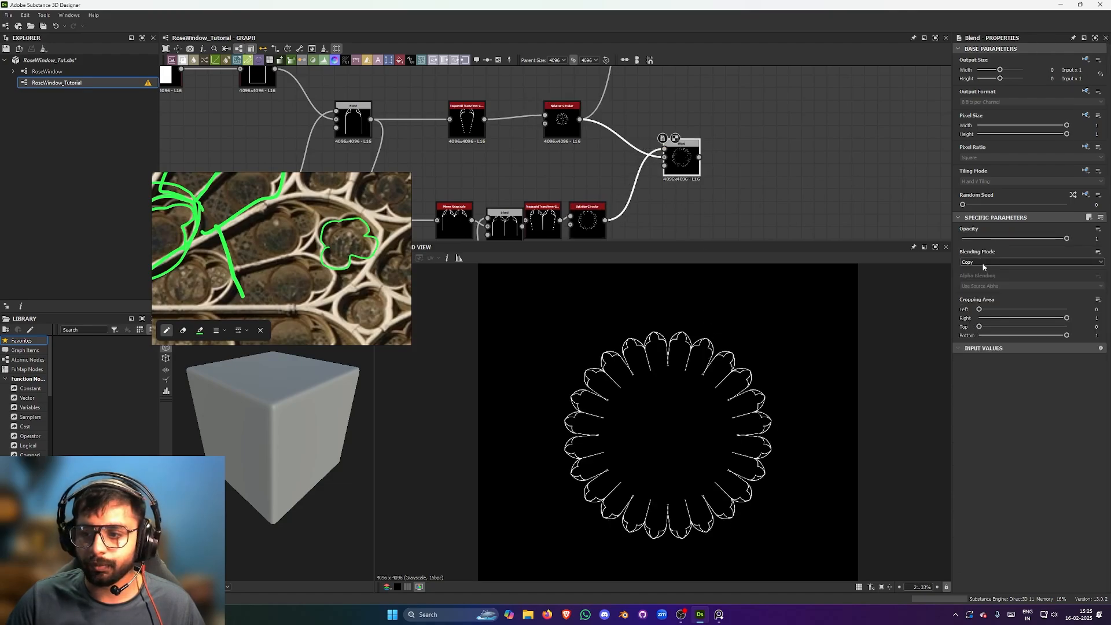
- Set the new Blend's Blending Mode to Screen and inspect the combined arch rings
{"action": "left_click", "coordinate": [1019, 262]}
{"action": "left_click", "coordinate": [972, 319]}
{"action": "scroll", "coordinate": [720, 358], "scroll_direction": "down", "scroll_amount": 2}
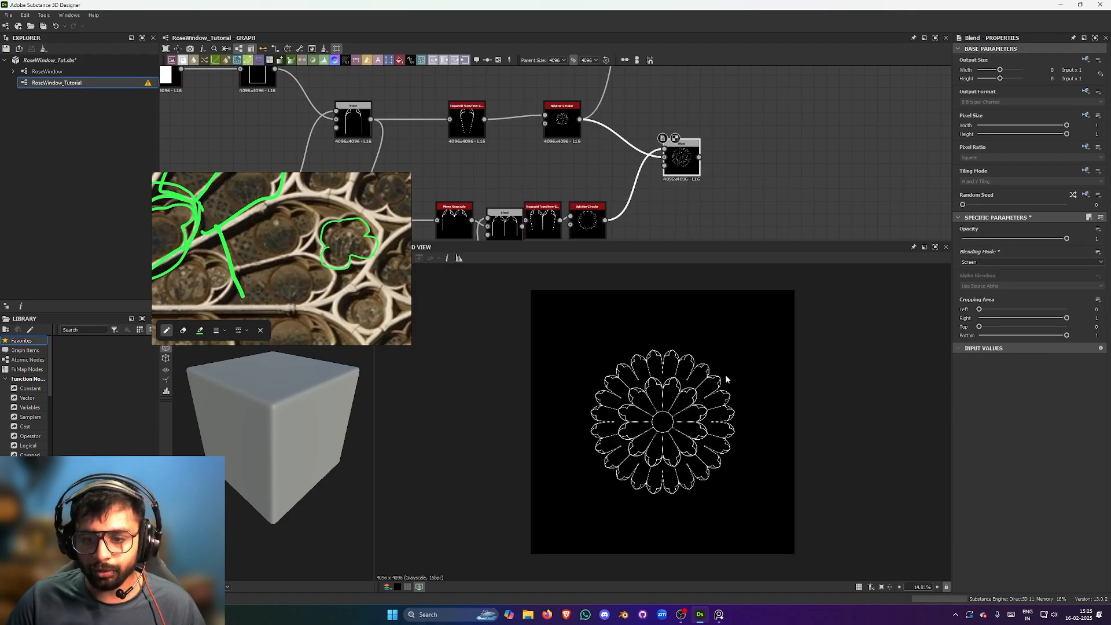
{"action": "scroll", "coordinate": [723, 377], "scroll_direction": "up", "scroll_amount": 4}
{"action": "scroll", "coordinate": [808, 365], "scroll_direction": "up", "scroll_amount": 1}
{"action": "scroll", "coordinate": [716, 335], "scroll_direction": "down", "scroll_amount": 3}
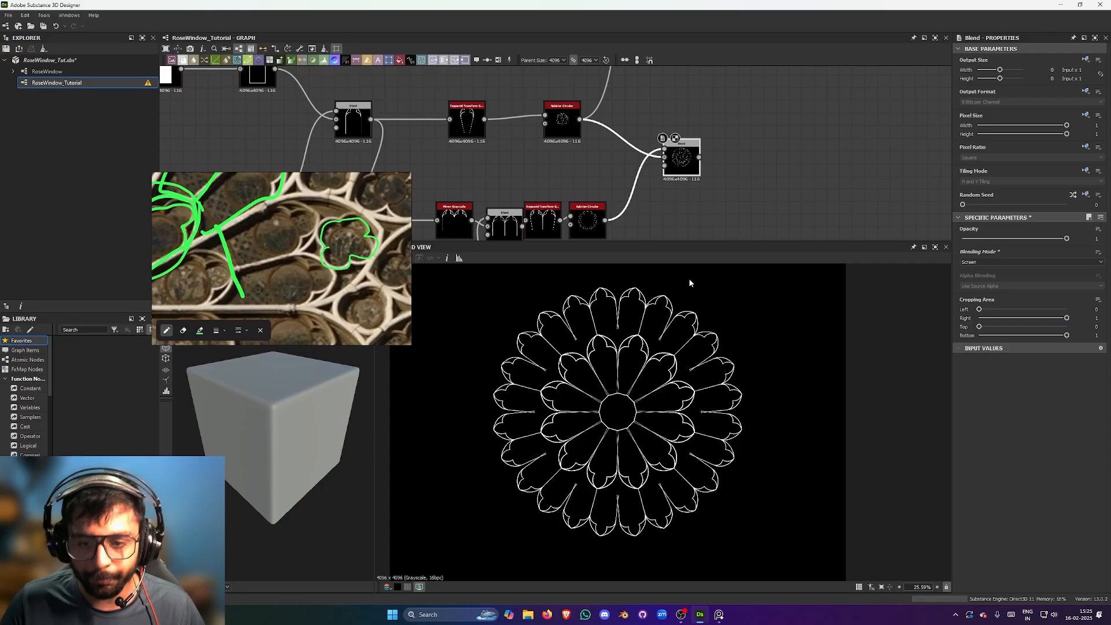
- Move the main chain's final Blend farther along and connect the combined-arch Blend to its foreground input
{"action": "scroll", "coordinate": [691, 195], "scroll_direction": "down", "scroll_amount": 5}
{"action": "middle_click_drag", "start_coordinate": [692, 81], "coordinate": [660, 206]}
{"action": "middle_click_drag", "start_coordinate": [656, 134], "coordinate": [657, 107]}
{"action": "left_click_drag", "start_coordinate": [658, 79], "coordinate": [705, 80]}
{"action": "scroll", "coordinate": [706, 76], "scroll_direction": "up", "scroll_amount": 2}
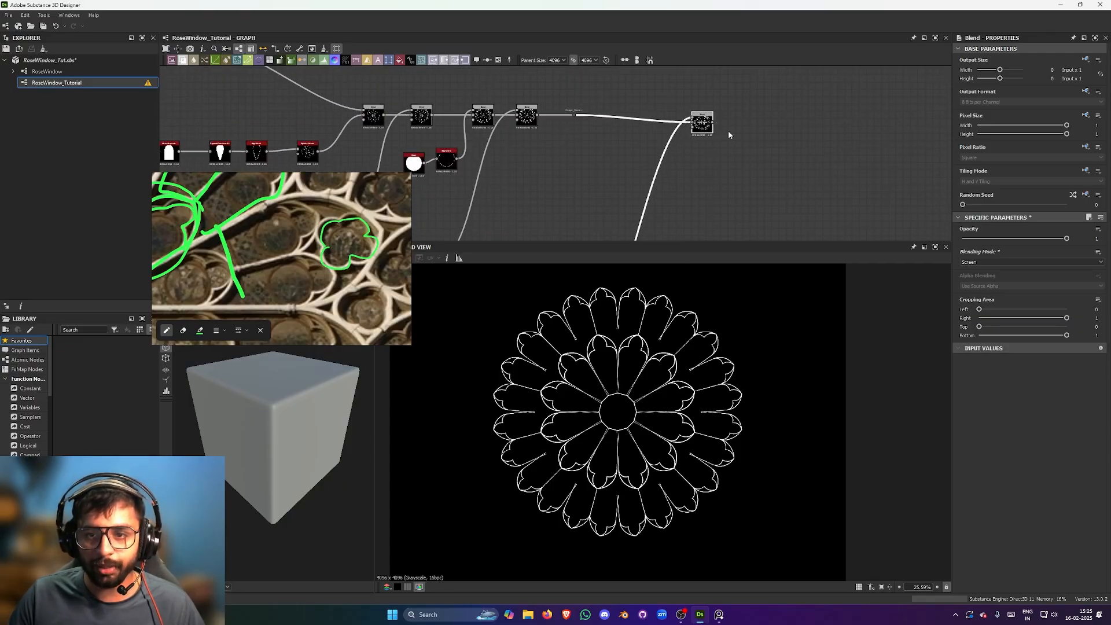
{"action": "scroll", "coordinate": [704, 135], "scroll_direction": "down", "scroll_amount": 2}
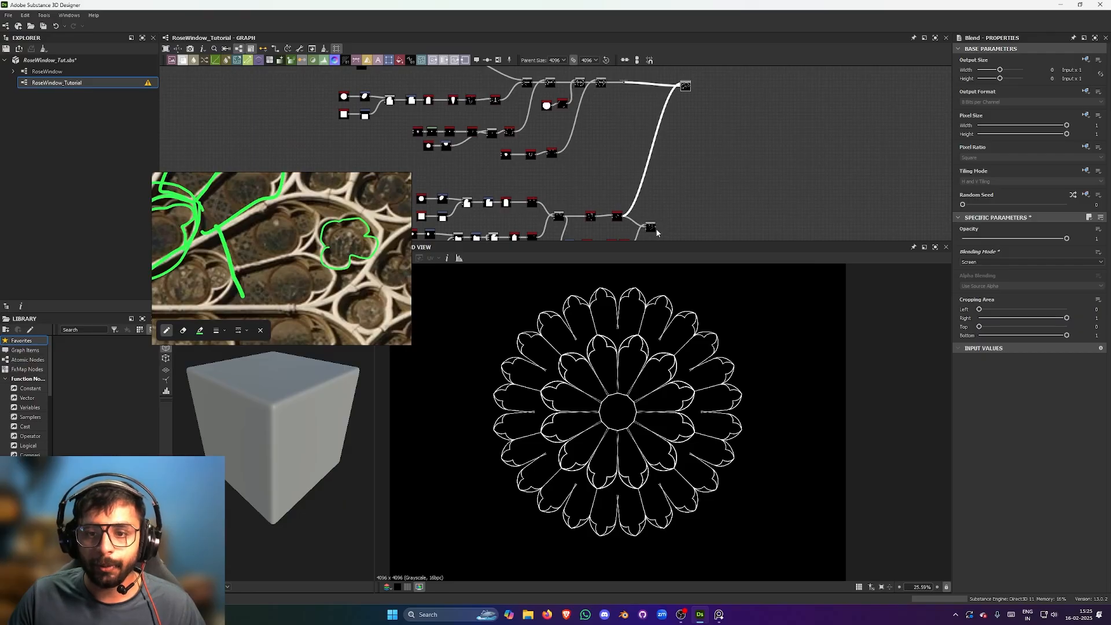
{"action": "left_click_drag", "start_coordinate": [656, 228], "coordinate": [686, 87]}
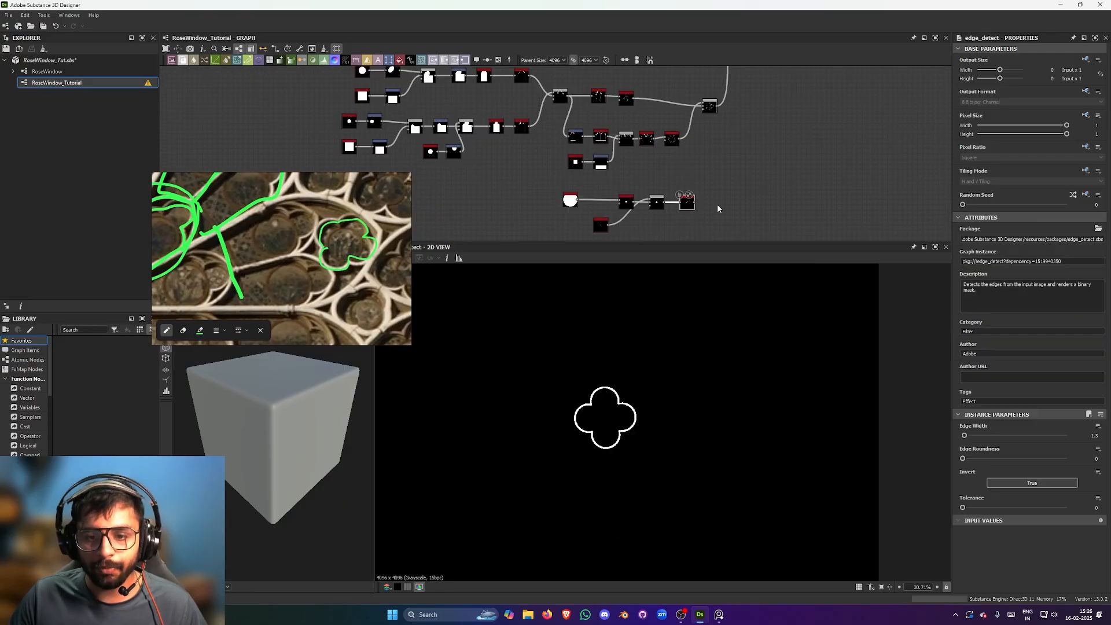
- Add a Splatter Circular node after the copied quatrefoil's Edge Detect
{"action": "scroll", "coordinate": [676, 194], "scroll_direction": "up", "scroll_amount": 3}
{"action": "left_click_drag", "start_coordinate": [660, 199], "coordinate": [711, 188]}
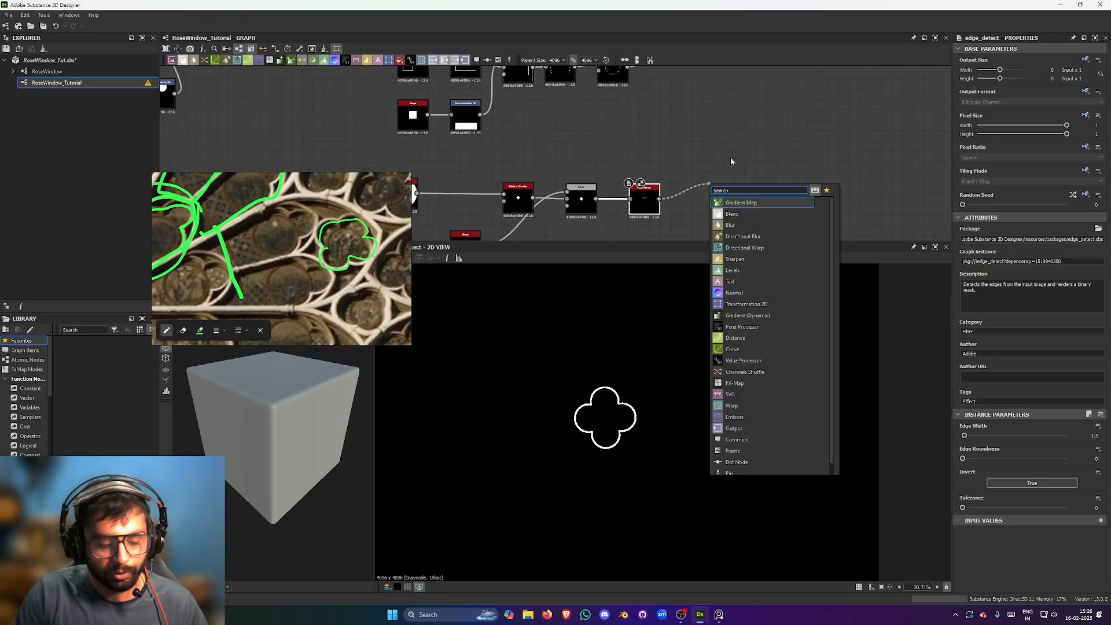
{"action": "type", "text": "bevel"}
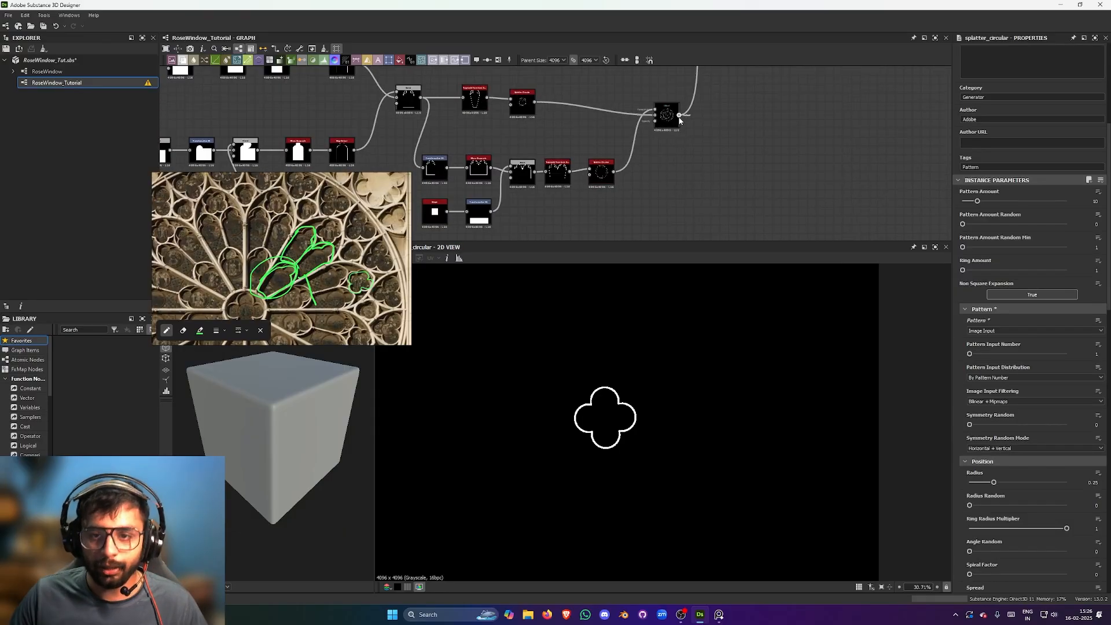
- Review the arch chains feeding the combined-arch Blend and nudge that Blend slightly away from the Splatter Circular nodes
{"action": "left_click", "coordinate": [668, 116]}
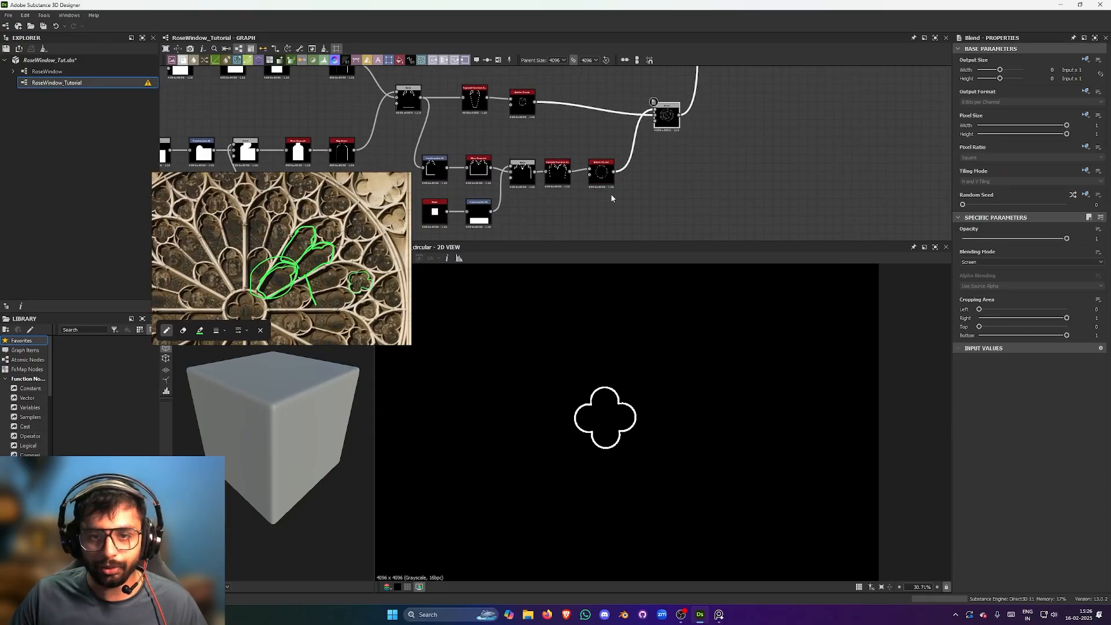
{"action": "scroll", "coordinate": [654, 203], "scroll_direction": "down", "scroll_amount": 3}
{"action": "mouse_move", "coordinate": [684, 237]}
{"action": "middle_mouse_down"}
{"action": "mouse_move", "coordinate": [704, 169]}
{"action": "mouse_move", "coordinate": [698, 233]}
{"action": "middle_mouse_up"}
{"action": "scroll", "coordinate": [684, 148], "scroll_direction": "up", "scroll_amount": 3}
{"action": "scroll", "coordinate": [607, 170], "scroll_direction": "down", "scroll_amount": 2}
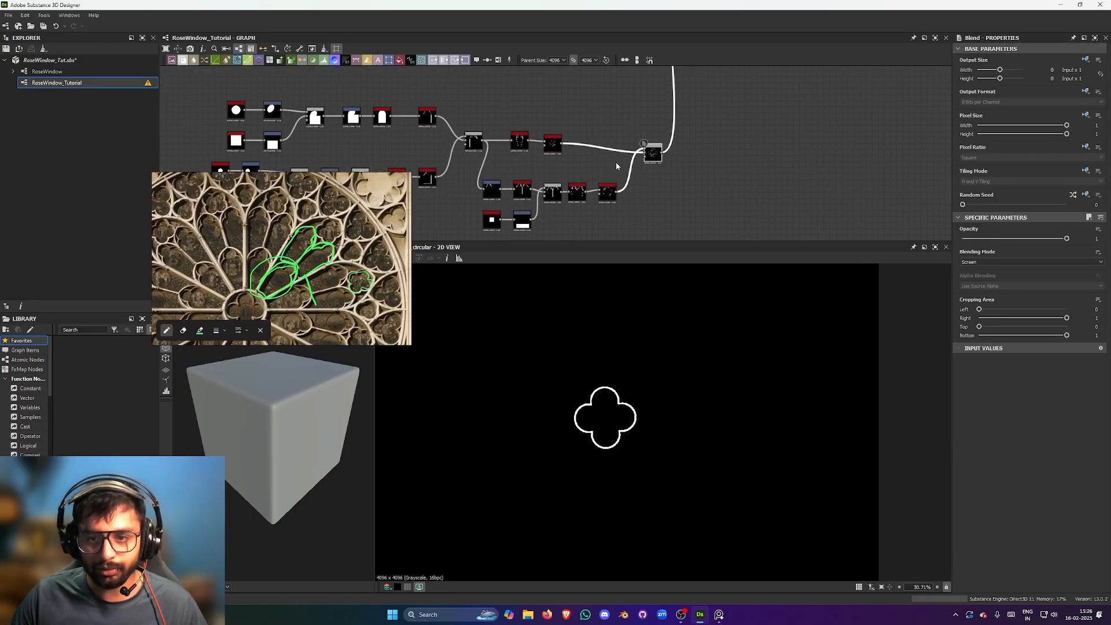
{"action": "middle_click_drag", "start_coordinate": [616, 163], "coordinate": [756, 135]}
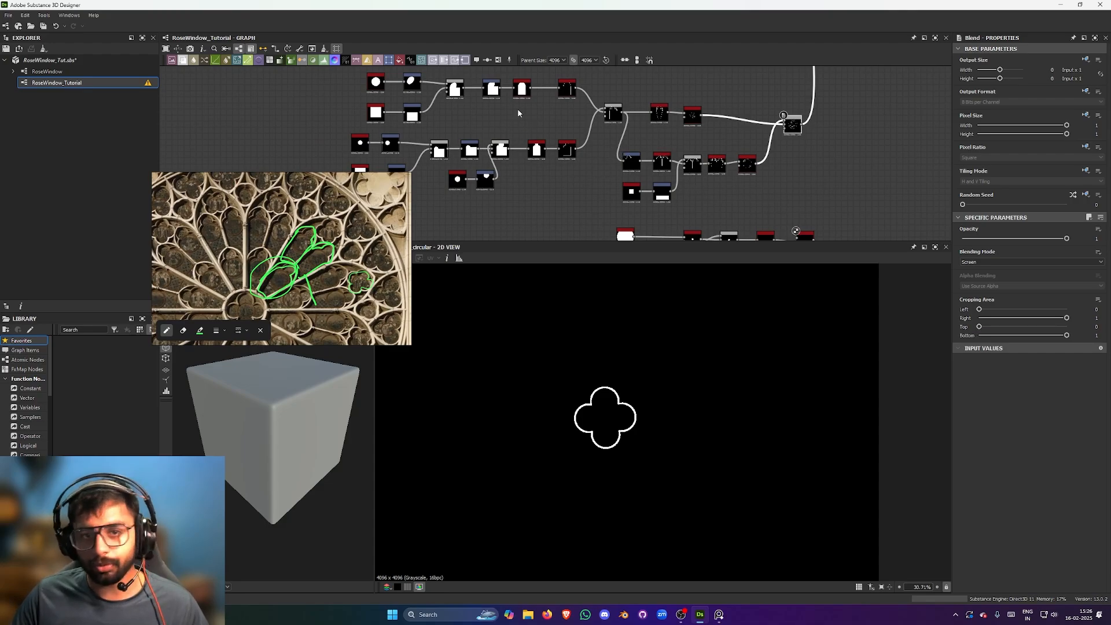
{"action": "scroll", "coordinate": [808, 147], "scroll_direction": "up", "scroll_amount": 2}
{"action": "middle_click_drag", "start_coordinate": [808, 147], "coordinate": [613, 114]}
{"action": "scroll", "coordinate": [696, 200], "scroll_direction": "up", "scroll_amount": 2}
{"action": "scroll", "coordinate": [669, 171], "scroll_direction": "down", "scroll_amount": 2}
{"action": "left_click_drag", "start_coordinate": [614, 117], "coordinate": [619, 117]}
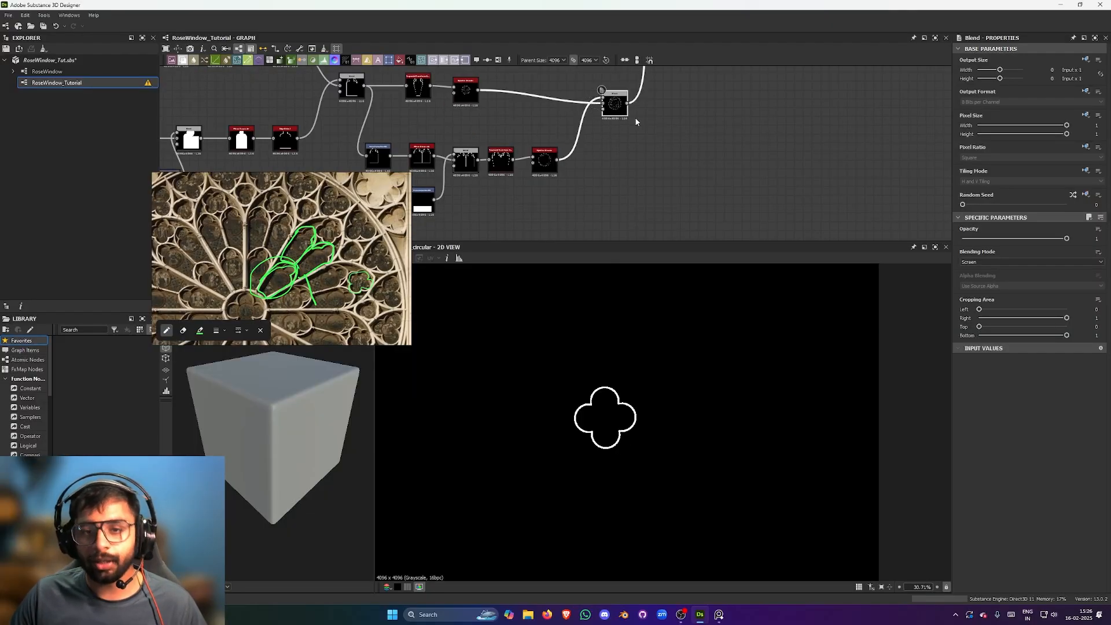
- Examine the arch rings' node chains and compare them with the quatrefoils in the reference photo
{"action": "scroll", "coordinate": [649, 165], "scroll_direction": "down", "scroll_amount": 1}
{"action": "middle_click_drag", "start_coordinate": [649, 165], "coordinate": [611, 196]}
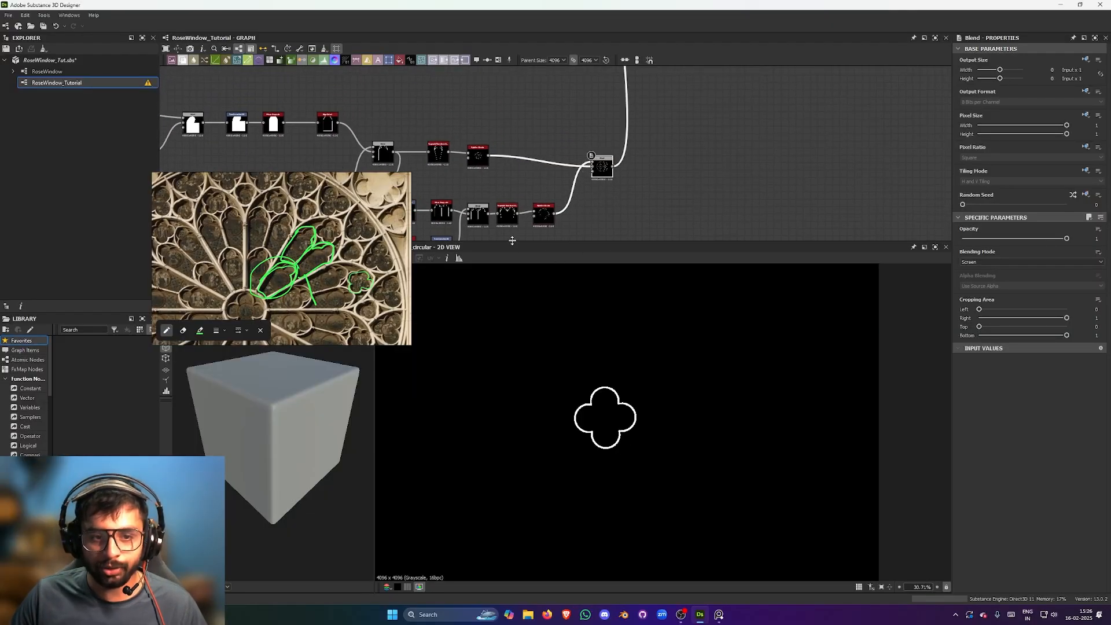
{"action": "scroll", "coordinate": [370, 229], "scroll_direction": "up", "scroll_amount": 3}
{"action": "scroll", "coordinate": [276, 208], "scroll_direction": "down", "scroll_amount": 2}
{"action": "middle_click_drag", "start_coordinate": [276, 207], "coordinate": [278, 246]}
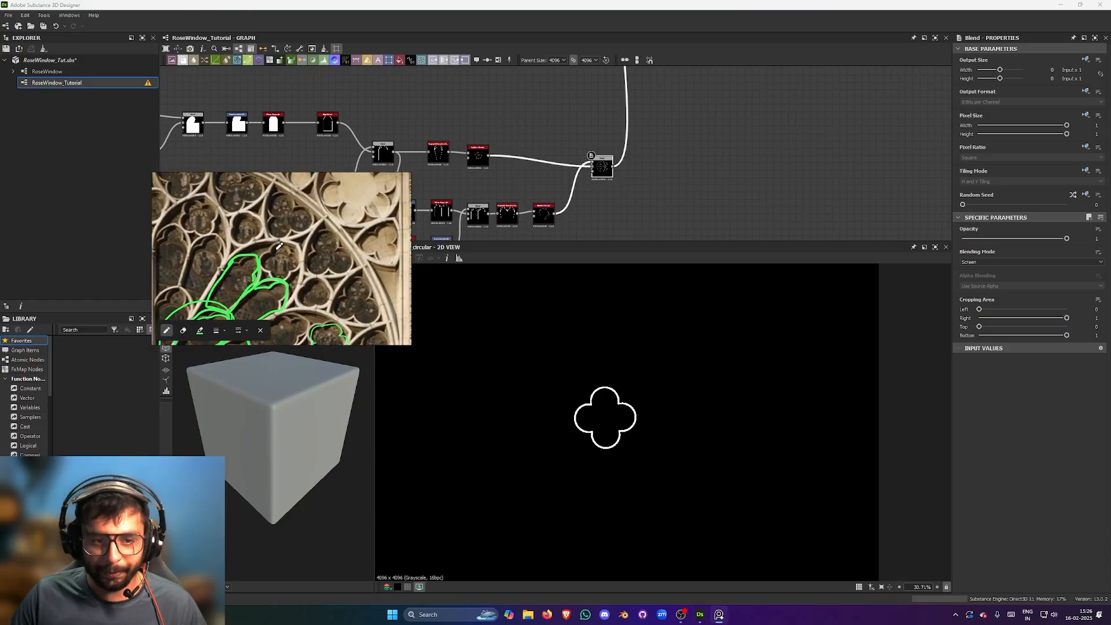
{"action": "scroll", "coordinate": [311, 247], "scroll_direction": "down", "scroll_amount": 2}
{"action": "scroll", "coordinate": [320, 282], "scroll_direction": "up", "scroll_amount": 2}
{"action": "middle_click_drag", "start_coordinate": [320, 283], "coordinate": [336, 234]}
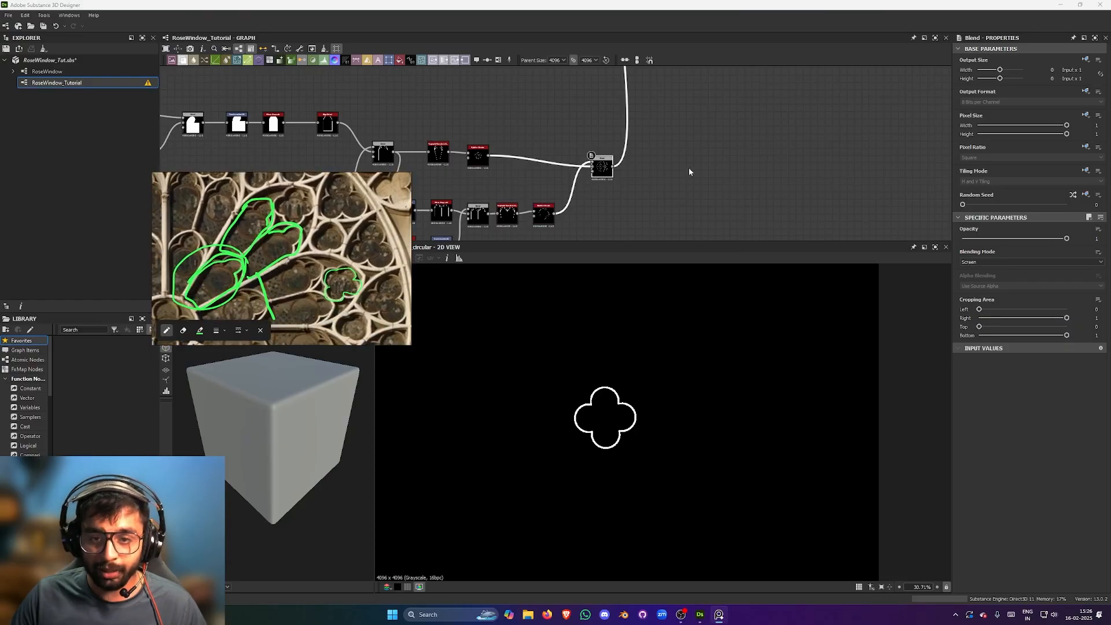
- Set the quatrefoil Splatter Circular's Pattern to Image Input and move the Edge Detect link to its pattern input
{"action": "scroll", "coordinate": [648, 198], "scroll_direction": "up", "scroll_amount": 3}
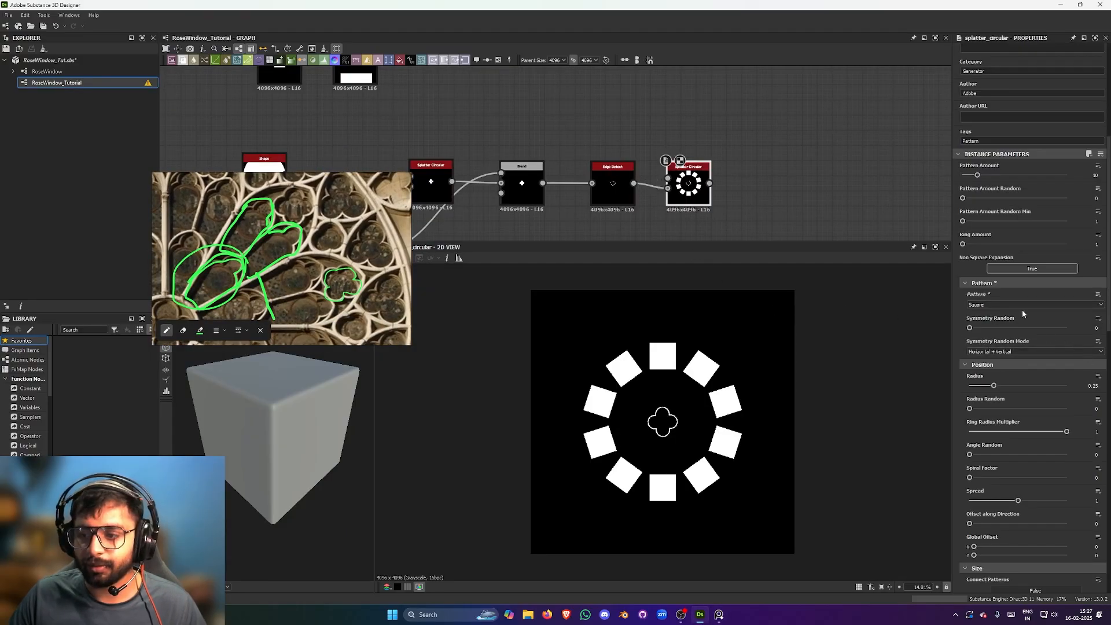
{"action": "left_click", "coordinate": [1020, 305]}
{"action": "left_click", "coordinate": [1006, 311]}
{"action": "scroll", "coordinate": [653, 174], "scroll_direction": "up", "scroll_amount": 2}
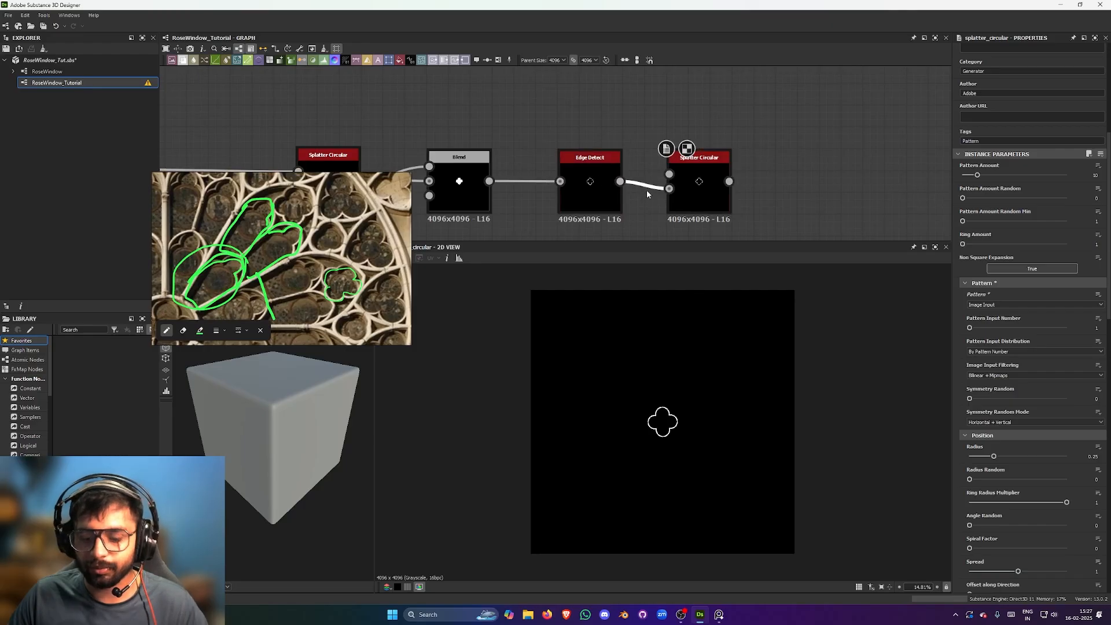
{"action": "left_click_drag", "start_coordinate": [670, 189], "coordinate": [670, 174]}
{"action": "left_click", "coordinate": [694, 173]}
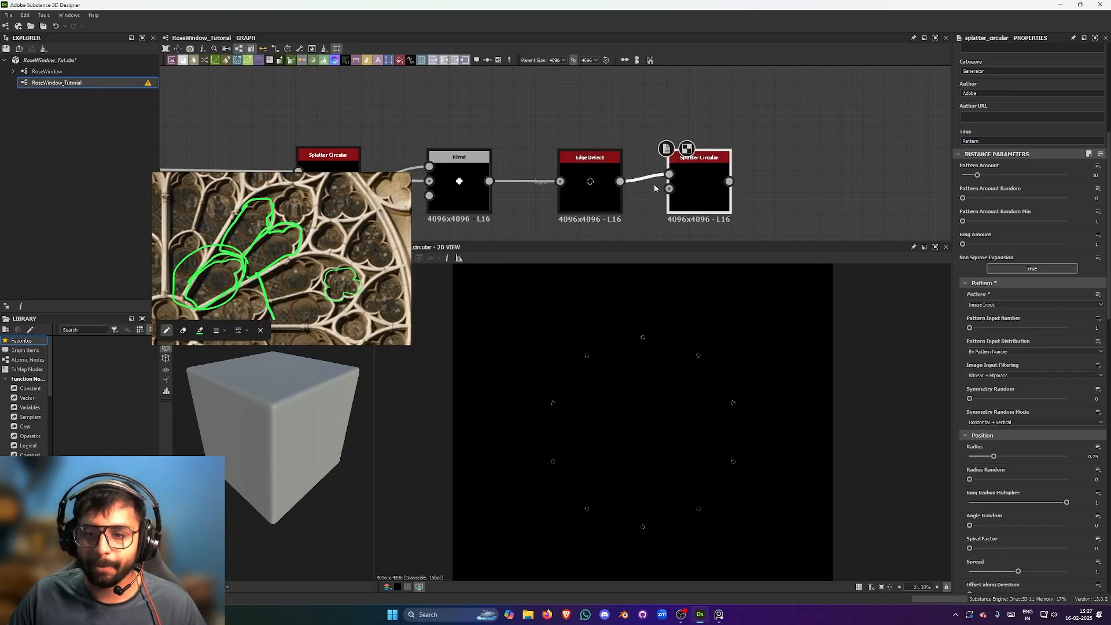
- Set the quatrefoil Splatter Circular's Scale to 2
{"action": "scroll", "coordinate": [984, 452], "scroll_direction": "down", "scroll_amount": 5}
{"action": "left_click_drag", "start_coordinate": [1019, 436], "coordinate": [1091, 441]}
{"action": "key", "text": "ctrl+z"}
{"action": "scroll", "coordinate": [504, 204], "scroll_direction": "down", "scroll_amount": 2}
{"action": "middle_click_drag", "start_coordinate": [504, 204], "coordinate": [650, 174]}
{"action": "scroll", "coordinate": [675, 176], "scroll_direction": "up", "scroll_amount": 2}
{"action": "scroll", "coordinate": [667, 156], "scroll_direction": "down", "scroll_amount": 2}
{"action": "scroll", "coordinate": [666, 178], "scroll_direction": "up", "scroll_amount": 1}
{"action": "left_click_drag", "start_coordinate": [1019, 437], "coordinate": [1071, 438]}
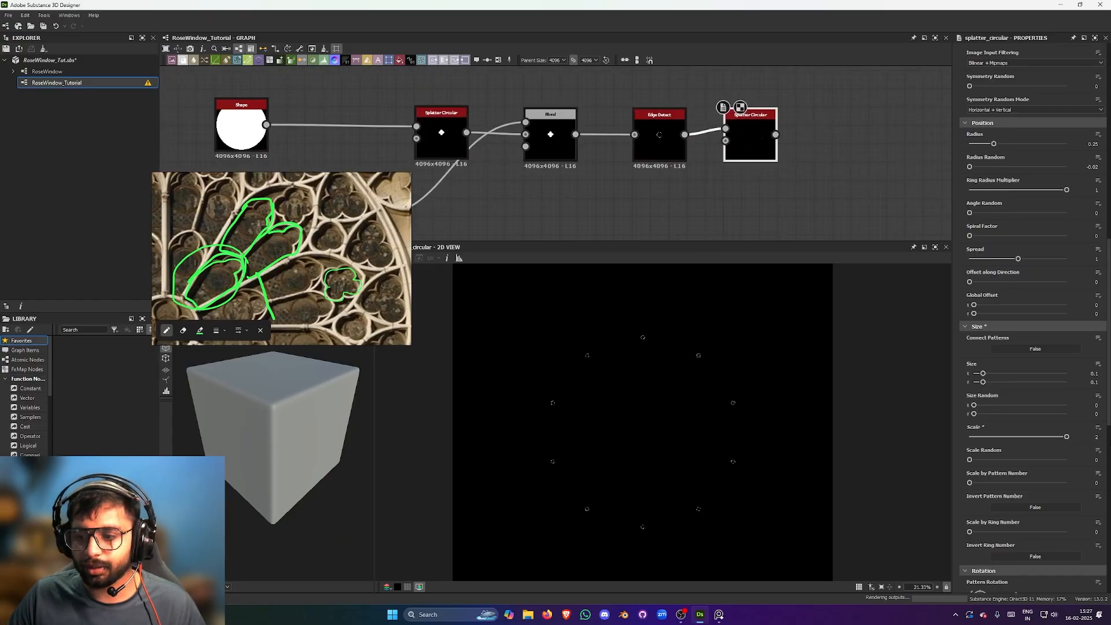
- Add a new Blend node after the combined-arch Blend
{"action": "middle_click_drag", "start_coordinate": [742, 68], "coordinate": [686, 129]}
{"action": "scroll", "coordinate": [686, 128], "scroll_direction": "down", "scroll_amount": 4}
{"action": "middle_click_drag", "start_coordinate": [708, 71], "coordinate": [648, 163]}
{"action": "scroll", "coordinate": [647, 124], "scroll_direction": "down", "scroll_amount": 1}
{"action": "scroll", "coordinate": [649, 163], "scroll_direction": "up", "scroll_amount": 3}
{"action": "left_click", "coordinate": [642, 155]}
{"action": "key", "text": "space"}
{"action": "type", "text": "bl"}
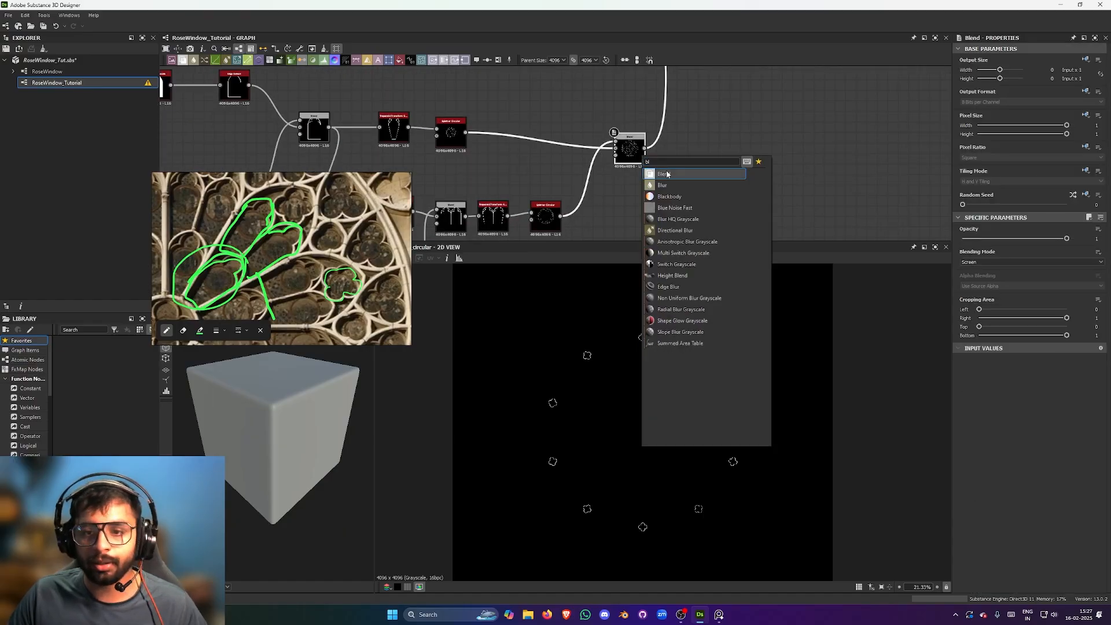
{"action": "left_click", "coordinate": [666, 174]}
- Connect the quatrefoil Splatter Circular to the new Blend's foreground input and set its Blending Mode to Screen
{"action": "middle_click_drag", "start_coordinate": [701, 199], "coordinate": [682, 180]}
{"action": "scroll", "coordinate": [693, 151], "scroll_direction": "down", "scroll_amount": 3}
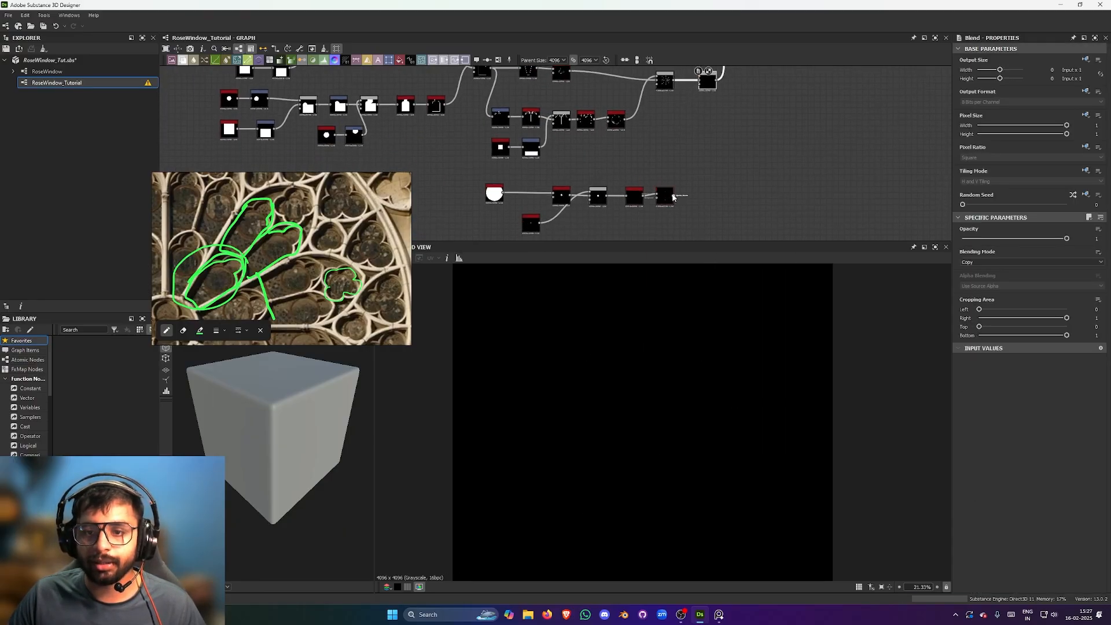
{"action": "left_click_drag", "start_coordinate": [673, 197], "coordinate": [699, 81]}
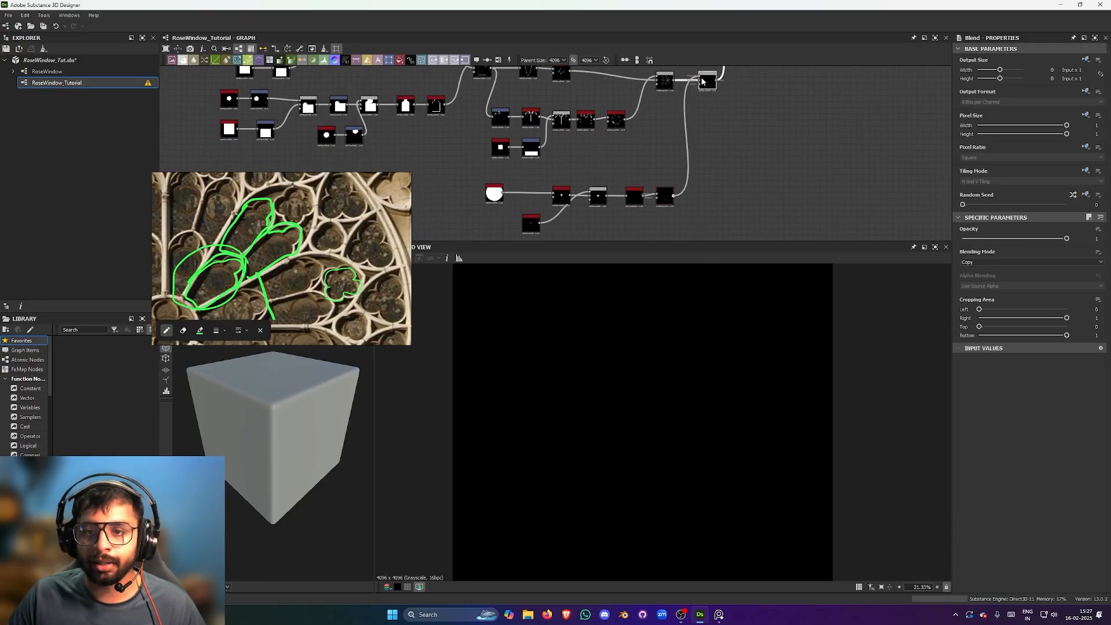
{"action": "left_click", "coordinate": [1017, 263]}
{"action": "scroll", "coordinate": [984, 307], "scroll_direction": "down", "scroll_amount": 1}
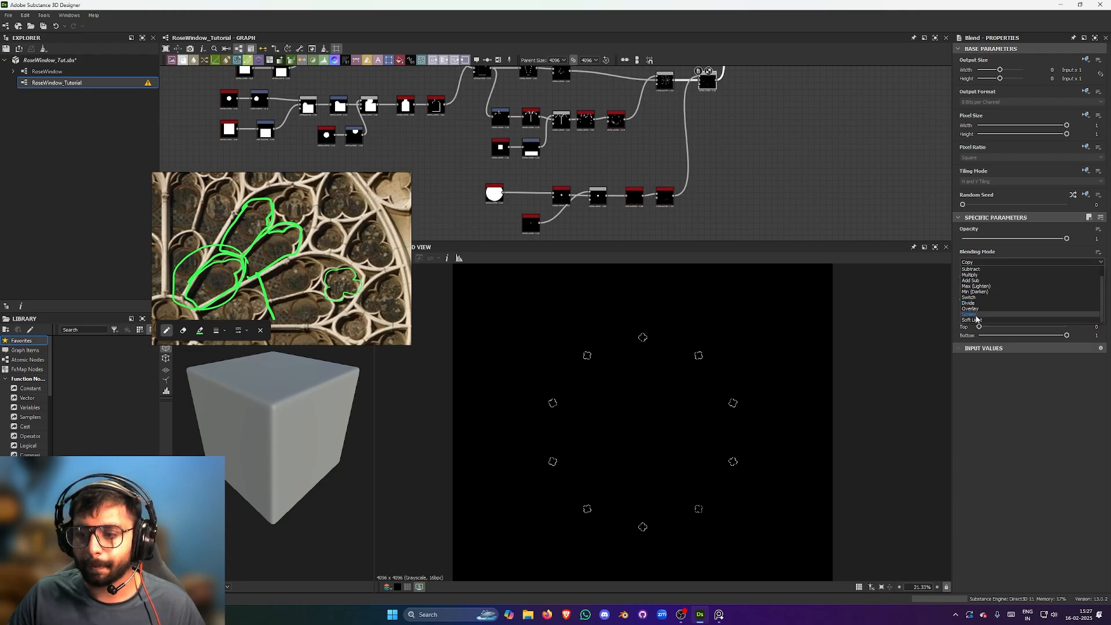
{"action": "left_click", "coordinate": [976, 315]}
- Display the main chain's final Blend in the 2D view to check the whole rose window
{"action": "middle_click_drag", "start_coordinate": [698, 124], "coordinate": [687, 154]}
{"action": "scroll", "coordinate": [695, 113], "scroll_direction": "up", "scroll_amount": 3}
{"action": "scroll", "coordinate": [691, 122], "scroll_direction": "down", "scroll_amount": 3}
{"action": "middle_click_drag", "start_coordinate": [691, 116], "coordinate": [671, 195]}
{"action": "middle_click_drag", "start_coordinate": [680, 87], "coordinate": [654, 203]}
{"action": "scroll", "coordinate": [656, 115], "scroll_direction": "up", "scroll_amount": 1}
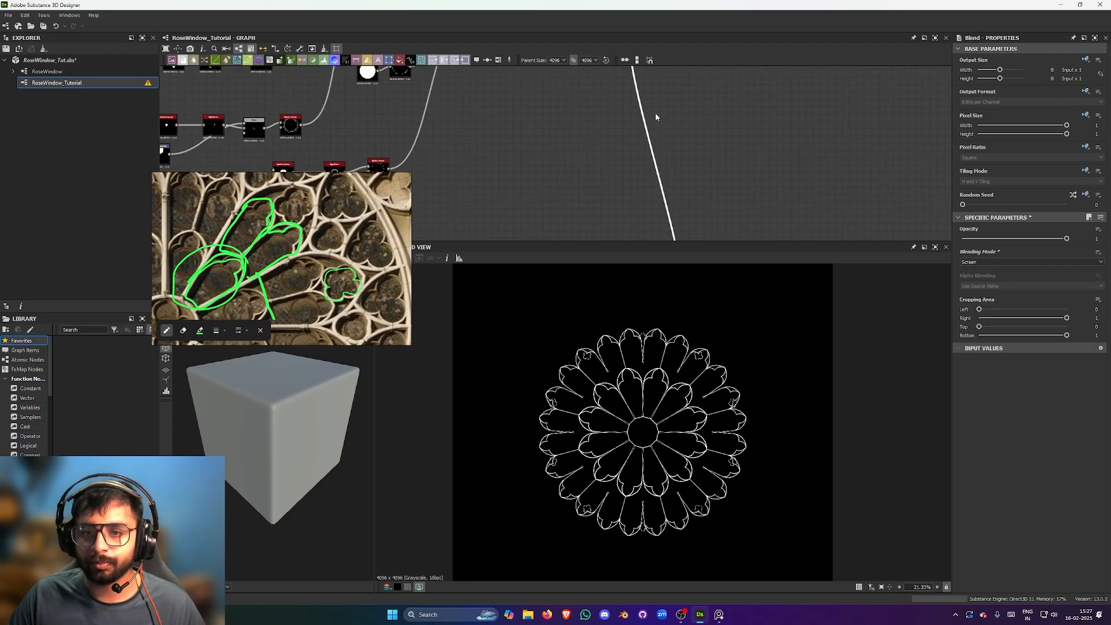
{"action": "middle_click_drag", "start_coordinate": [656, 117], "coordinate": [700, 68]}
{"action": "double_click", "coordinate": [647, 126]}
- Set the quatrefoil Splatter Circular's Pattern Amount to 12 and inspect the quatrefoils between the arches
{"action": "middle_click_drag", "start_coordinate": [712, 225], "coordinate": [731, 127]}
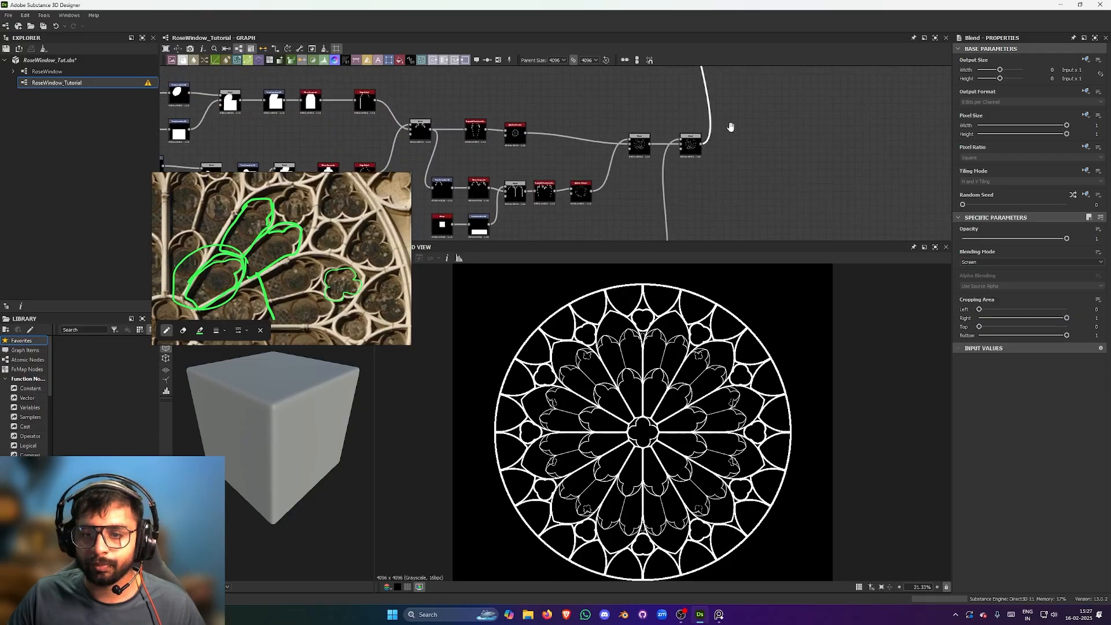
{"action": "scroll", "coordinate": [718, 92], "scroll_direction": "up", "scroll_amount": 5}
{"action": "left_click", "coordinate": [639, 165]}
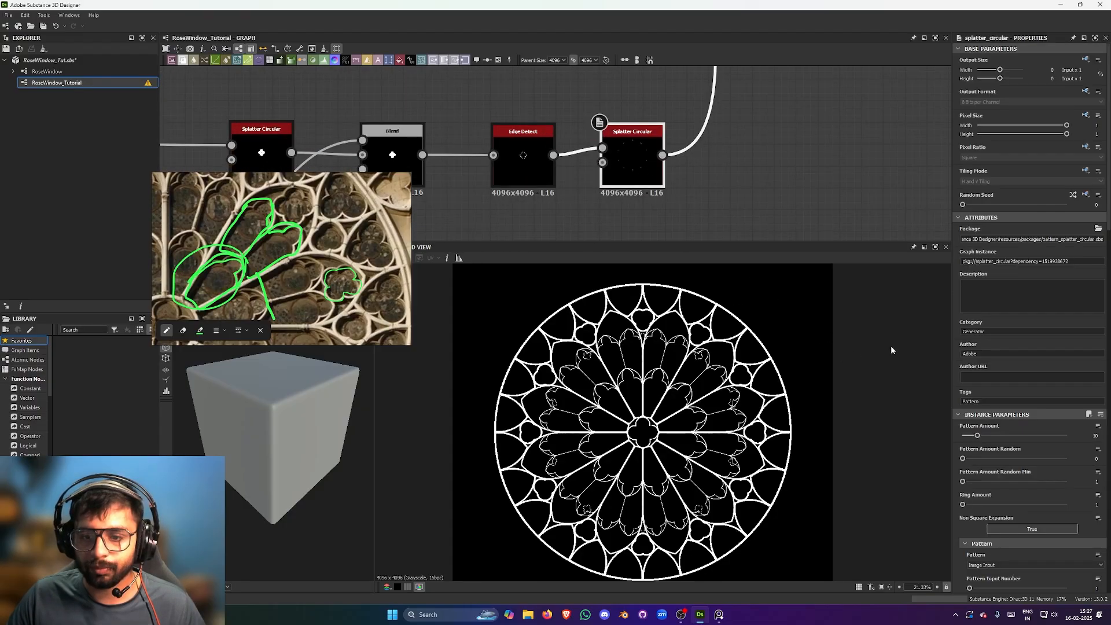
{"action": "scroll", "coordinate": [1097, 495], "scroll_direction": "down", "scroll_amount": 3}
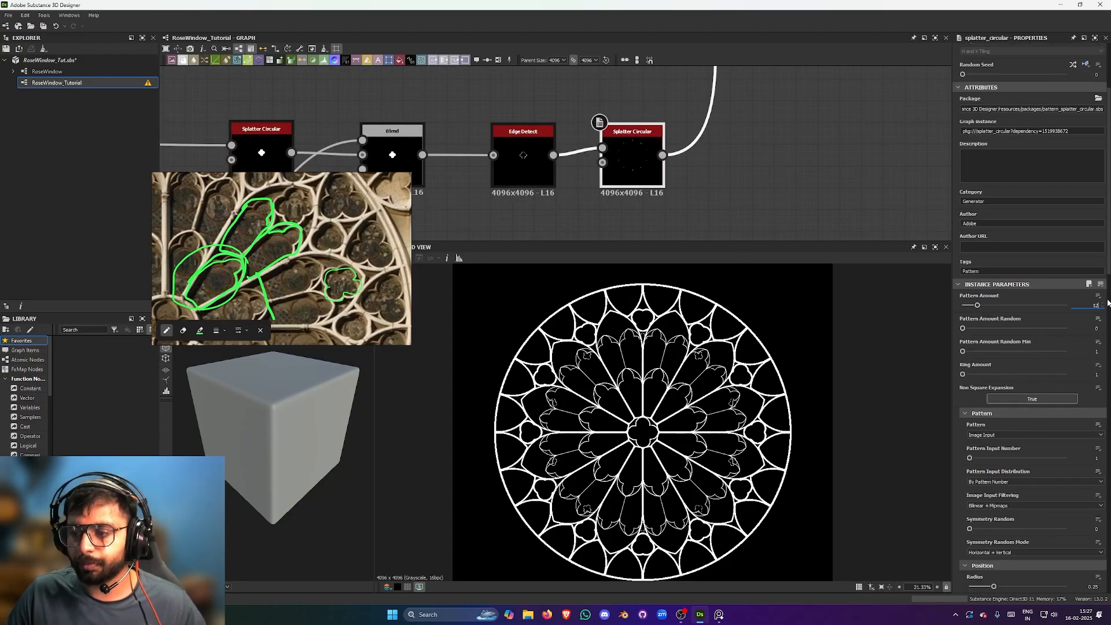
{"action": "key", "text": "Return"}
{"action": "scroll", "coordinate": [647, 365], "scroll_direction": "up", "scroll_amount": 3}
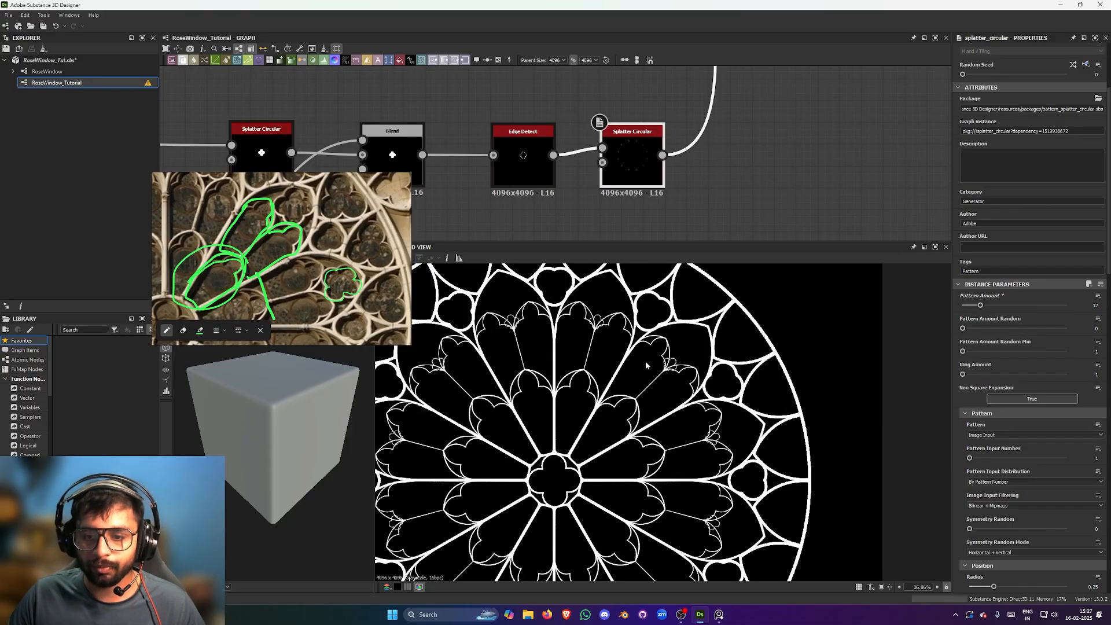
{"action": "scroll", "coordinate": [646, 365], "scroll_direction": "up", "scroll_amount": 3}
{"action": "scroll", "coordinate": [729, 197], "scroll_direction": "down", "scroll_amount": 3}
- Set the Scale of the quatrefoils in the circular splatter to 3
{"action": "scroll", "coordinate": [1011, 412], "scroll_direction": "down", "scroll_amount": 6}
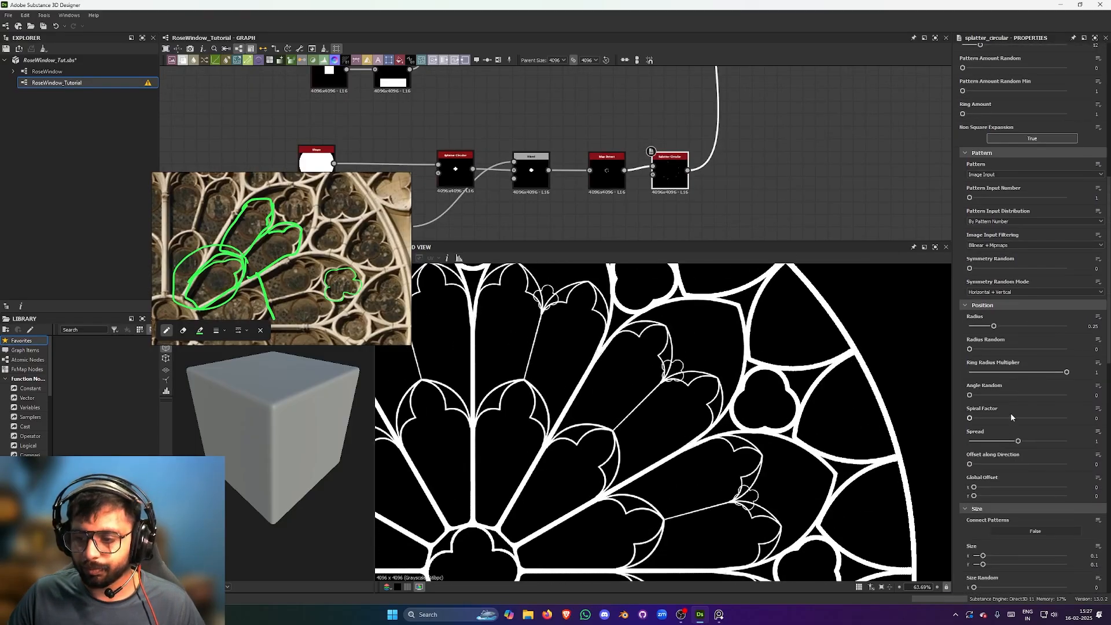
{"action": "scroll", "coordinate": [1009, 430], "scroll_direction": "down", "scroll_amount": 4}
{"action": "left_click", "coordinate": [1097, 464]}
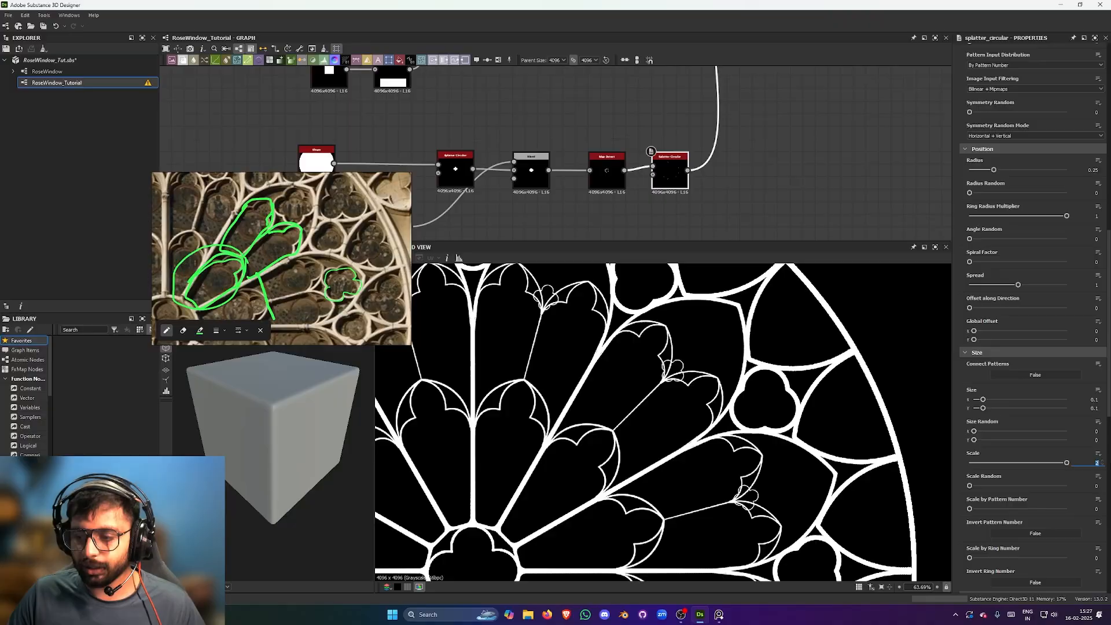
{"action": "type", "text": "3"}
{"action": "key", "text": "Return"}
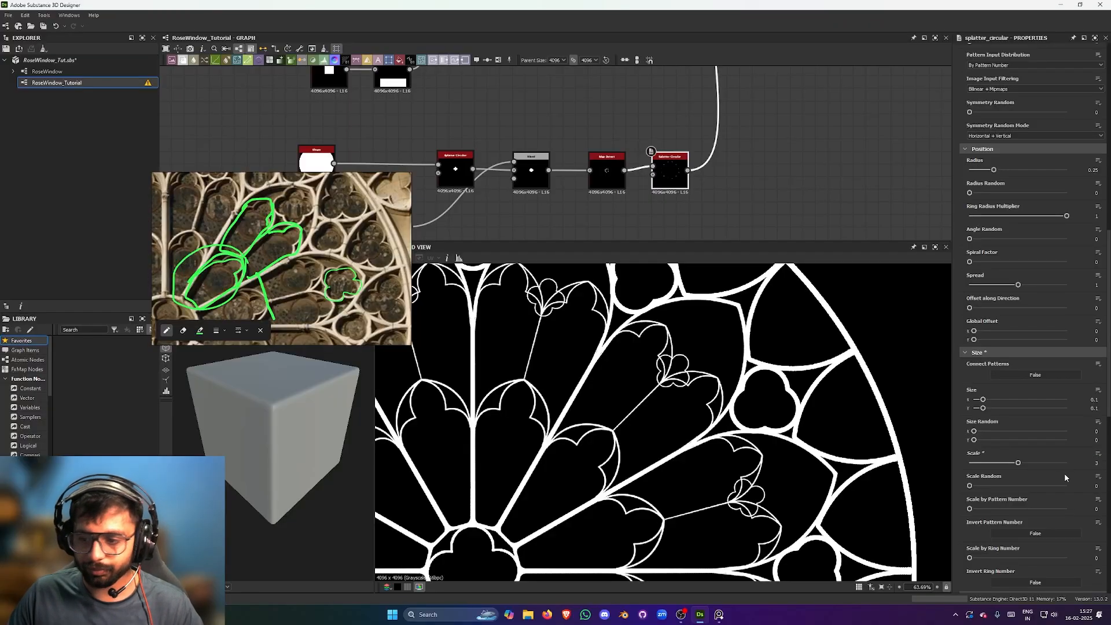
{"action": "key", "text": "Return"}
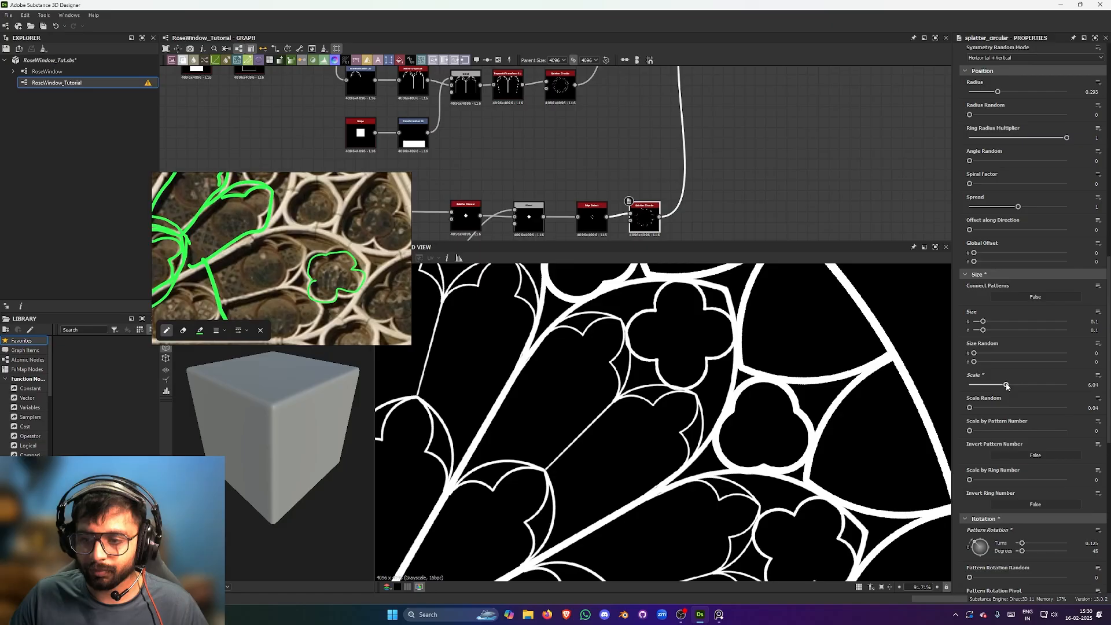
- Reduce the quatrefoil ring's Scale to about 5.76 and inspect its fit within the rose window
{"action": "left_click_drag", "start_coordinate": [1007, 387], "coordinate": [1006, 386]}
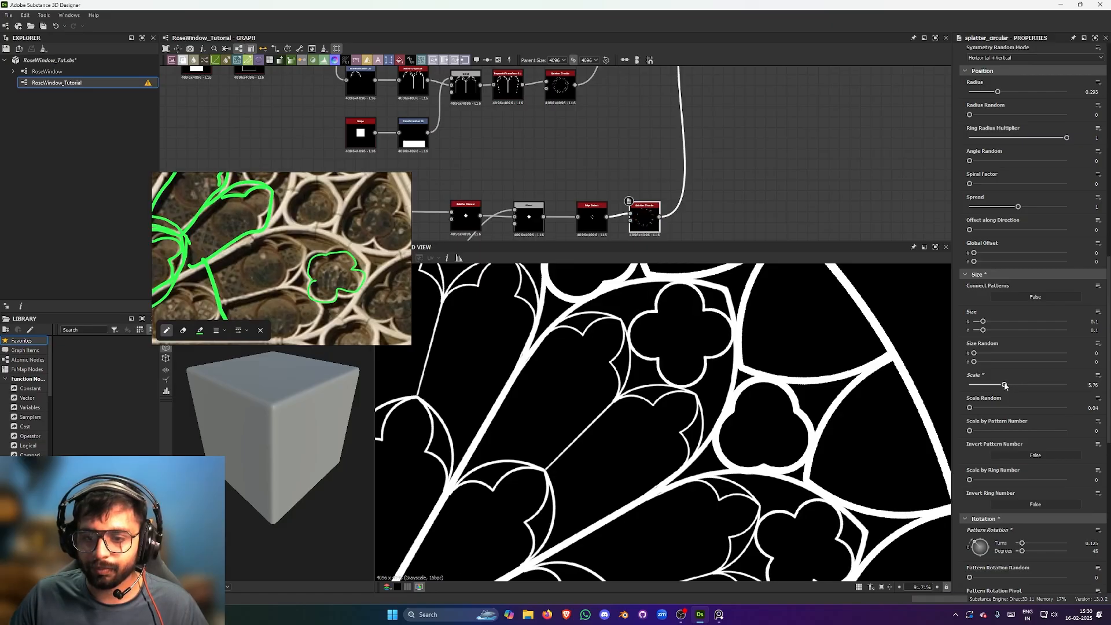
{"action": "scroll", "coordinate": [666, 370], "scroll_direction": "down", "scroll_amount": 5}
{"action": "scroll", "coordinate": [667, 368], "scroll_direction": "up", "scroll_amount": 4}
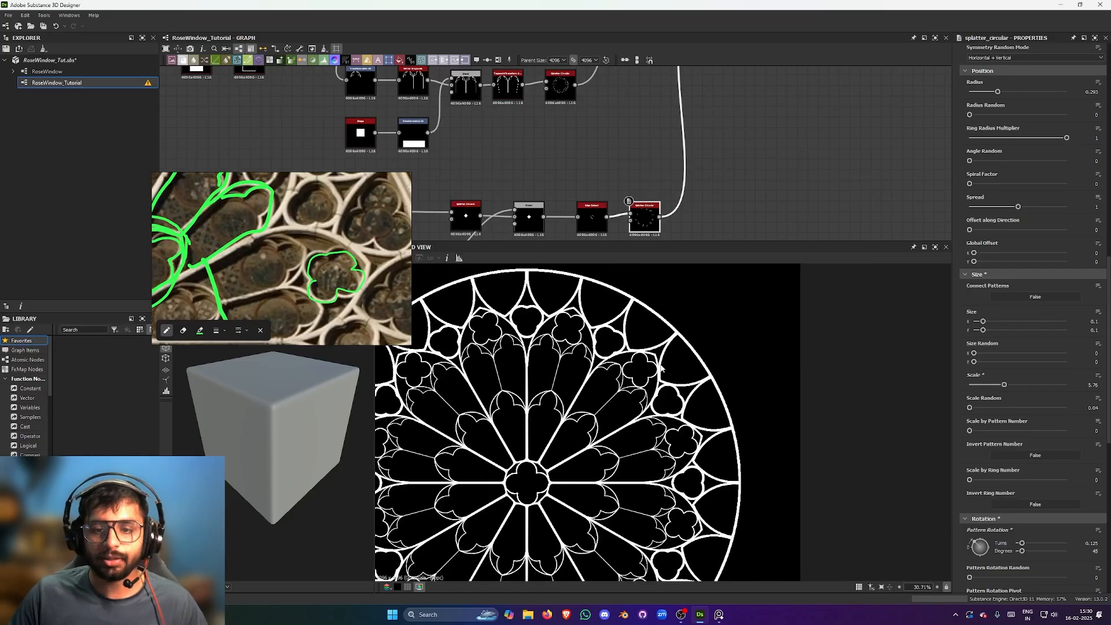
{"action": "scroll", "coordinate": [645, 359], "scroll_direction": "up", "scroll_amount": 2}
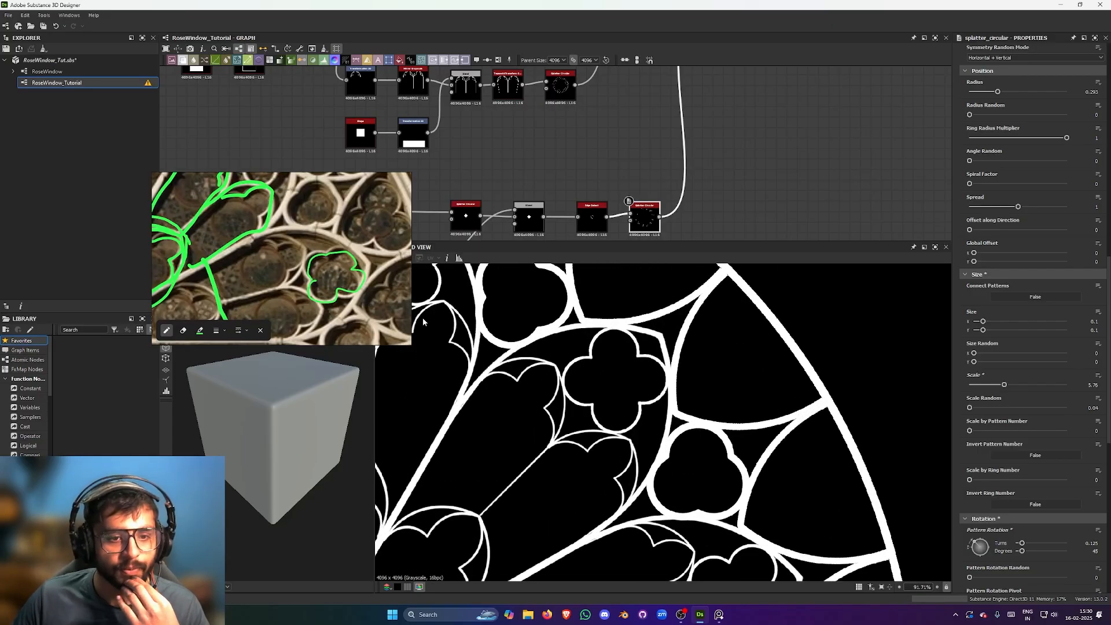
{"action": "scroll", "coordinate": [666, 405], "scroll_direction": "down", "scroll_amount": 9}
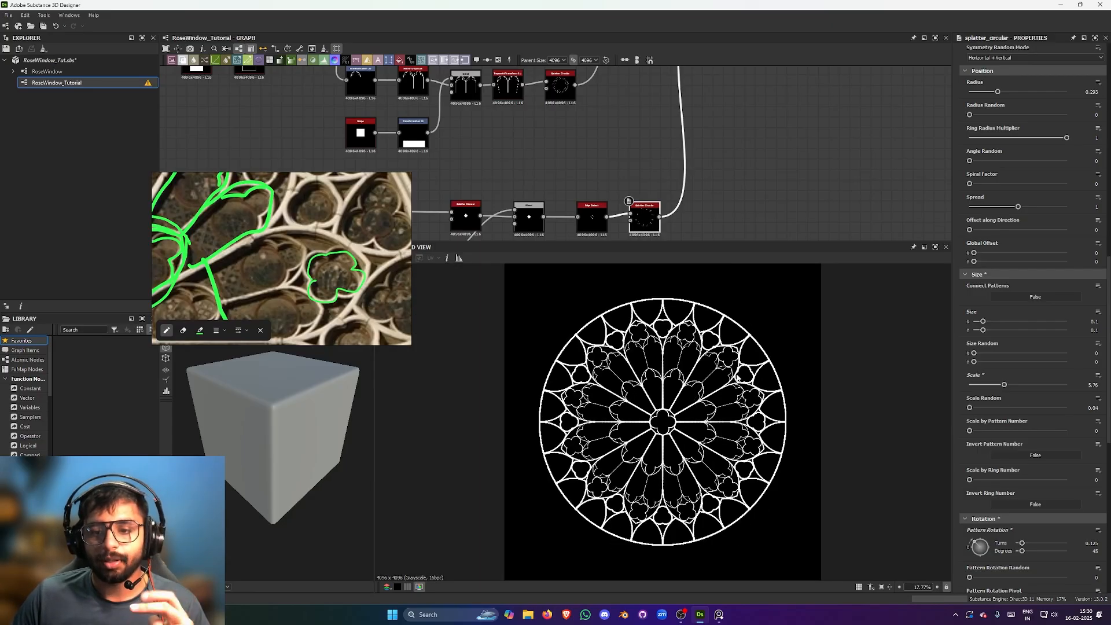
{"action": "scroll", "coordinate": [718, 349], "scroll_direction": "up", "scroll_amount": 4}
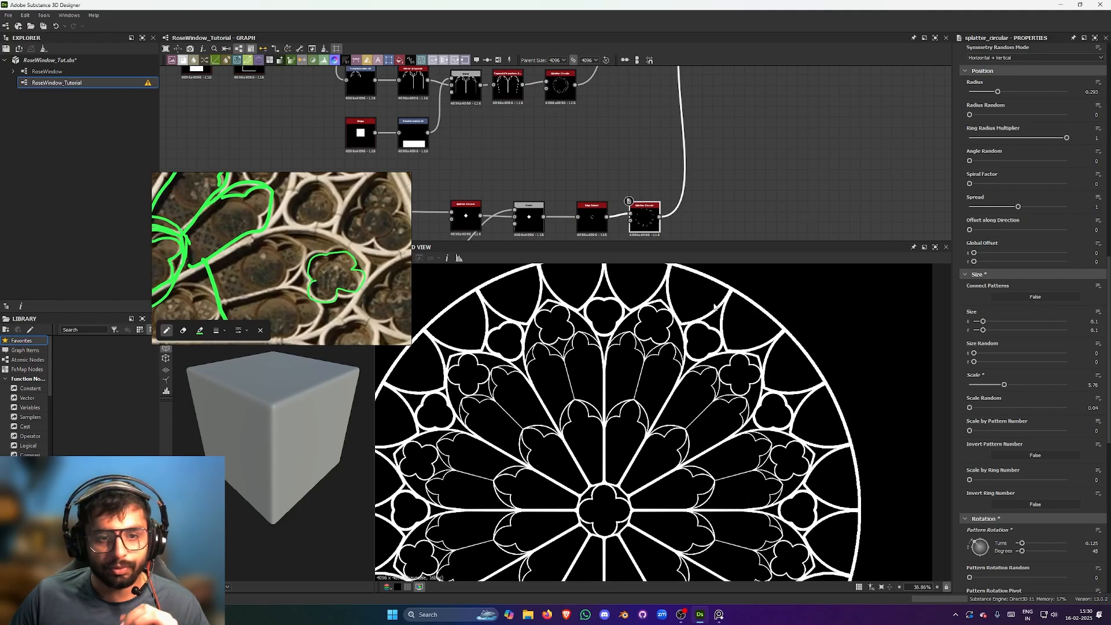
{"action": "scroll", "coordinate": [728, 319], "scroll_direction": "down", "scroll_amount": 4}
{"action": "scroll", "coordinate": [738, 345], "scroll_direction": "up", "scroll_amount": 5}
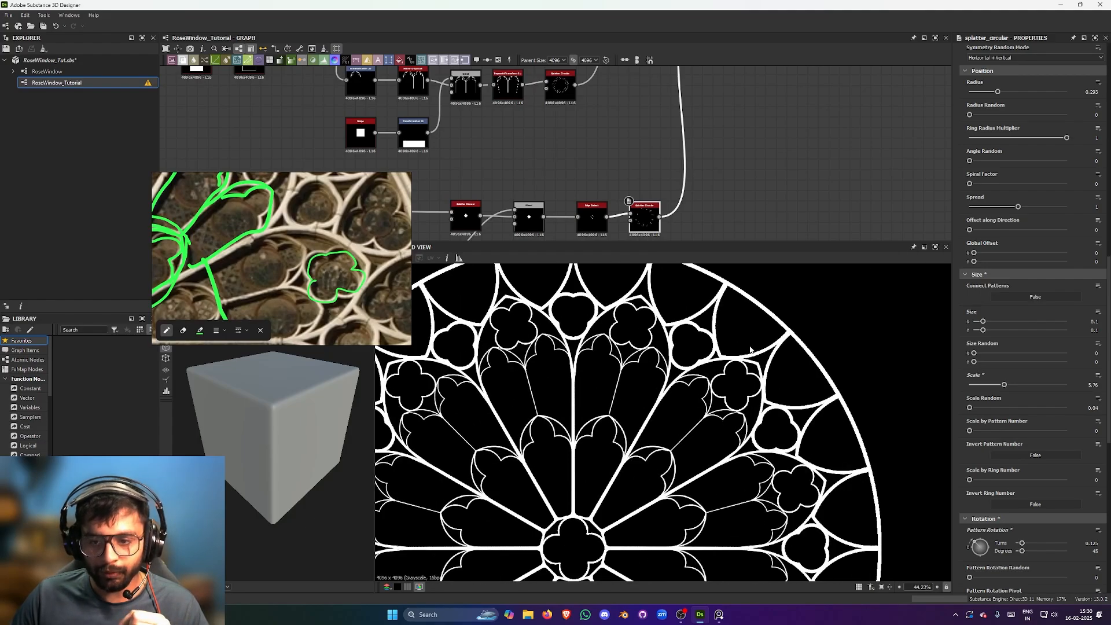
- Outline the trefoil opening near the outer rim on the reference photo in green
{"action": "middle_click_drag", "start_coordinate": [361, 206], "coordinate": [332, 240]}
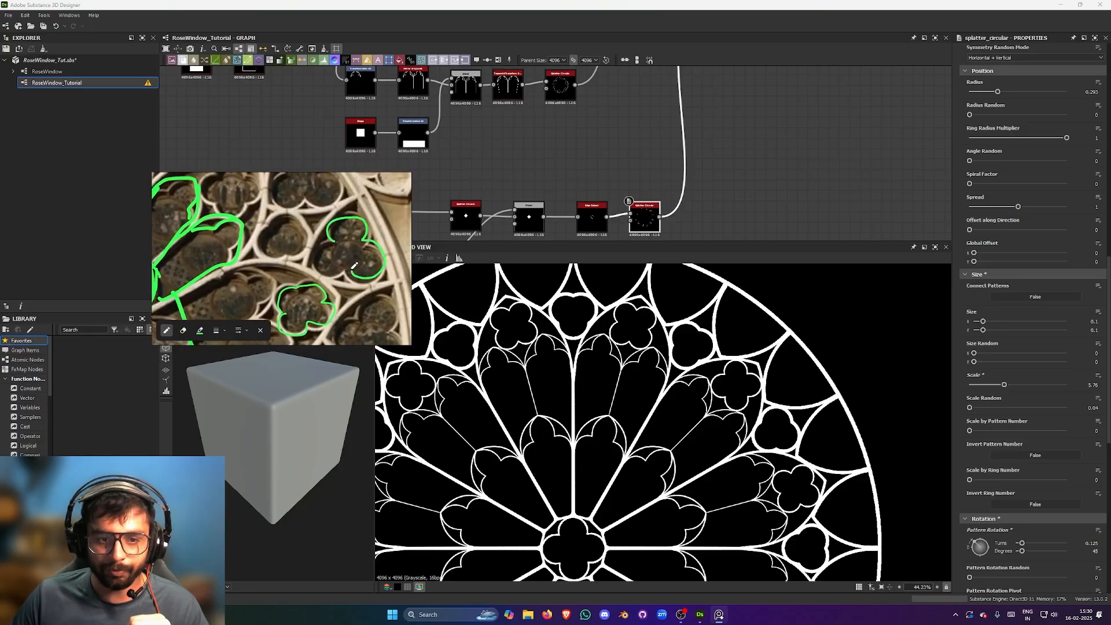
{"action": "left_click_drag", "start_coordinate": [354, 266], "coordinate": [328, 246]}
{"action": "scroll", "coordinate": [813, 404], "scroll_direction": "down", "scroll_amount": 3}
- Find the existing trefoil chain and display its Edge Detect in the 2D view
{"action": "scroll", "coordinate": [539, 160], "scroll_direction": "down", "scroll_amount": 3}
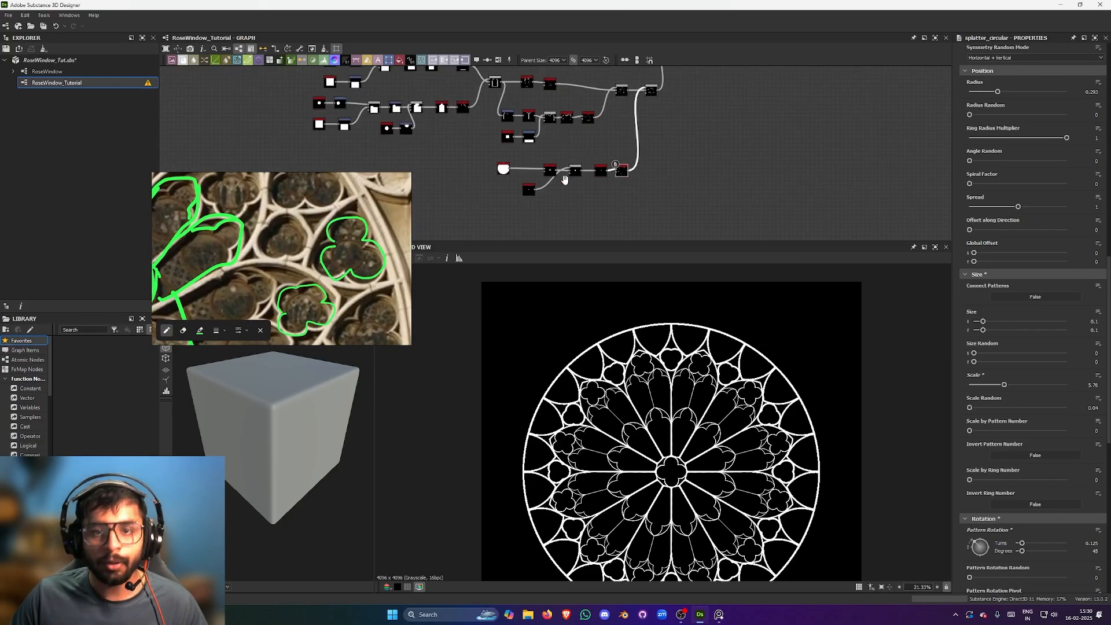
{"action": "scroll", "coordinate": [596, 186], "scroll_direction": "up", "scroll_amount": 5}
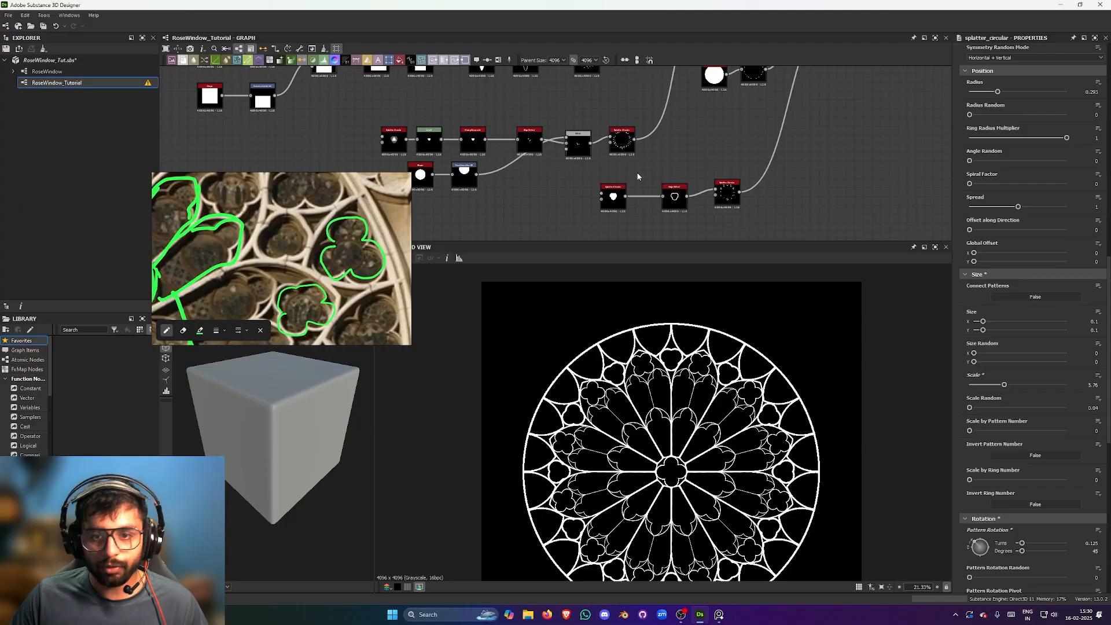
{"action": "double_click", "coordinate": [669, 194]}
{"action": "scroll", "coordinate": [541, 169], "scroll_direction": "down", "scroll_amount": 2}
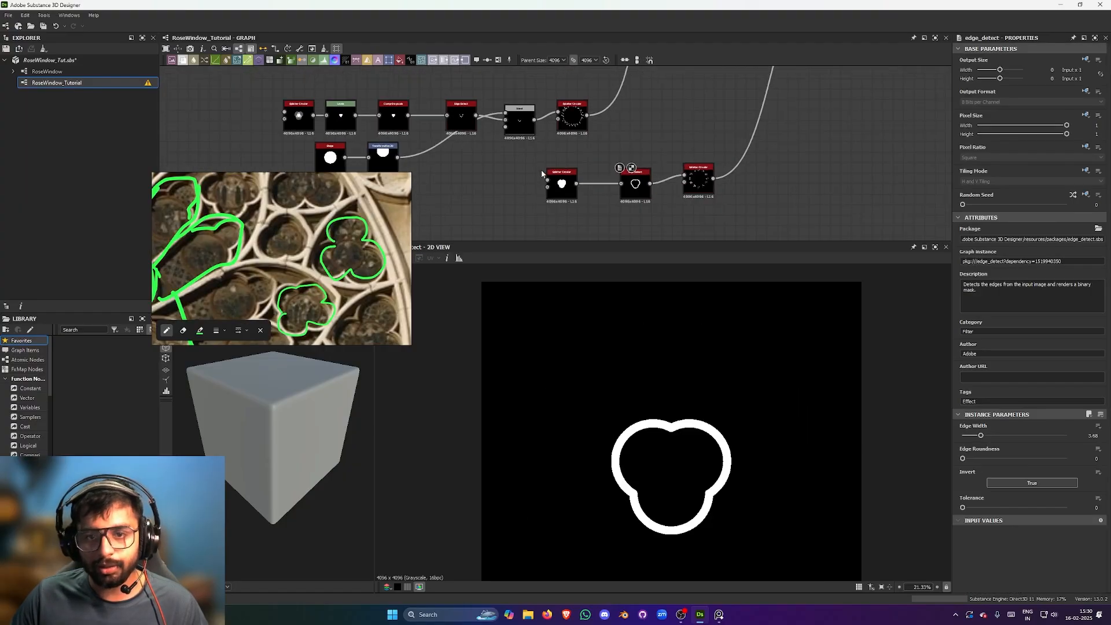
{"action": "scroll", "coordinate": [644, 133], "scroll_direction": "down", "scroll_amount": 5}
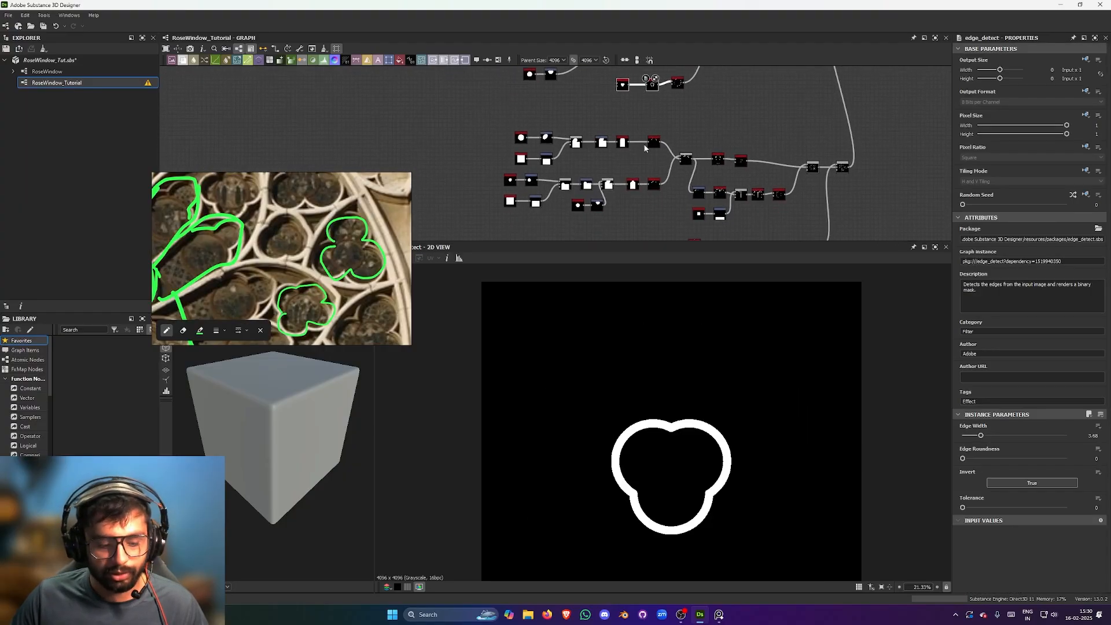
{"action": "key", "text": "ctrl+v"}
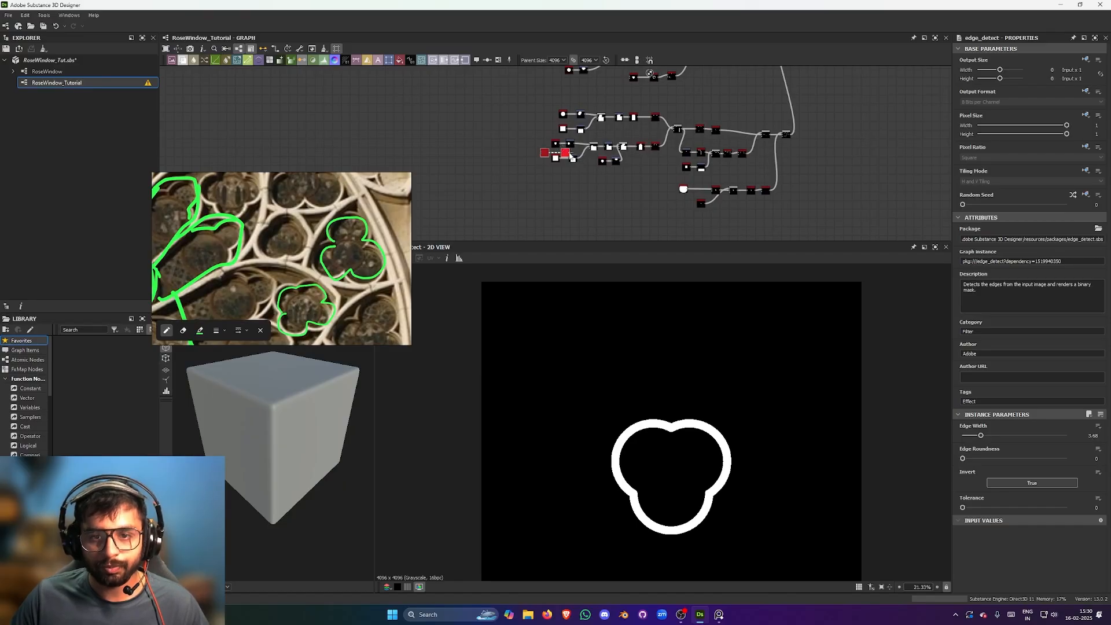
{"action": "key", "text": "ctrl+z"}
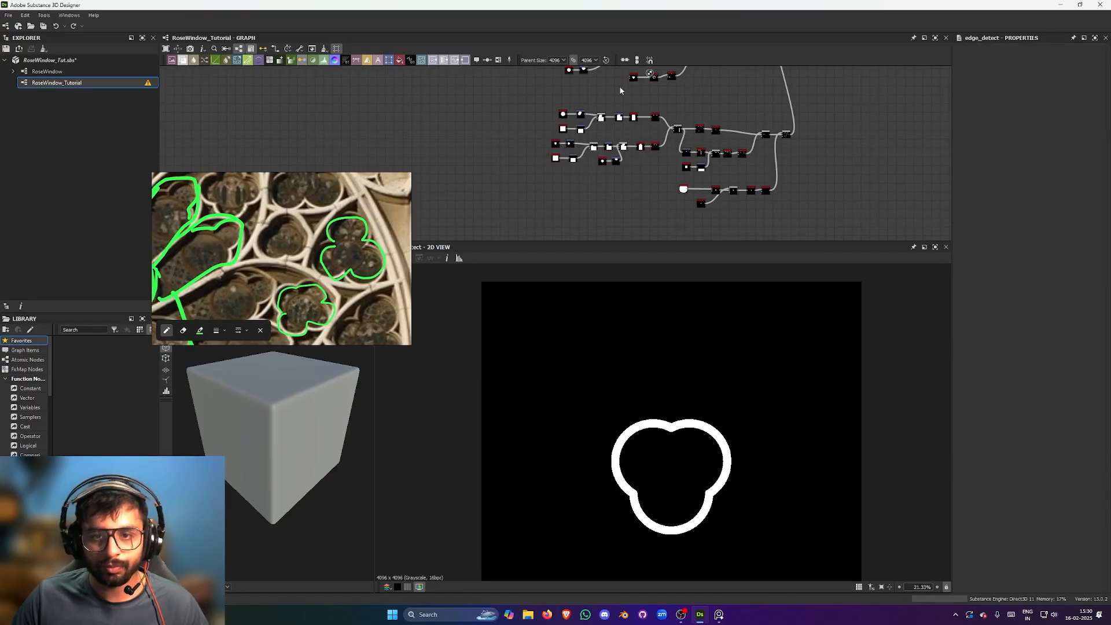
- Paste a copy of the trefoil's Splatter Circular and Edge Detect nodes and place it beyond the quatrefoil chain
{"action": "middle_click_drag", "start_coordinate": [622, 77], "coordinate": [614, 119]}
{"action": "key", "text": "ctrl+v"}
{"action": "middle_click_drag", "start_coordinate": [628, 177], "coordinate": [645, 122]}
{"action": "left_click_drag", "start_coordinate": [585, 97], "coordinate": [831, 157]}
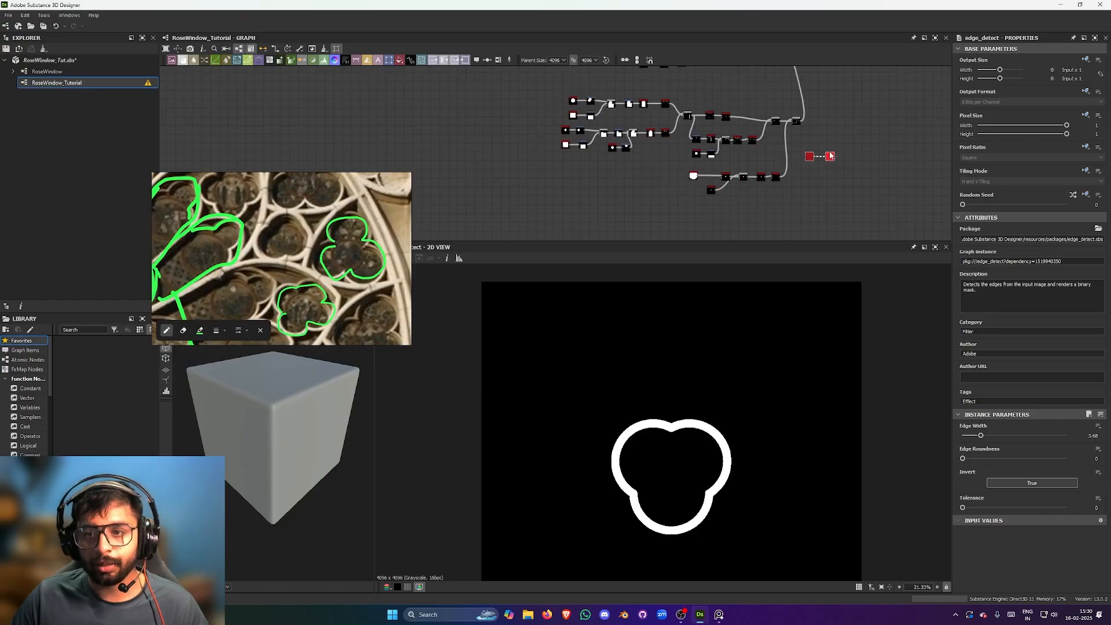
- Insert a Blend node after the quatrefoil Blend and set its blending mode to Screen
{"action": "scroll", "coordinate": [821, 134], "scroll_direction": "up", "scroll_amount": 3}
{"action": "middle_click_drag", "start_coordinate": [821, 135], "coordinate": [737, 168]}
{"action": "left_click", "coordinate": [681, 144]}
{"action": "key", "text": "space"}
{"action": "type", "text": "bl"}
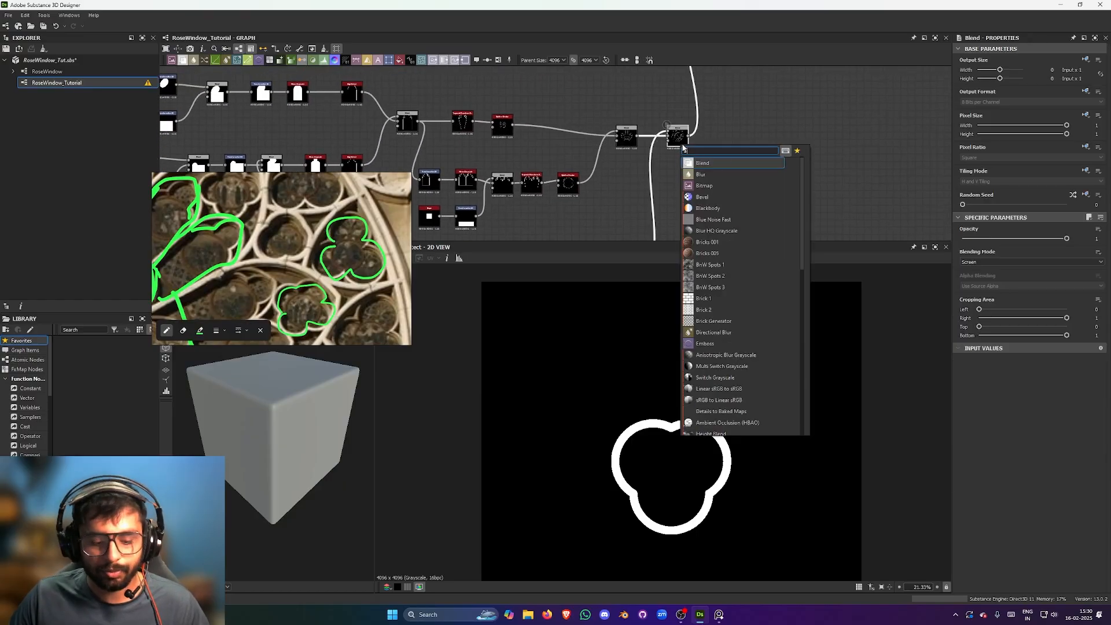
{"action": "left_click", "coordinate": [717, 164]}
{"action": "left_click_drag", "start_coordinate": [717, 147], "coordinate": [788, 148]}
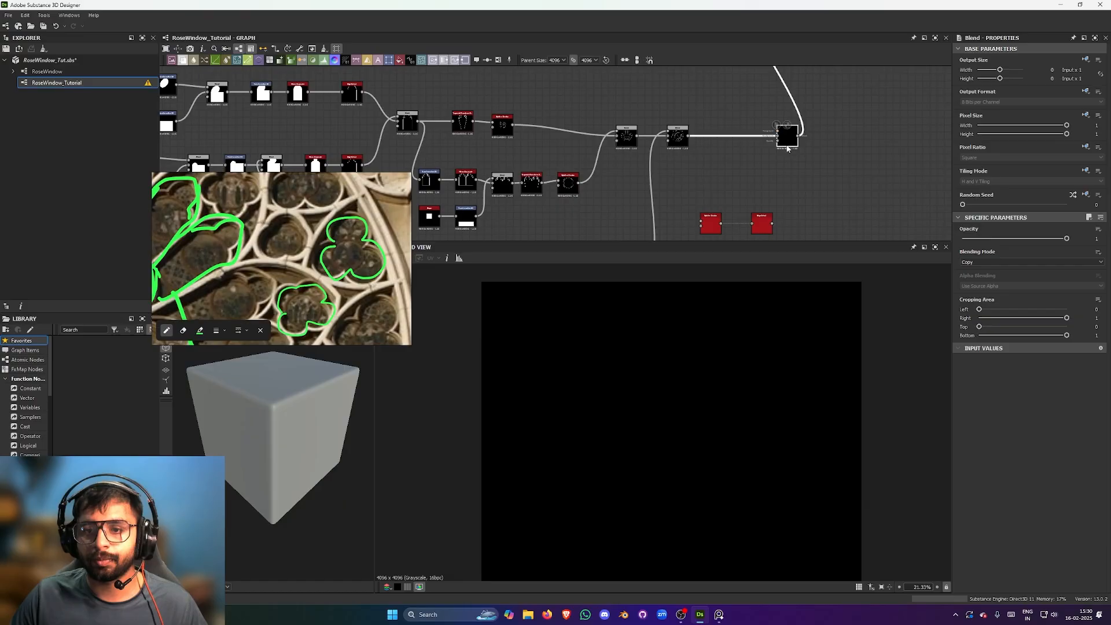
{"action": "left_click", "coordinate": [1030, 263]}
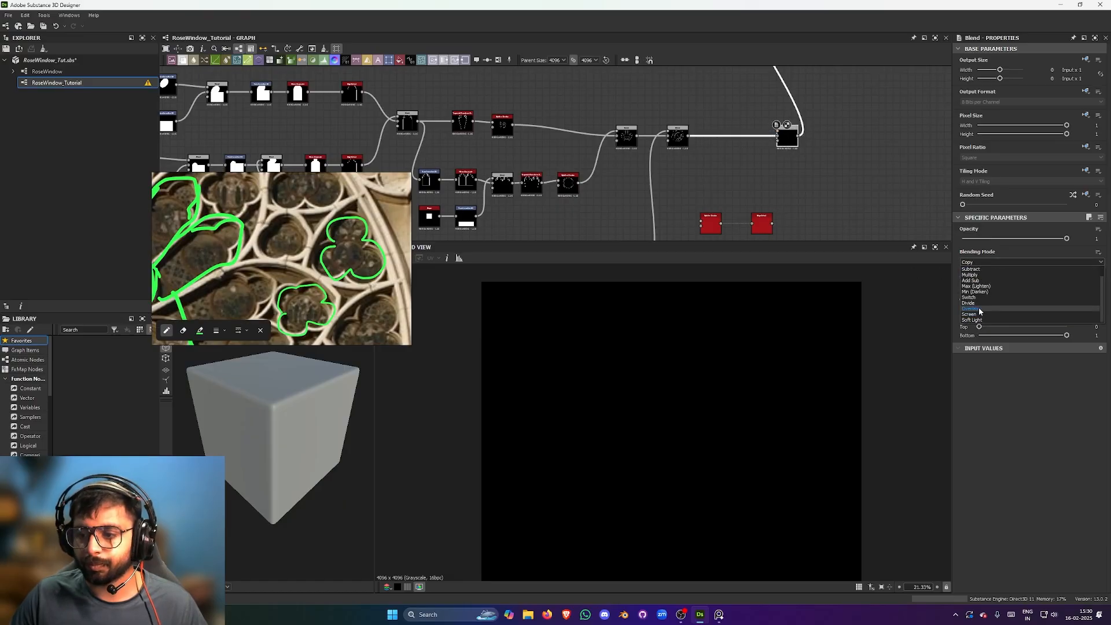
{"action": "left_click", "coordinate": [979, 317]}
- Display the full rose window in the 2D view and connect the copied trefoil's Edge Detect to the new Blend
{"action": "scroll", "coordinate": [821, 132], "scroll_direction": "down", "scroll_amount": 2}
{"action": "middle_click_drag", "start_coordinate": [828, 78], "coordinate": [771, 98]}
{"action": "double_click", "coordinate": [658, 168]}
{"action": "scroll", "coordinate": [760, 186], "scroll_direction": "up", "scroll_amount": 3}
{"action": "middle_click_drag", "start_coordinate": [731, 232], "coordinate": [763, 135]}
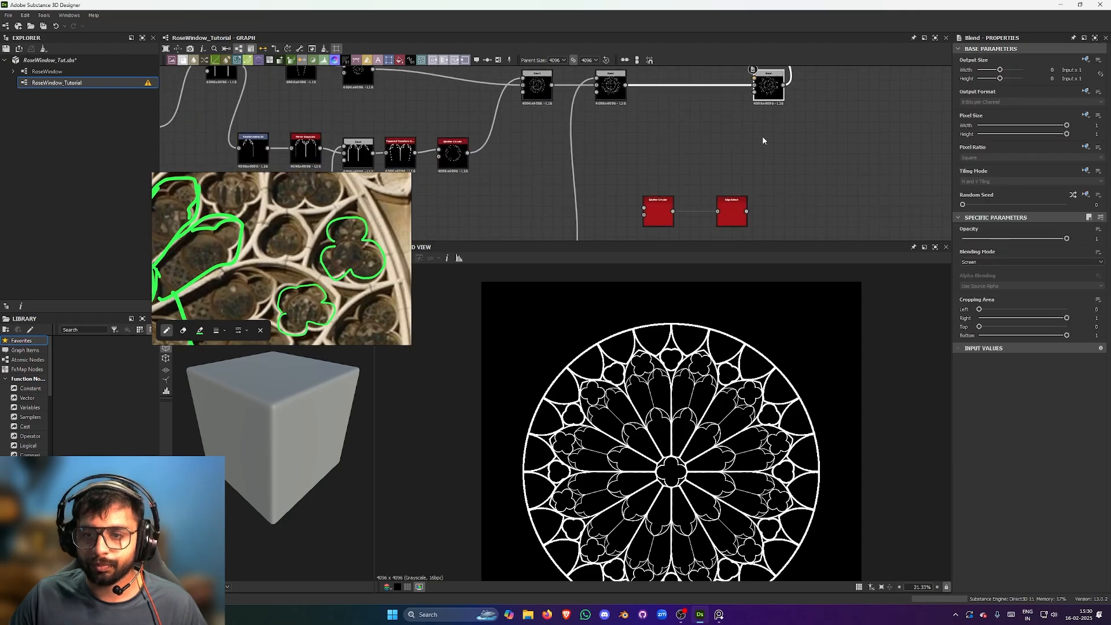
{"action": "left_click_drag", "start_coordinate": [746, 211], "coordinate": [759, 79]}
{"action": "middle_click_drag", "start_coordinate": [735, 218], "coordinate": [743, 176]}
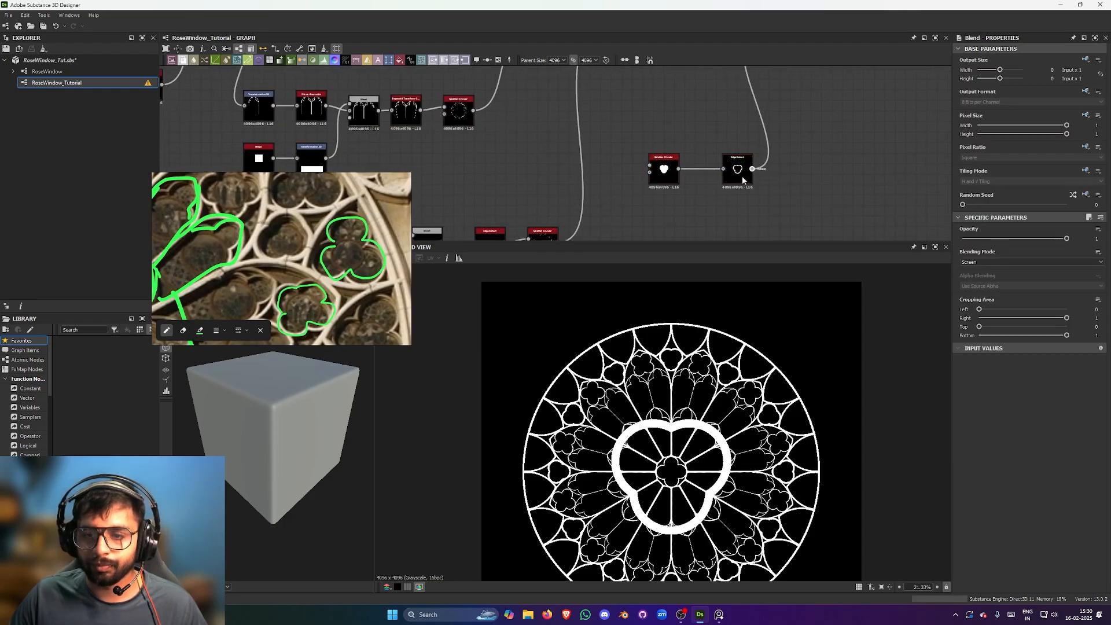
- Distribute the trefoil outline 24 times with a Splatter Circular node set to Image Input and raise its Scale to 2
{"action": "scroll", "coordinate": [743, 176], "scroll_direction": "up", "scroll_amount": 3}
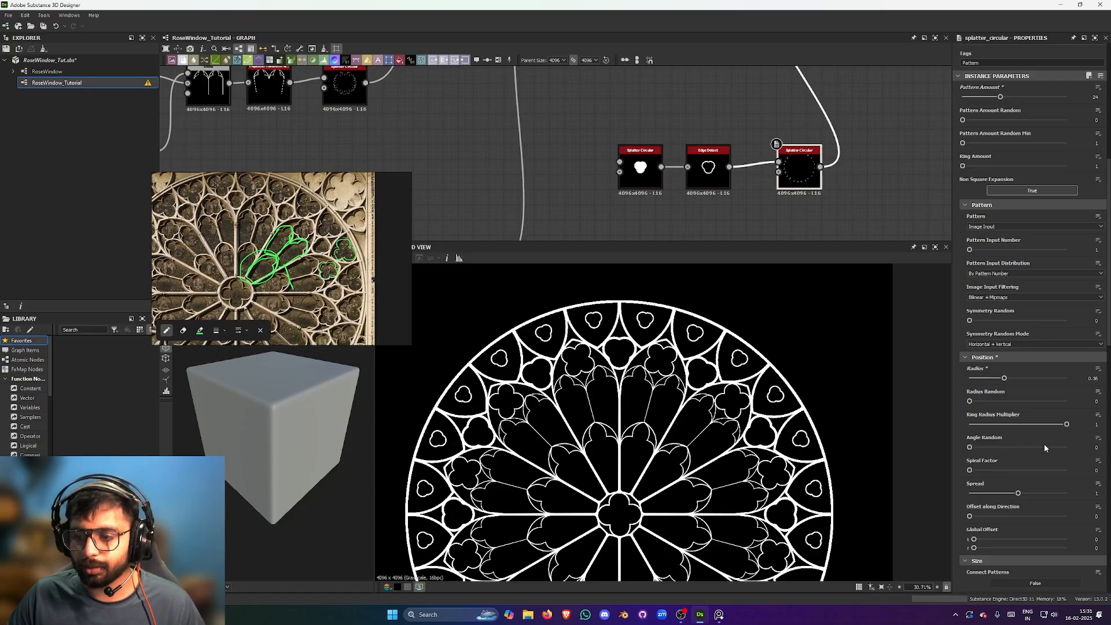
{"action": "scroll", "coordinate": [1030, 434], "scroll_direction": "down", "scroll_amount": 5}
{"action": "left_click_drag", "start_coordinate": [1018, 490], "coordinate": [1067, 490]}
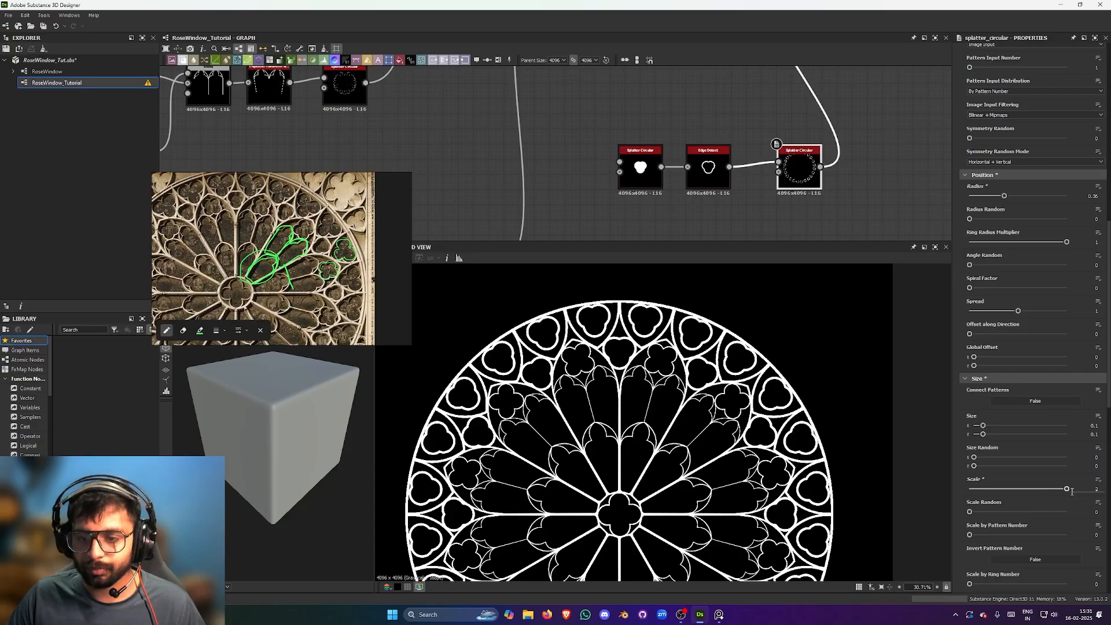
- Set the Radius of the copied trefoil's source Splatter Circular to 0.1 to spread its lobes apart
{"action": "left_click", "coordinate": [636, 184]}
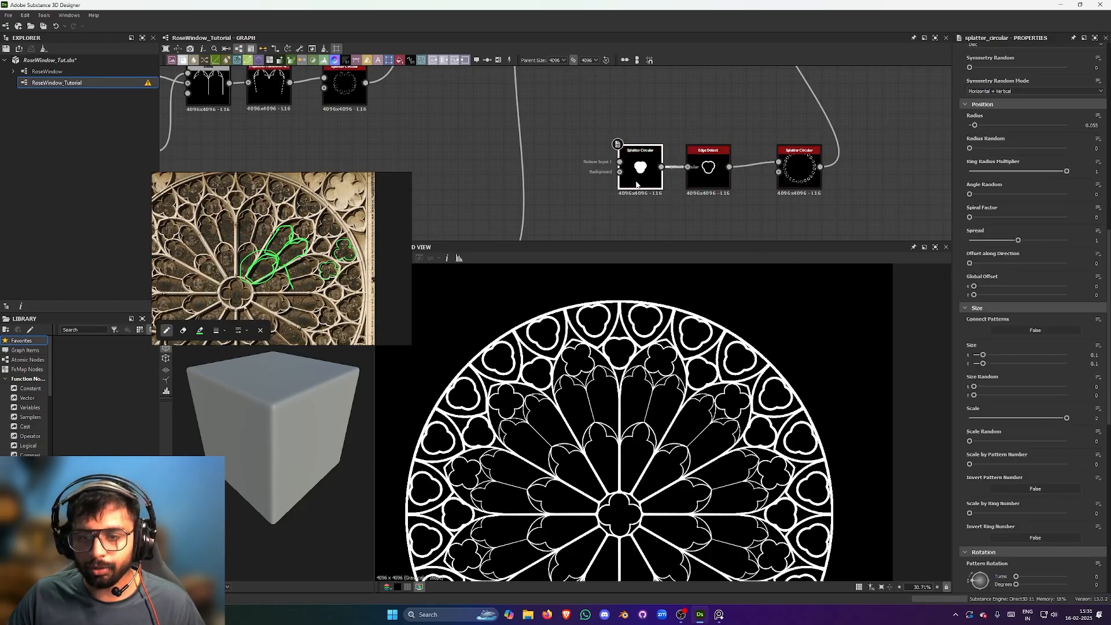
{"action": "scroll", "coordinate": [643, 173], "scroll_direction": "up", "scroll_amount": 2}
{"action": "scroll", "coordinate": [750, 353], "scroll_direction": "up", "scroll_amount": 2}
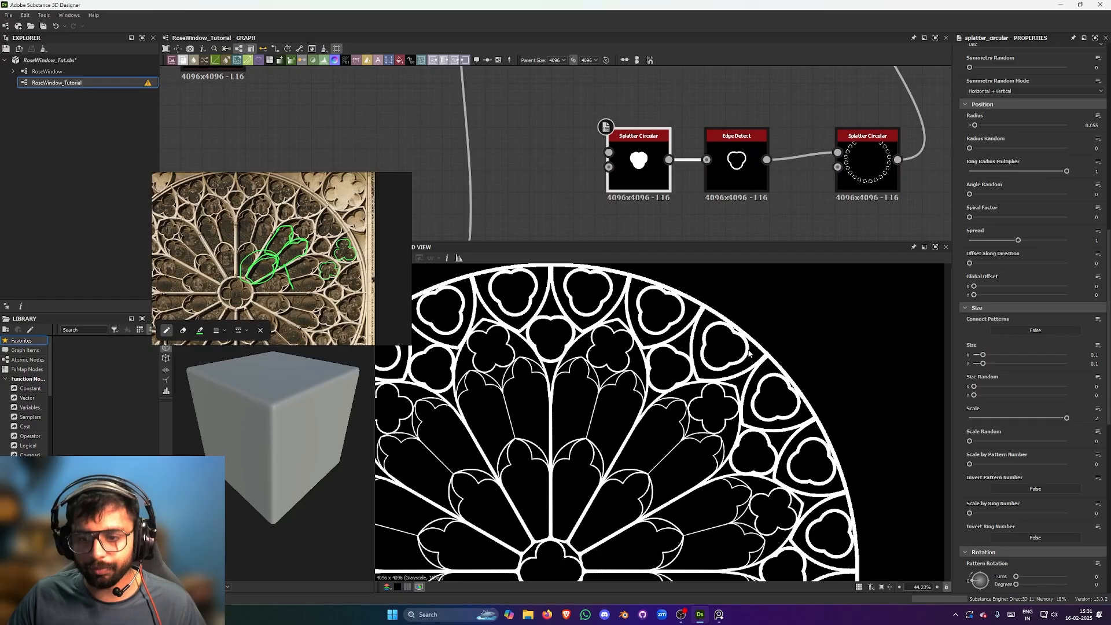
{"action": "scroll", "coordinate": [1016, 384], "scroll_direction": "down", "scroll_amount": 6}
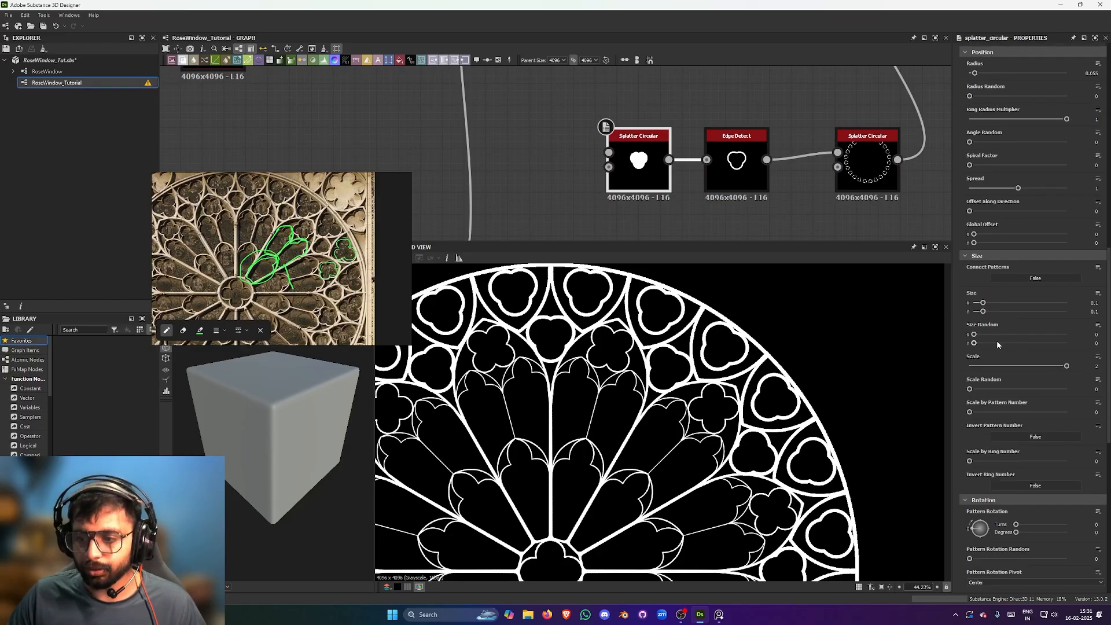
{"action": "scroll", "coordinate": [1000, 382], "scroll_direction": "up", "scroll_amount": 11}
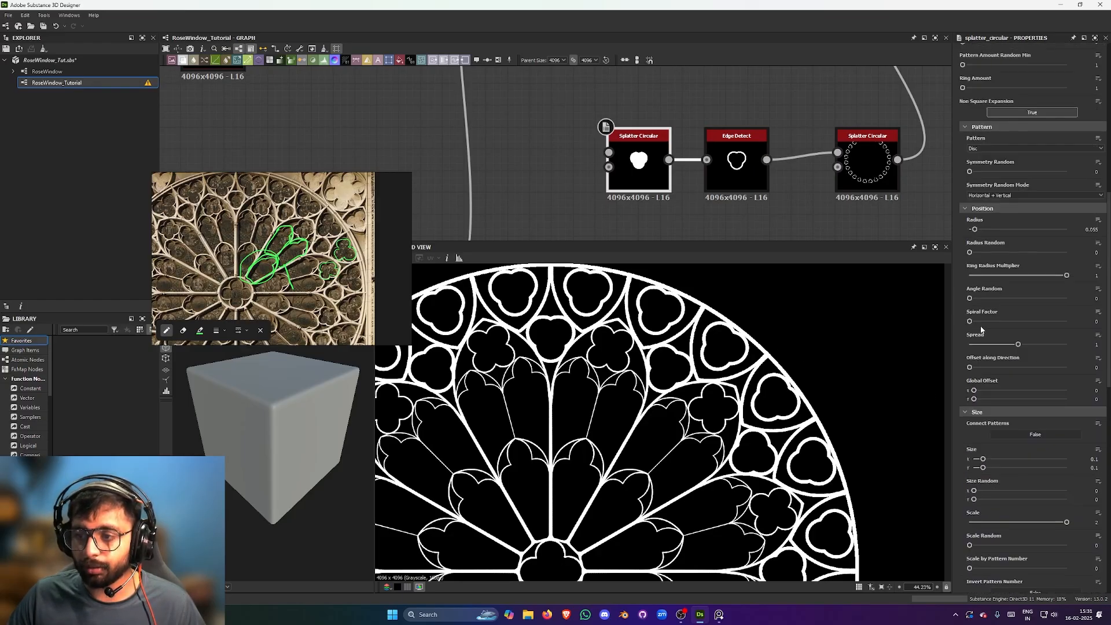
{"action": "left_click_drag", "start_coordinate": [976, 256], "coordinate": [980, 257]}
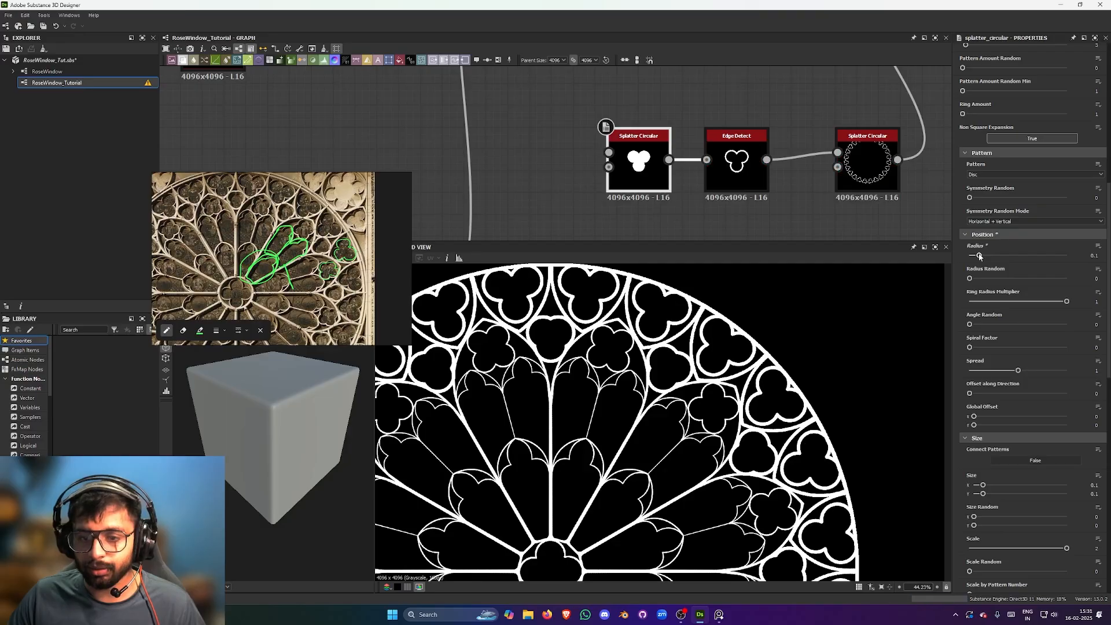
- Reduce the copied trefoil's Edge Detect Edge Width to about 2.31 and inspect the thinner outlines
{"action": "scroll", "coordinate": [637, 348], "scroll_direction": "up", "scroll_amount": 5}
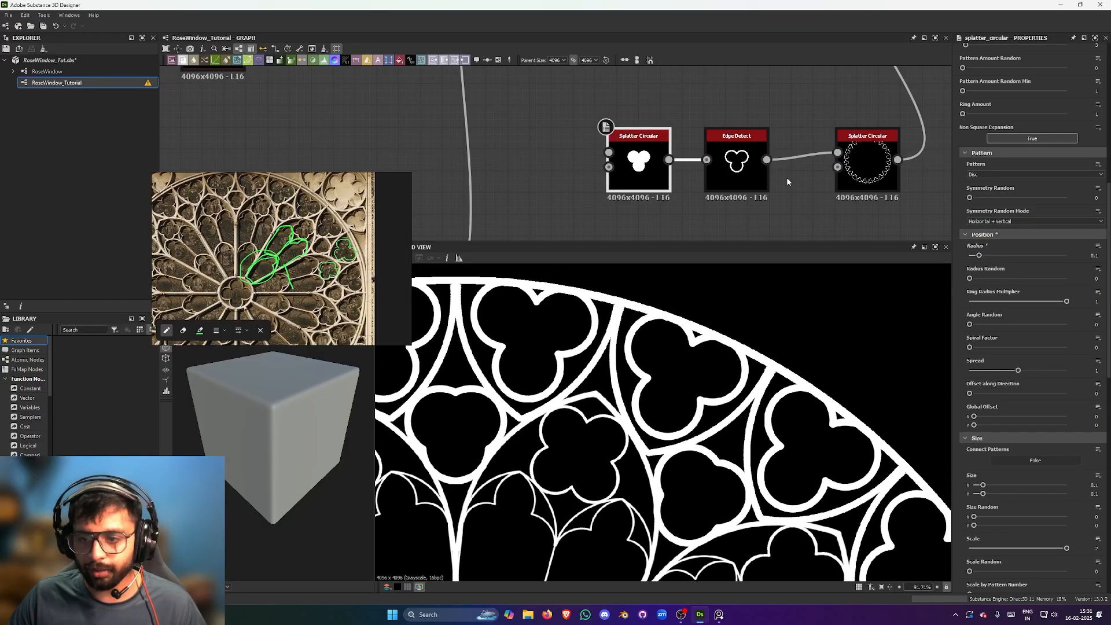
{"action": "double_click", "coordinate": [738, 171]}
{"action": "left_click_drag", "start_coordinate": [981, 436], "coordinate": [972, 439]}
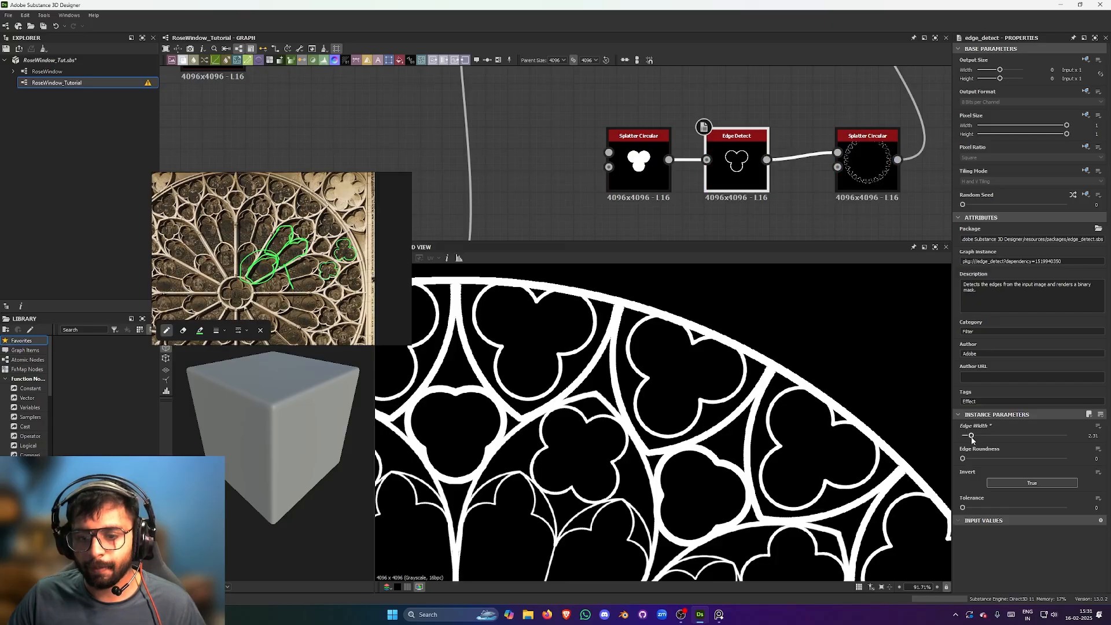
{"action": "scroll", "coordinate": [783, 423], "scroll_direction": "down", "scroll_amount": 5}
{"action": "scroll", "coordinate": [669, 316], "scroll_direction": "up", "scroll_amount": 2}
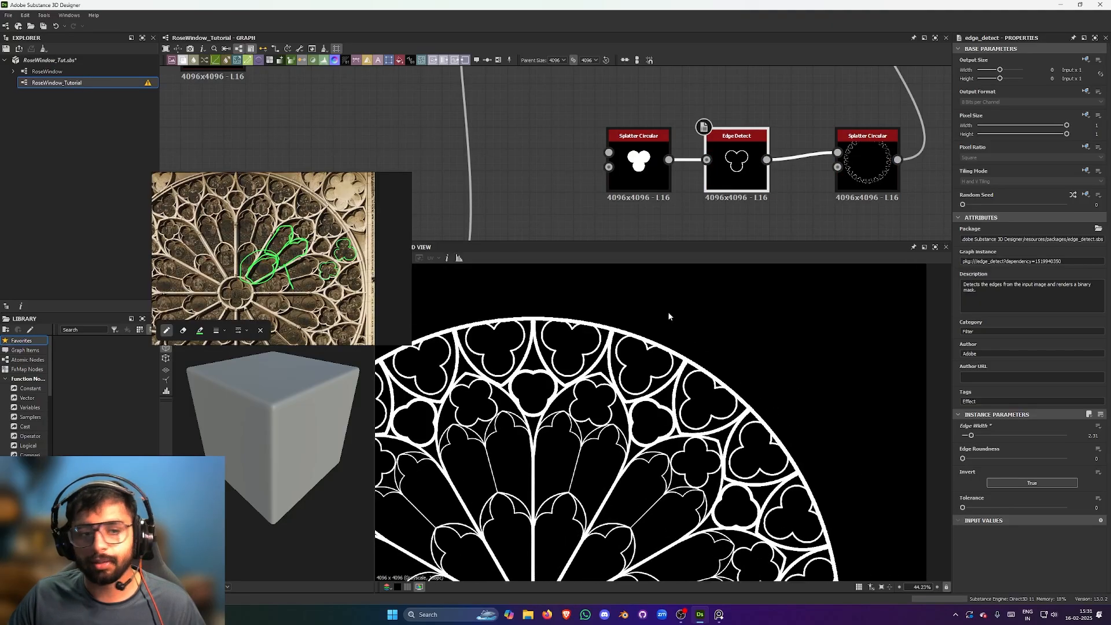
- Set the outer trefoil ring's Radius to 0.35 and Scale to about 2.15, checking its fit within the arches
{"action": "left_click", "coordinate": [842, 173]}
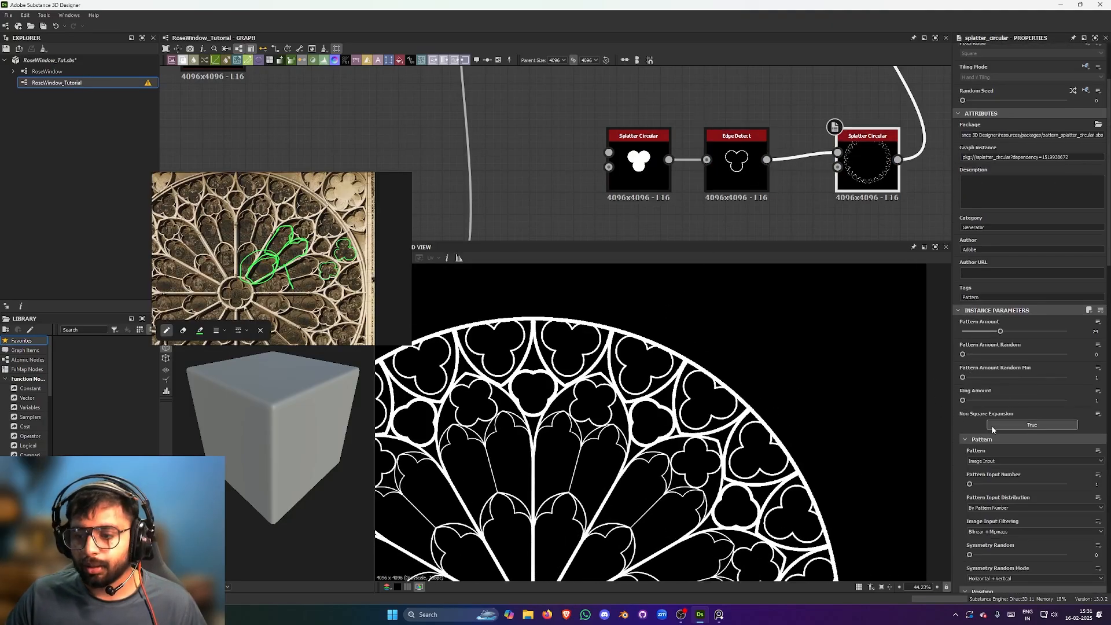
{"action": "scroll", "coordinate": [1005, 398], "scroll_direction": "down", "scroll_amount": 5}
{"action": "scroll", "coordinate": [1013, 401], "scroll_direction": "down", "scroll_amount": 3}
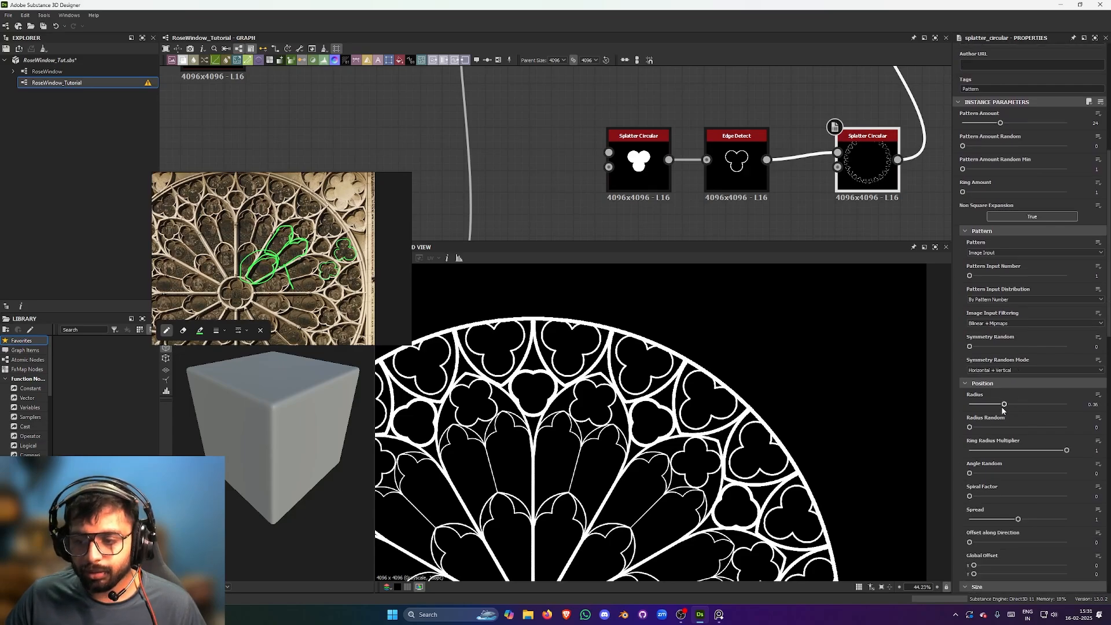
{"action": "left_click_drag", "start_coordinate": [1004, 409], "coordinate": [1005, 409]}
{"action": "scroll", "coordinate": [1037, 399], "scroll_direction": "down", "scroll_amount": 3}
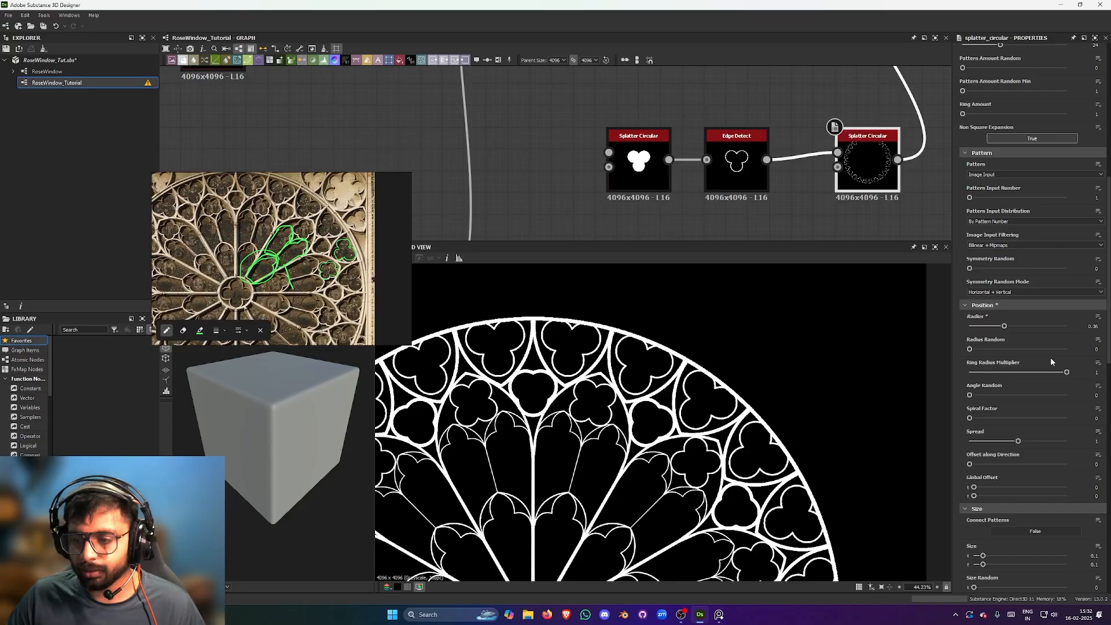
{"action": "left_click", "coordinate": [1104, 331]}
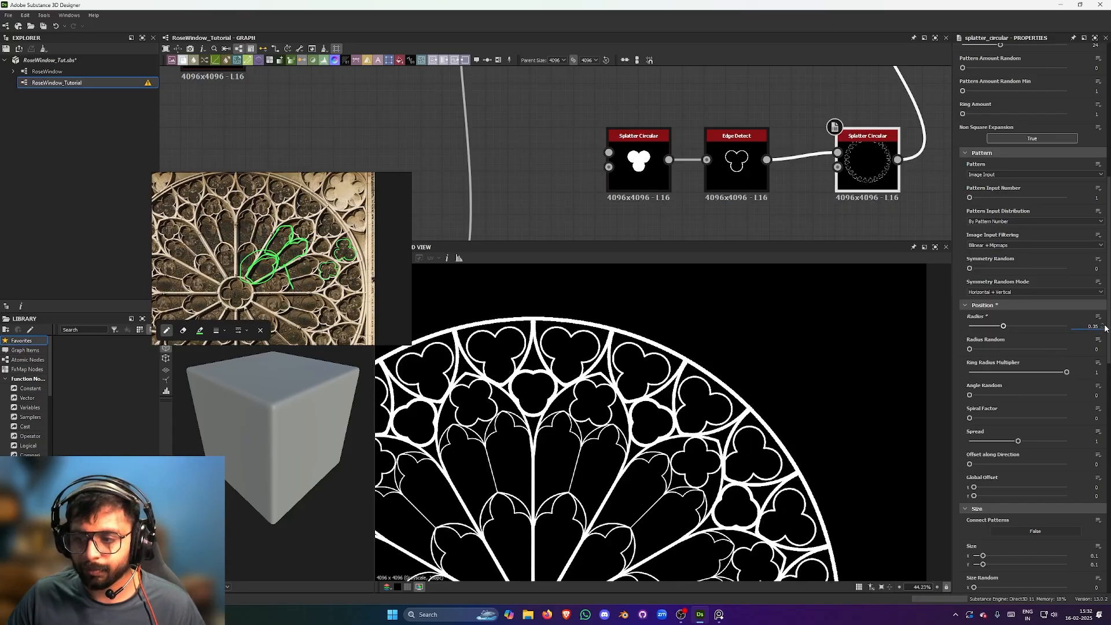
{"action": "scroll", "coordinate": [1071, 347], "scroll_direction": "down", "scroll_amount": 10}
{"action": "scroll", "coordinate": [683, 379], "scroll_direction": "up", "scroll_amount": 4}
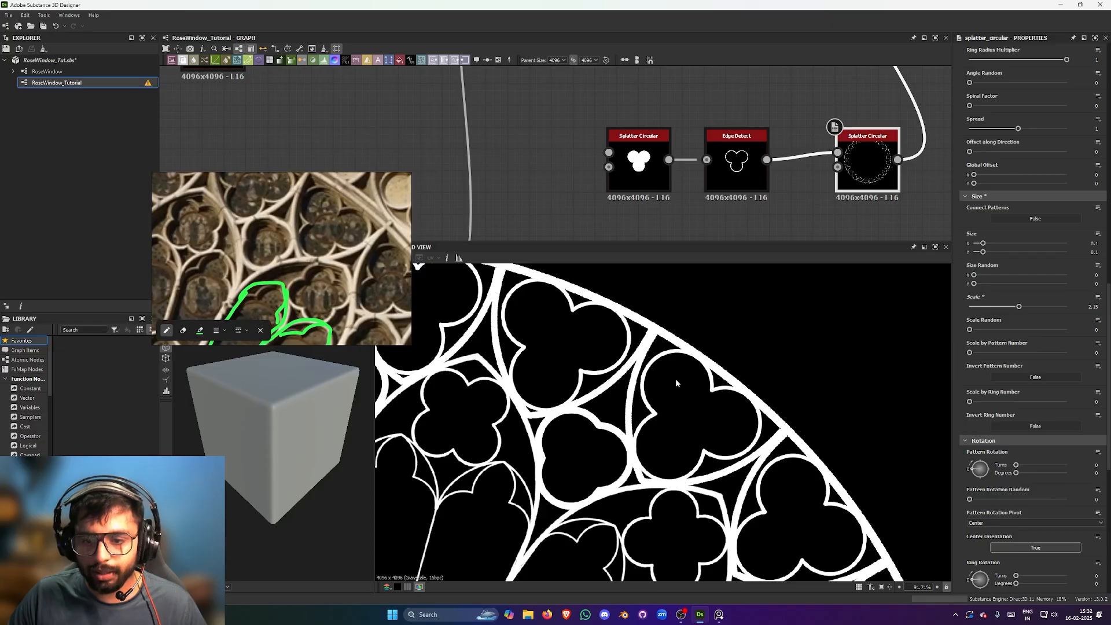
{"action": "scroll", "coordinate": [765, 452], "scroll_direction": "down", "scroll_amount": 6}
{"action": "scroll", "coordinate": [755, 411], "scroll_direction": "up", "scroll_amount": 3}
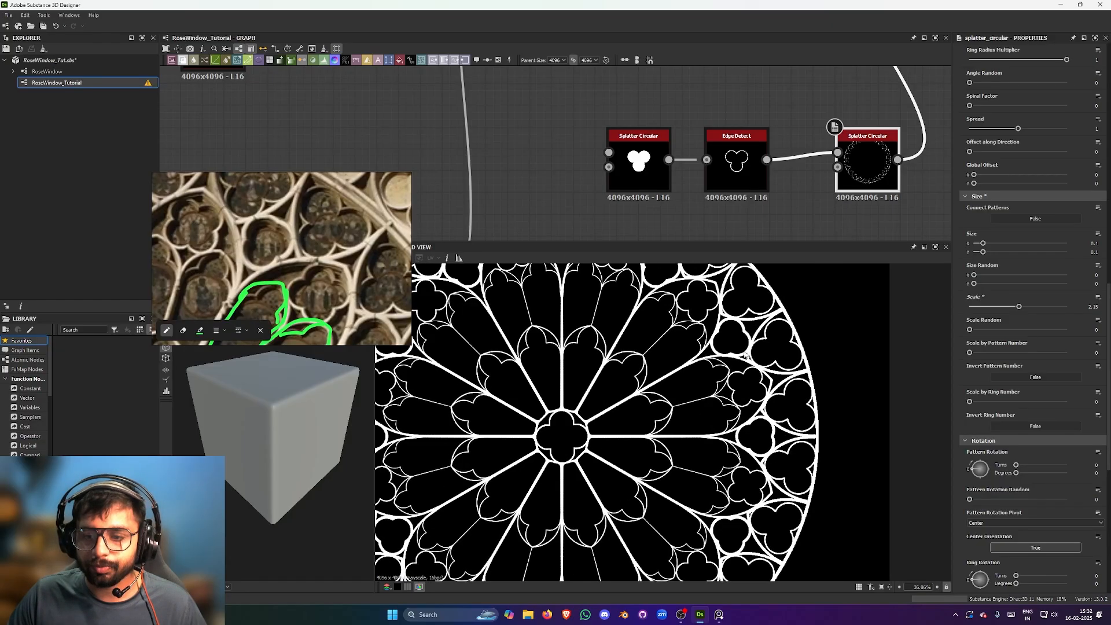
{"action": "scroll", "coordinate": [746, 185], "scroll_direction": "down", "scroll_amount": 1}
- Make room after the trefoil's Edge Detect and insert a Trapezoid Transform Grayscale node before the ring's Splatter Circular
{"action": "middle_click_drag", "start_coordinate": [755, 215], "coordinate": [741, 171]}
{"action": "left_click_drag", "start_coordinate": [599, 95], "coordinate": [754, 145]}
{"action": "left_click", "coordinate": [725, 124]}
{"action": "scroll", "coordinate": [696, 387], "scroll_direction": "up", "scroll_amount": 3}
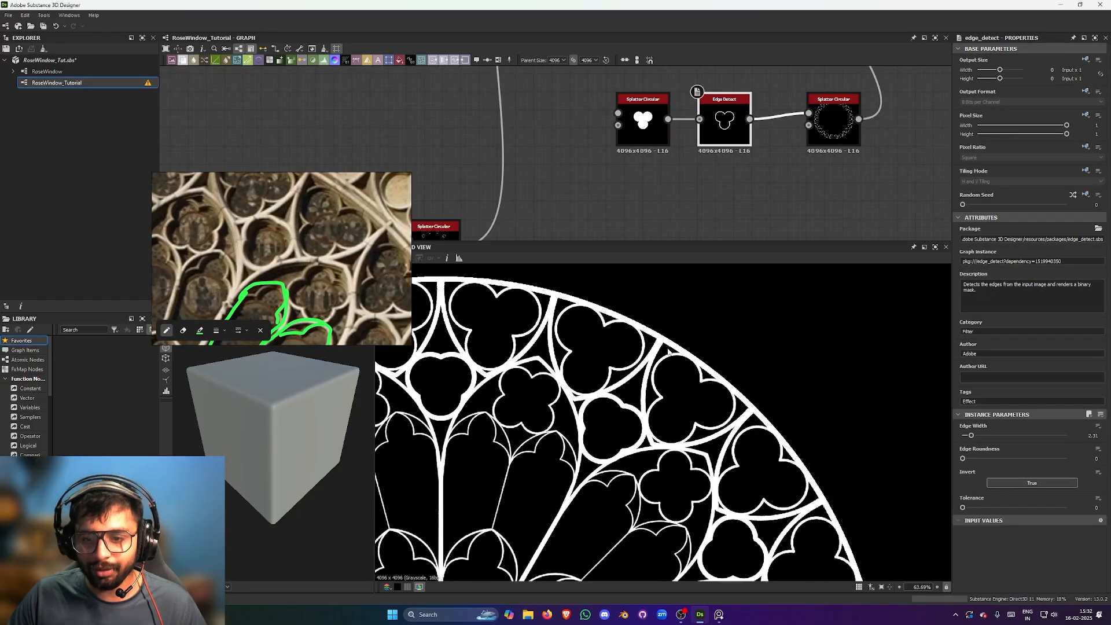
{"action": "scroll", "coordinate": [653, 457], "scroll_direction": "up", "scroll_amount": 1}
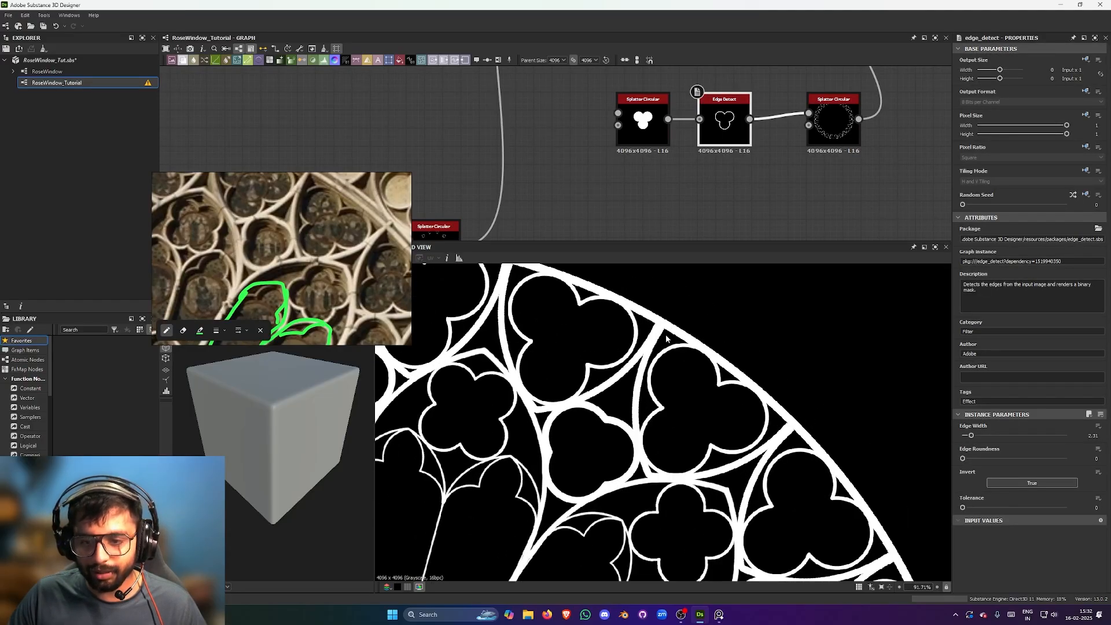
{"action": "scroll", "coordinate": [665, 339], "scroll_direction": "down", "scroll_amount": 2}
{"action": "left_click_drag", "start_coordinate": [603, 98], "coordinate": [710, 152]}
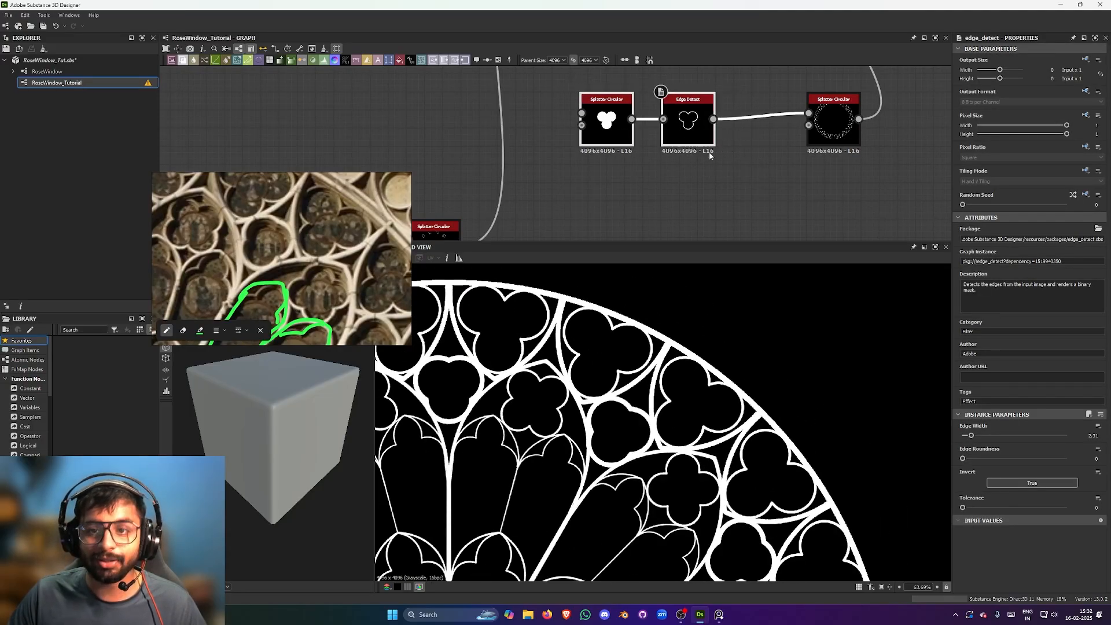
{"action": "left_click", "coordinate": [710, 144]}
{"action": "key", "text": "space"}
{"action": "type", "text": "tra"}
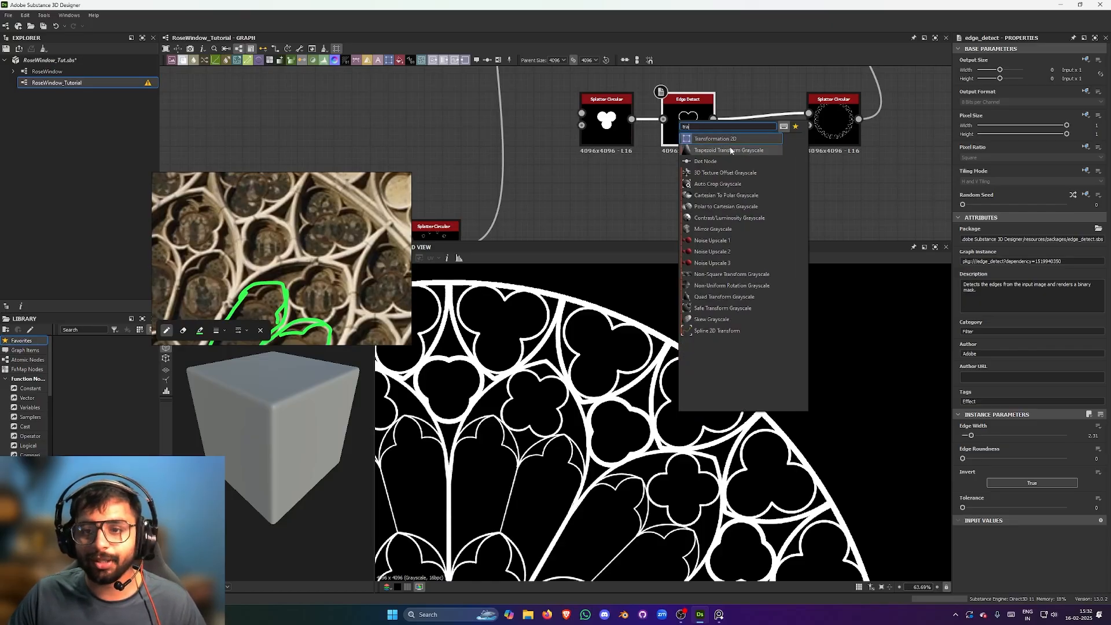
{"action": "left_click", "coordinate": [731, 151]}
{"action": "left_click_drag", "start_coordinate": [805, 193], "coordinate": [786, 143]}
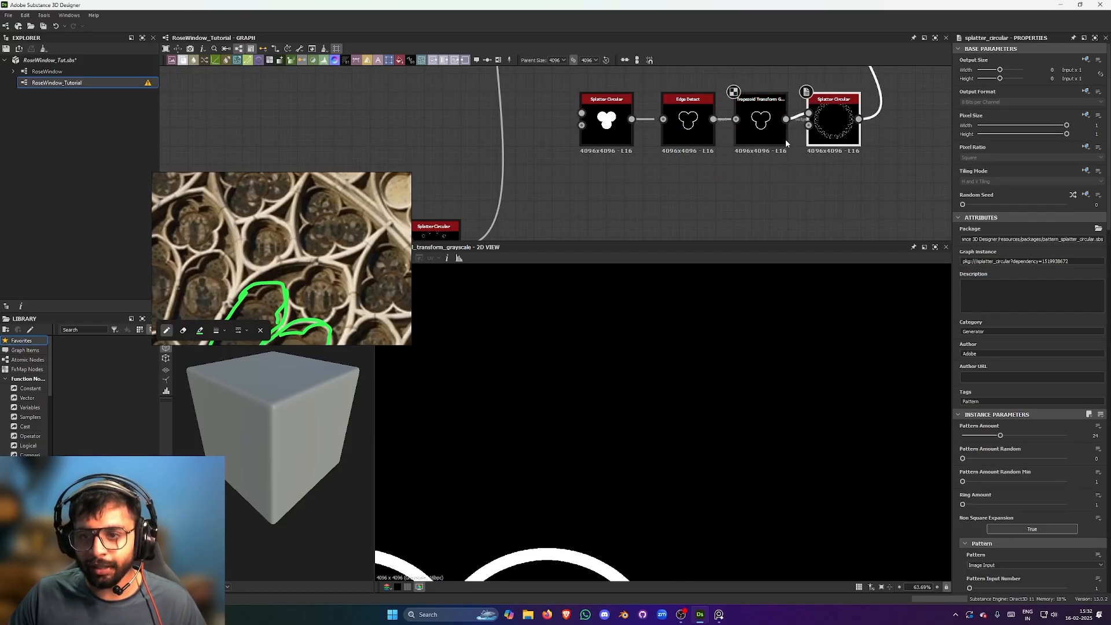
- Display the final rose window composite in the 2D view again
{"action": "left_click", "coordinate": [763, 136]}
{"action": "scroll", "coordinate": [797, 172], "scroll_direction": "down", "scroll_amount": 4}
{"action": "middle_click_drag", "start_coordinate": [796, 172], "coordinate": [748, 86]}
{"action": "double_click", "coordinate": [617, 169]}
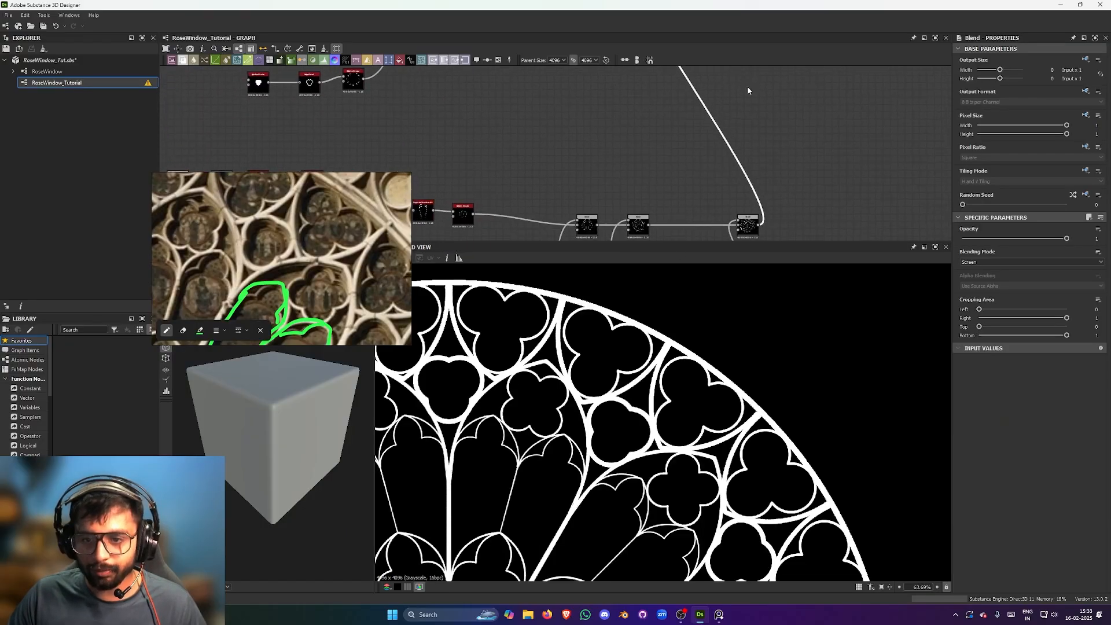
- Set the trefoil's Trapezoid Transform Top Stretch to a small negative value of about -0.1
{"action": "middle_click_drag", "start_coordinate": [730, 221], "coordinate": [726, 121]}
{"action": "scroll", "coordinate": [722, 189], "scroll_direction": "up", "scroll_amount": 1}
{"action": "middle_click_drag", "start_coordinate": [721, 190], "coordinate": [729, 100]}
{"action": "scroll", "coordinate": [728, 153], "scroll_direction": "up", "scroll_amount": 2}
{"action": "left_click", "coordinate": [727, 125]}
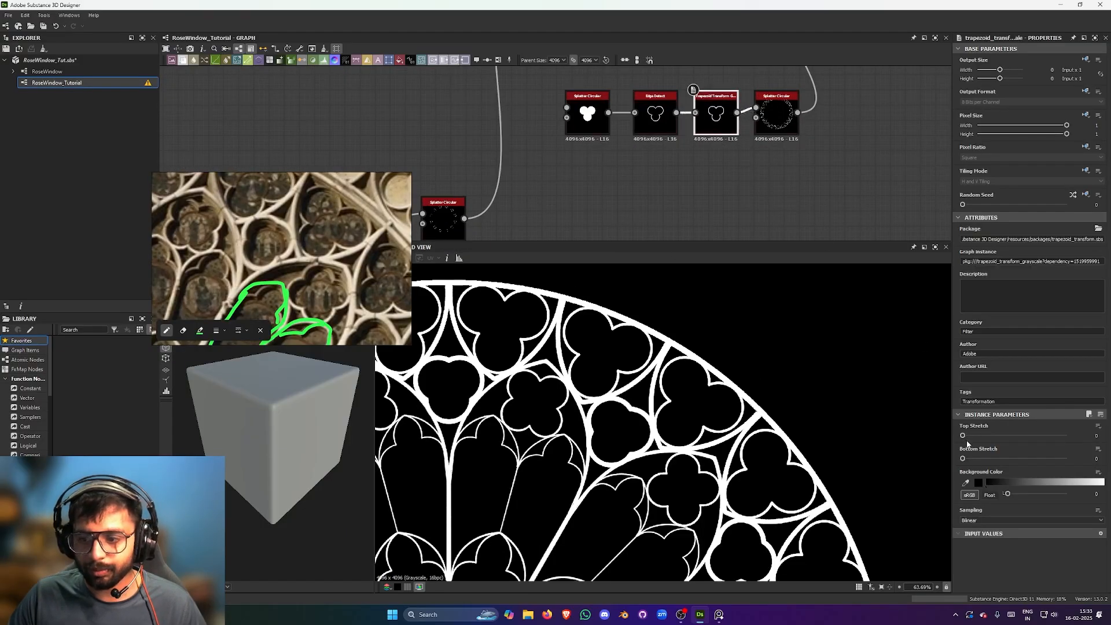
{"action": "mouse_move", "coordinate": [964, 436]}
{"action": "left_mouse_down"}
{"action": "mouse_move", "coordinate": [975, 437]}
{"action": "mouse_move", "coordinate": [962, 437]}
{"action": "left_mouse_up"}
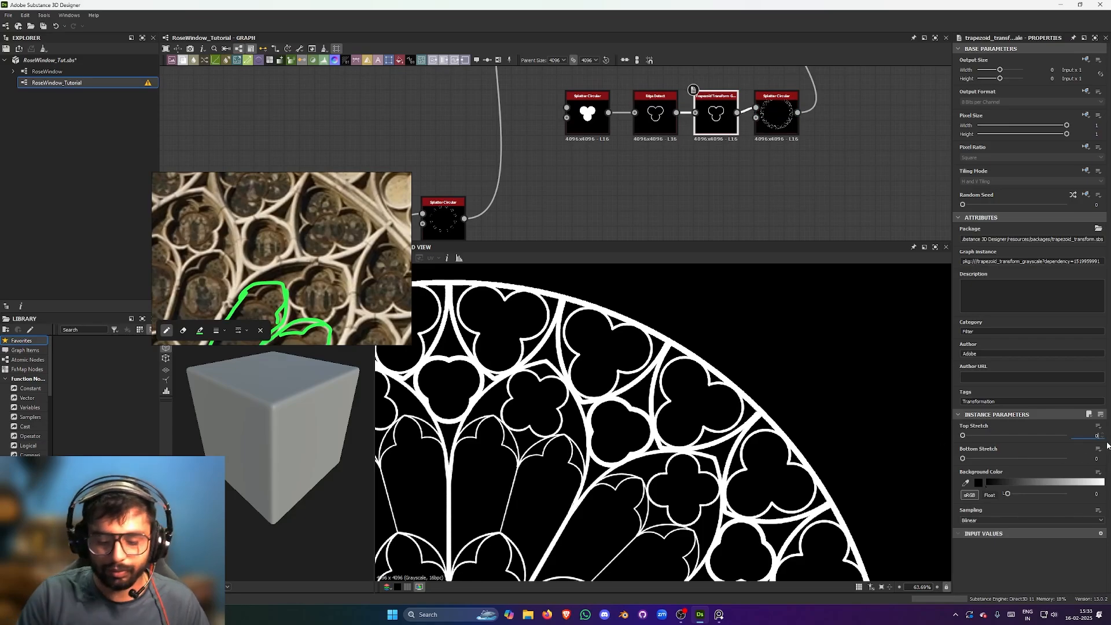
{"action": "type", "text": "1"}
{"action": "key", "text": "Return"}
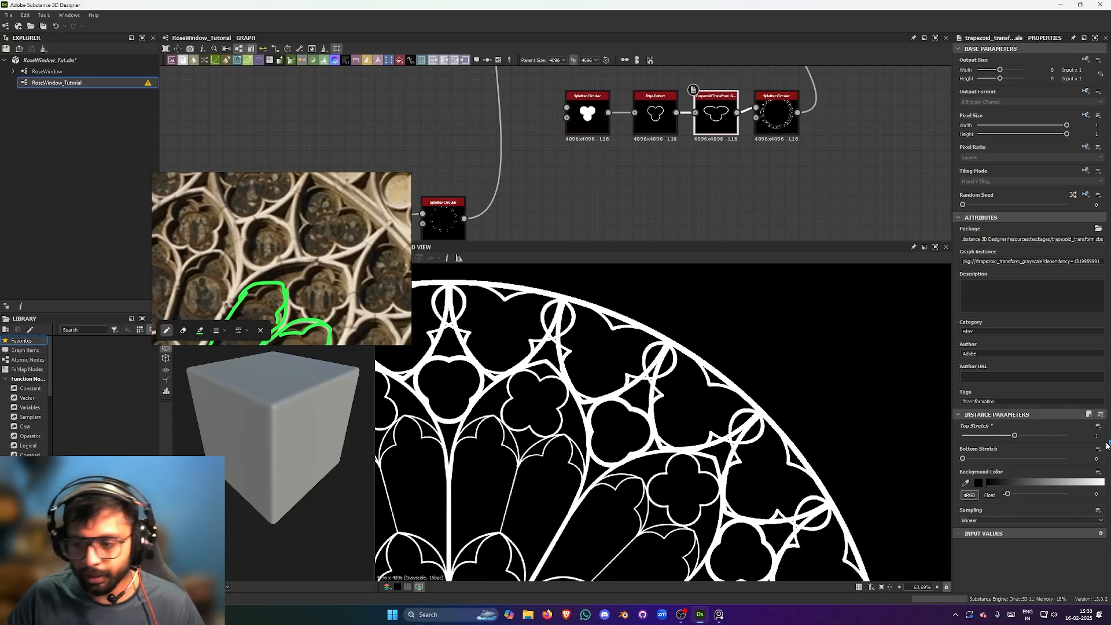
{"action": "left_click_drag", "start_coordinate": [1016, 436], "coordinate": [1038, 440]}
- Examine the trefoil ring in the whole rose window and display the new Screen Blend's output on its own
{"action": "scroll", "coordinate": [727, 435], "scroll_direction": "down", "scroll_amount": 4}
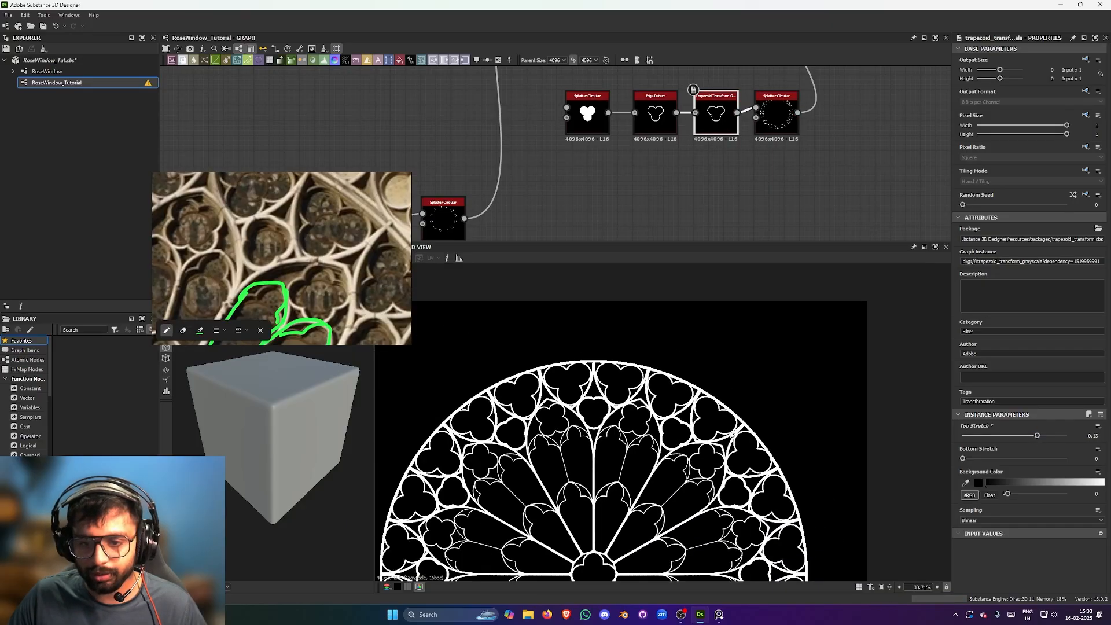
{"action": "middle_click_drag", "start_coordinate": [723, 520], "coordinate": [731, 417]}
{"action": "scroll", "coordinate": [611, 350], "scroll_direction": "up", "scroll_amount": 6}
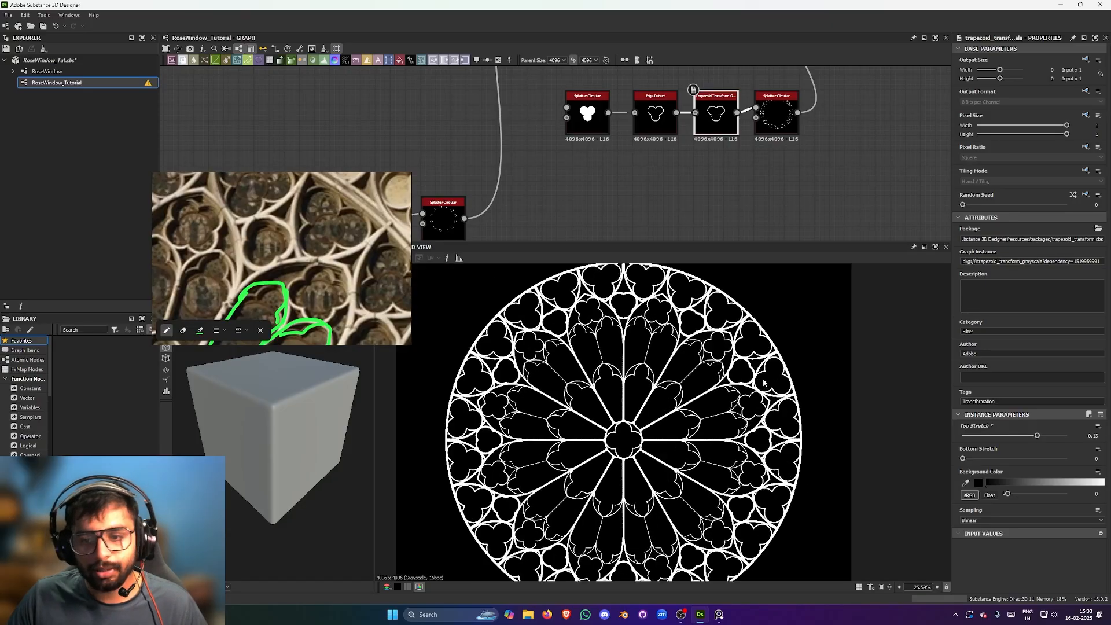
{"action": "scroll", "coordinate": [784, 401], "scroll_direction": "down", "scroll_amount": 8}
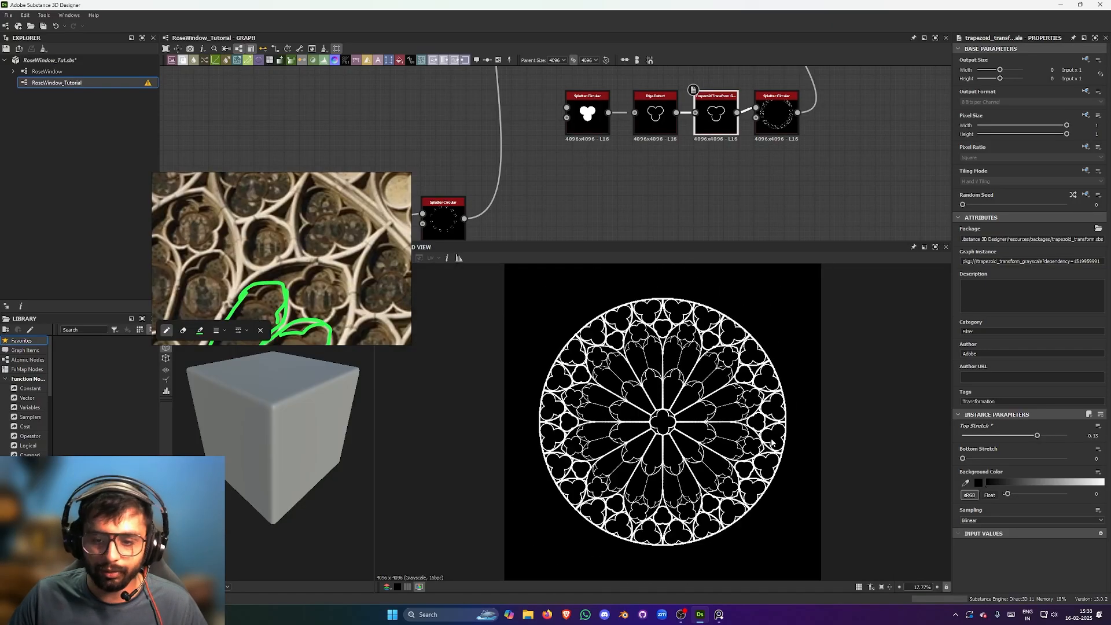
{"action": "scroll", "coordinate": [747, 217], "scroll_direction": "up", "scroll_amount": 1}
{"action": "scroll", "coordinate": [692, 107], "scroll_direction": "down", "scroll_amount": 3}
{"action": "middle_click_drag", "start_coordinate": [692, 107], "coordinate": [646, 238]}
{"action": "double_click", "coordinate": [708, 123]}
{"action": "scroll", "coordinate": [731, 129], "scroll_direction": "down", "scroll_amount": 5}
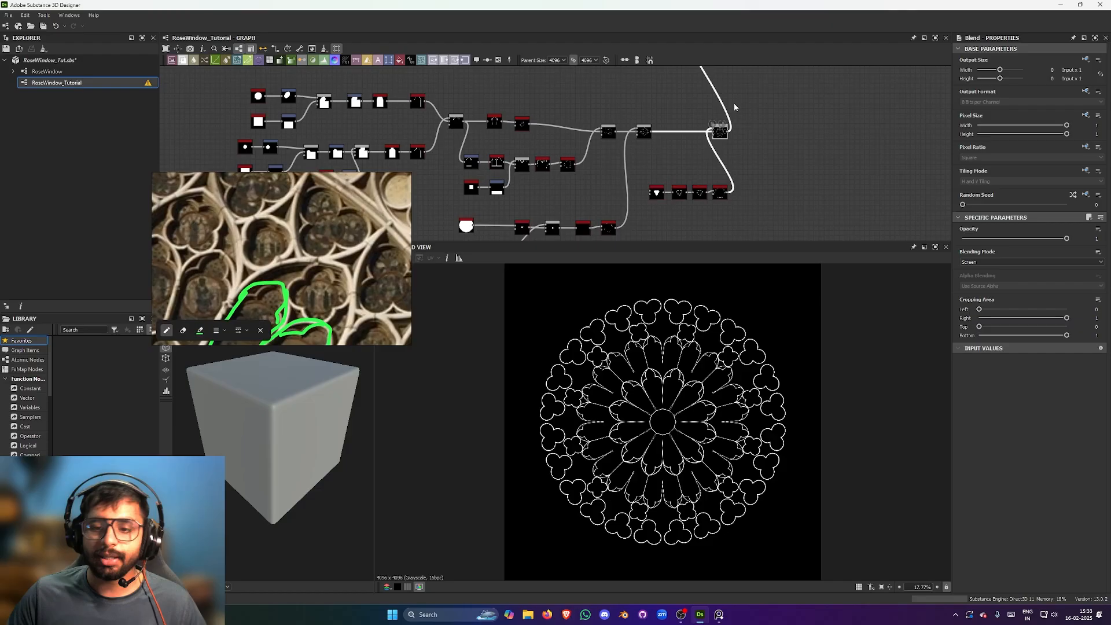
{"action": "middle_click_drag", "start_coordinate": [734, 103], "coordinate": [706, 212]}
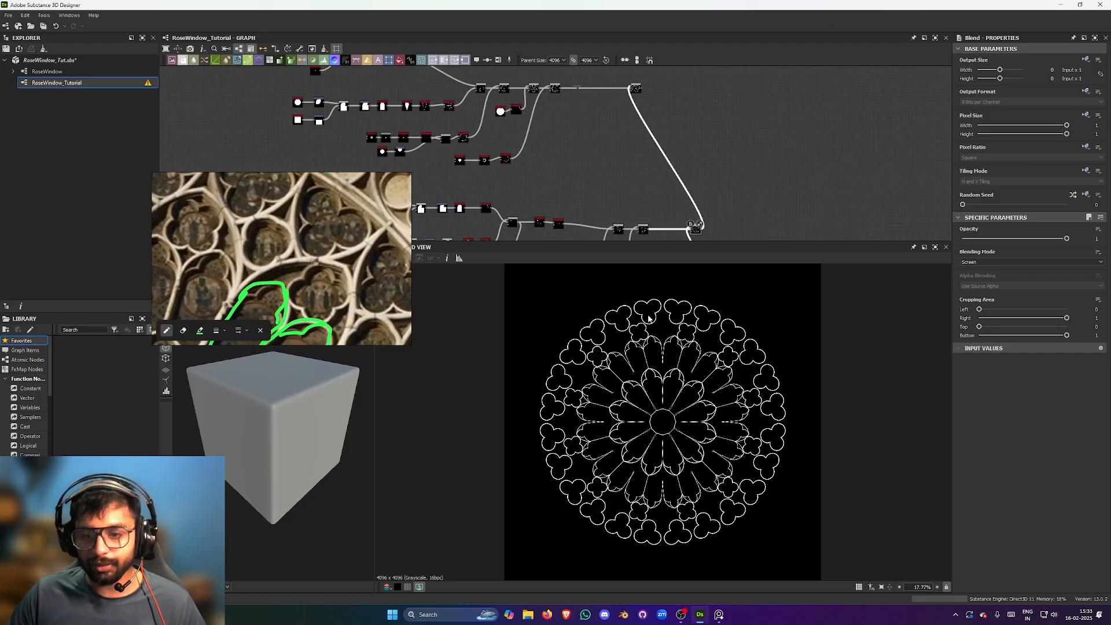
- Display the final rose window Blend composite in the 2D view and fit the whole pattern in sight
{"action": "scroll", "coordinate": [675, 90], "scroll_direction": "down", "scroll_amount": 1}
{"action": "middle_click_drag", "start_coordinate": [676, 89], "coordinate": [637, 123]}
{"action": "scroll", "coordinate": [647, 189], "scroll_direction": "up", "scroll_amount": 6}
{"action": "double_click", "coordinate": [615, 200]}
{"action": "scroll", "coordinate": [637, 123], "scroll_direction": "up", "scroll_amount": 3}
{"action": "scroll", "coordinate": [637, 123], "scroll_direction": "down", "scroll_amount": 1}
{"action": "scroll", "coordinate": [754, 424], "scroll_direction": "down", "scroll_amount": 2}
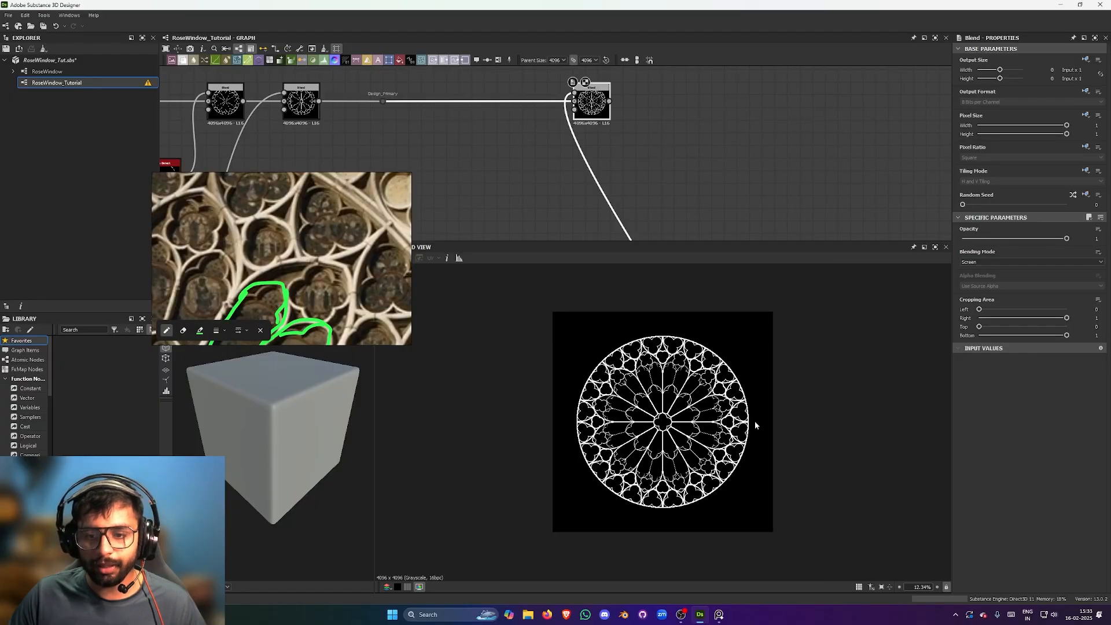
{"action": "scroll", "coordinate": [754, 425], "scroll_direction": "up", "scroll_amount": 1}
{"action": "scroll", "coordinate": [700, 420], "scroll_direction": "up", "scroll_amount": 1}
- Outline the lower corner's circular lobed ornament and the small trefoil above it on the reference photo
{"action": "scroll", "coordinate": [304, 219], "scroll_direction": "down", "scroll_amount": 8}
{"action": "mouse_move", "coordinate": [304, 219]}
{"action": "middle_mouse_down"}
{"action": "mouse_move", "coordinate": [298, 236]}
{"action": "mouse_move", "coordinate": [313, 219]}
{"action": "mouse_move", "coordinate": [325, 249]}
{"action": "middle_mouse_up"}
{"action": "scroll", "coordinate": [312, 219], "scroll_direction": "up", "scroll_amount": 2}
{"action": "scroll", "coordinate": [327, 247], "scroll_direction": "down", "scroll_amount": 2}
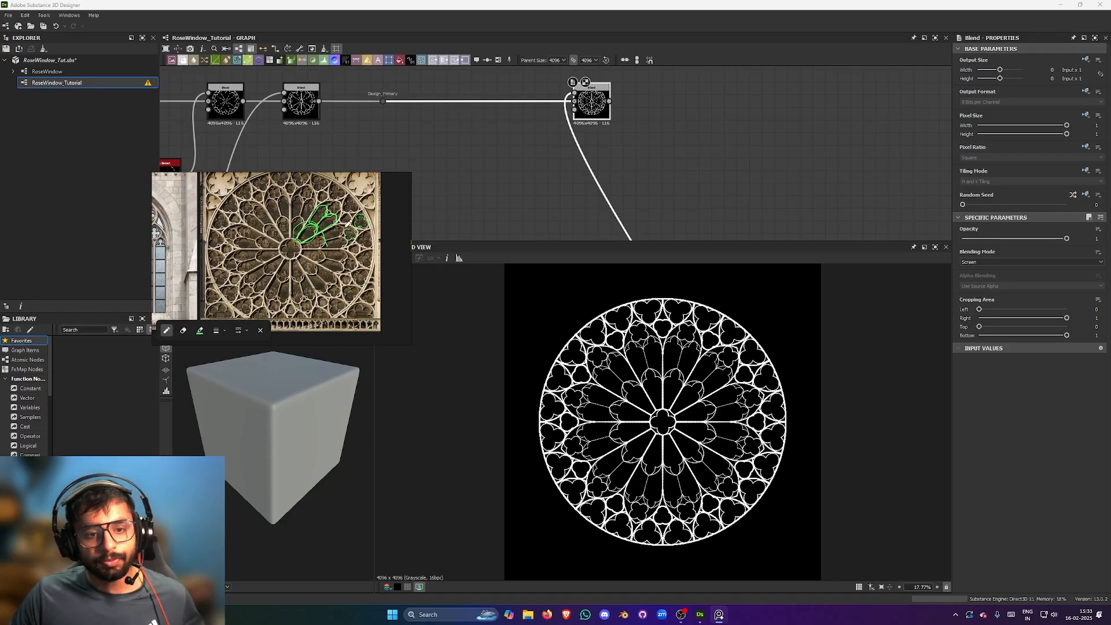
{"action": "scroll", "coordinate": [341, 231], "scroll_direction": "up", "scroll_amount": 5}
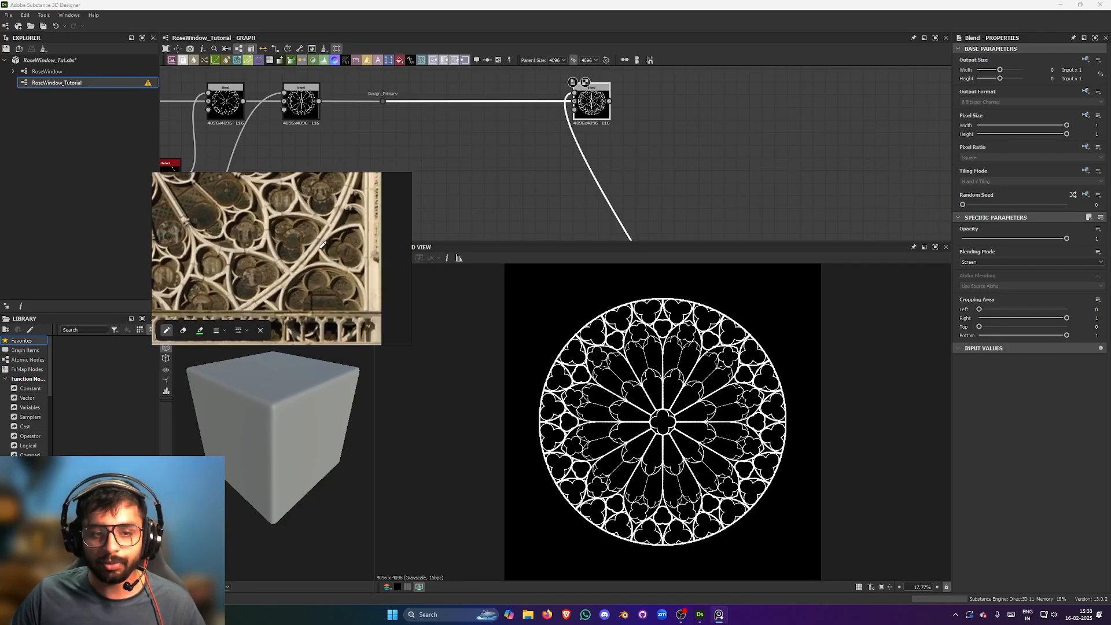
{"action": "scroll", "coordinate": [335, 266], "scroll_direction": "down", "scroll_amount": 4}
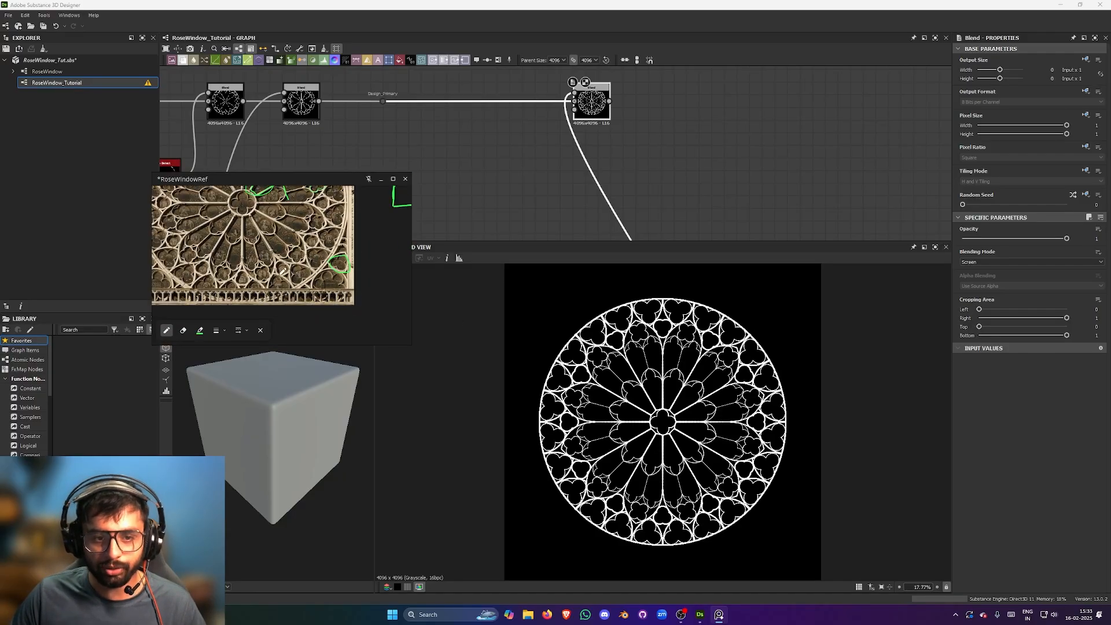
{"action": "scroll", "coordinate": [335, 266], "scroll_direction": "up", "scroll_amount": 4}
{"action": "scroll", "coordinate": [313, 243], "scroll_direction": "down", "scroll_amount": 1}
{"action": "left_click_drag", "start_coordinate": [282, 290], "coordinate": [334, 258]}
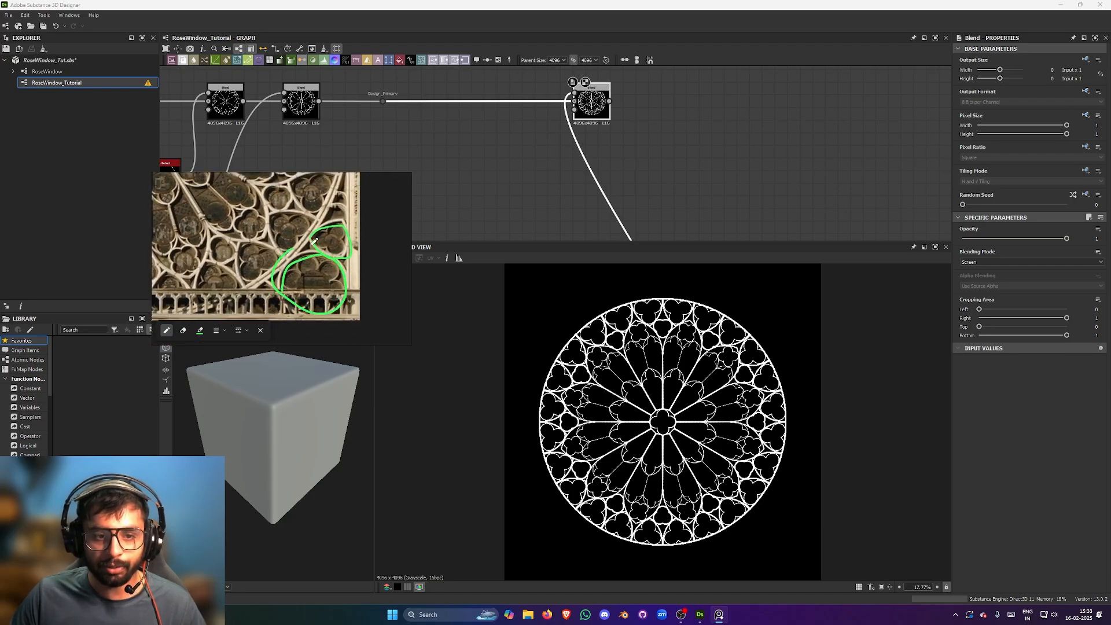
{"action": "scroll", "coordinate": [313, 242], "scroll_direction": "down", "scroll_amount": 5}
{"action": "scroll", "coordinate": [321, 255], "scroll_direction": "up", "scroll_amount": 2}
{"action": "scroll", "coordinate": [323, 259], "scroll_direction": "down", "scroll_amount": 1}
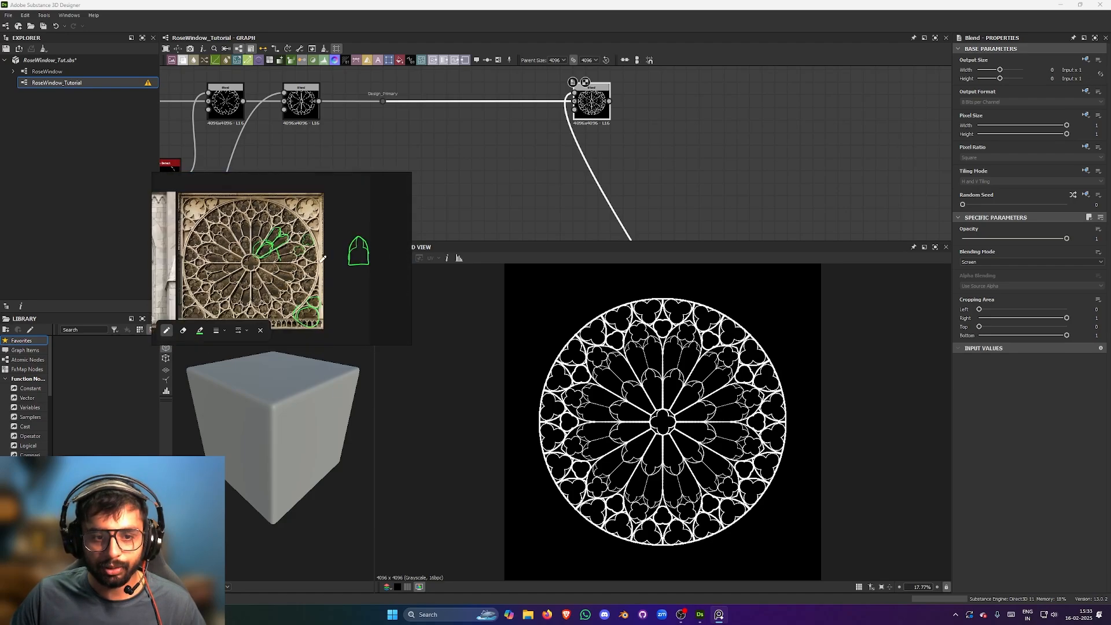
{"action": "scroll", "coordinate": [324, 255], "scroll_direction": "up", "scroll_amount": 6}
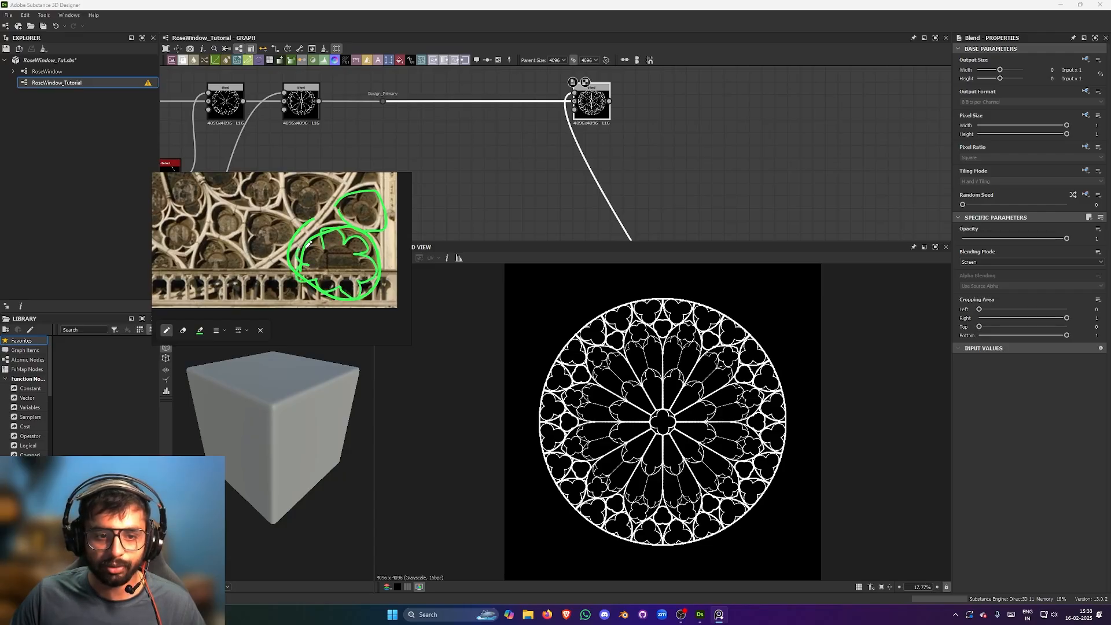
{"action": "scroll", "coordinate": [358, 207], "scroll_direction": "down", "scroll_amount": 5}
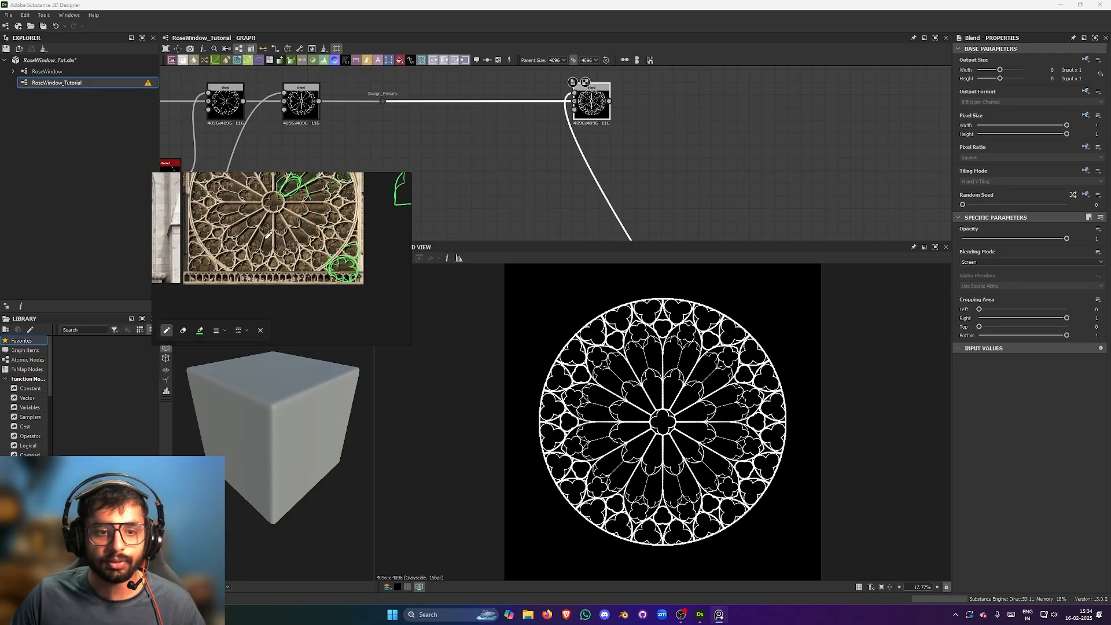
- Examine the complete rose window and its surrounding square frame in the reference photo
{"action": "middle_click_drag", "start_coordinate": [348, 231], "coordinate": [304, 186]}
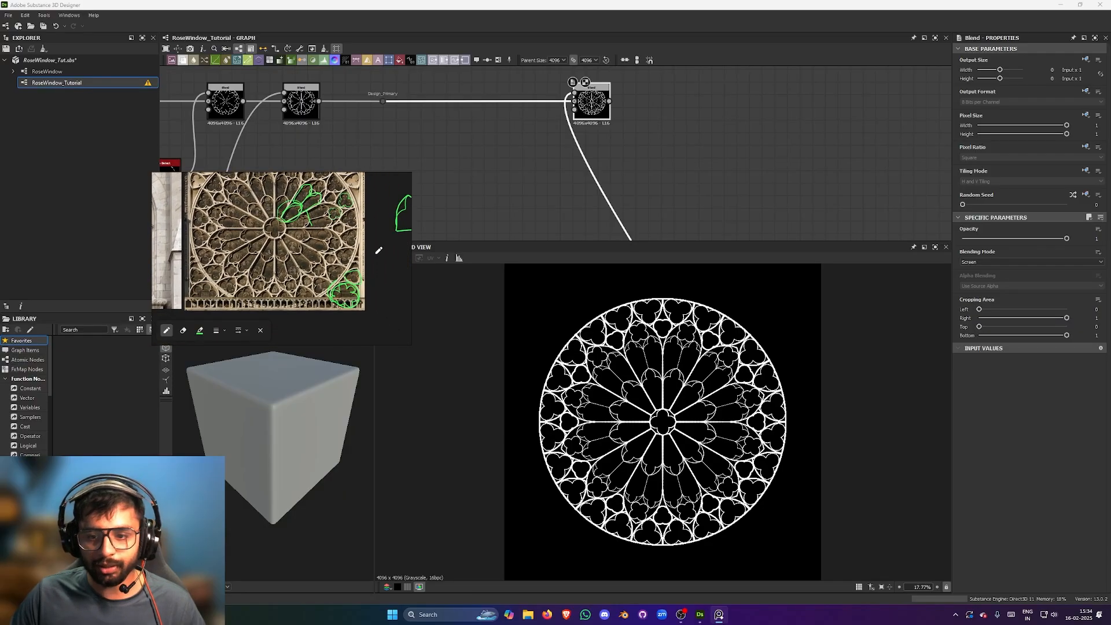
{"action": "scroll", "coordinate": [315, 223], "scroll_direction": "down", "scroll_amount": 2}
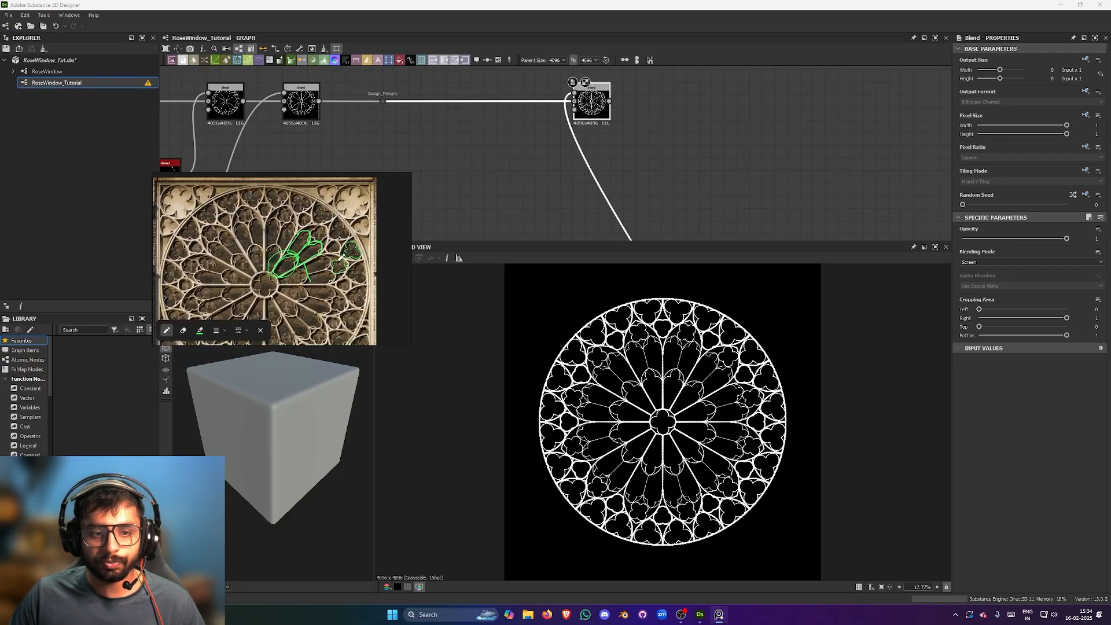
{"action": "scroll", "coordinate": [317, 227], "scroll_direction": "up", "scroll_amount": 2}
{"action": "scroll", "coordinate": [304, 190], "scroll_direction": "down", "scroll_amount": 2}
{"action": "middle_click_drag", "start_coordinate": [316, 227], "coordinate": [342, 228]}
{"action": "scroll", "coordinate": [331, 202], "scroll_direction": "up", "scroll_amount": 3}
{"action": "scroll", "coordinate": [345, 216], "scroll_direction": "down", "scroll_amount": 3}
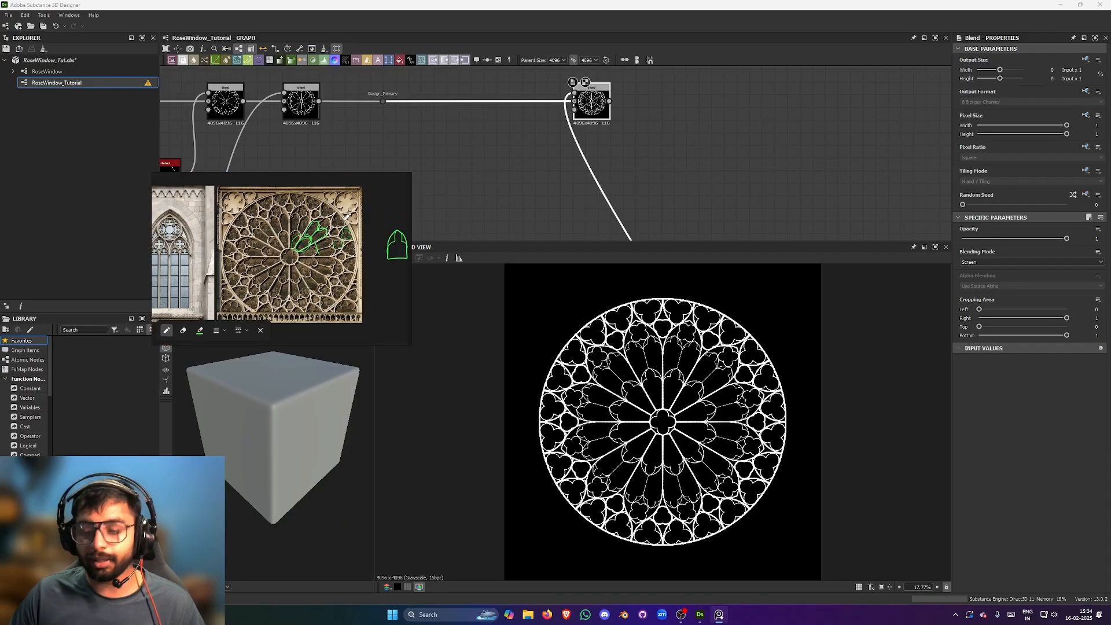